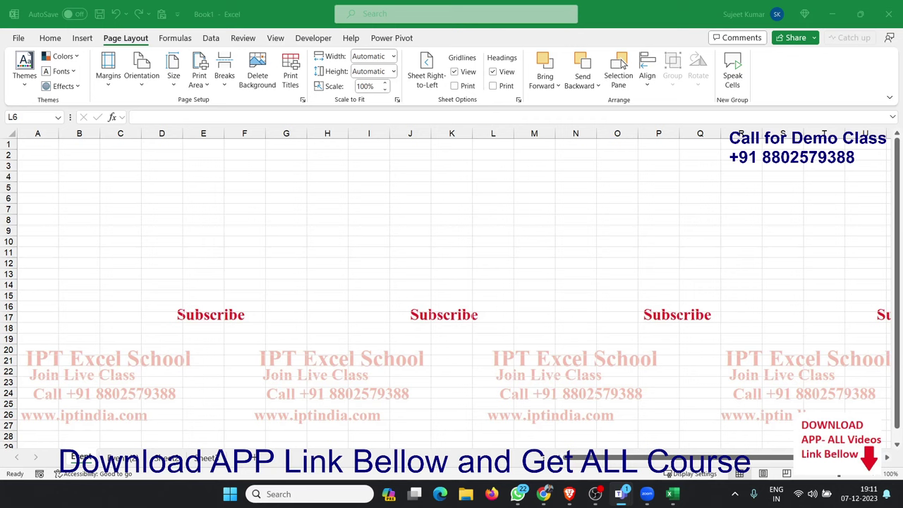
- Type the headings Excel in A2 and VBA in A6
click(34, 157)
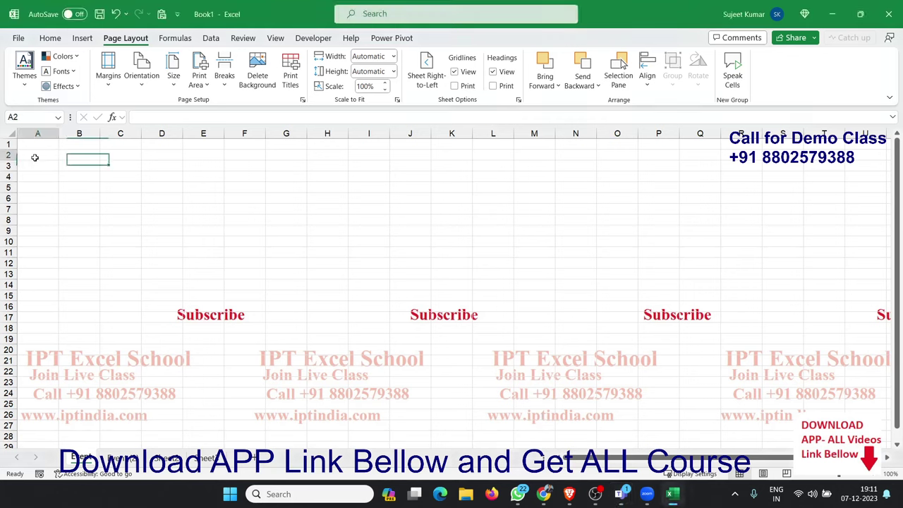
click(32, 168)
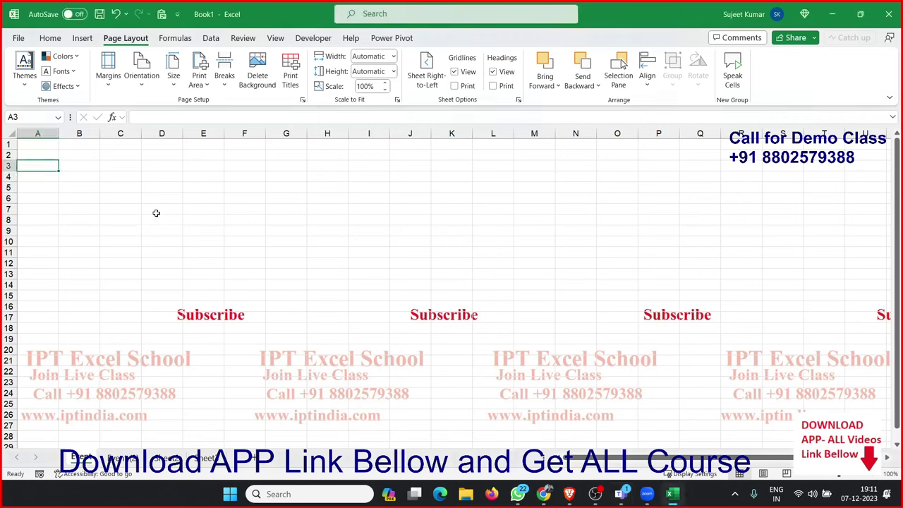
click(23, 155)
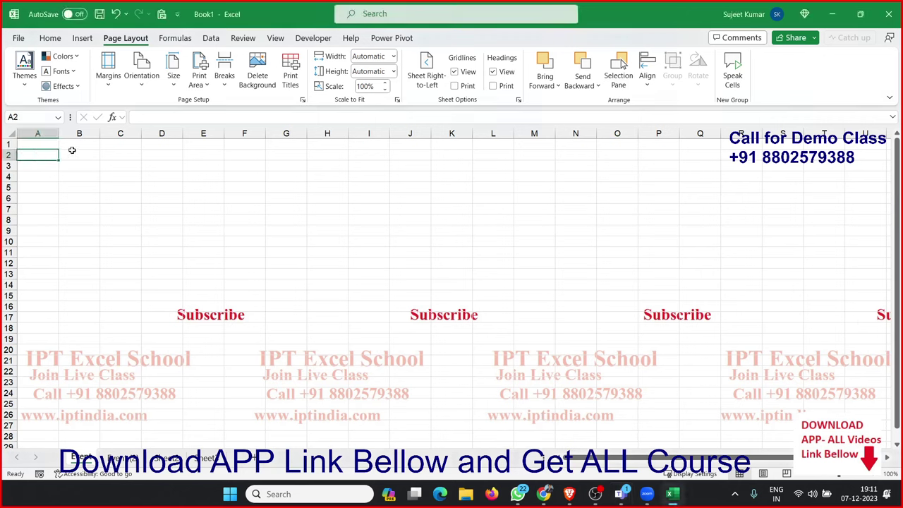
text(Excel)
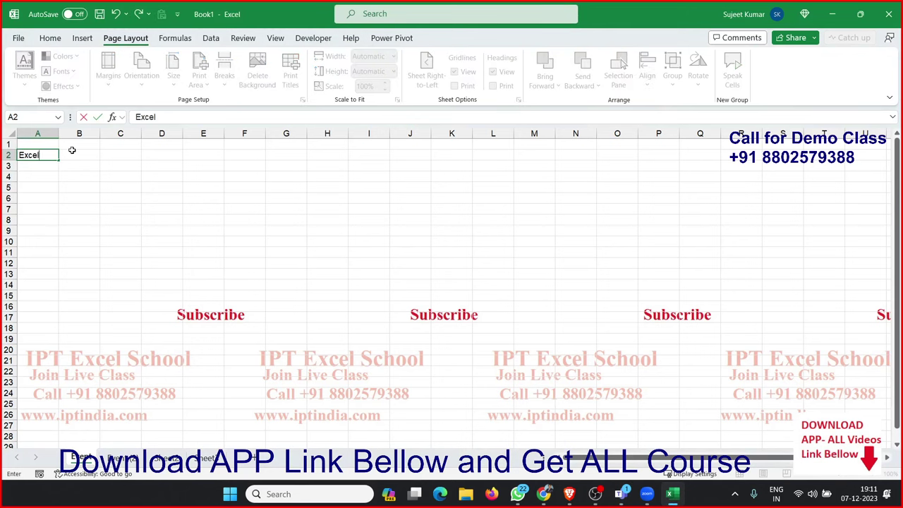
key(Return)
key(Return)
key(Return)
key(Return)
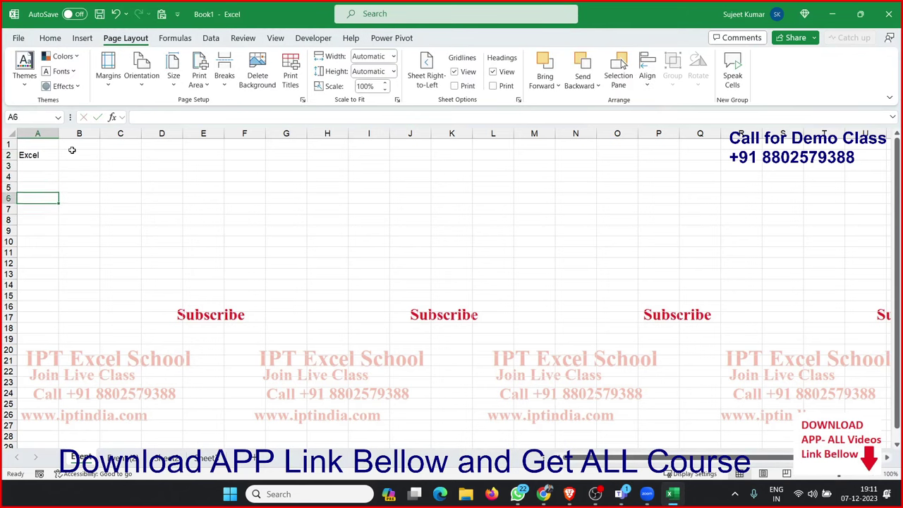
text(VBA)
key(Up)
key(Up)
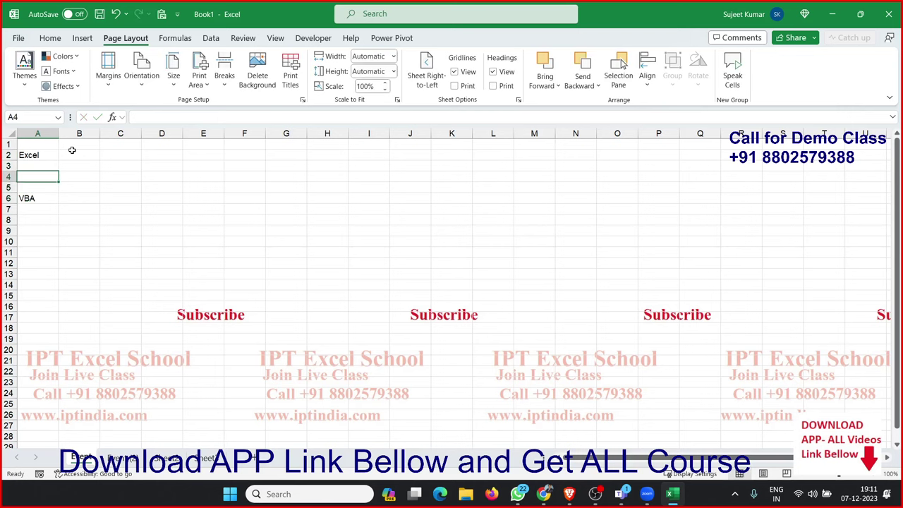
key(Right)
key(Up)
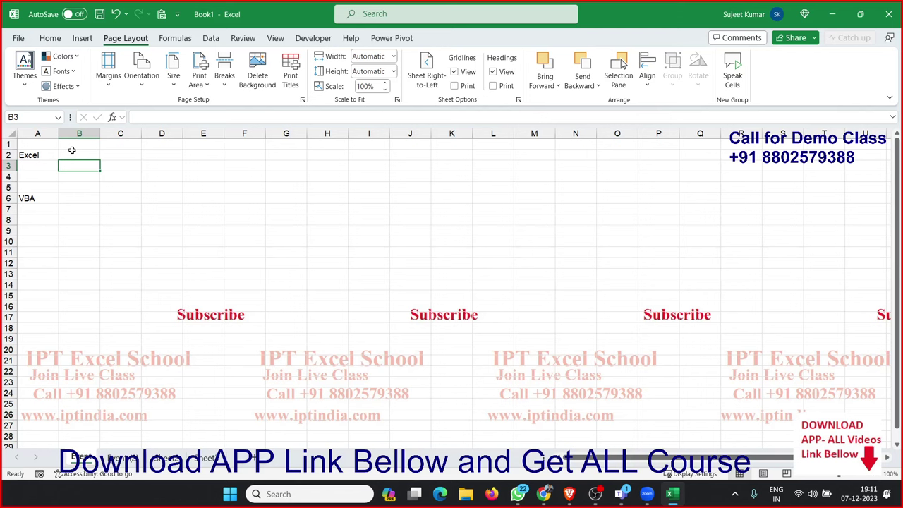
- Enter Dashboard in B3 and Formulas in B4
text(Das)
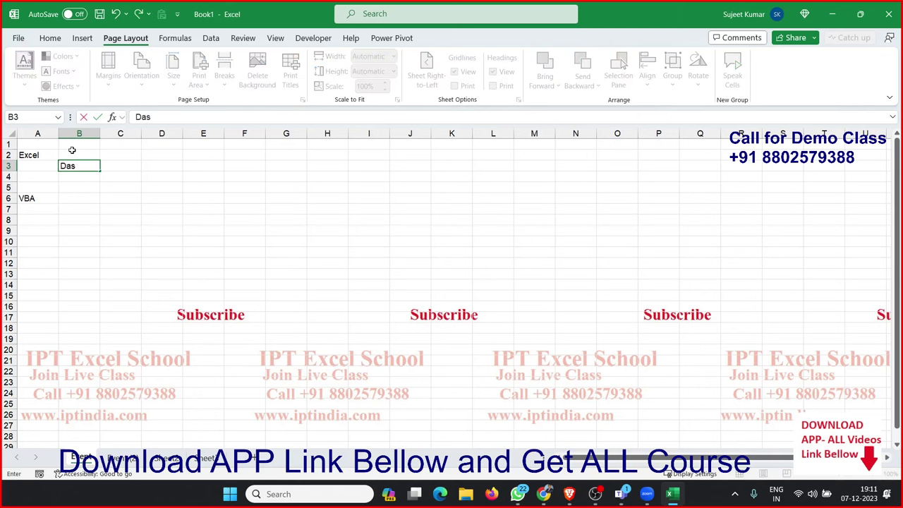
text(hboar)
text(d)
key(Return)
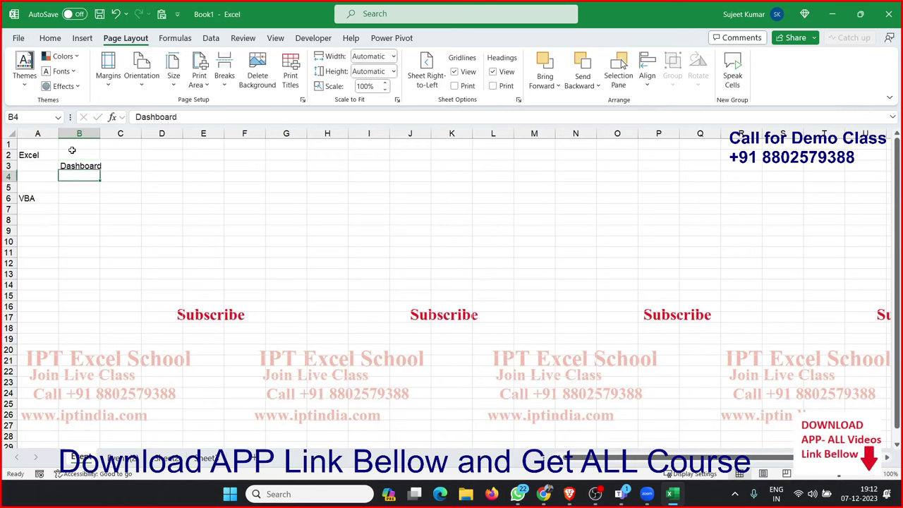
text(Fu)
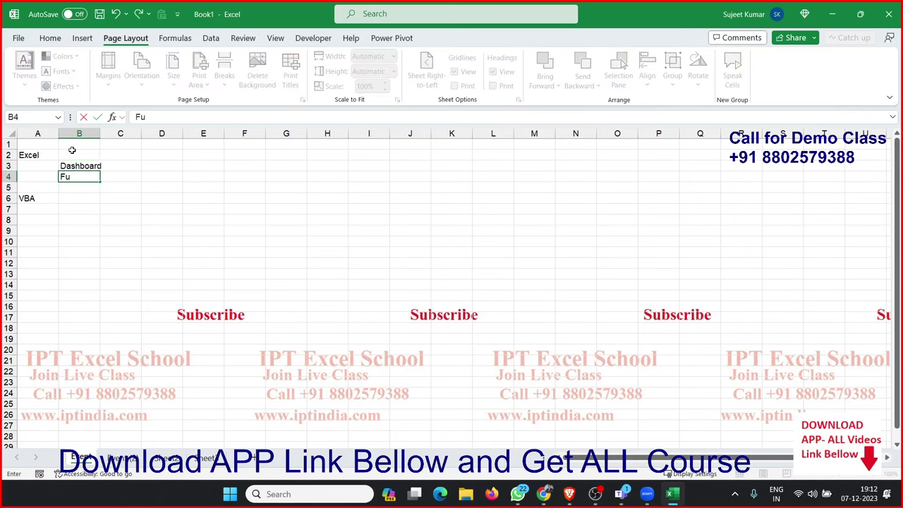
key(BackSpace)
text(or)
text(mula)
text(s)
key(Return)
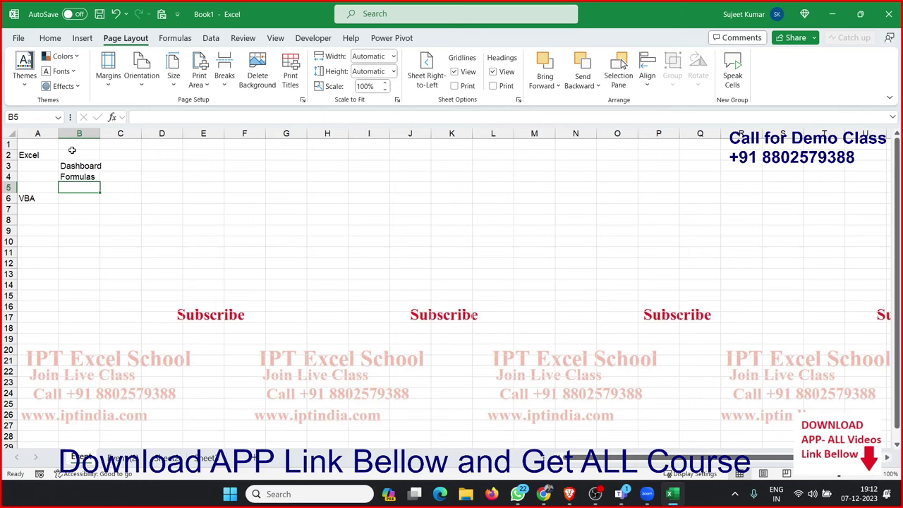
- Enter userform in B7 and function in B8, then recheck the Excel entry in A2
key(Down)
key(Down)
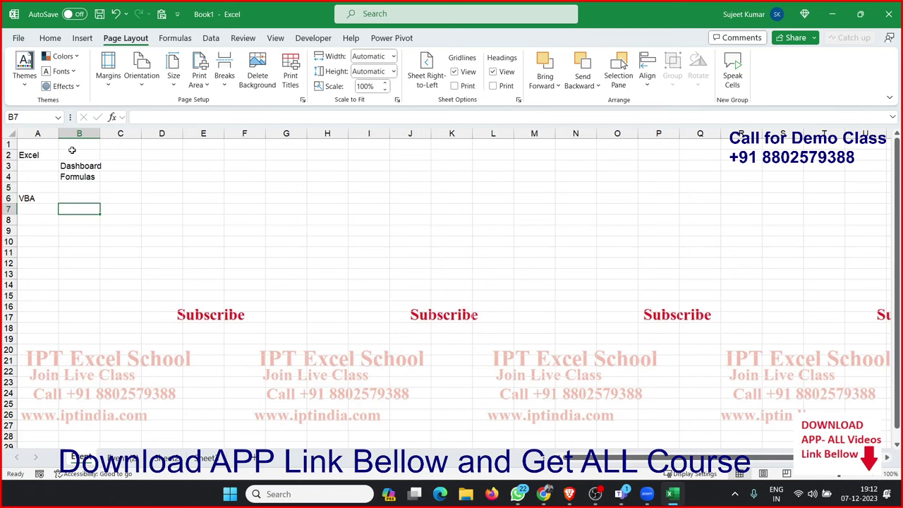
text(user)
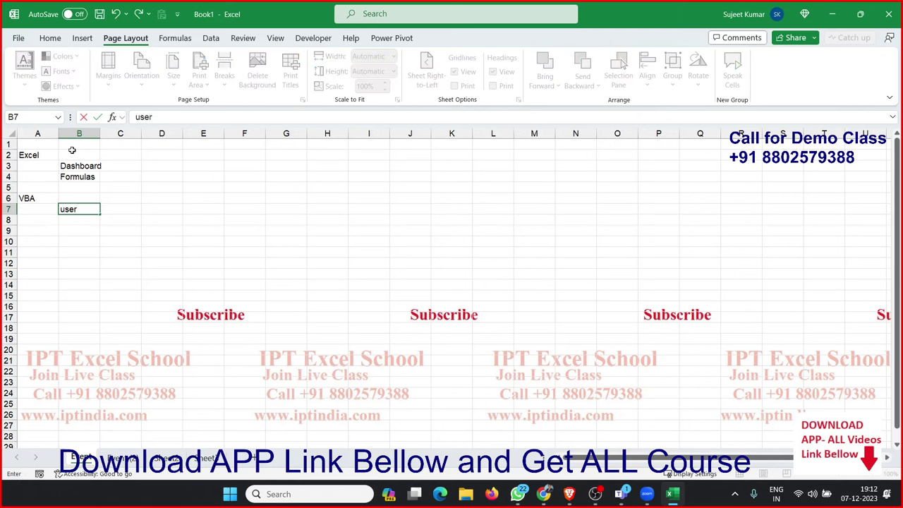
text(form)
key(Return)
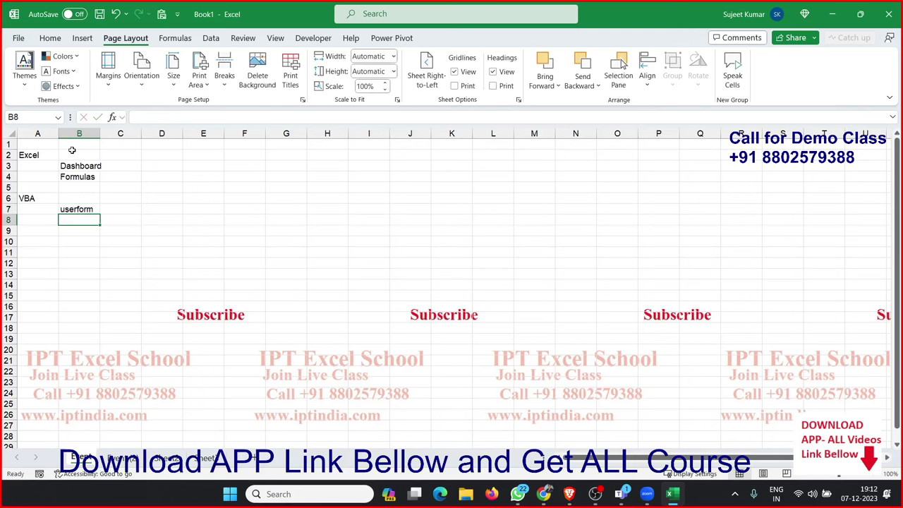
text(function)
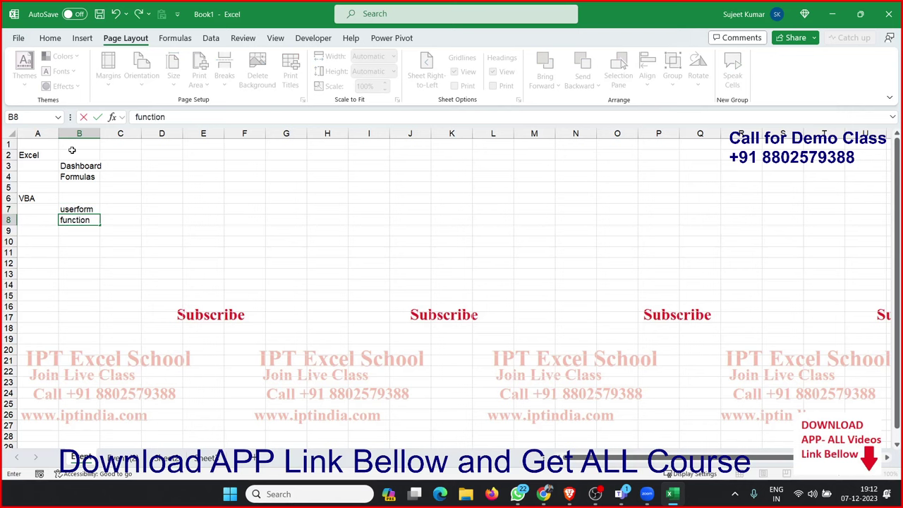
click(88, 177)
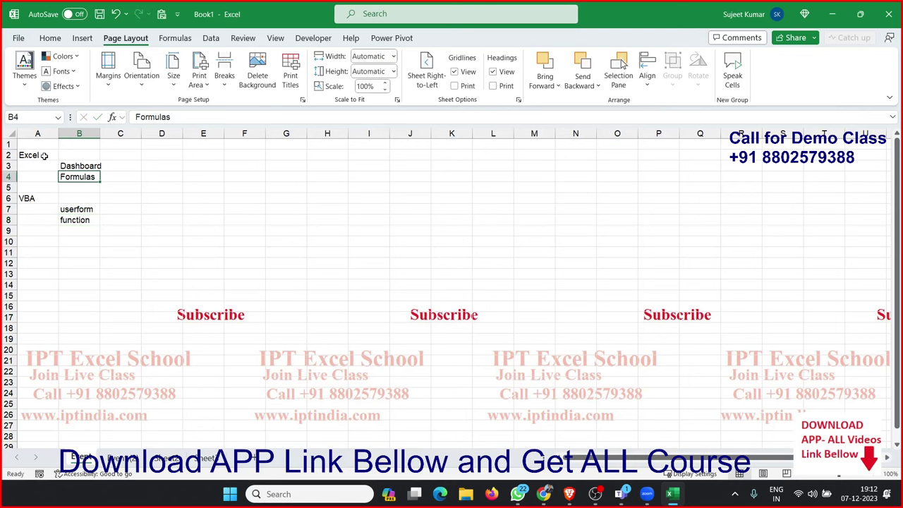
click(43, 156)
click(15, 166)
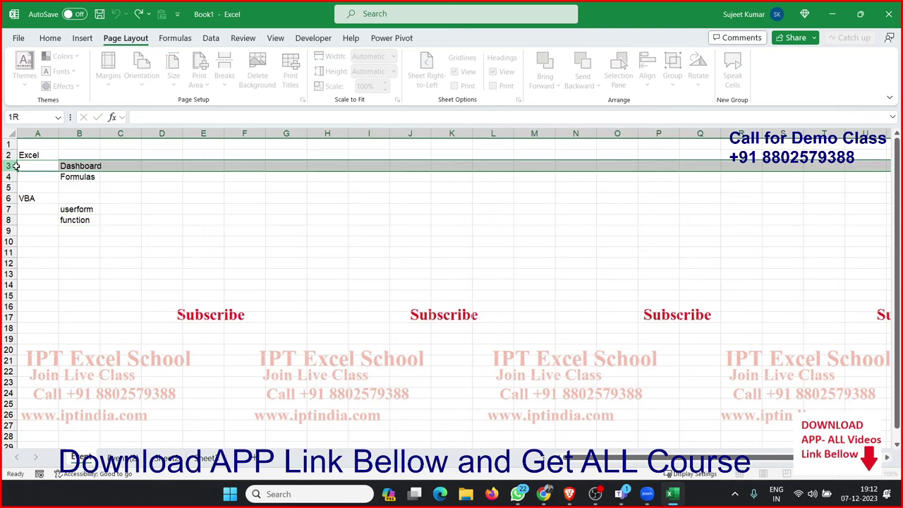
double_click(39, 156)
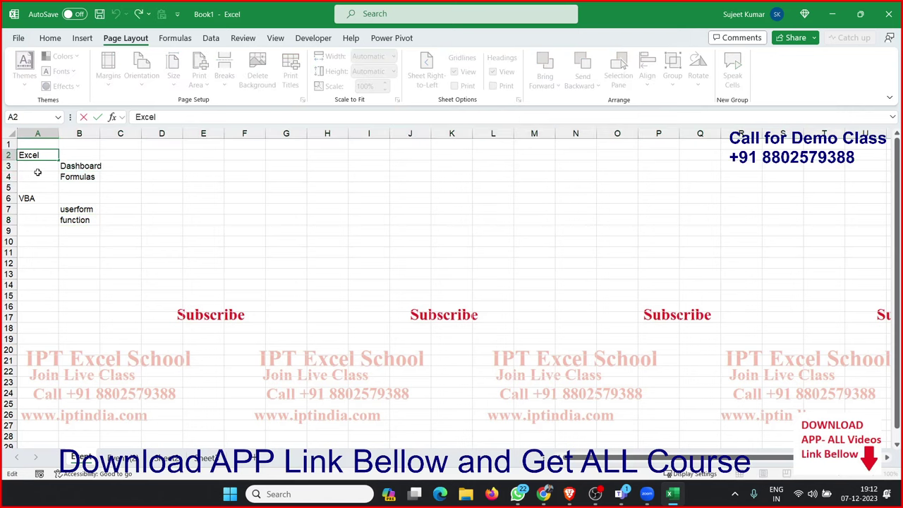
click(38, 175)
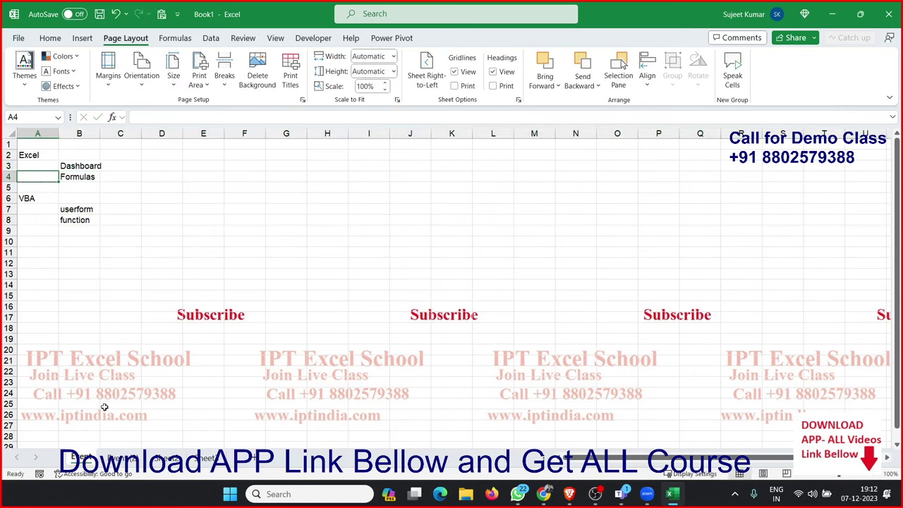
- Open the Event sheet's code and add a Worksheet BeforeDoubleClick event procedure
right_click(89, 464)
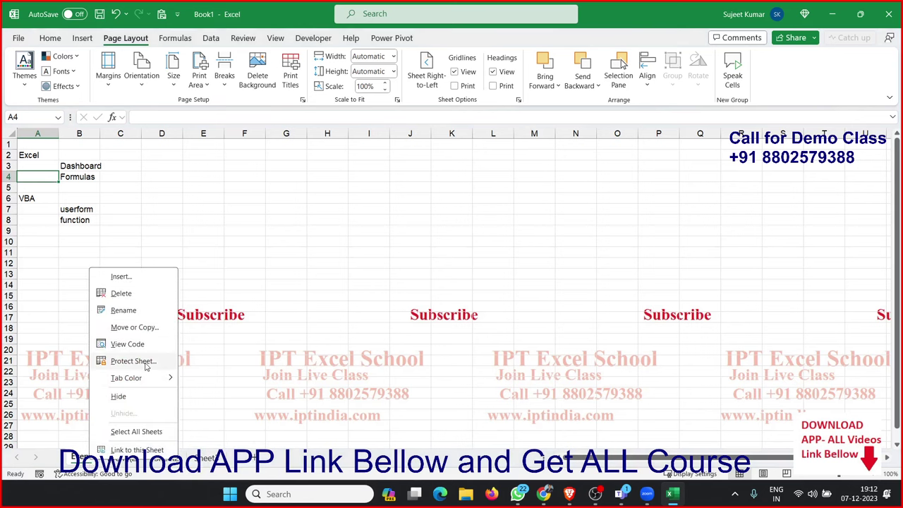
click(146, 345)
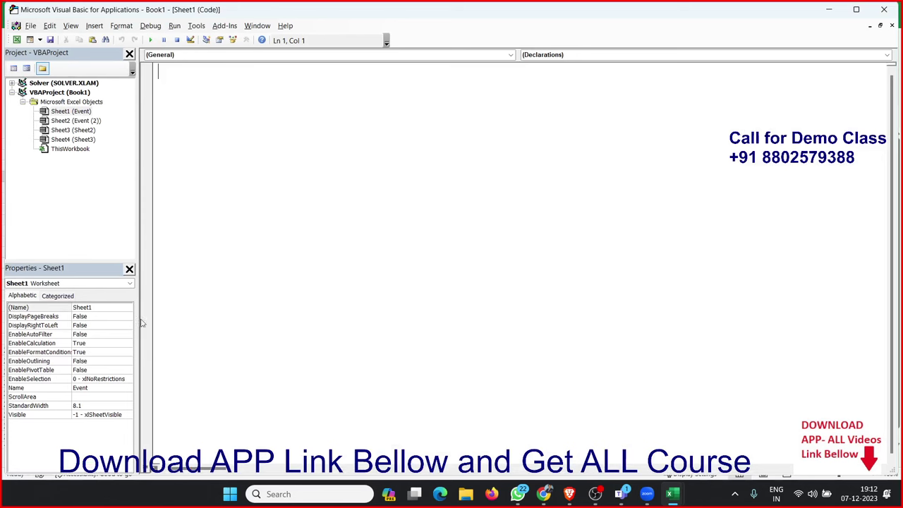
click(94, 26)
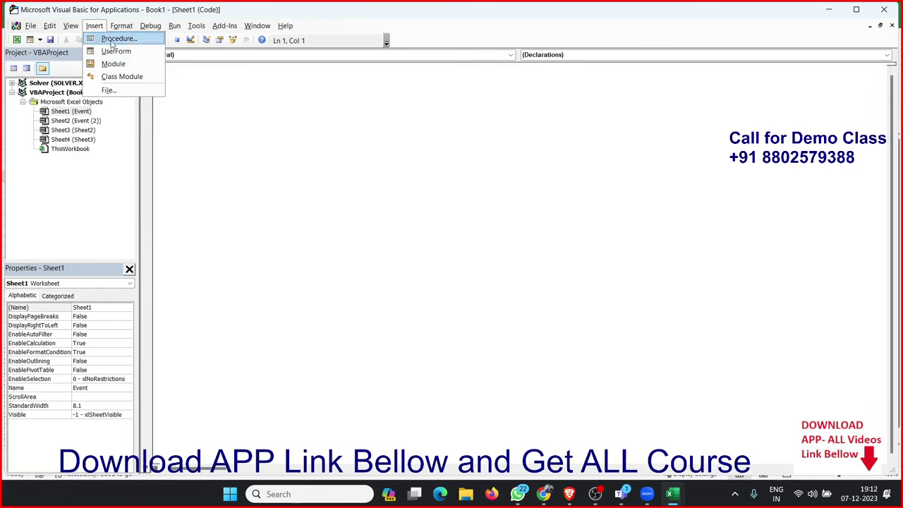
click(78, 115)
click(209, 56)
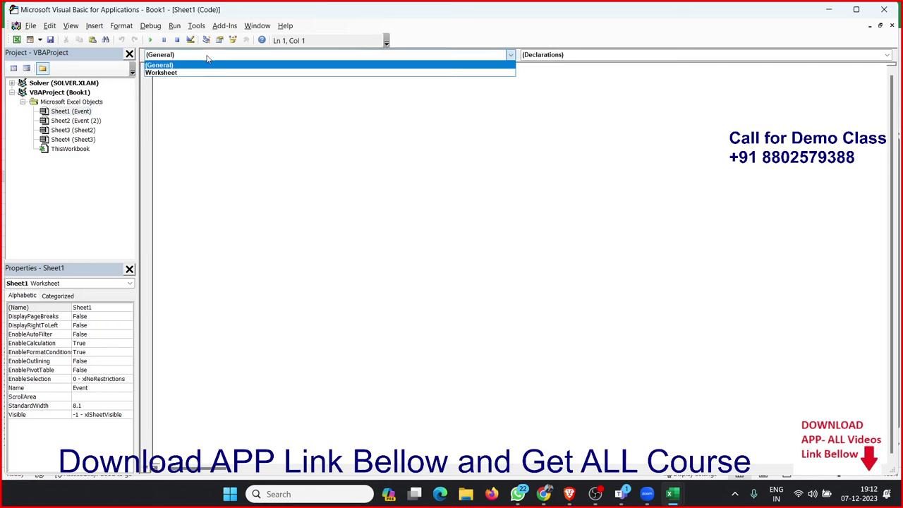
click(201, 71)
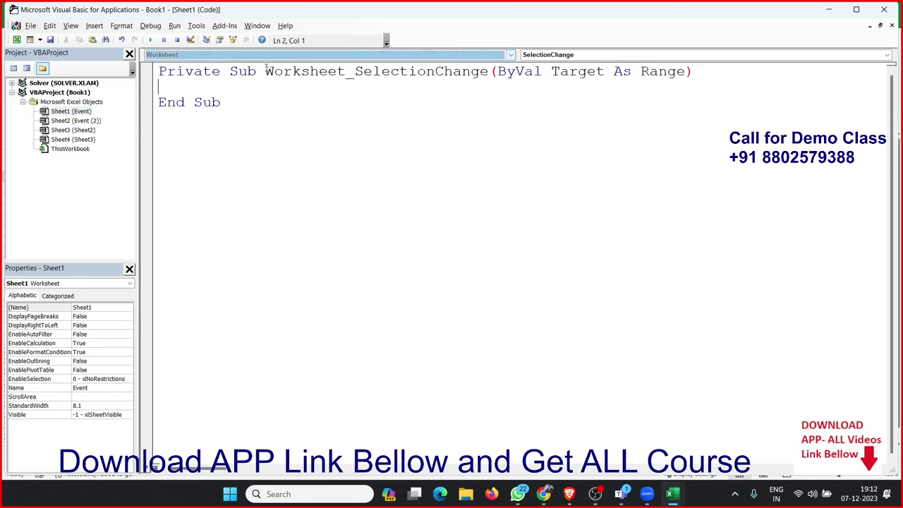
click(545, 57)
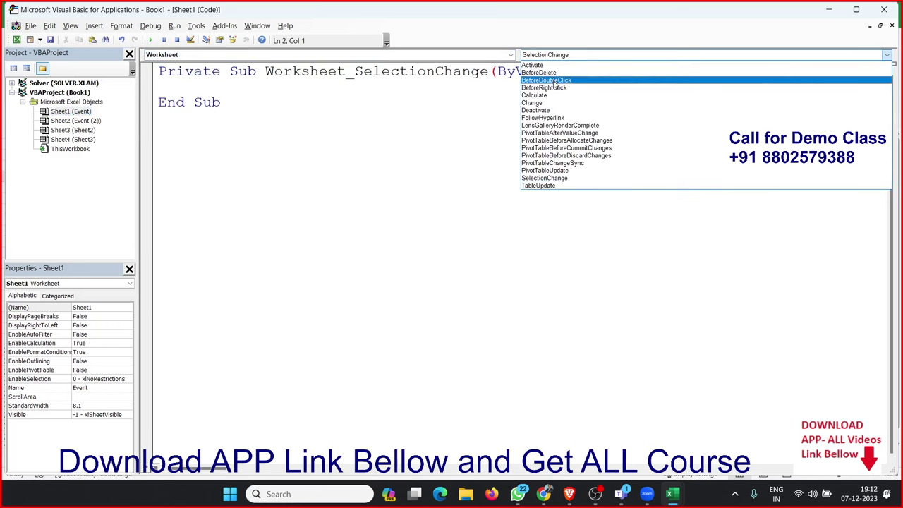
click(556, 81)
- Delete the SelectionChange procedure, leave blank lines inside BeforeDoubleClick, and return to Excel
drag(230, 168, 152, 139)
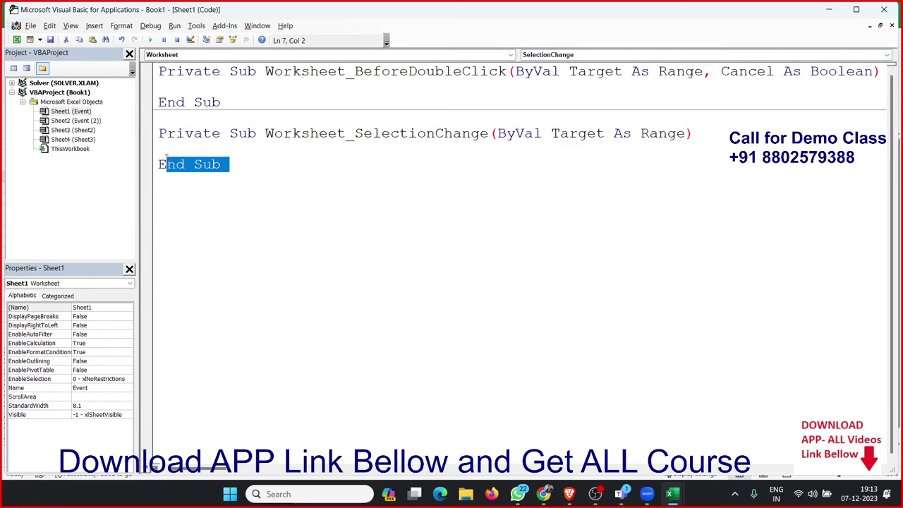
key(Delete)
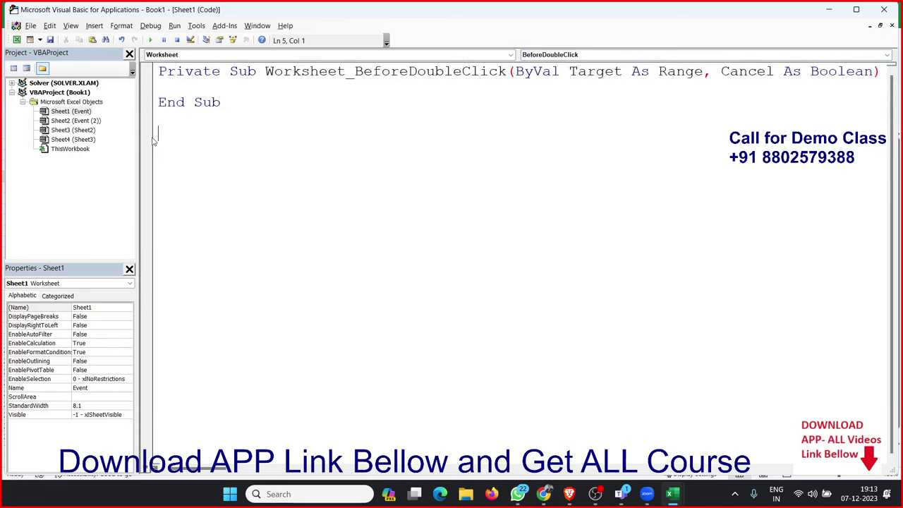
click(159, 86)
key(Return)
key(Return)
key(Return)
key(Up)
key(Up)
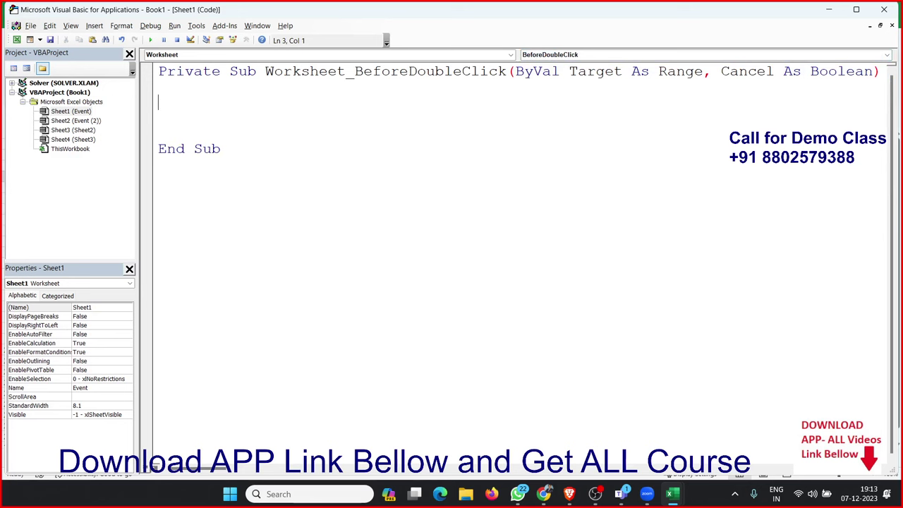
key(alt+F11)
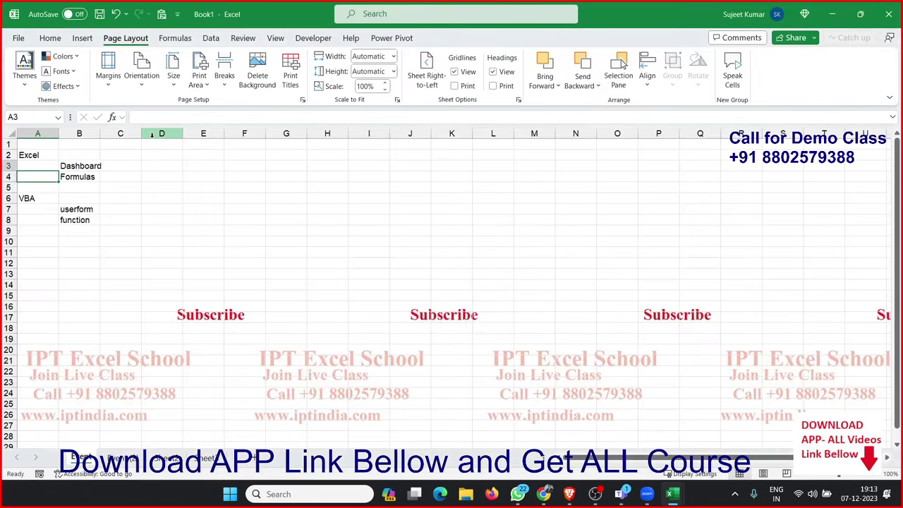
- Step through cells A2–A4 of the topic list, then switch back to the VBA editor
key(Up)
key(Up)
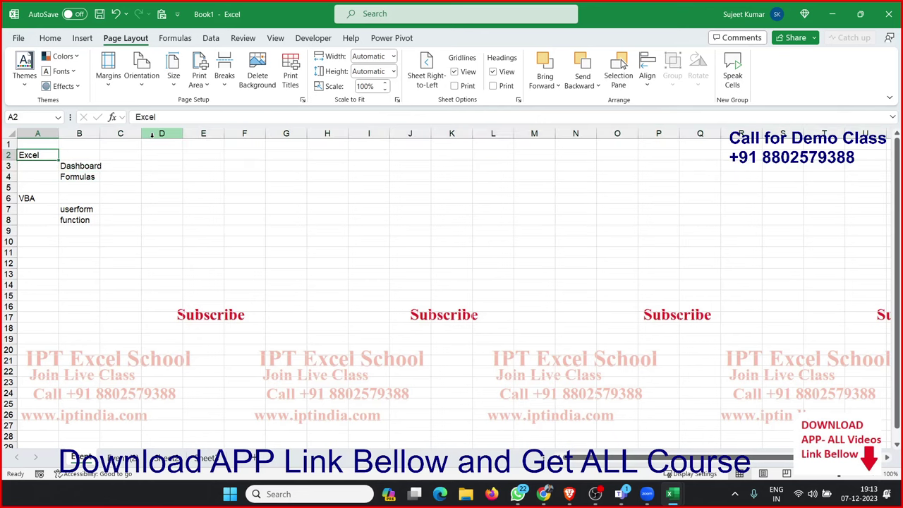
key(Down)
key(Down)
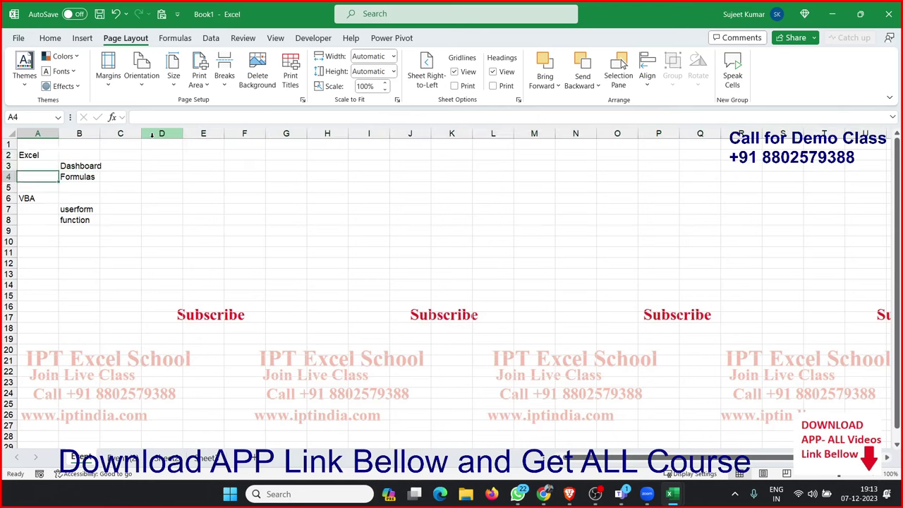
key(Up)
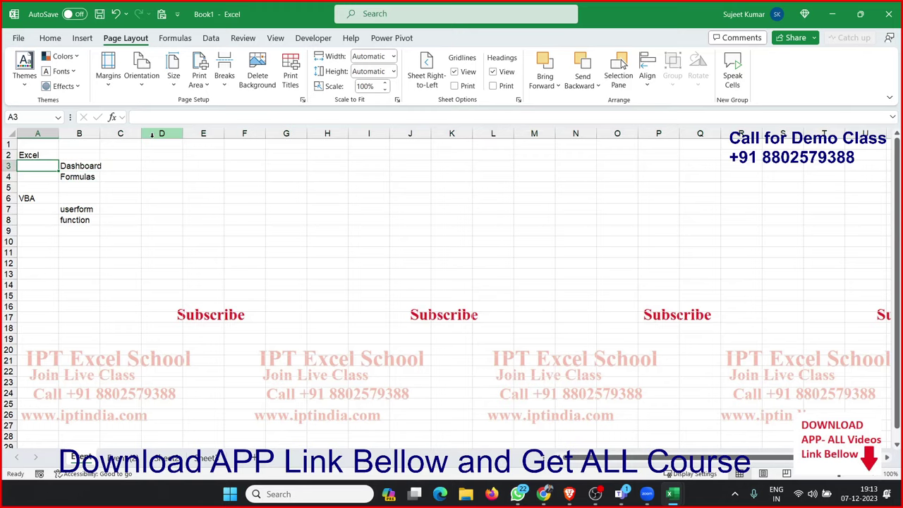
key(alt+F11)
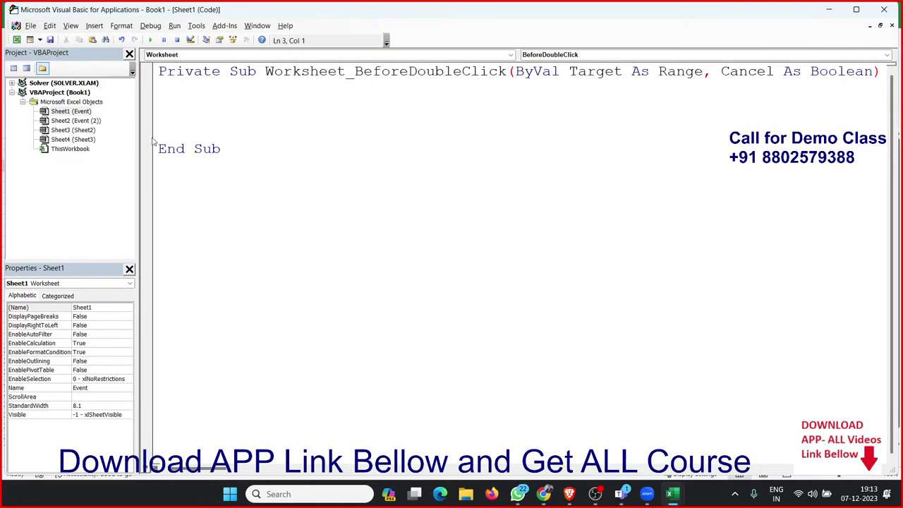
- Begin the BeforeDoubleClick line with Range(Target.Offset(1, 0), as the first cell
text(ta)
text(rg)
text(et.)
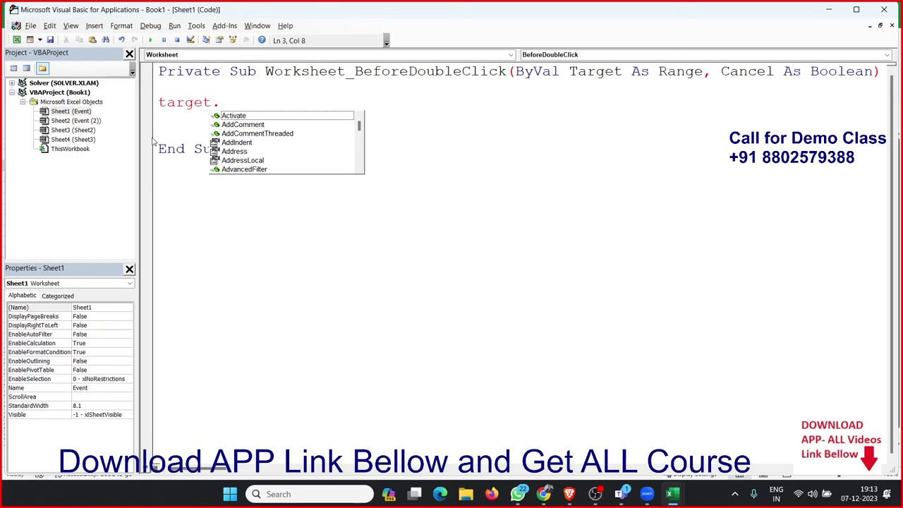
text(of)
key(Tab)
text(()
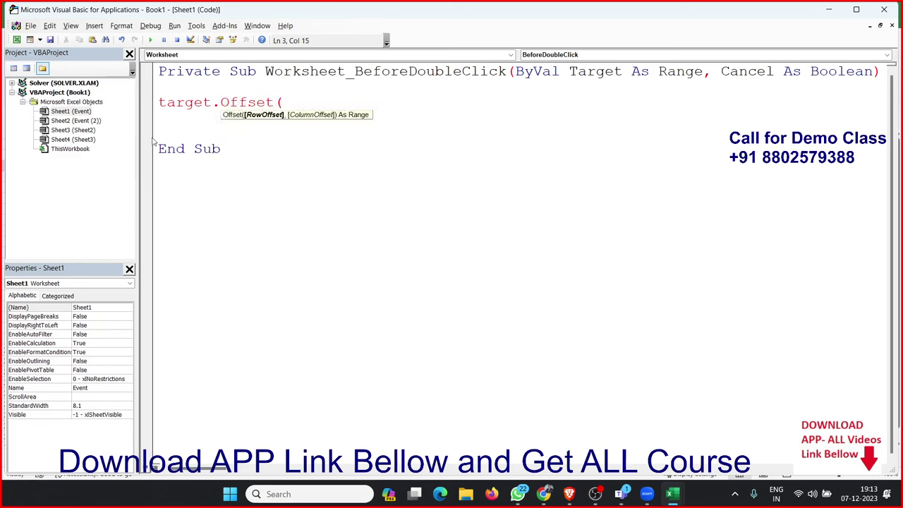
text(1)
key(BackSpace)
key(BackSpace)
key(BackSpace)
key(BackSpace)
key(BackSpace)
key(BackSpace)
key(BackSpace)
key(BackSpace)
key(BackSpace)
key(BackSpace)
key(BackSpace)
key(BackSpace)
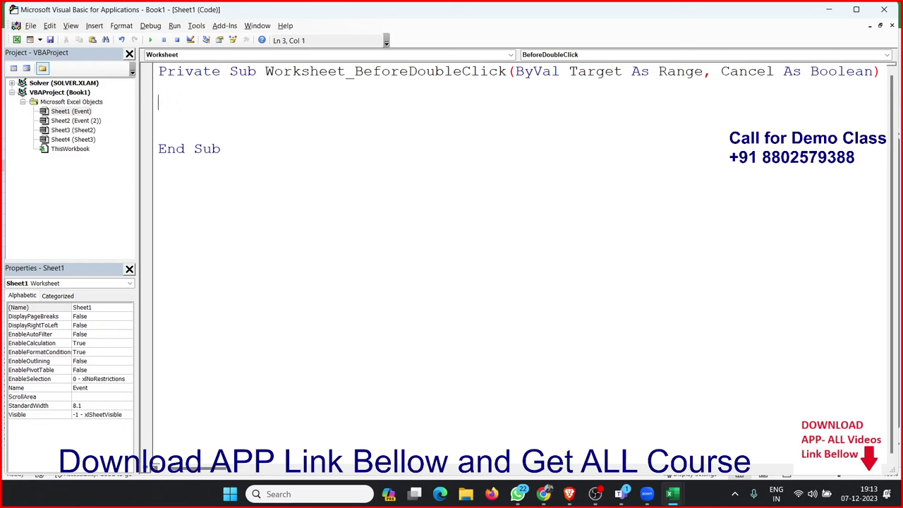
text(ra)
text(b)
key(BackSpace)
text(nge)
text((tar)
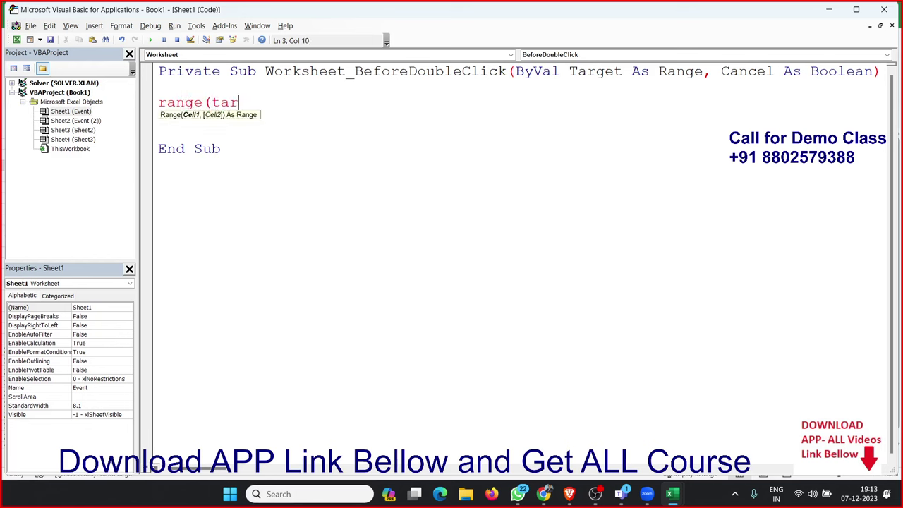
text(get)
text(.of)
key(Tab)
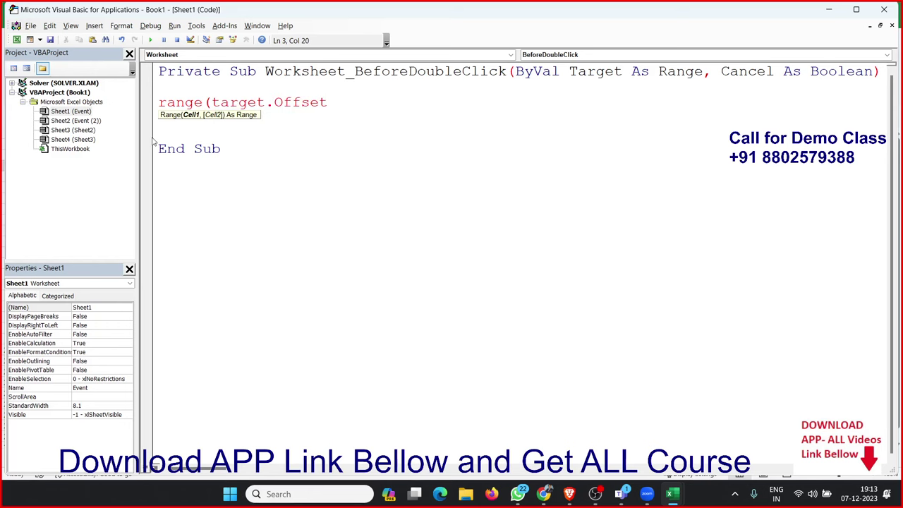
text((1,0)
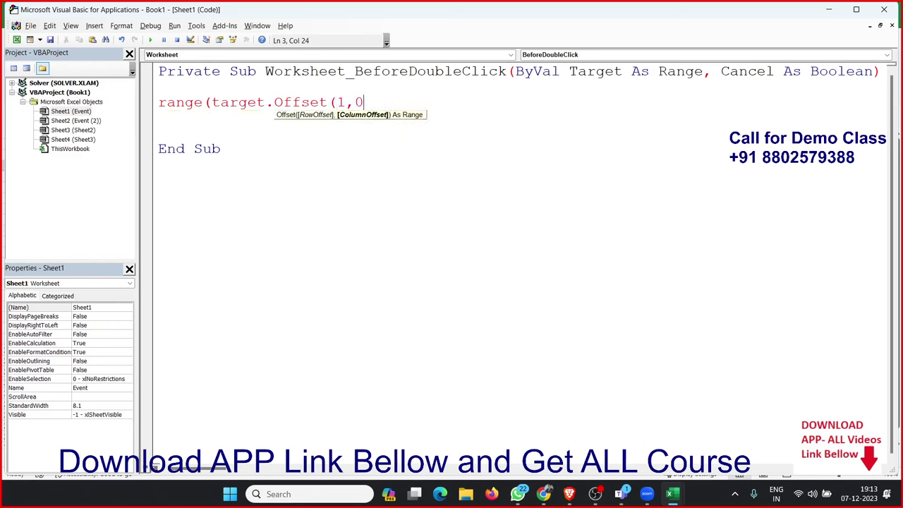
text(),)
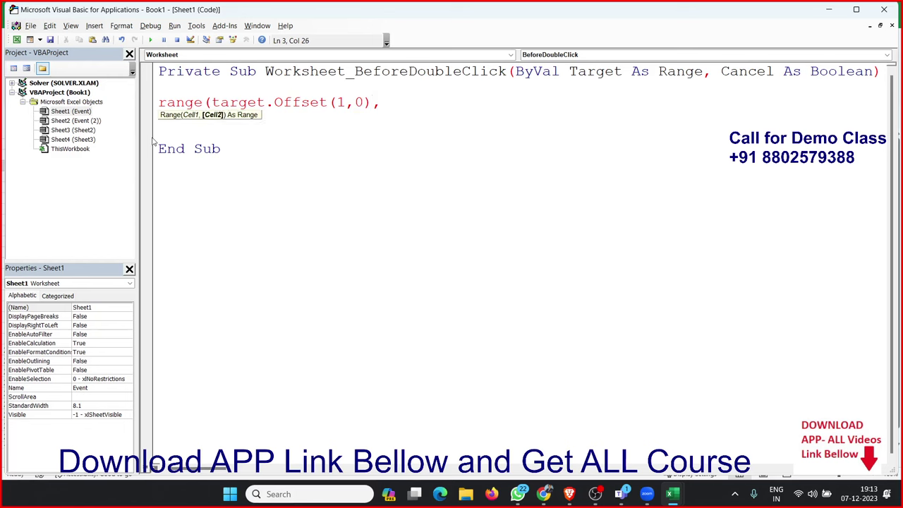
text(ga)
key(BackSpace)
key(BackSpace)
- Complete it with Target.Offset(2, 0)).EntireRow.Hidden = True and go back to Excel
text(tar)
text(get.Offset()
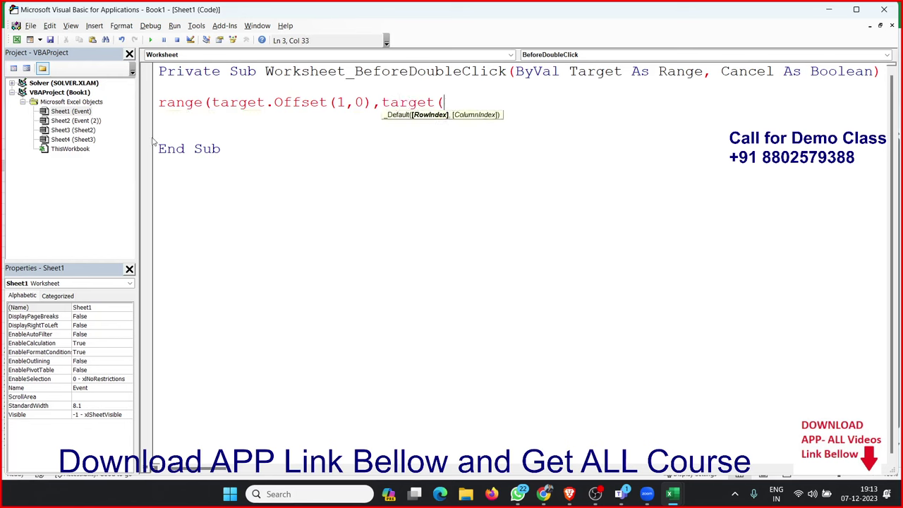
key(BackSpace)
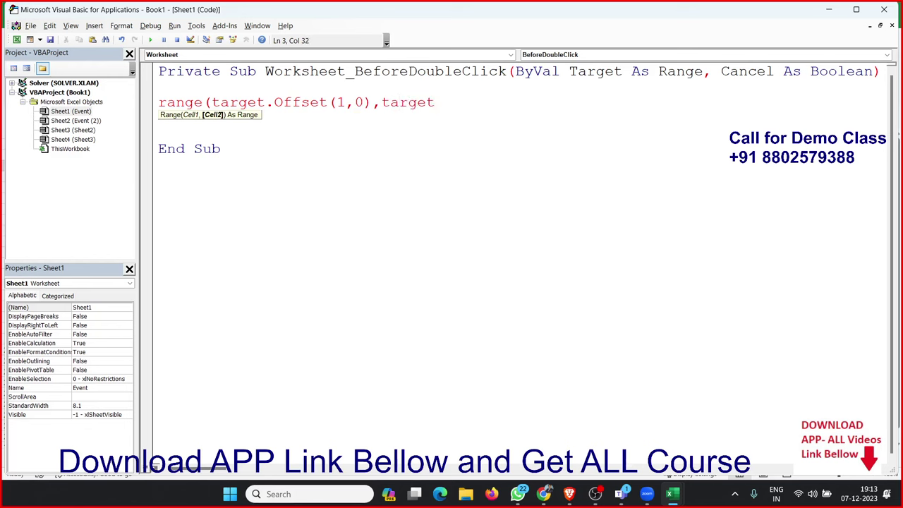
text(.of)
key(Tab)
text(()
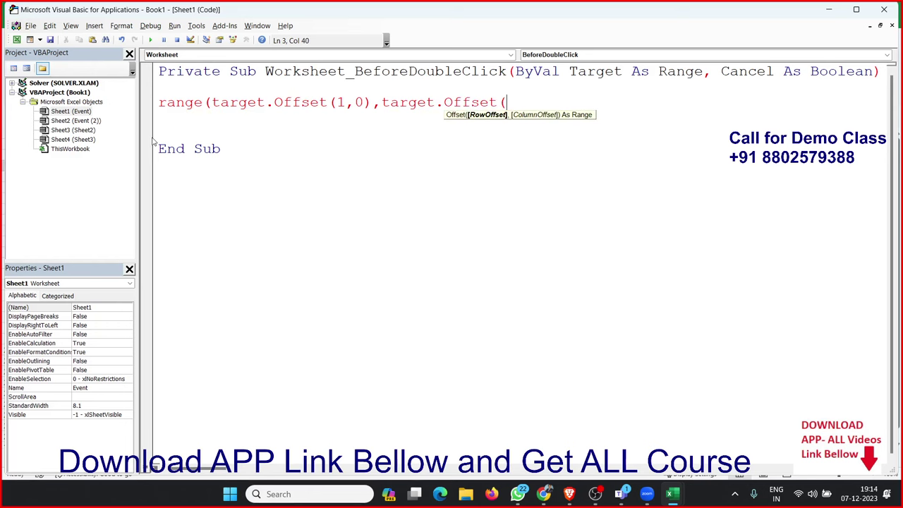
text(2.)
key(BackSpace)
text(,)
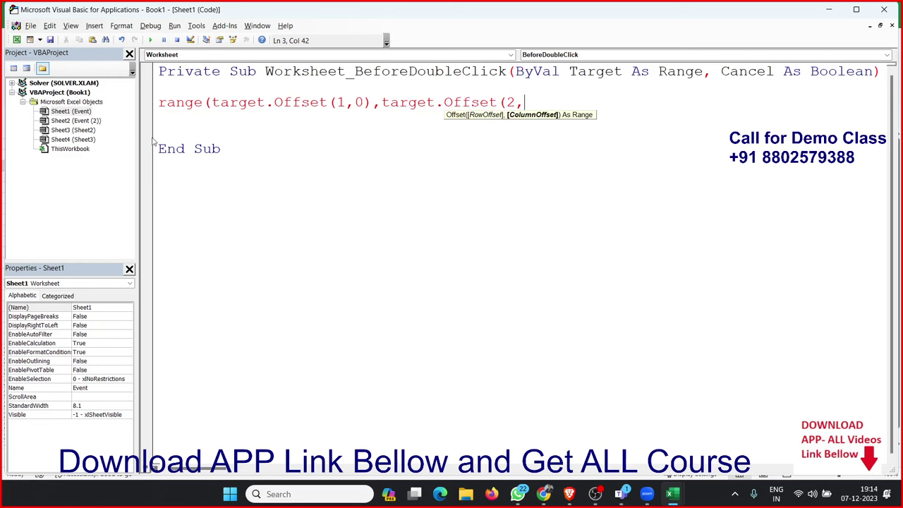
text(0))
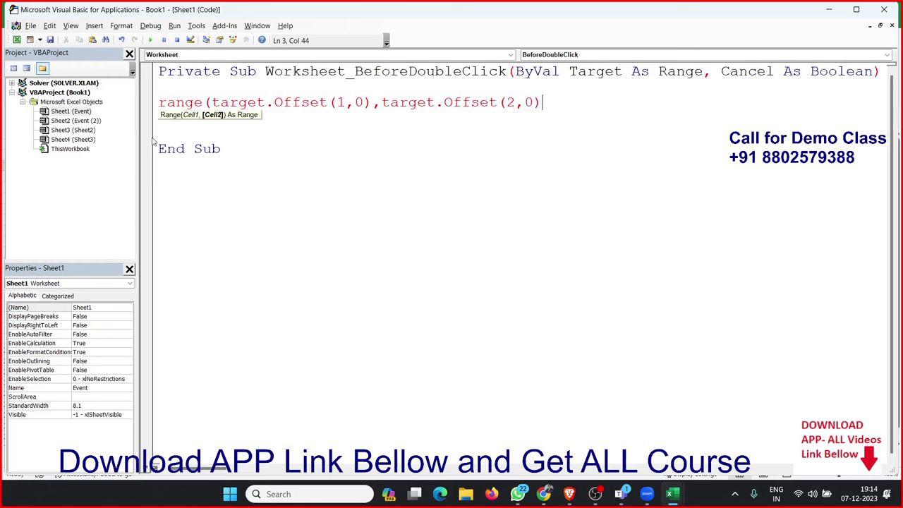
text().en)
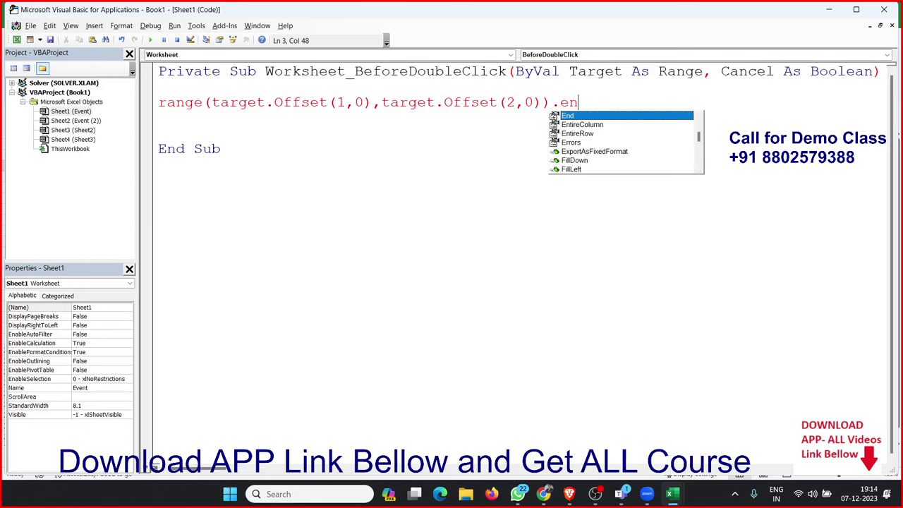
key(Down)
key(Tab)
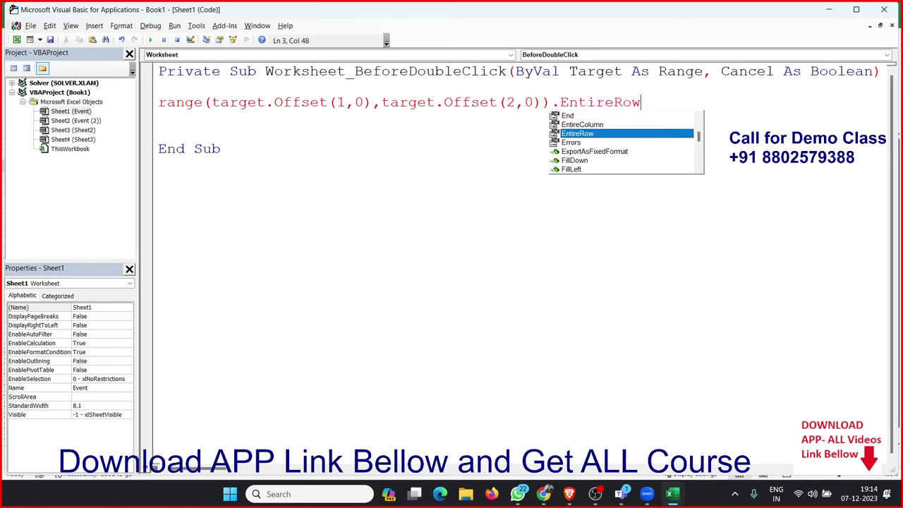
text(.h)
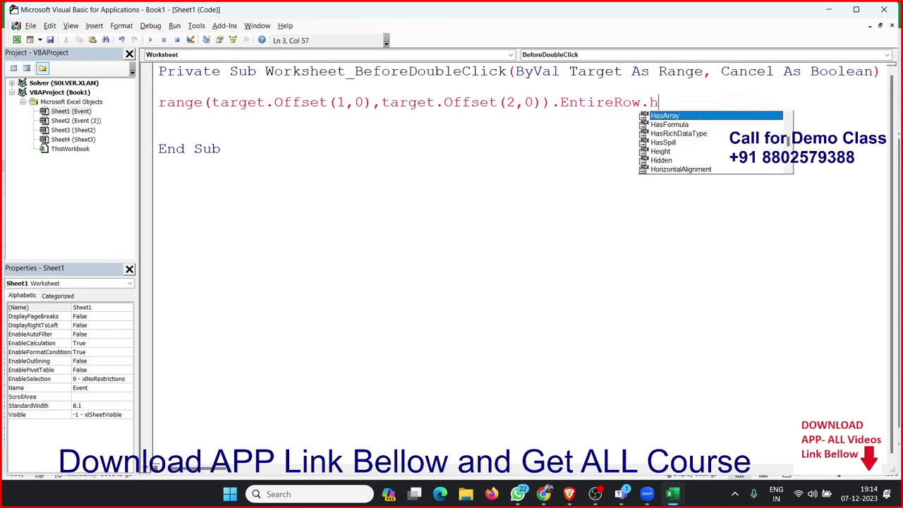
text(i)
key(Tab)
text(=)
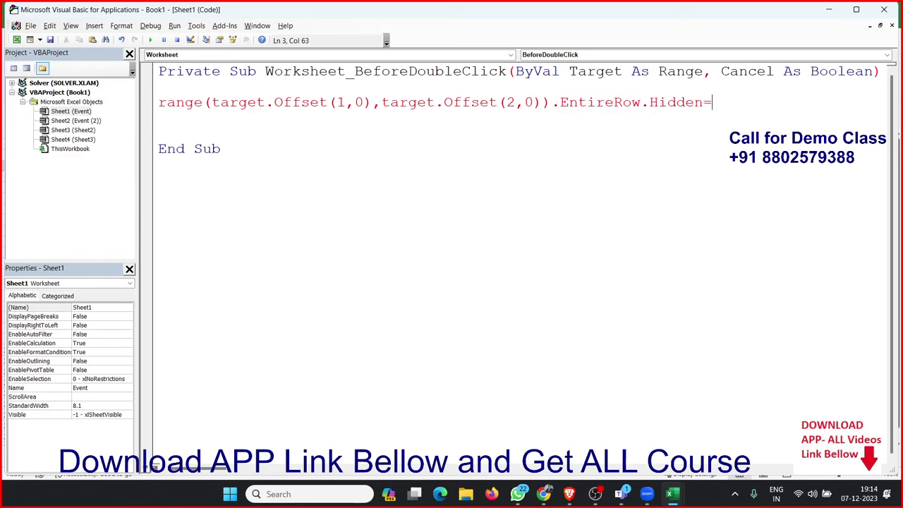
text(tru)
text(e)
key(Return)
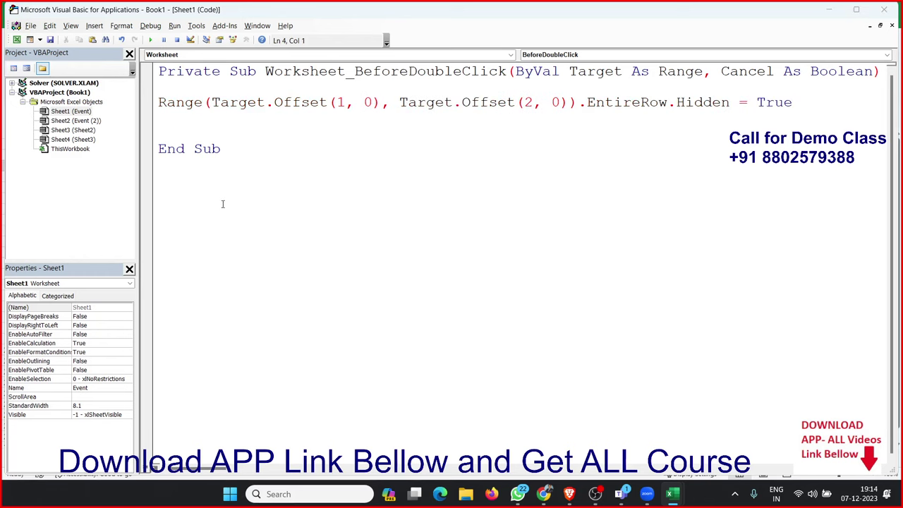
key(alt+F11)
- Double-click the Excel heading in A2 to hide Dashboard and Formulas rows 3–4
click(37, 155)
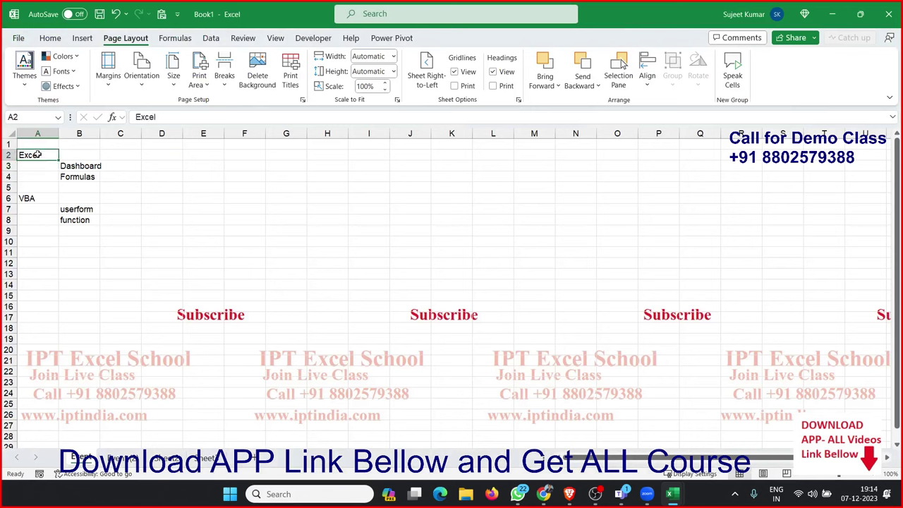
double_click(38, 154)
click(38, 175)
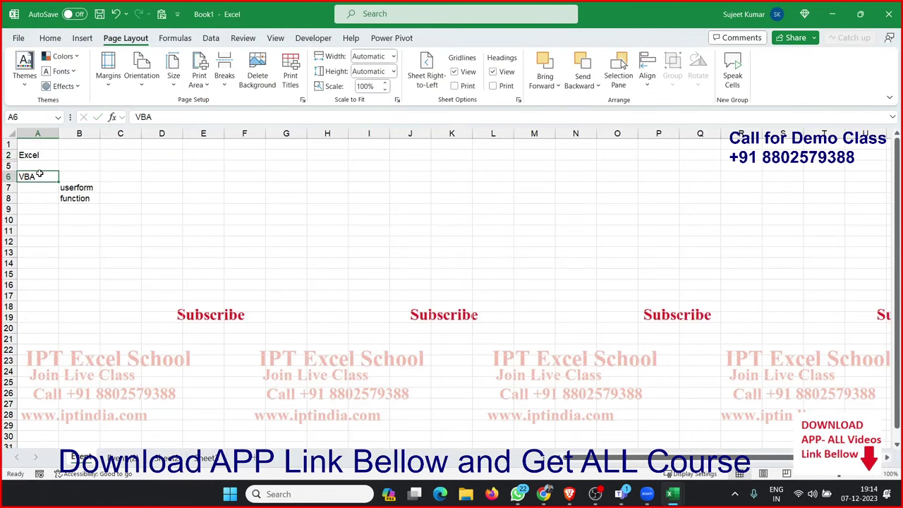
click(42, 155)
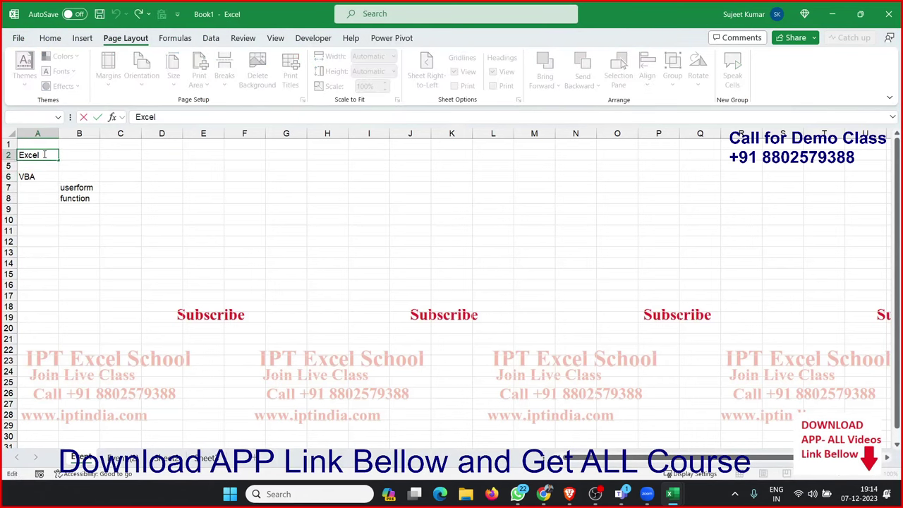
key(Return)
key(Up)
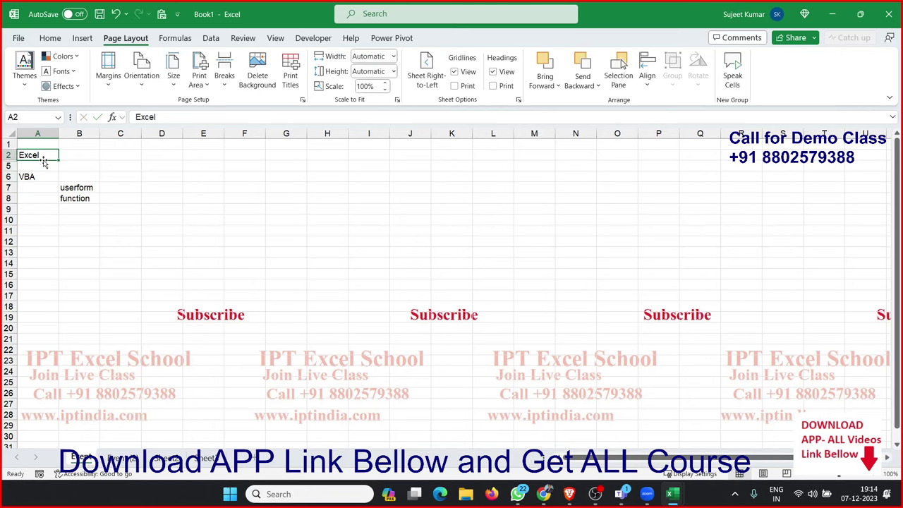
key(alt+F11)
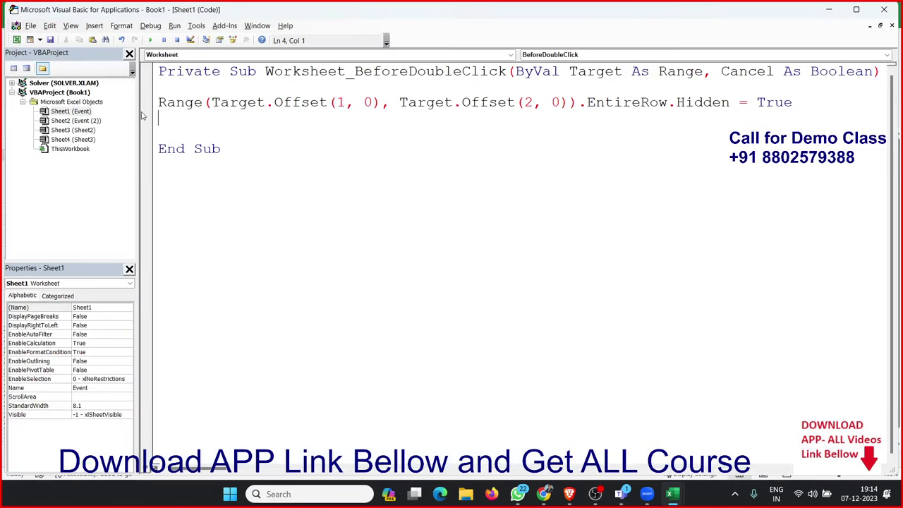
- Insert blank lines above the hide statement and declare Dim r As Range
key(Left)
key(Left)
key(Left)
click(159, 103)
key(Return)
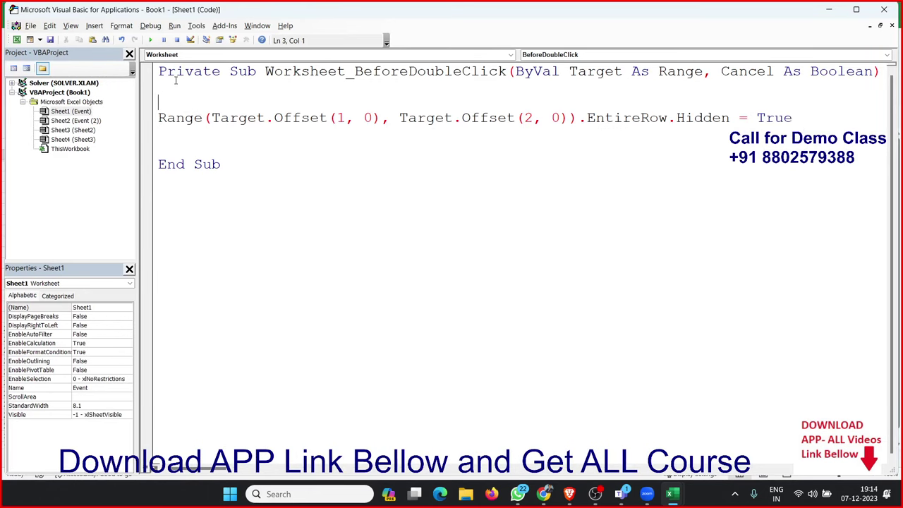
key(Return)
key(Up)
key(Up)
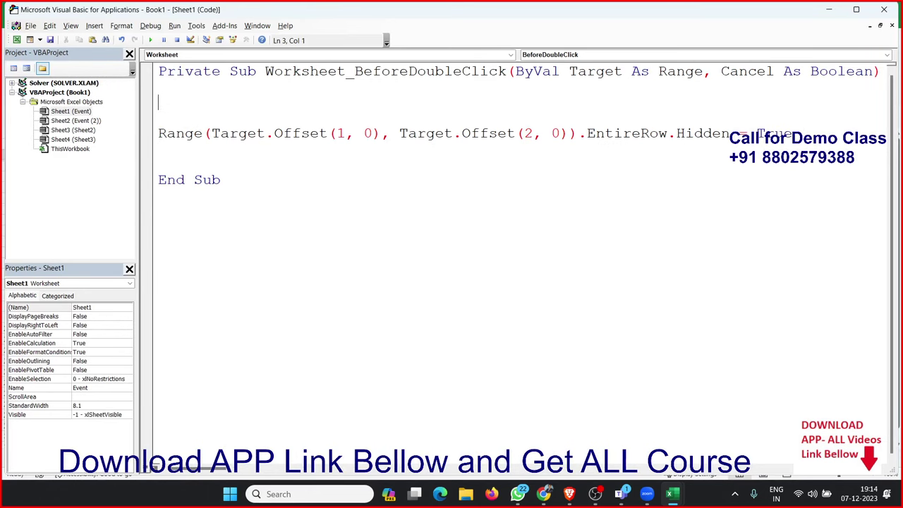
key(Up)
text(dim )
text(r as )
text(range)
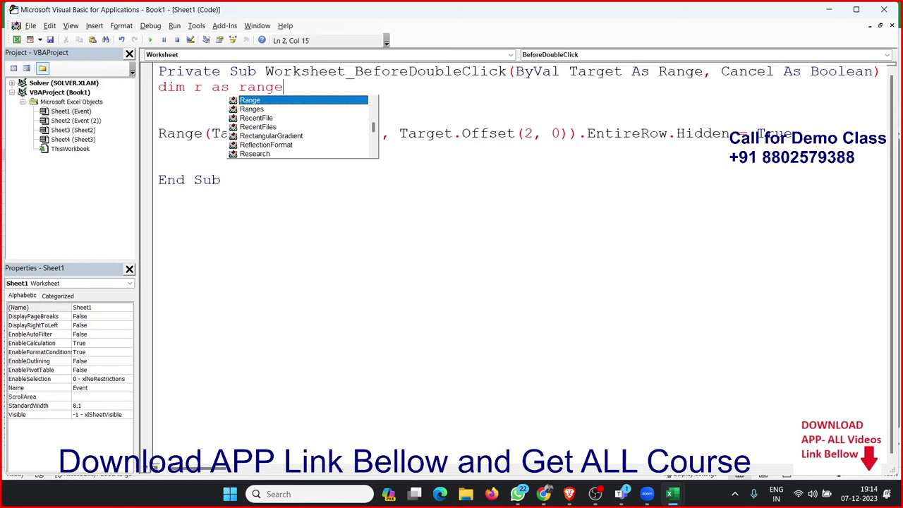
key(Tab)
- Set r = Range(Target.Offset(1, 0), Target.Offset(2, 0)) and use r in the hide line
click(345, 176)
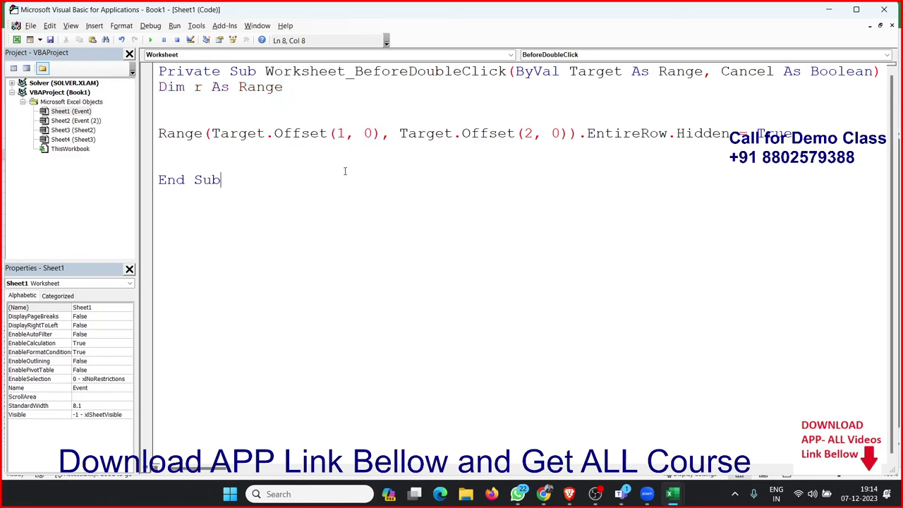
click(235, 113)
drag(158, 134, 573, 134)
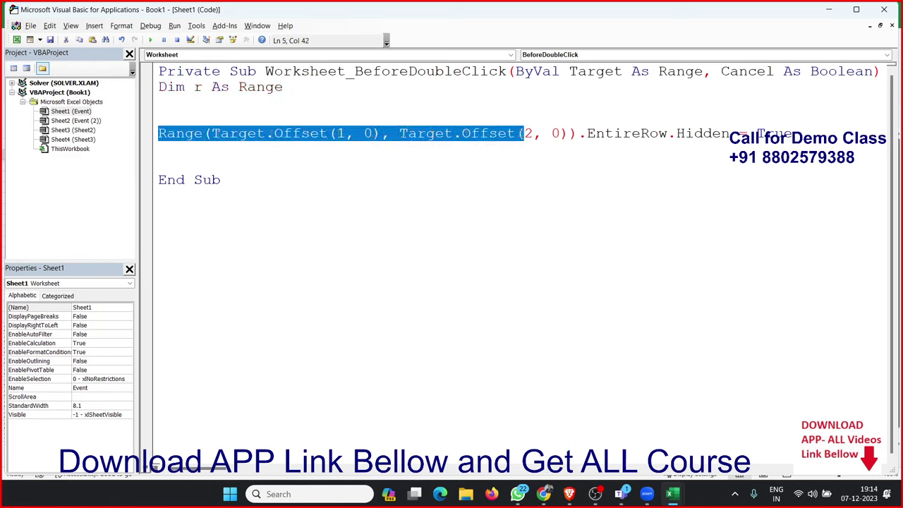
click(175, 100)
text(se)
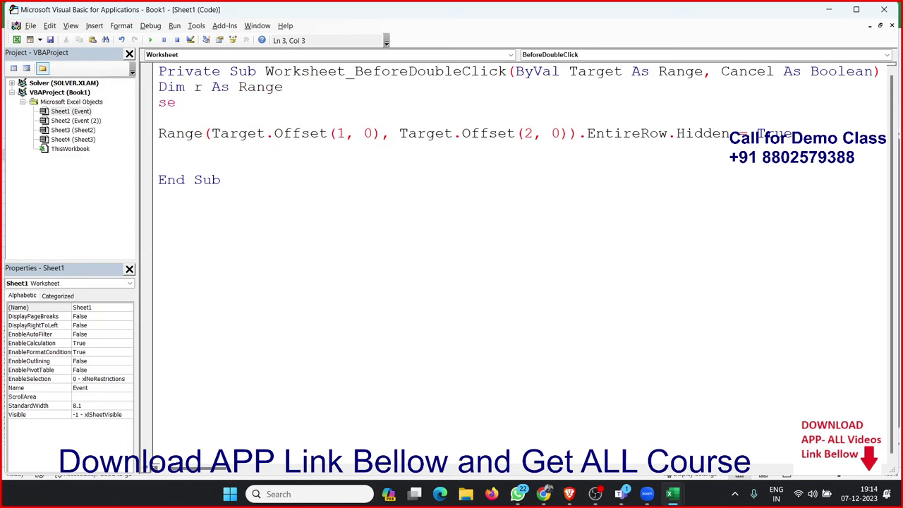
text(t r=)
text(Range(Target.Offset(1, 0), Target.Offset(2, 0)))
click(557, 163)
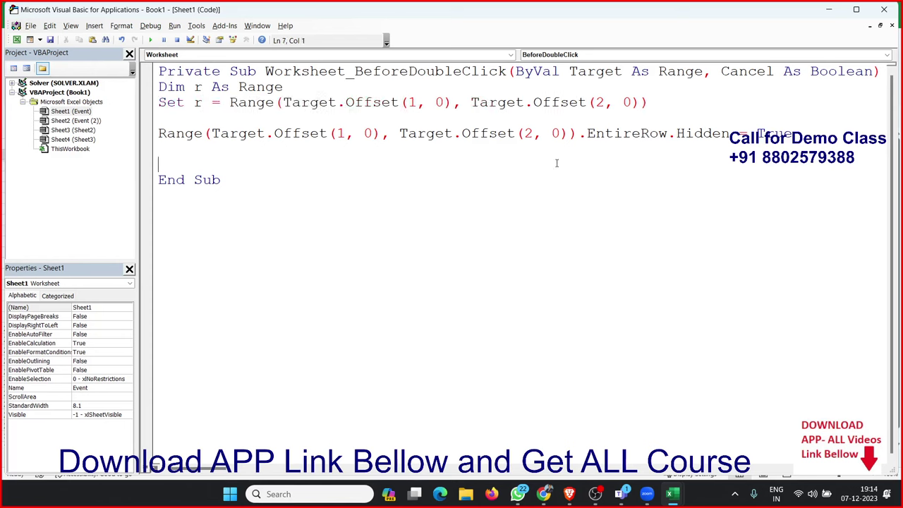
drag(667, 135, 151, 136)
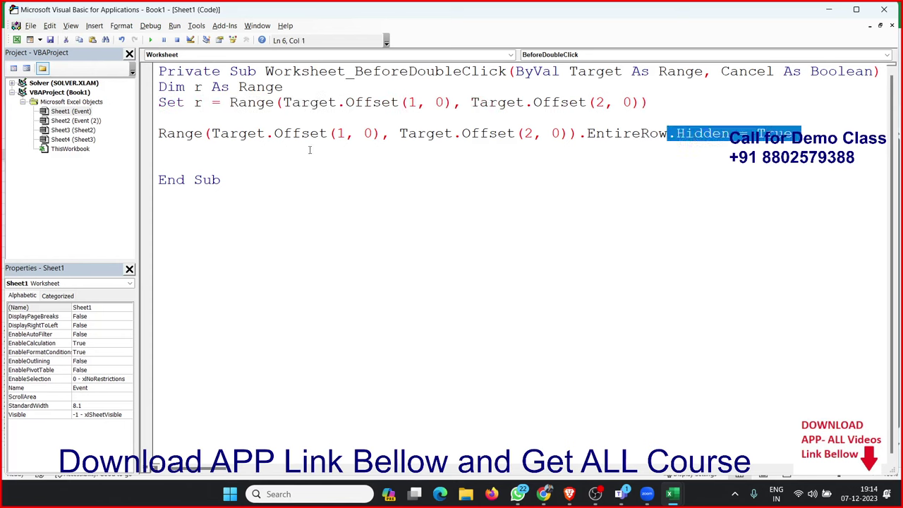
text(r)
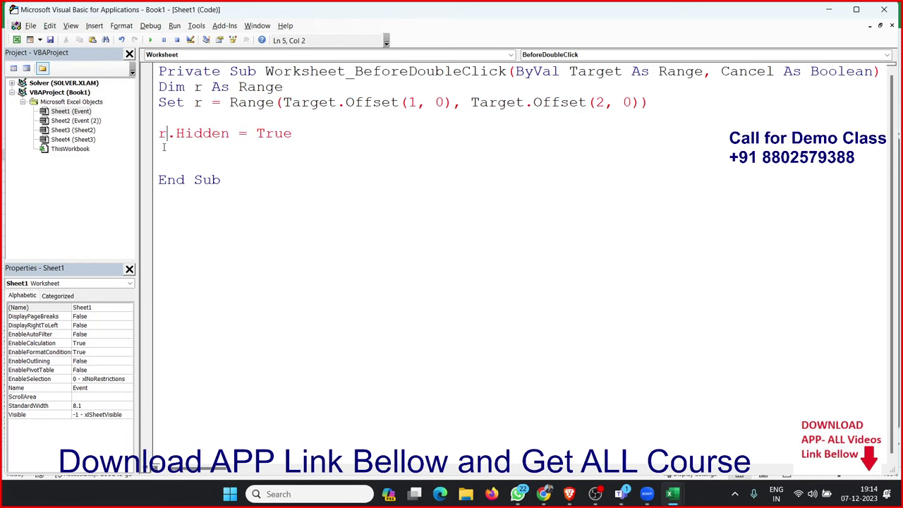
click(165, 122)
- Turn the hide line into If r.Hidden = True Then, with r.Hidden = False inside
key(Down)
text(if)
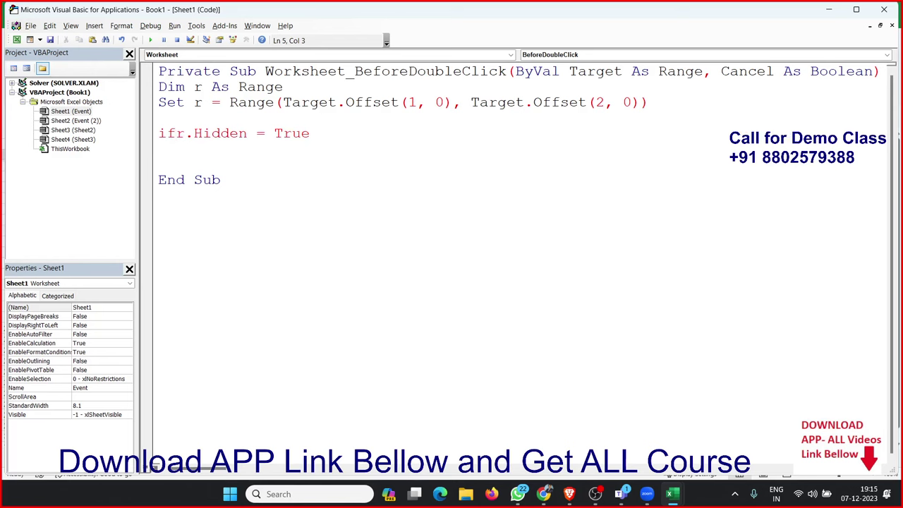
click(337, 138)
text(then)
key(Return)
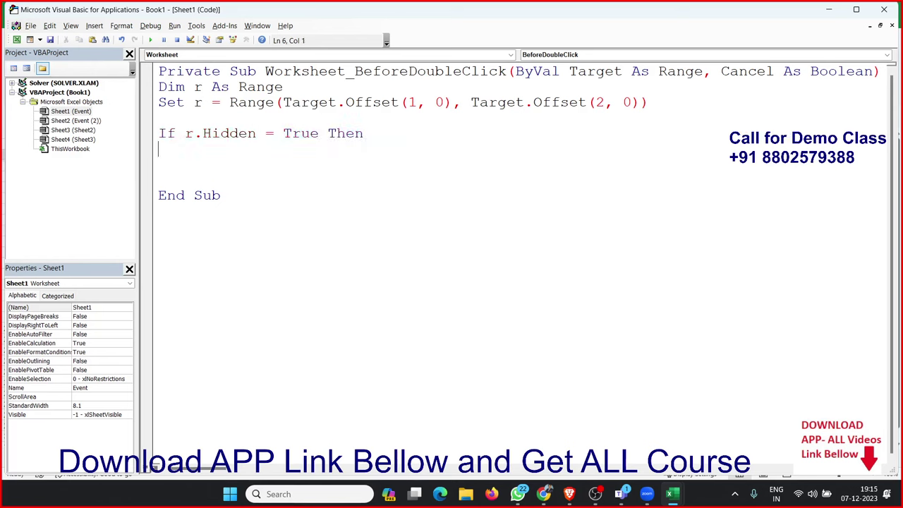
text(r.)
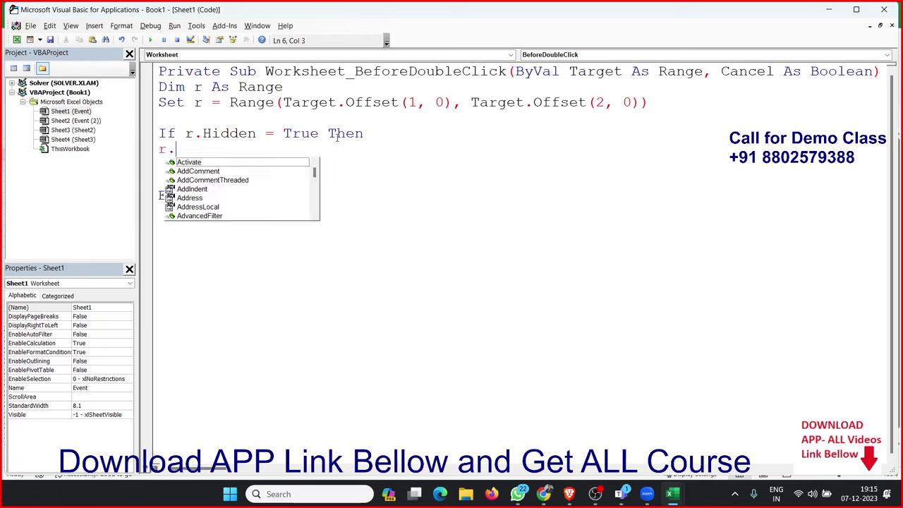
text(hin)
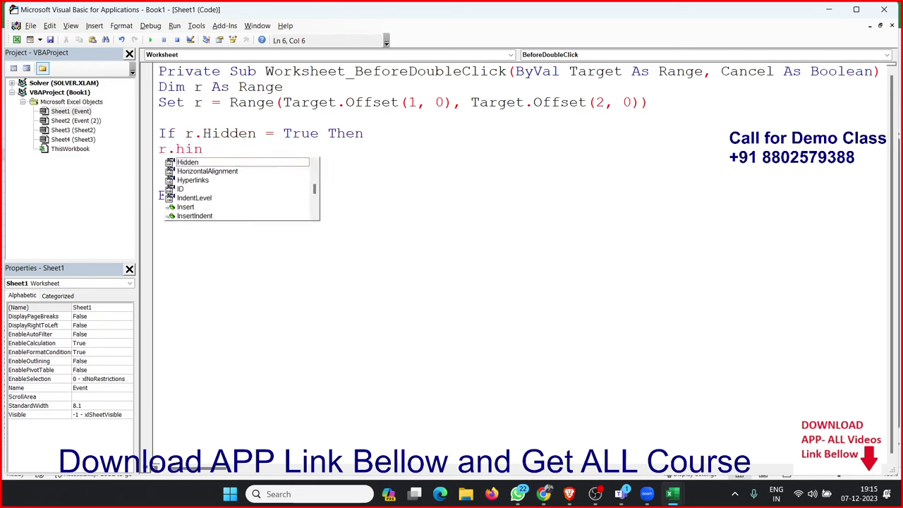
key(BackSpace)
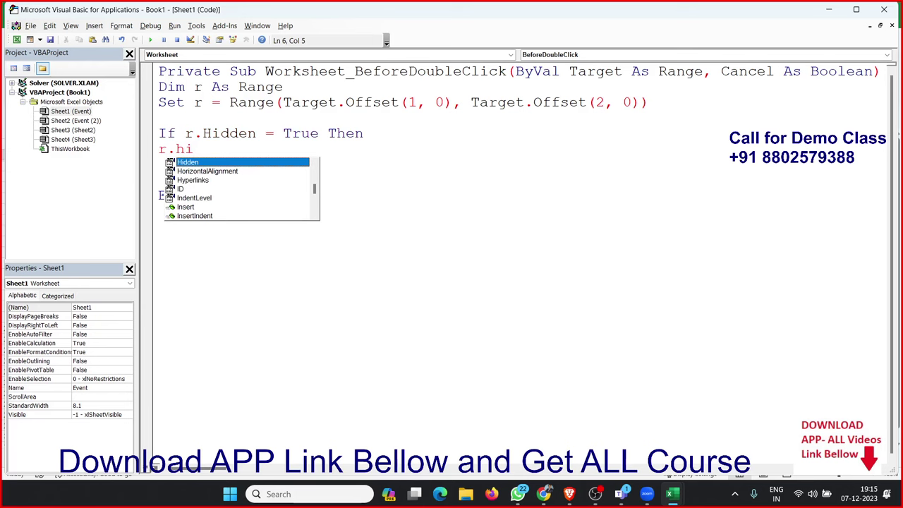
text(d)
key(Tab)
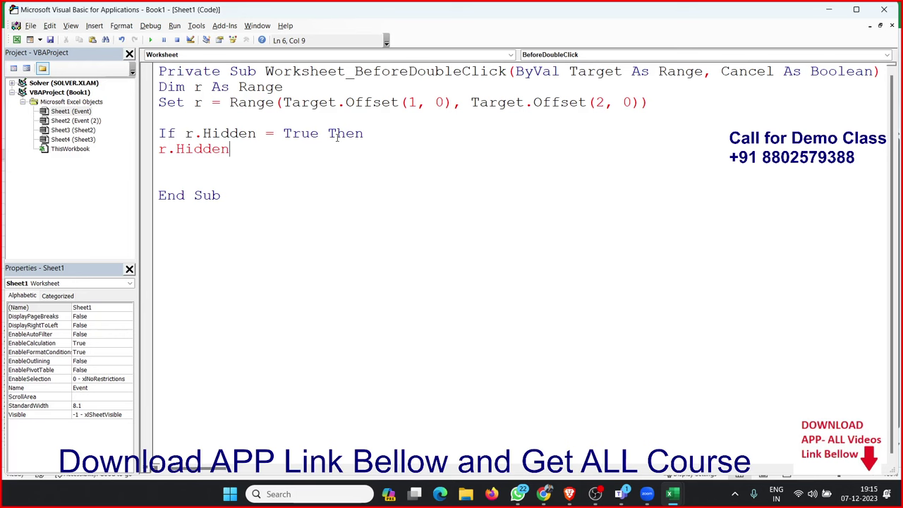
text(=f)
key(BackSpace)
text(fals)
text(e)
key(Return)
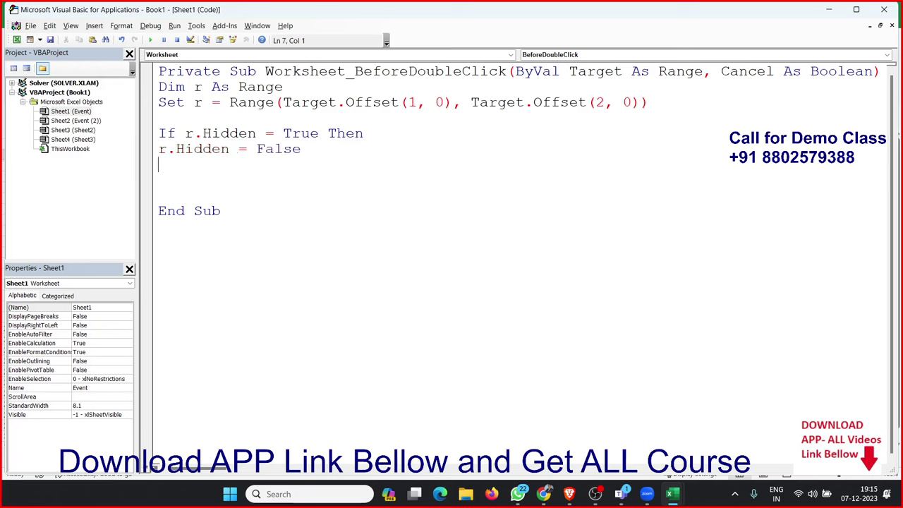
- Add ElseIf r.Hidden = False Then r.Hidden = True and close with End If
text(en)
key(BackSpace)
key(BackSpace)
text(else)
text(if r.)
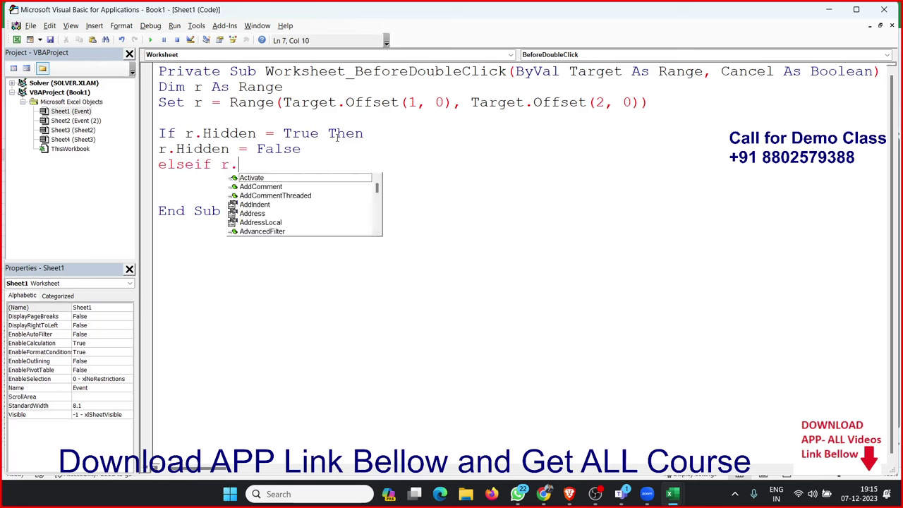
text(hi)
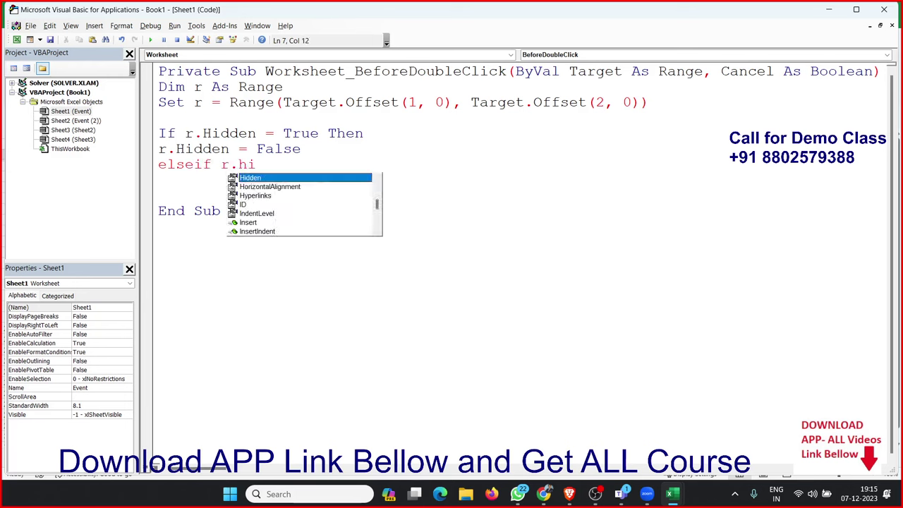
key(Tab)
text(=fal)
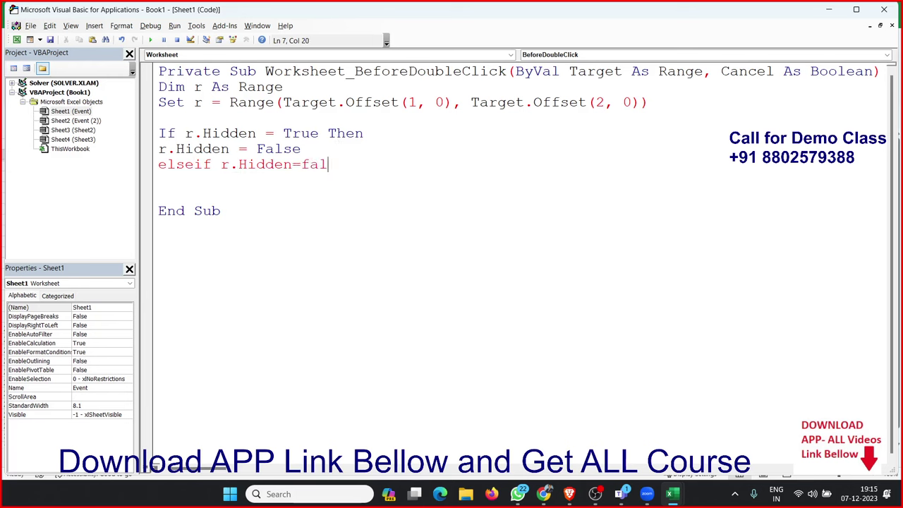
text(se then)
key(Return)
text(r.)
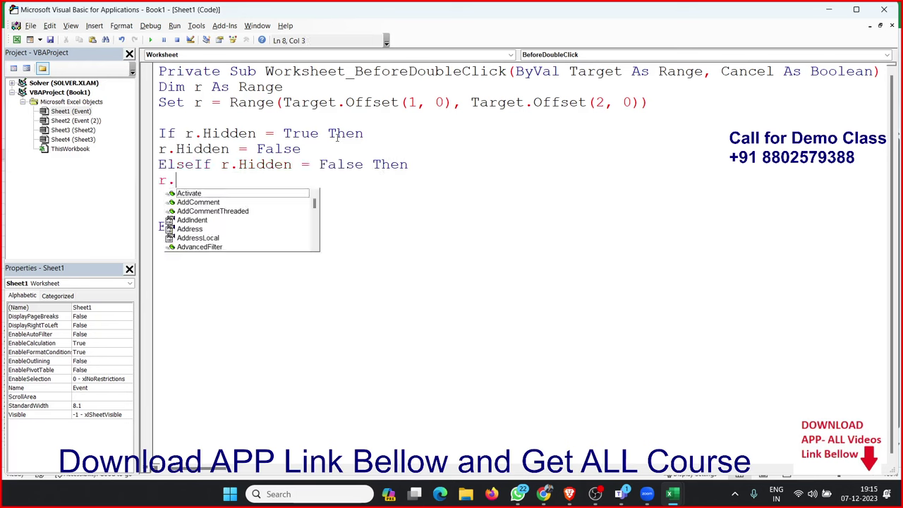
text(hi)
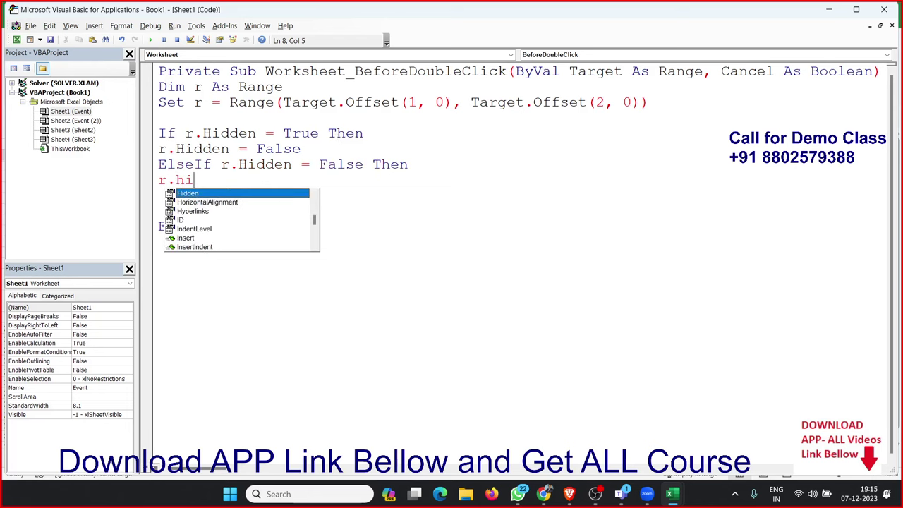
key(Tab)
text(=t)
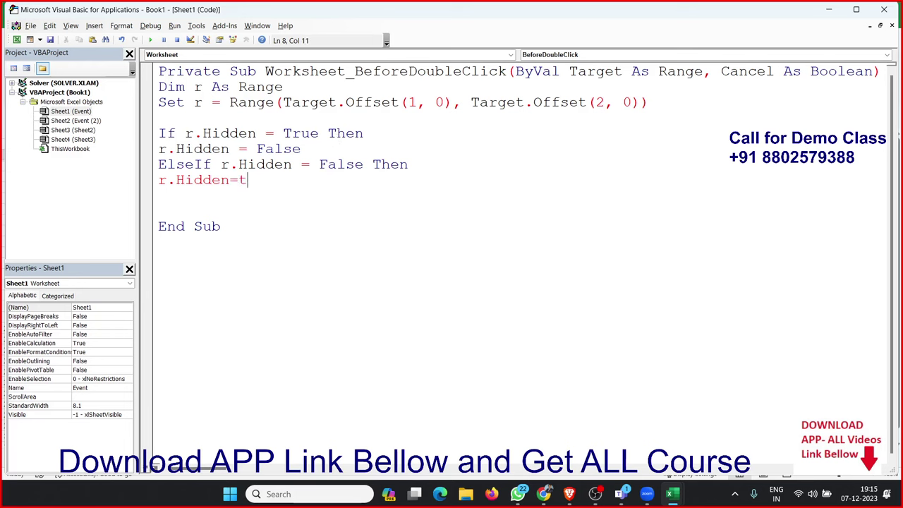
text(rue)
key(Return)
text(en)
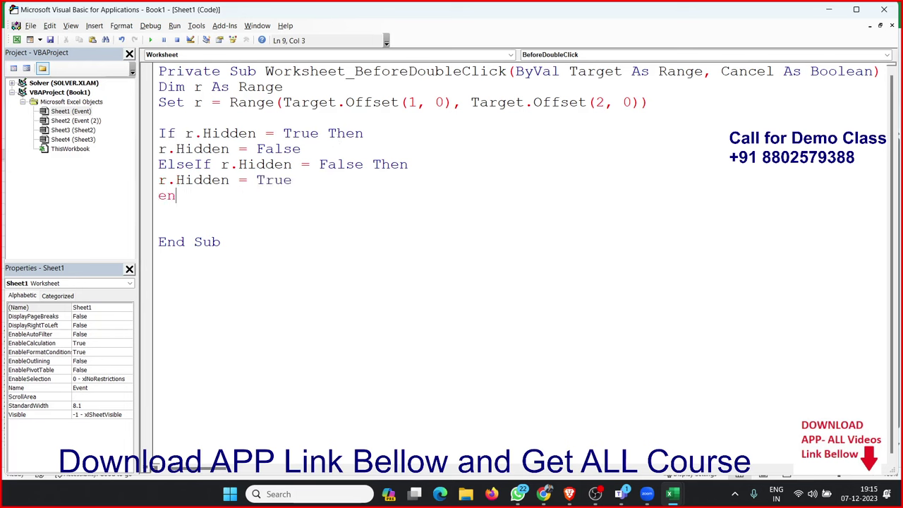
text(d if)
key(Up)
- Append .EntireRow to the Set r line
click(650, 102)
text(.en)
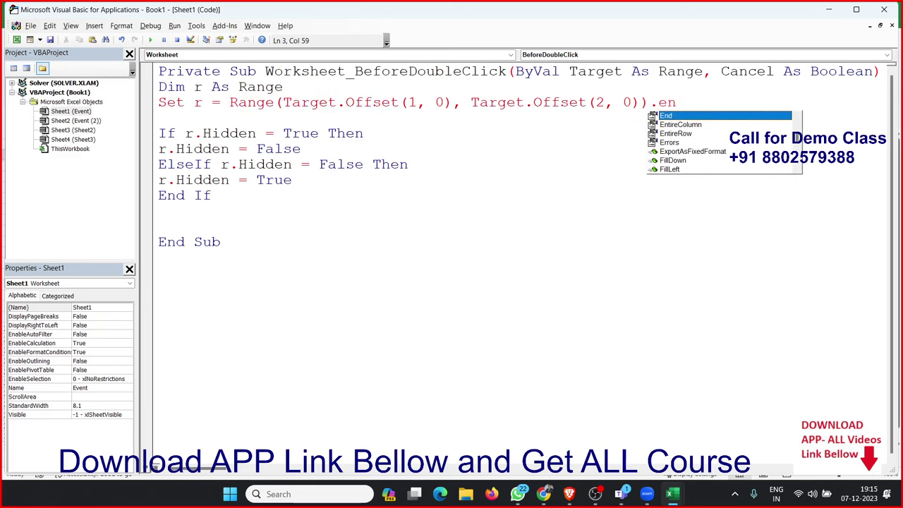
key(Down)
key(Down)
key(Tab)
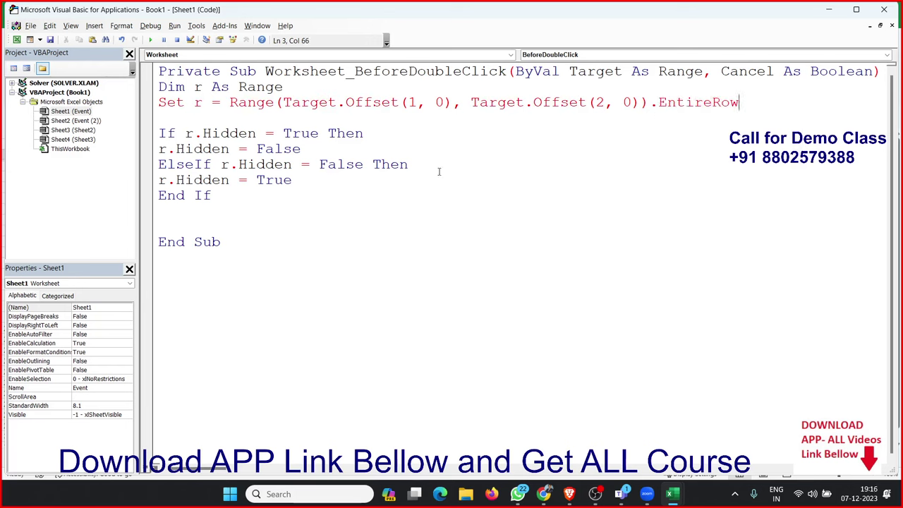
click(409, 255)
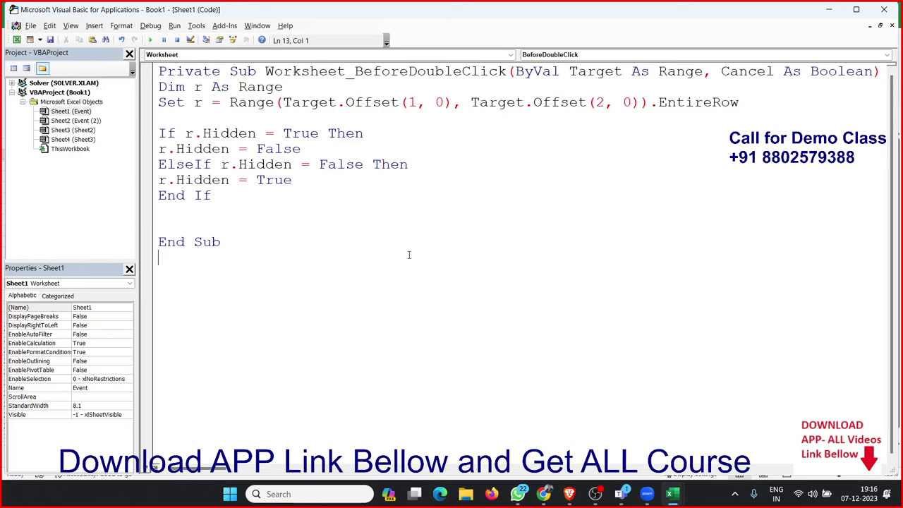
- Double-click A2 and A6 repeatedly to toggle rows 3–4 and 7–8 hidden and visible
key(alt+F11)
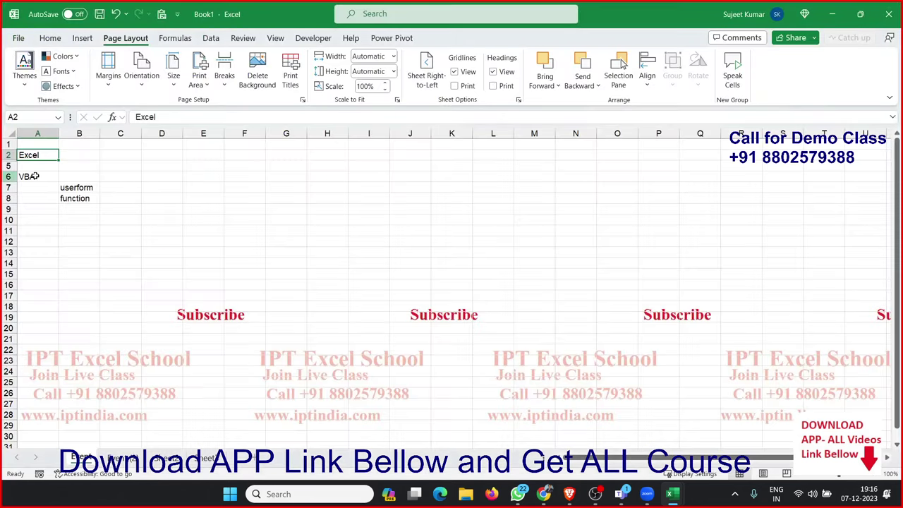
double_click(45, 154)
key(Escape)
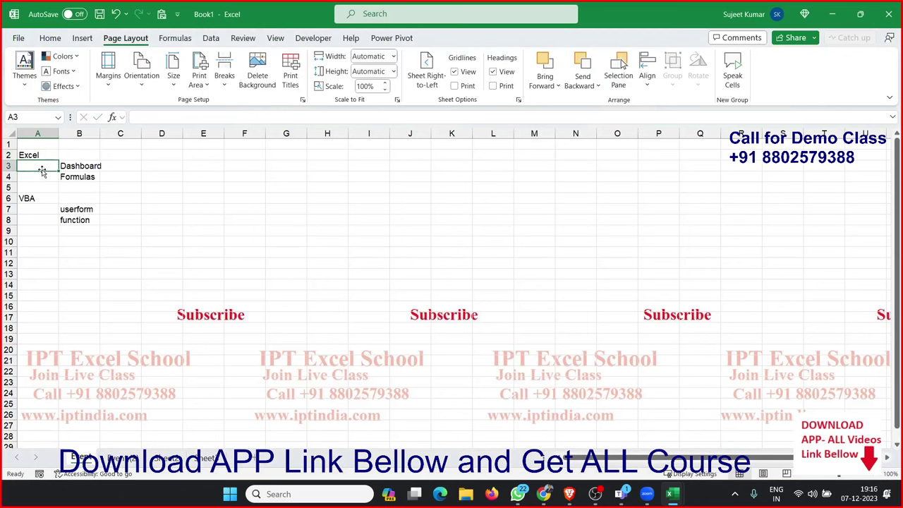
double_click(41, 157)
key(Escape)
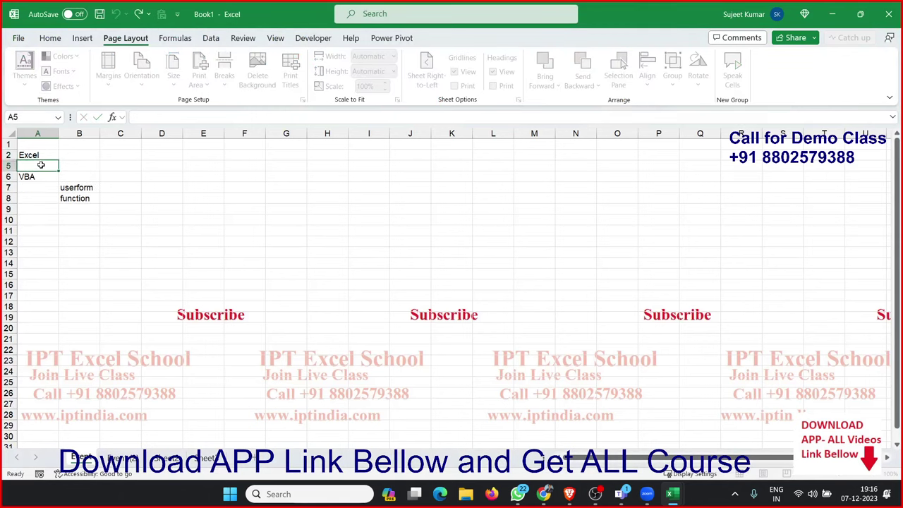
double_click(41, 156)
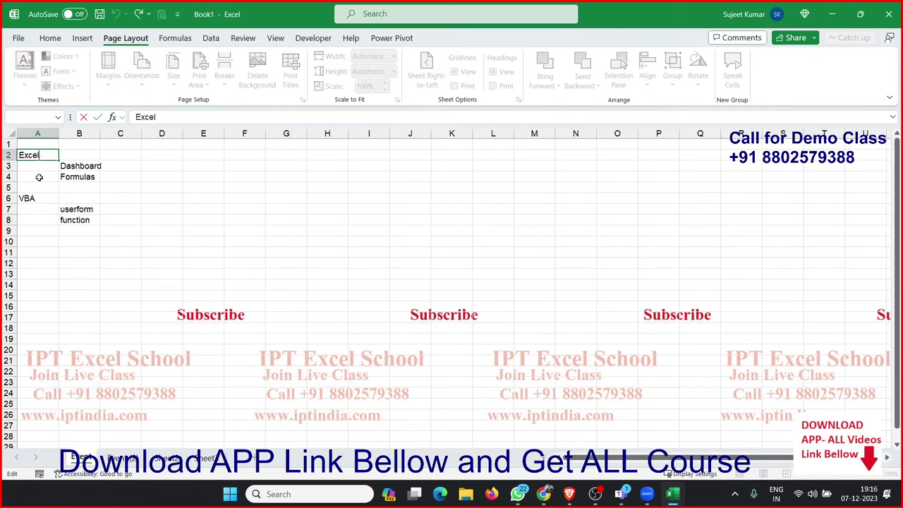
double_click(40, 199)
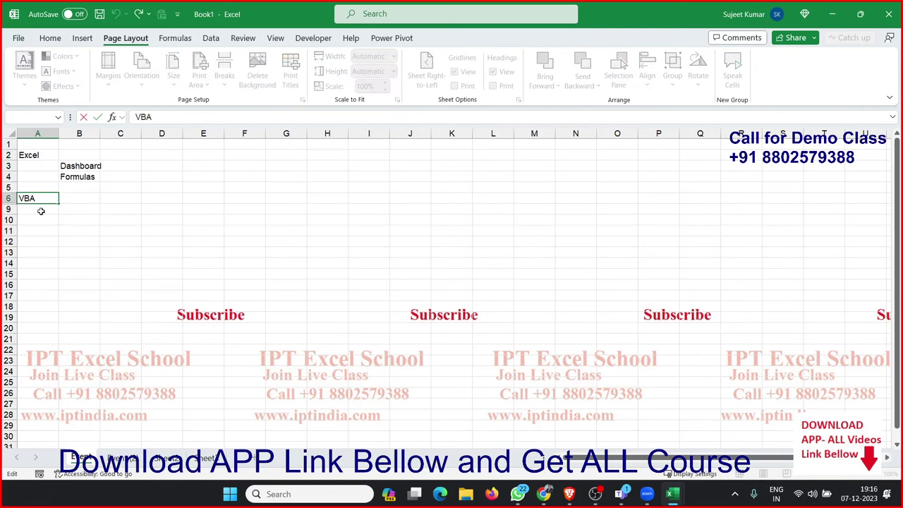
key(Escape)
double_click(39, 201)
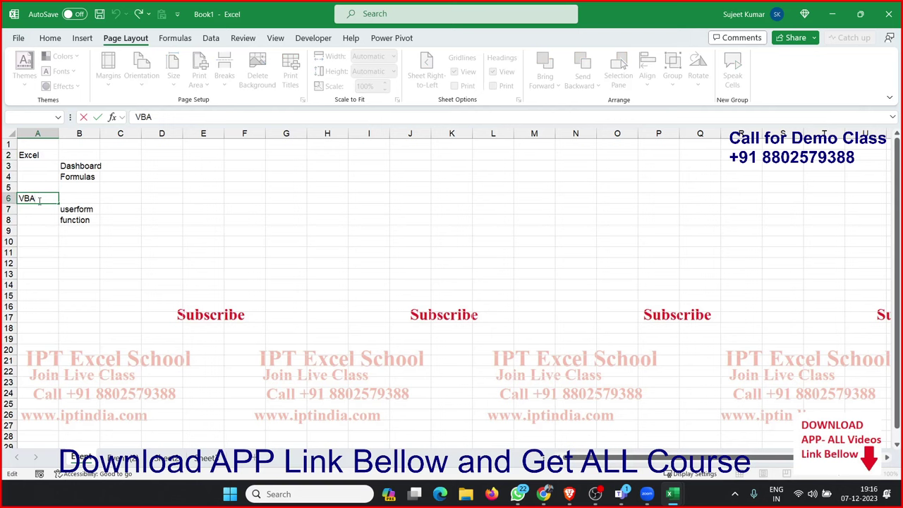
click(28, 157)
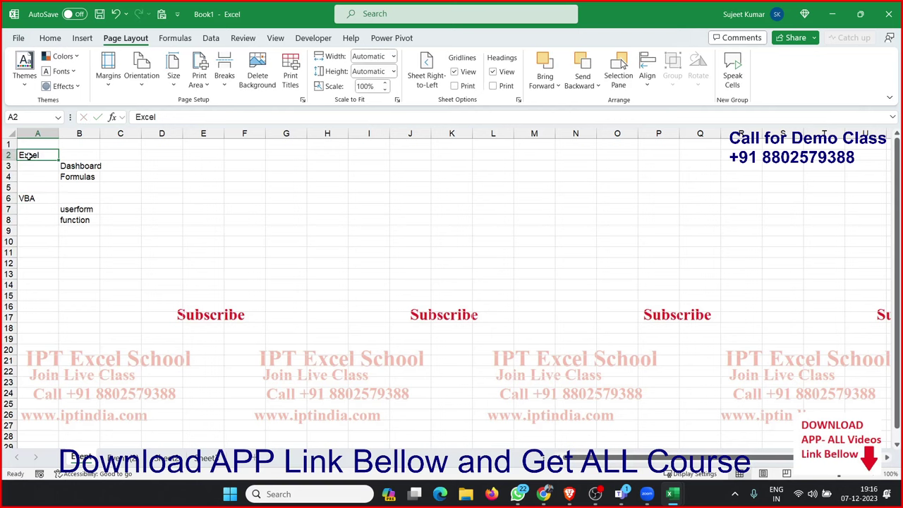
click(39, 204)
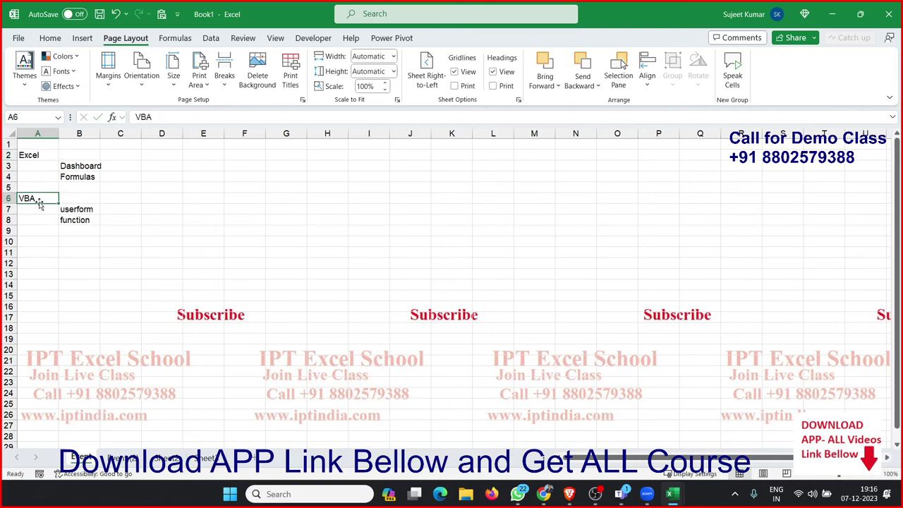
key(alt+F11)
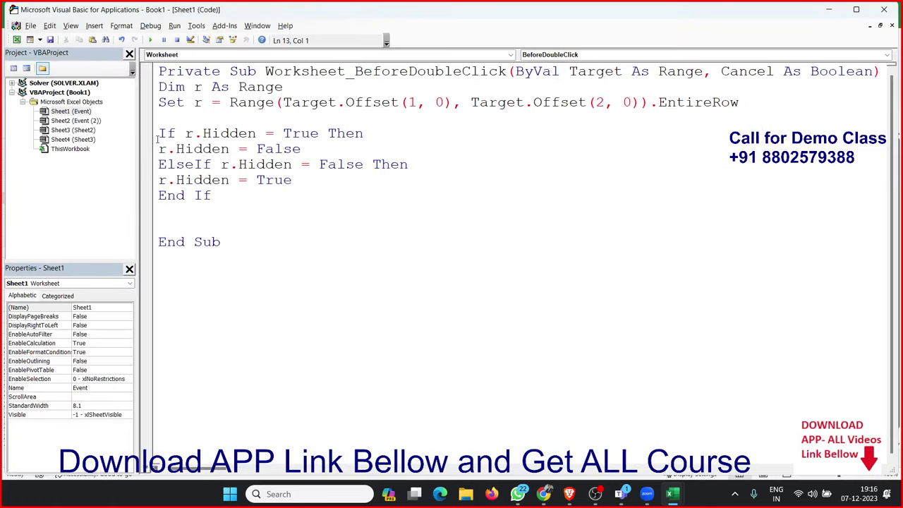
- Open a blank line beneath the Sub header for the new condition
click(159, 133)
key(Return)
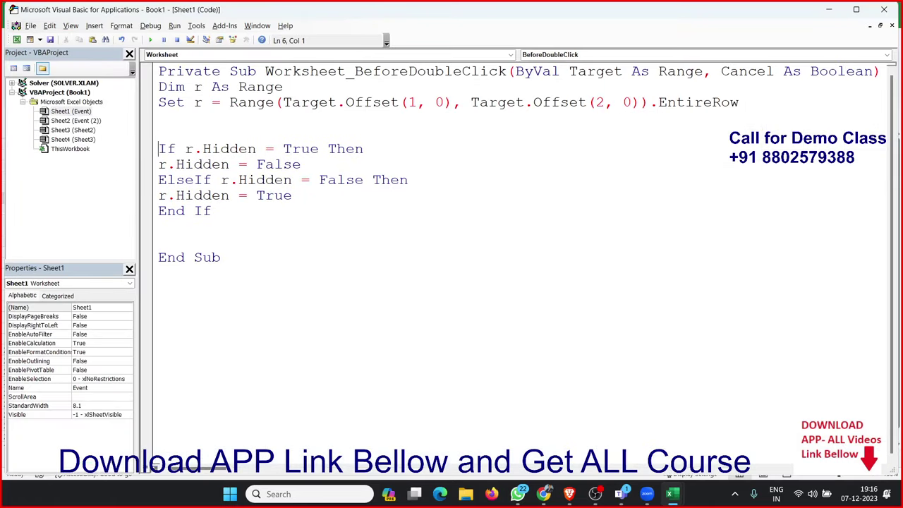
key(Up)
key(Up)
key(Up)
key(Up)
key(Return)
key(Return)
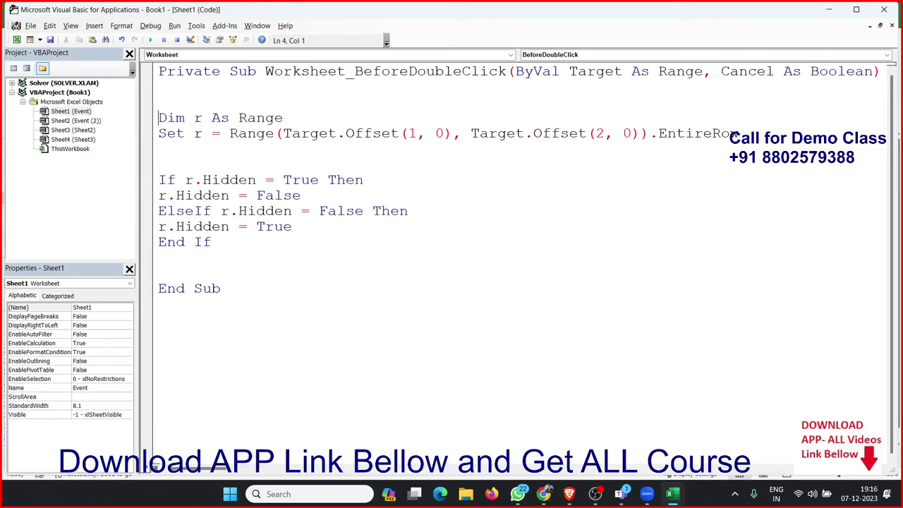
key(Down)
key(Down)
key(Down)
key(Up)
key(Up)
key(Up)
key(Up)
text(if)
key(BackSpace)
key(BackSpace)
key(BackSpace)
key(BackSpace)
- Write the line If Target.Address = "$A$2" Or Target.Address = "$A$6" Then
text(if )
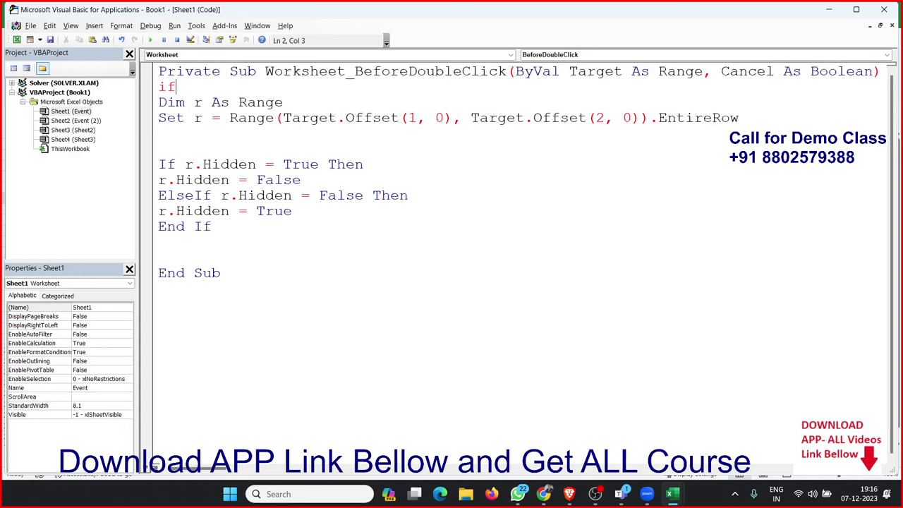
text(tar)
text(get.ad)
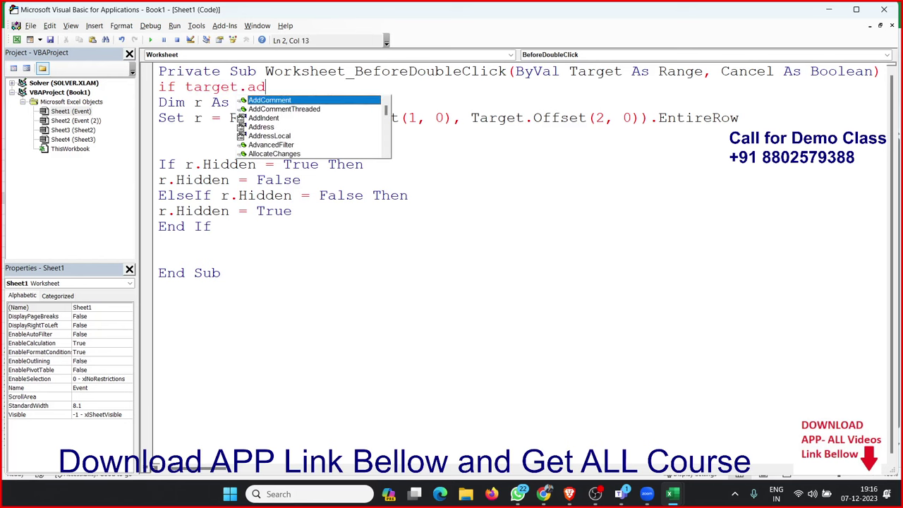
key(Down)
key(Down)
key(Down)
key(Tab)
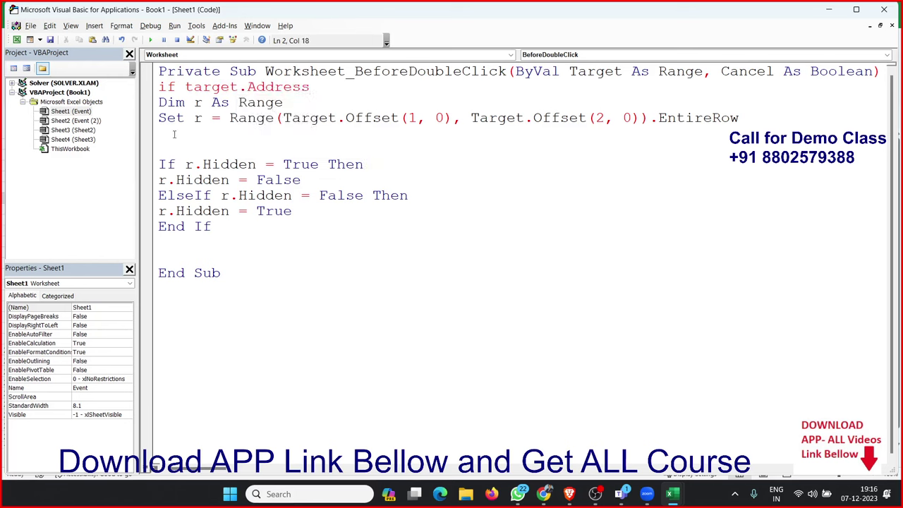
text(=")
text($)
key(alt+F11)
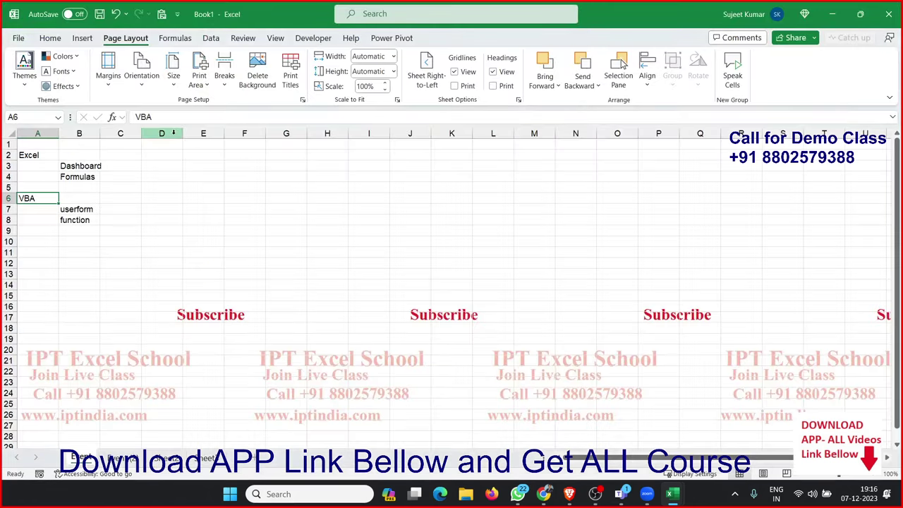
key(alt+F11)
text(Address="$A)
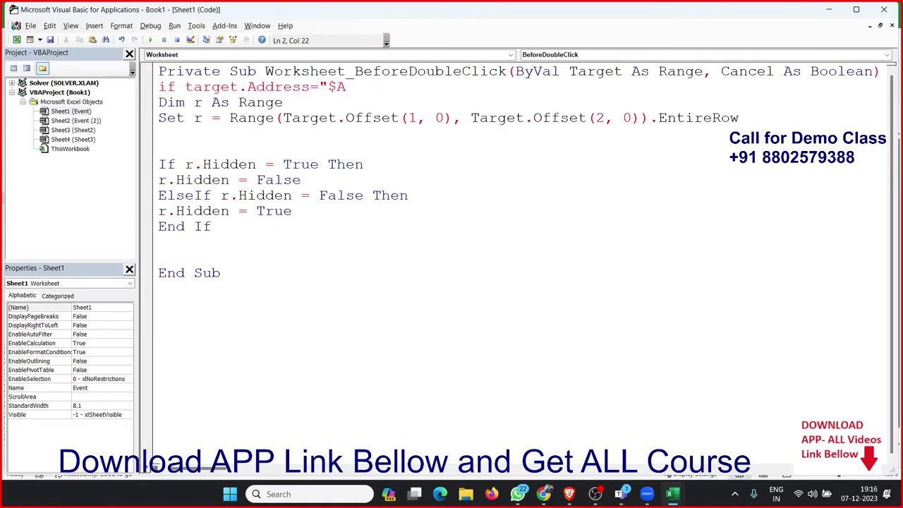
text($2)
text(" or )
text(ta)
text(rget)
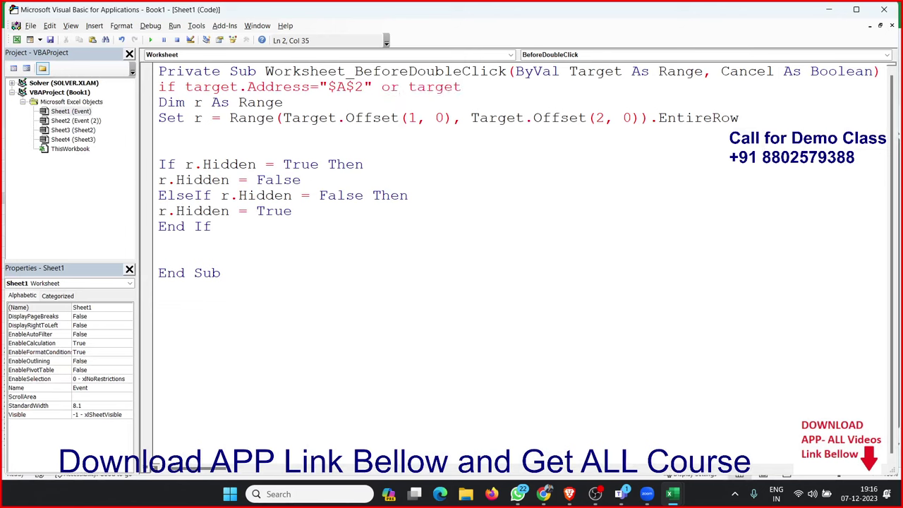
text(.)
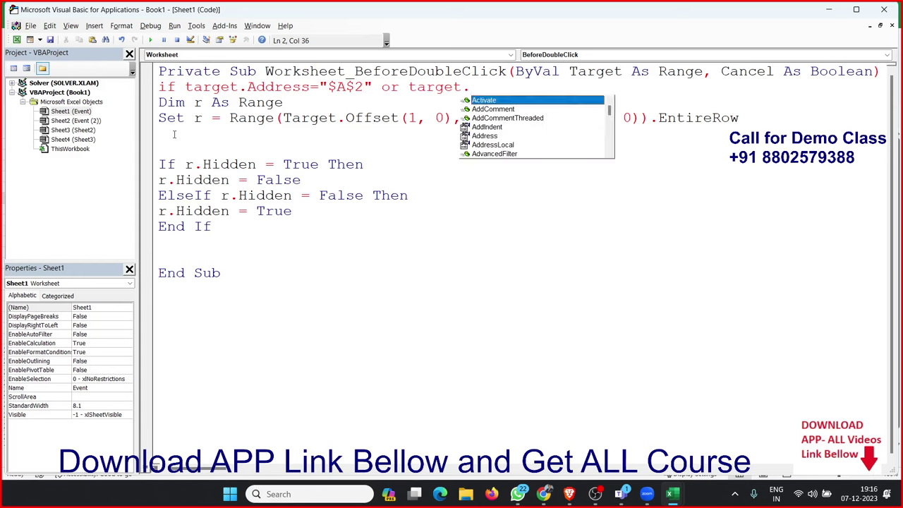
key(Down)
key(Down)
key(Down)
key(Down)
key(Tab)
text(=)
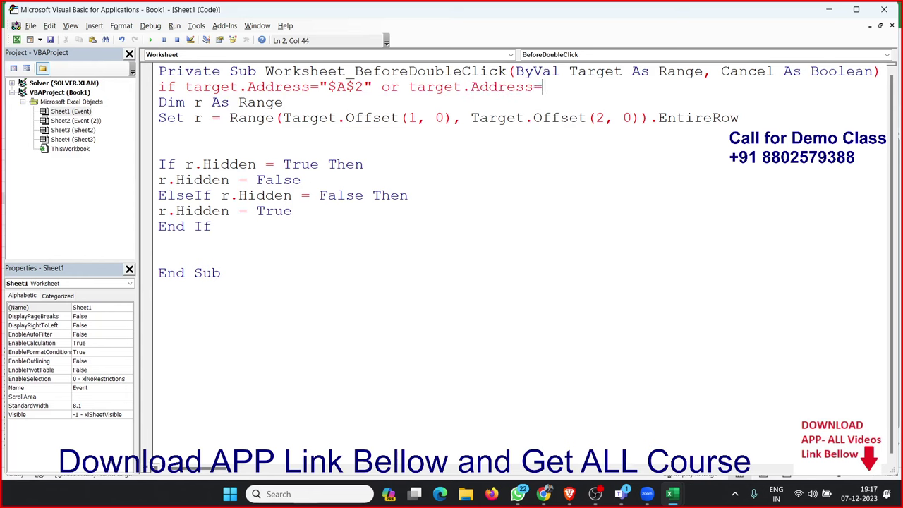
text("$)
key(alt+F11)
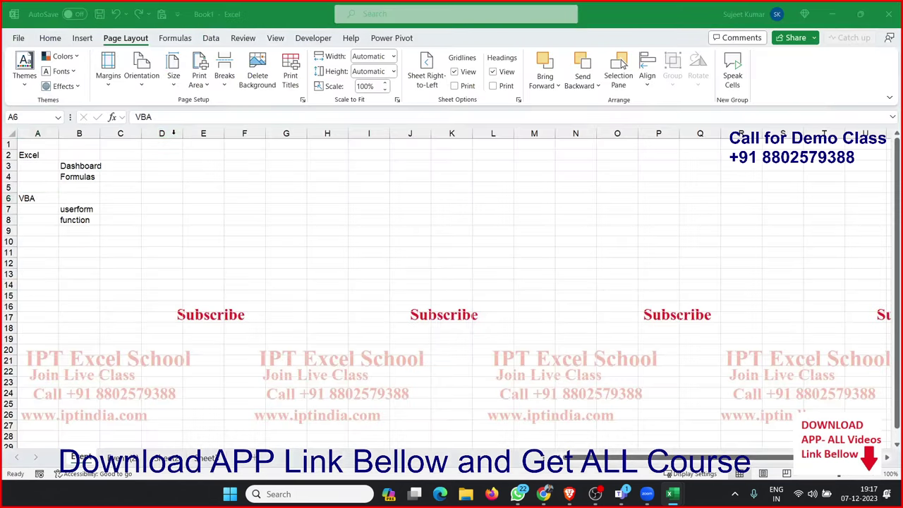
key(alt+F11)
text(A)
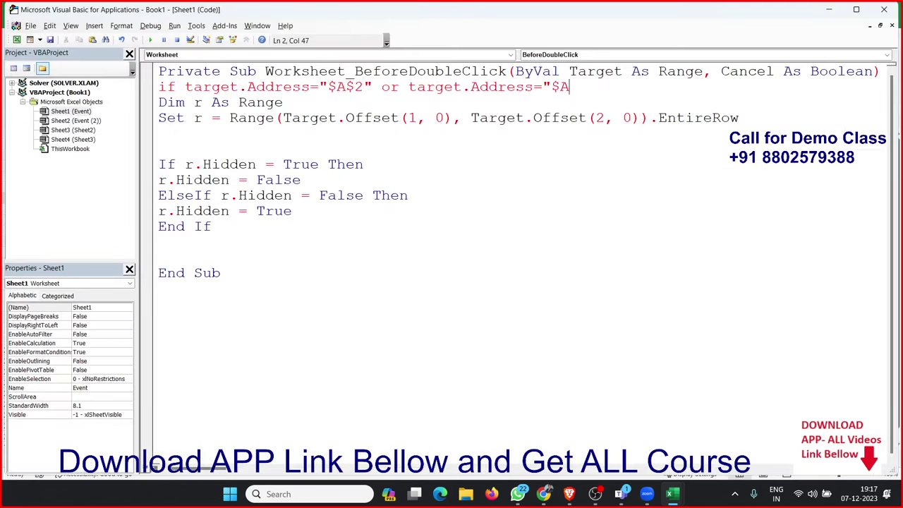
text($6" )
text(then)
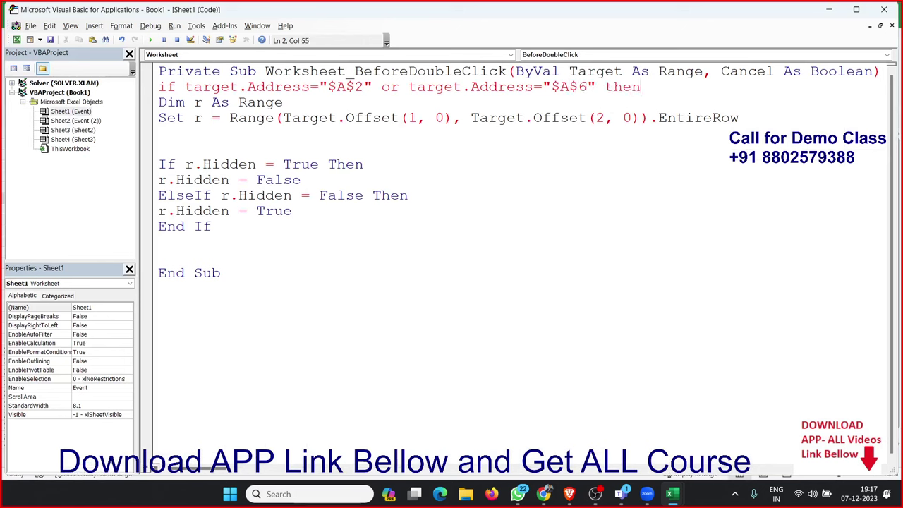
- Close the condition with End If after the row-toggle code
key(Down)
key(Down)
key(Down)
key(Down)
key(Down)
key(Down)
key(Down)
key(Down)
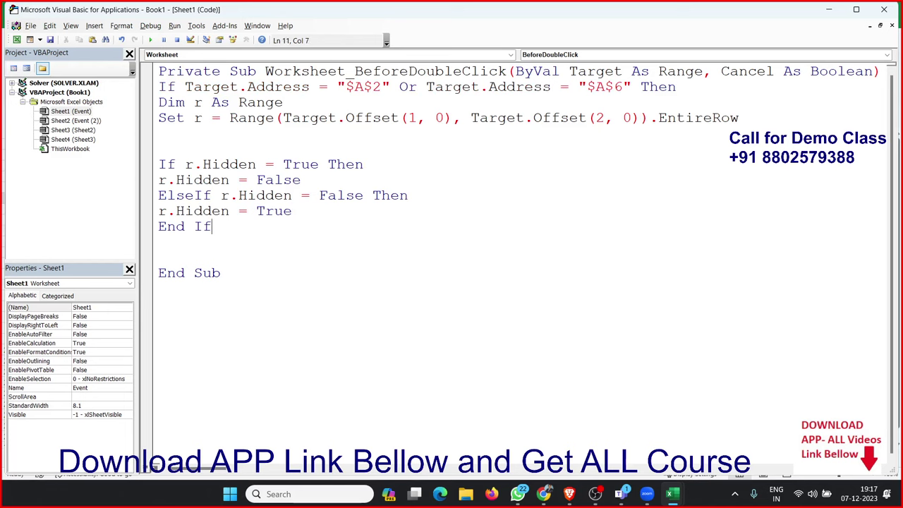
key(Down)
text(end i)
text(f)
key(Up)
- Double-click A2 and A6 to check their rows hide and reappear, ending with all rows visible
key(alt+F11)
click(41, 155)
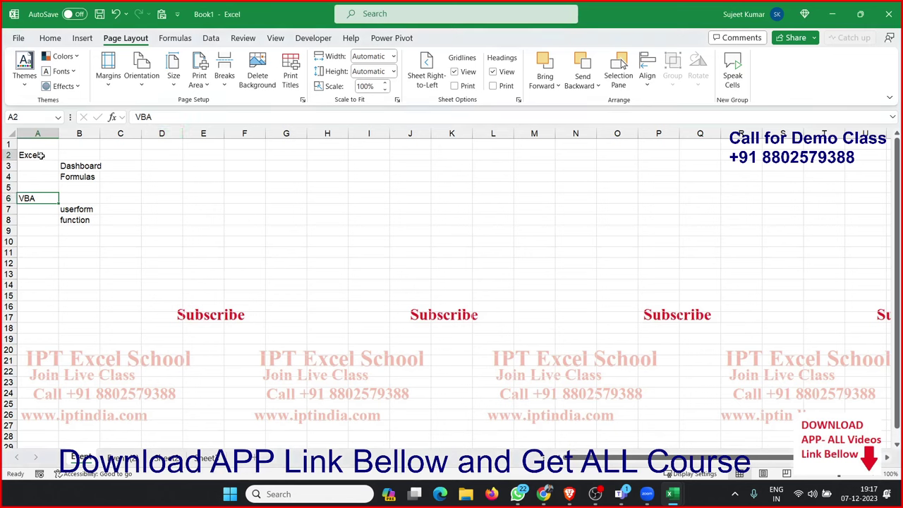
click(44, 176)
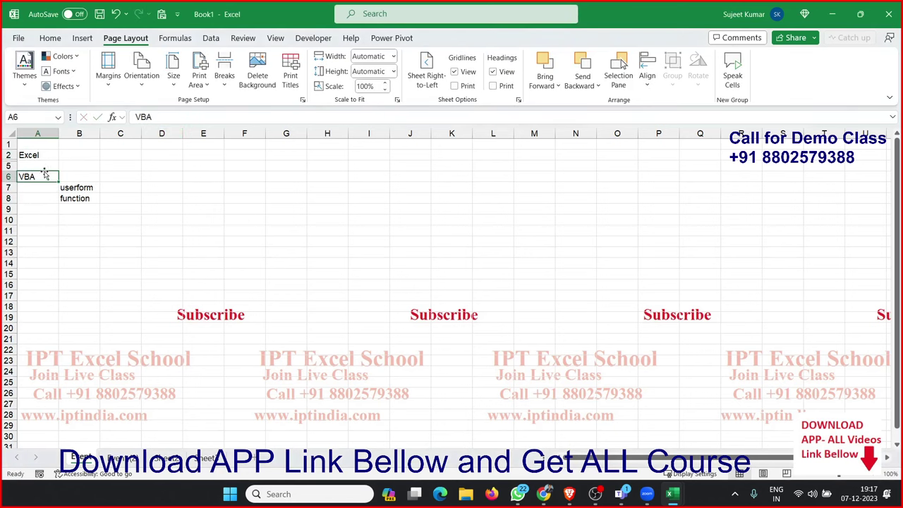
double_click(38, 176)
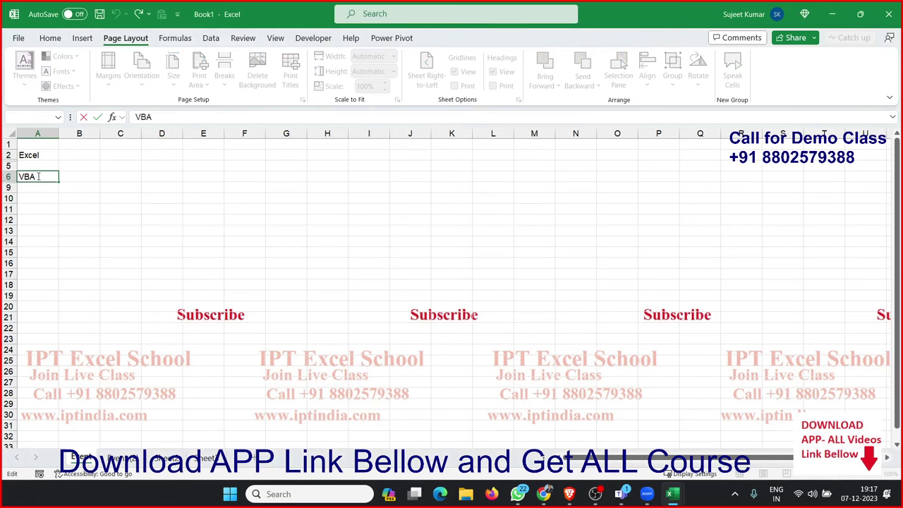
double_click(38, 175)
key(Escape)
double_click(39, 176)
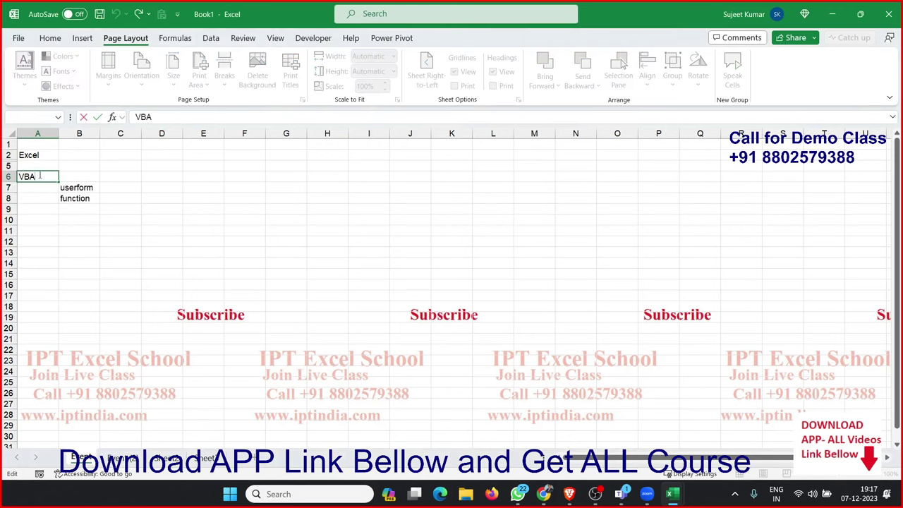
double_click(39, 156)
key(Escape)
- Click E4, E6 and D6 to confirm other cells toggle no rows, then go back to the code
click(215, 176)
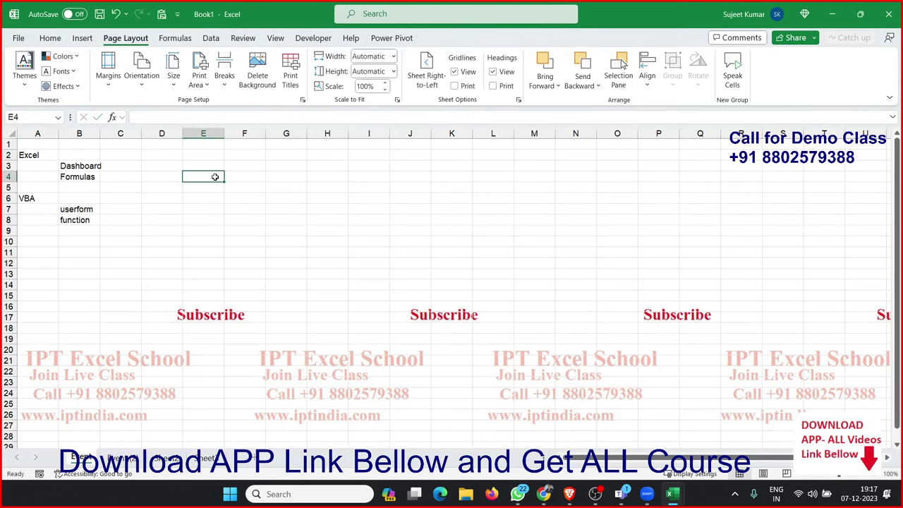
click(209, 199)
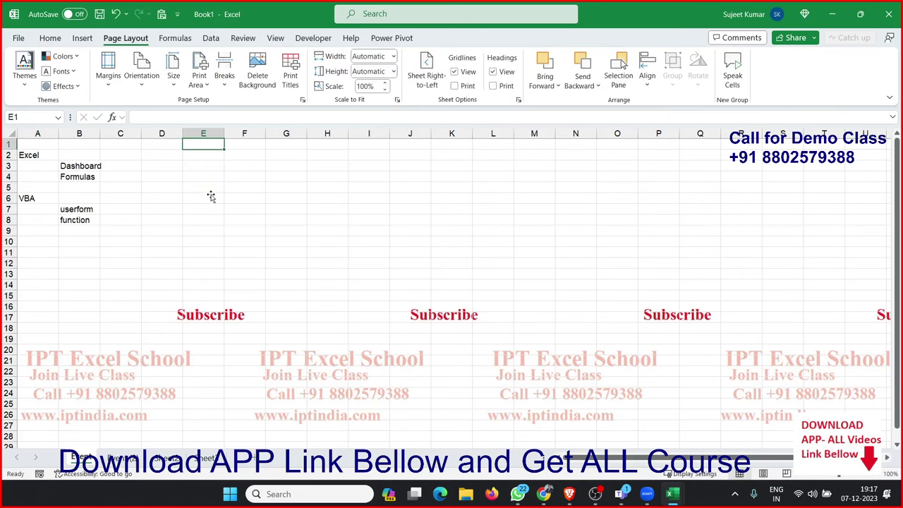
click(153, 200)
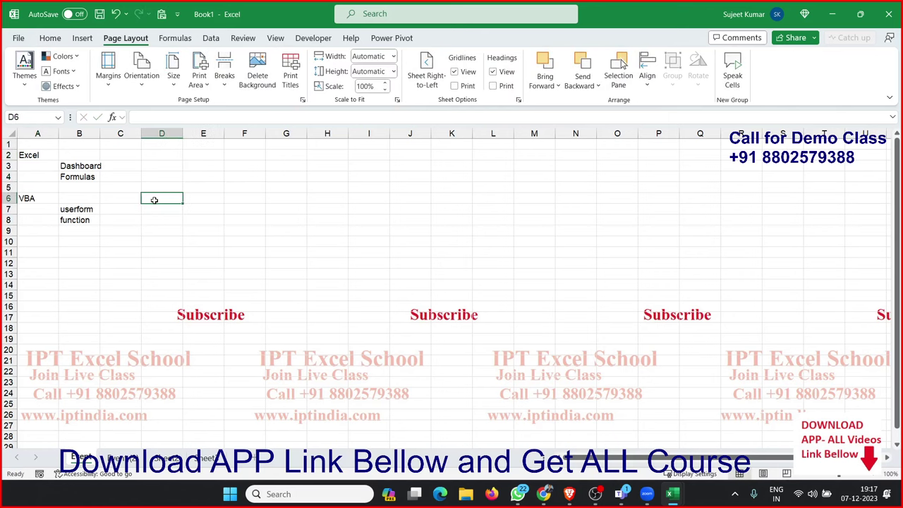
key(alt+F11)
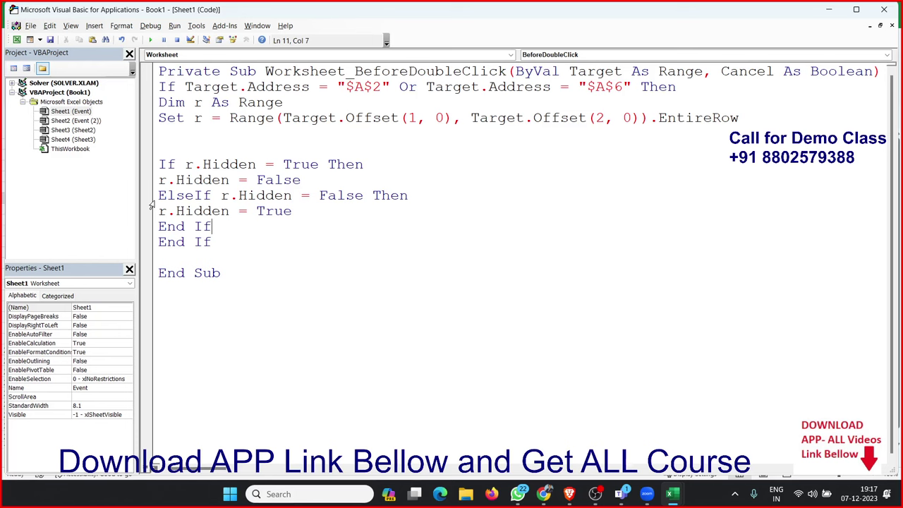
- Highlight Target, Offset, EntireRow and the row offset 2 on line 4 while explaining them
key(Down)
drag(301, 118, 640, 118)
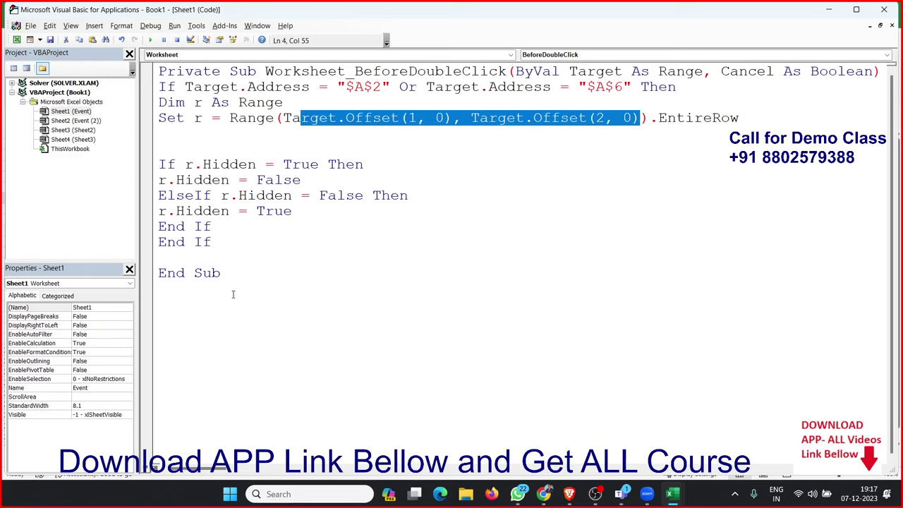
click(309, 120)
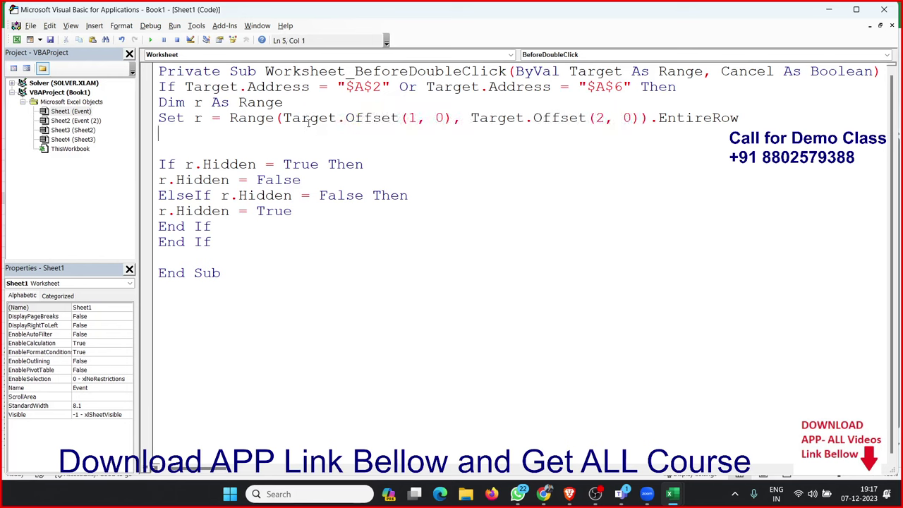
double_click(308, 120)
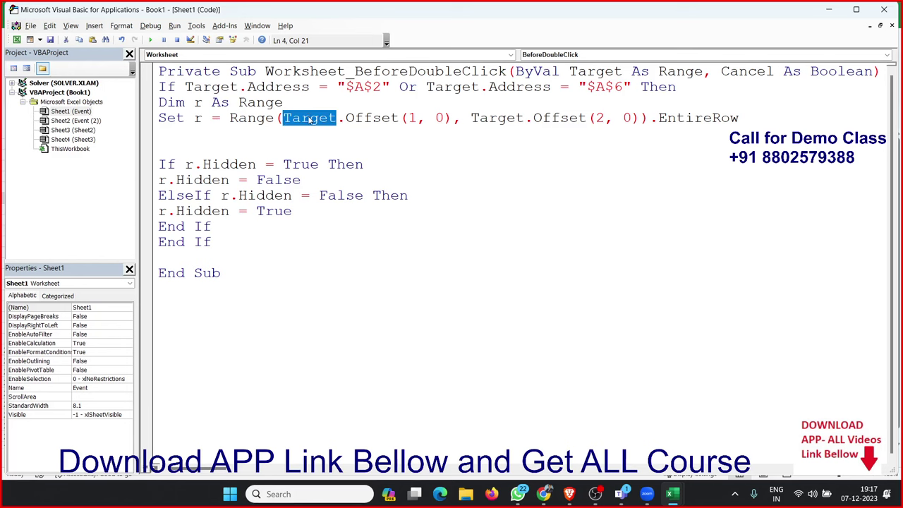
click(350, 131)
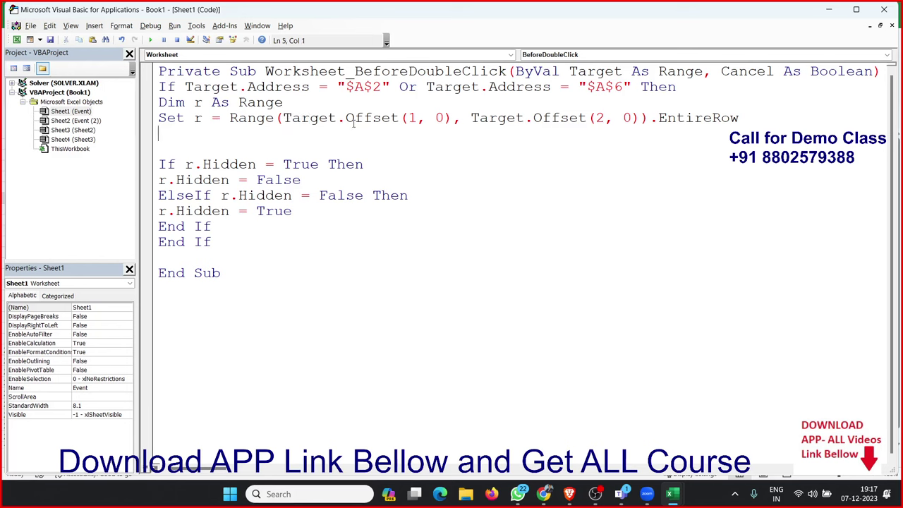
double_click(355, 121)
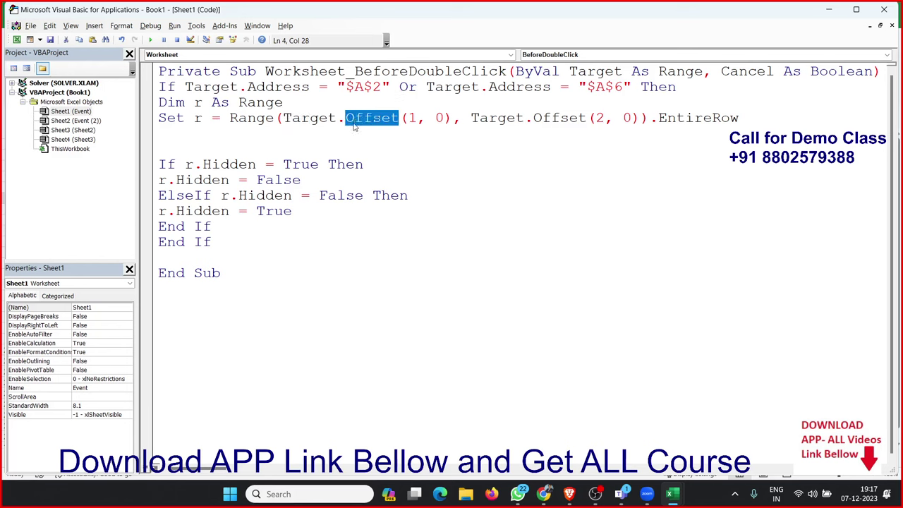
double_click(501, 119)
click(615, 117)
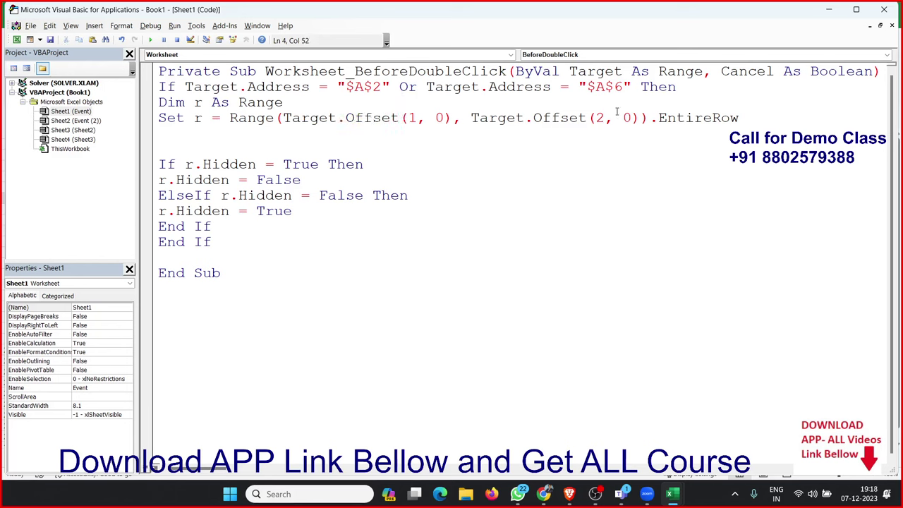
double_click(682, 120)
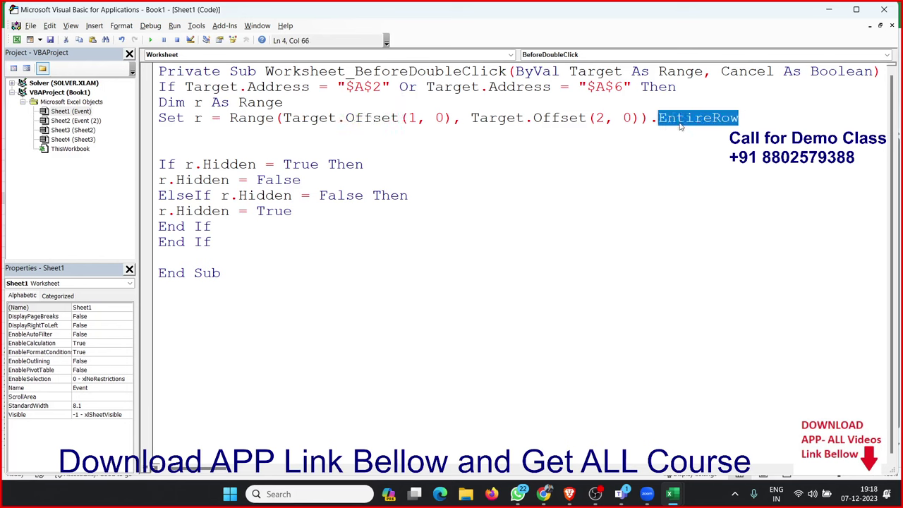
click(494, 185)
click(454, 155)
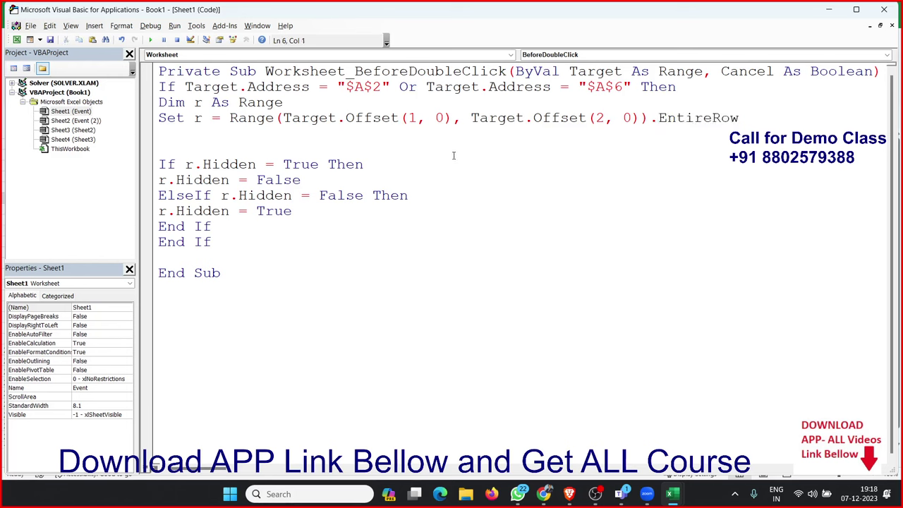
click(597, 118)
double_click(599, 117)
click(430, 133)
- Highlight the Offset arguments, the Hidden = False line and End Sub, then return to Excel
key(alt+F11)
key(alt+F11)
drag(328, 118, 597, 118)
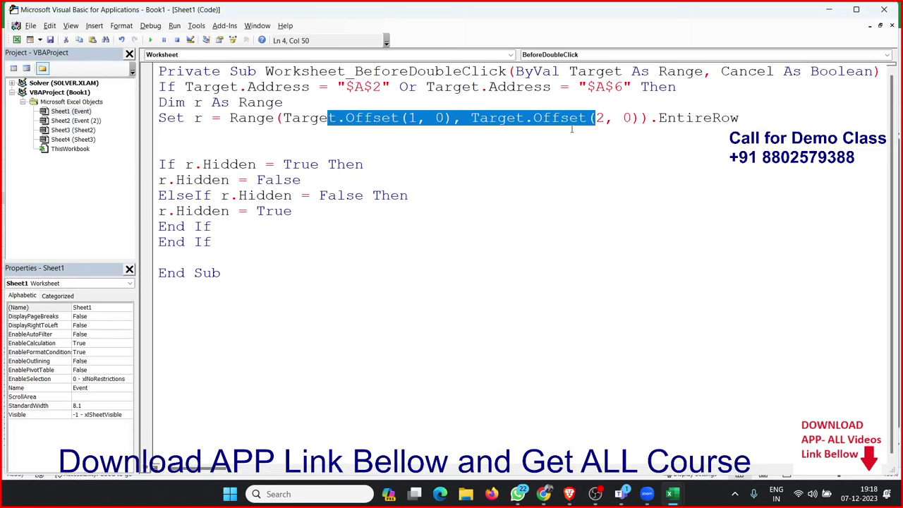
click(334, 194)
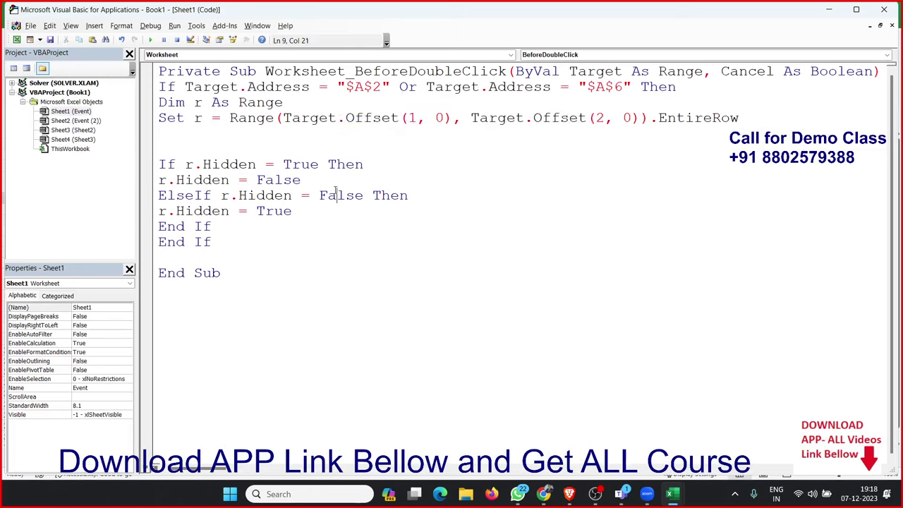
drag(299, 258, 278, 258)
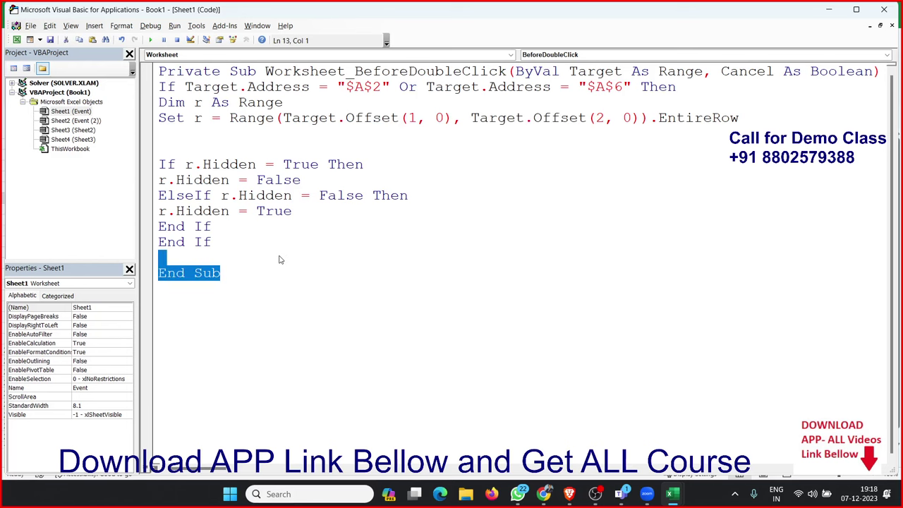
click(284, 253)
key(alt+F11)
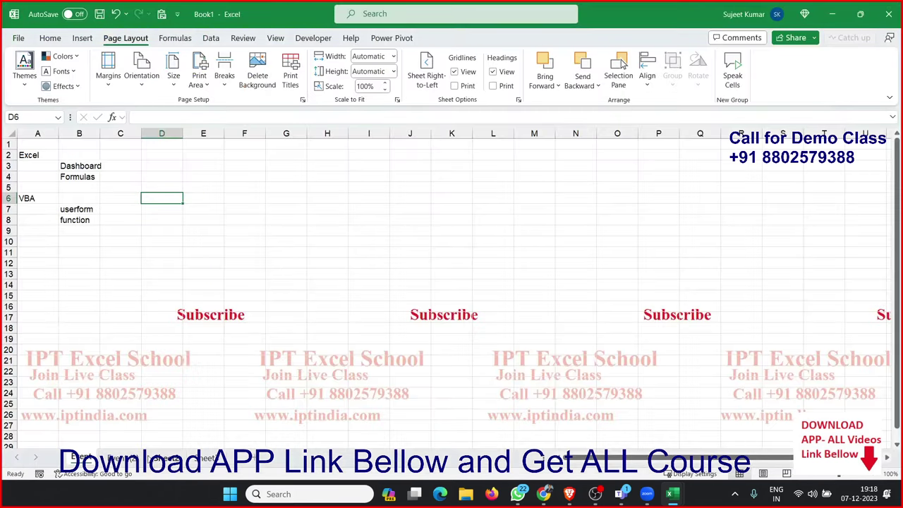
- Copy the Event sheet and enter the headers Name, Date and Time in A1:C1
click(139, 460)
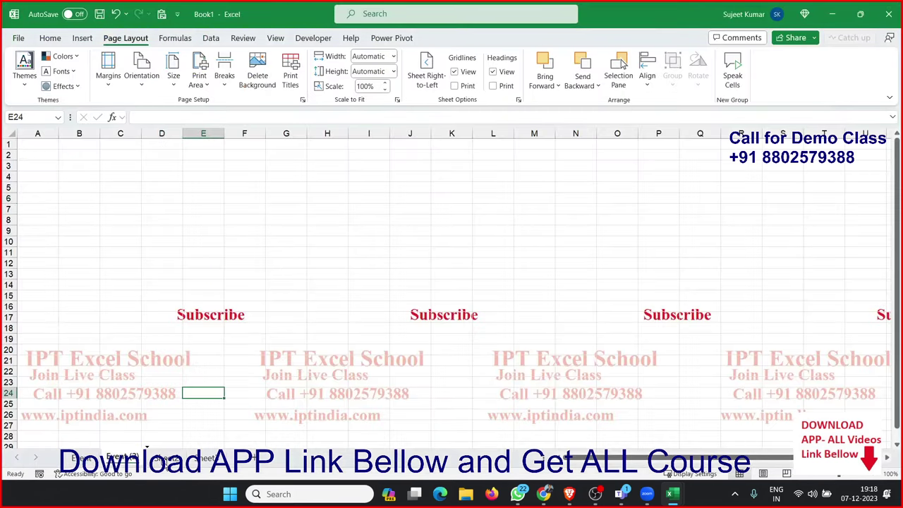
drag(139, 463, 164, 462)
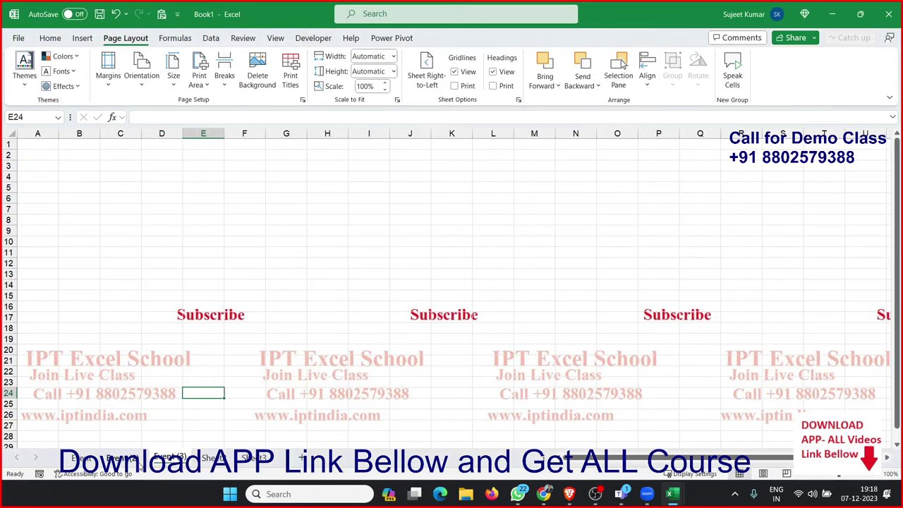
click(36, 144)
text(Na)
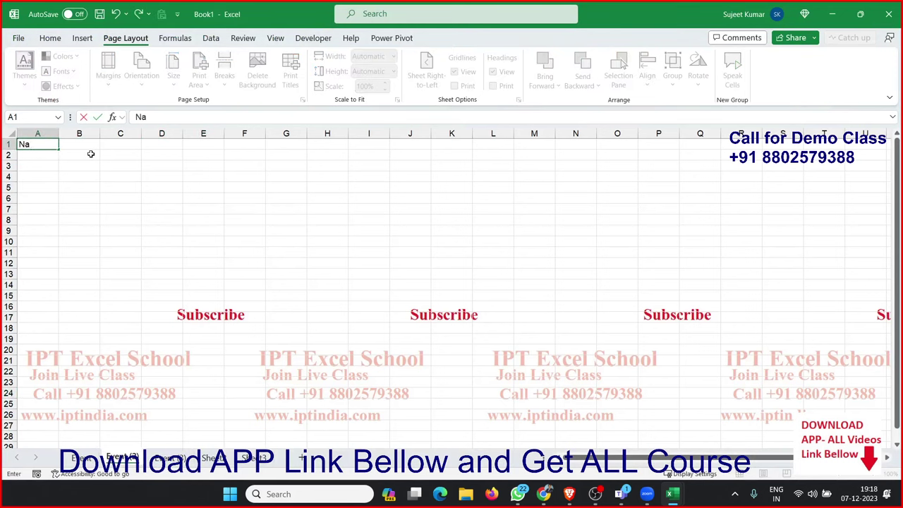
text(me)
key(Tab)
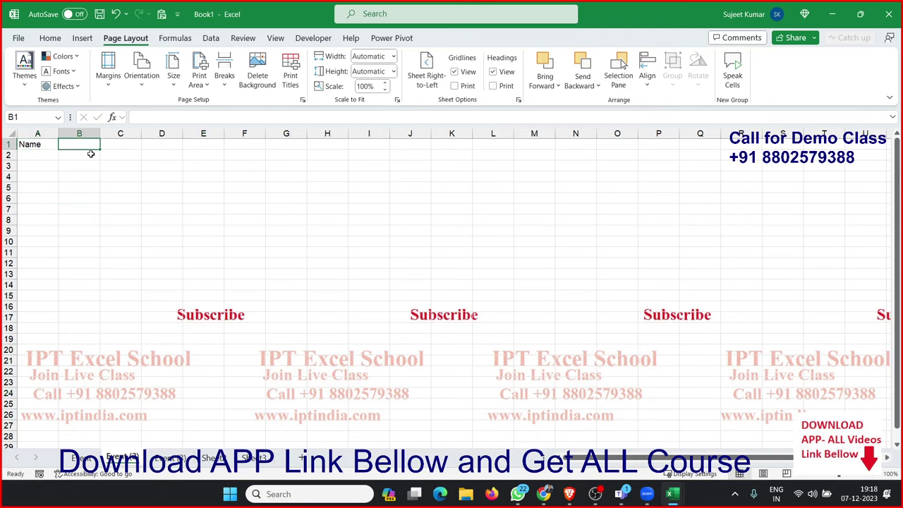
text(Date)
key(Tab)
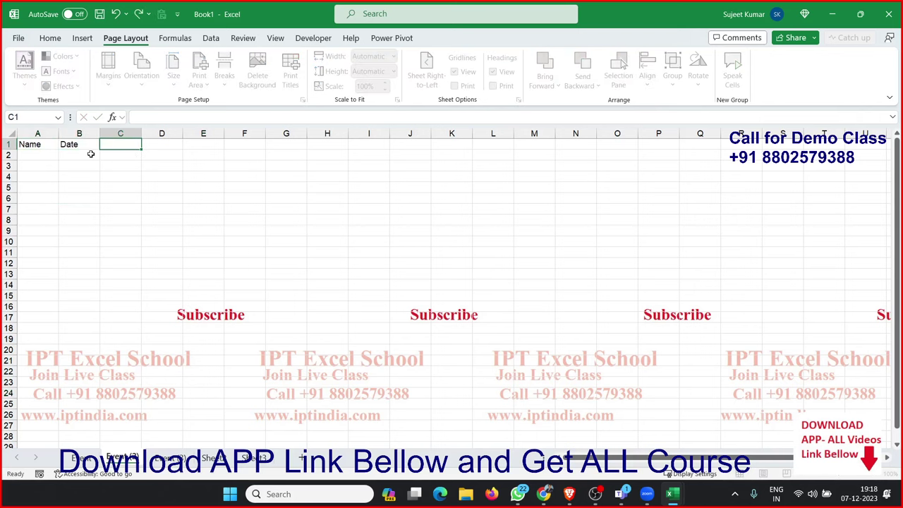
text(Time)
key(Return)
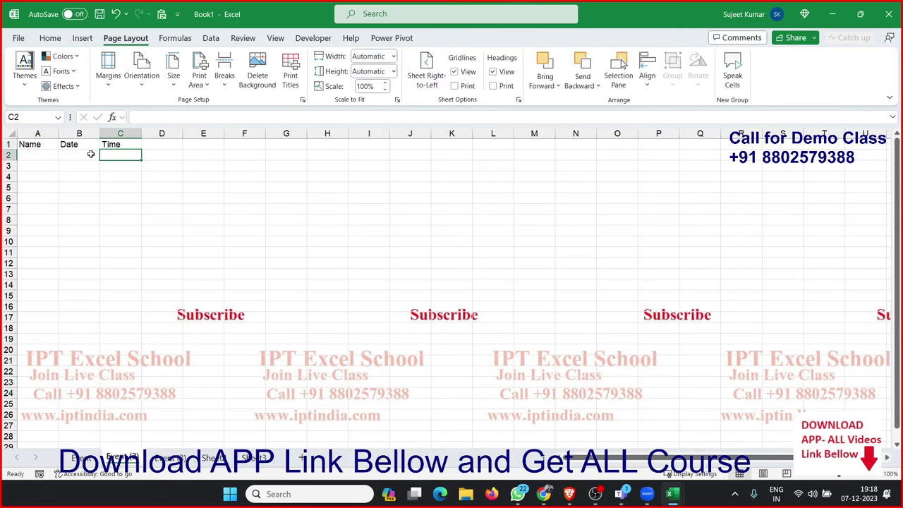
- Enter a sample name in A2, correct its typo, and select B2
key(Left)
key(Left)
text(Pu)
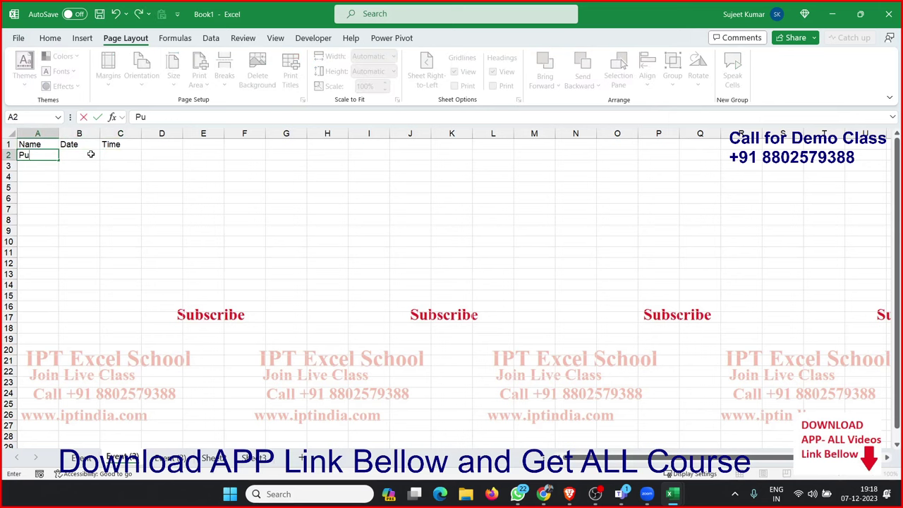
text(a)
key(Return)
key(Up)
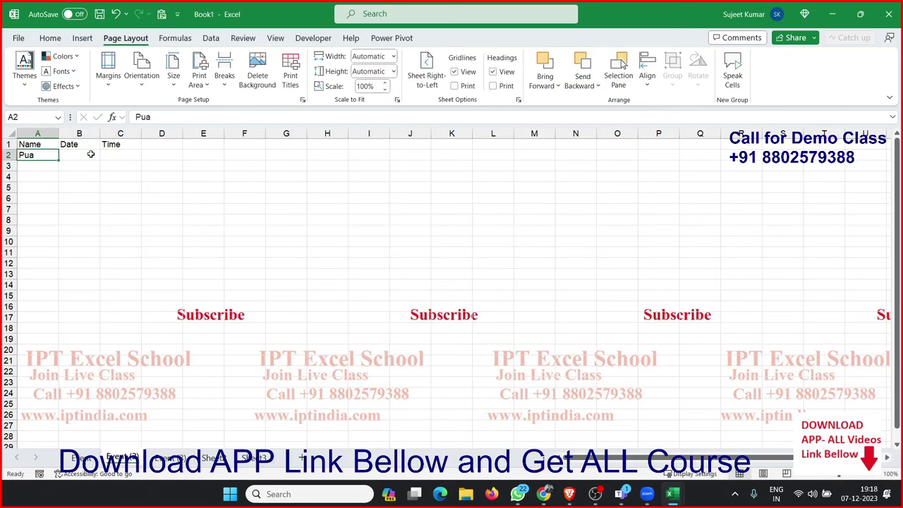
text(Pja)
key(BackSpace)
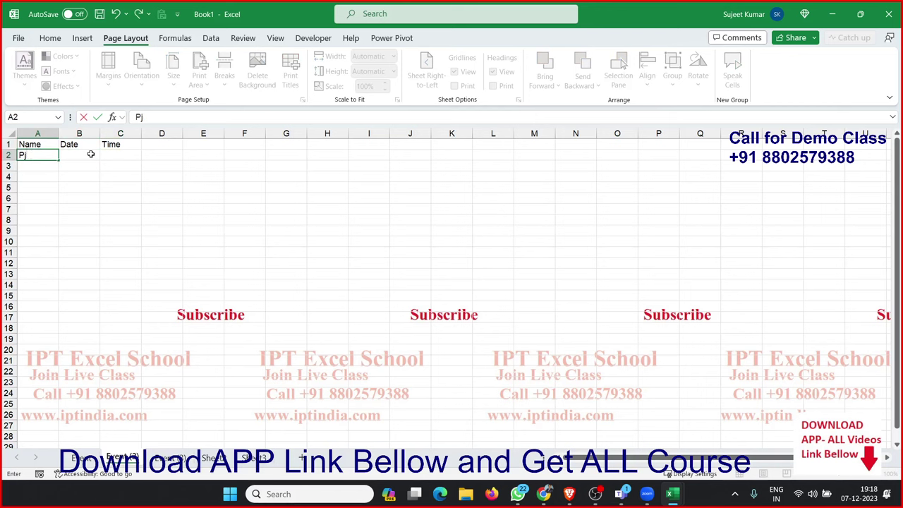
key(BackSpace)
text(uja)
key(Return)
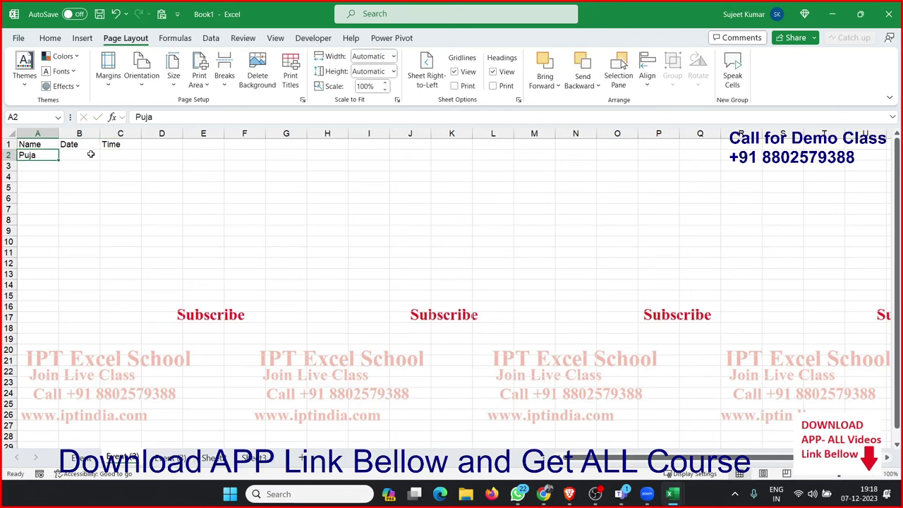
click(91, 153)
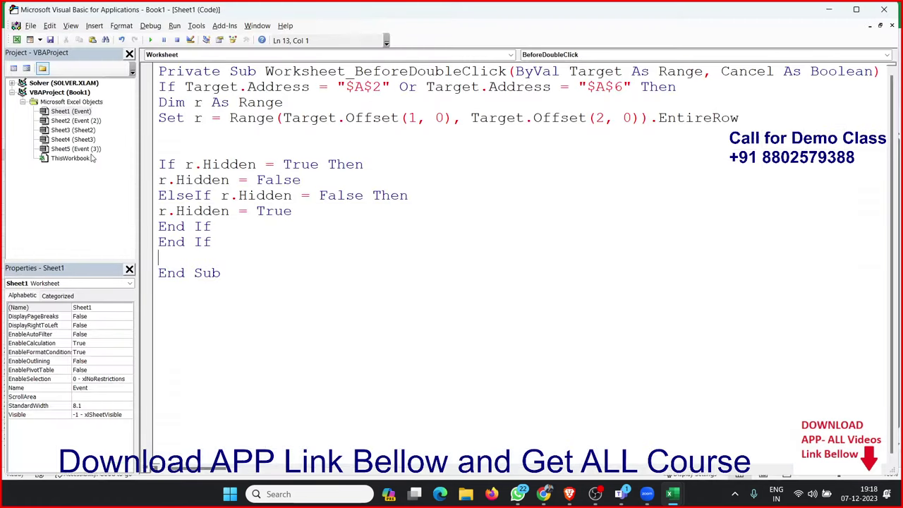
- Open the Event (2) sheet's code and create a Worksheet_Change procedure
key(alt+F11)
key(alt+F11)
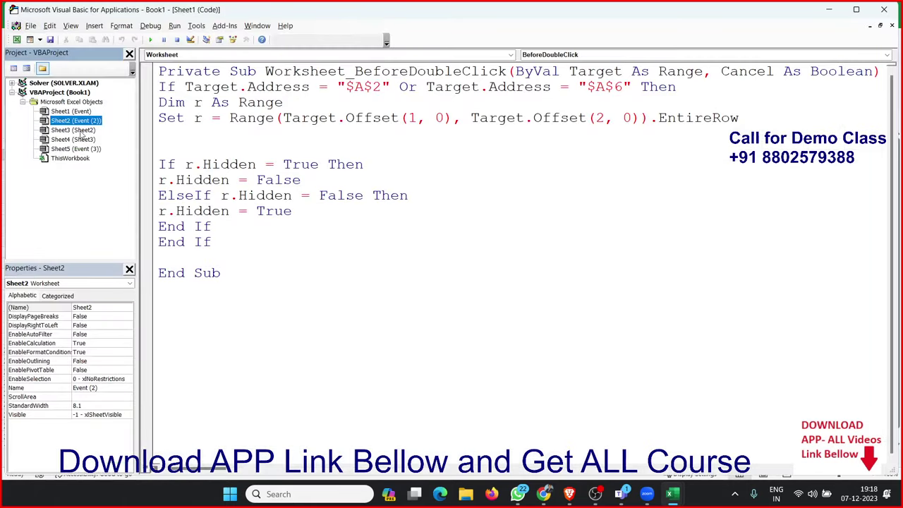
key(alt+F11)
double_click(86, 122)
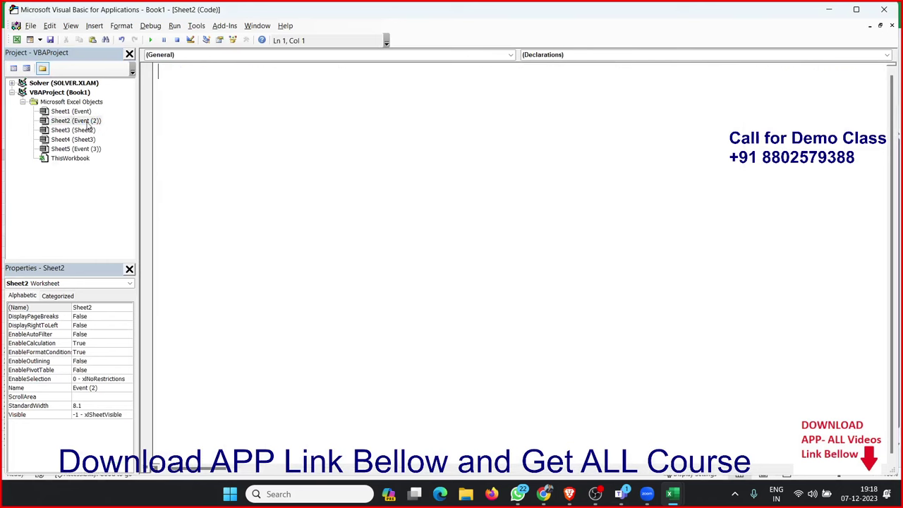
click(163, 56)
click(163, 71)
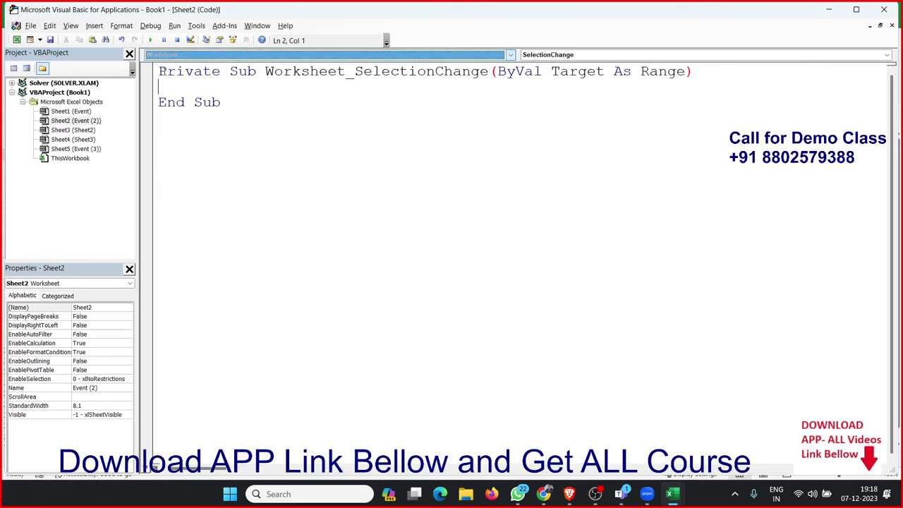
click(557, 55)
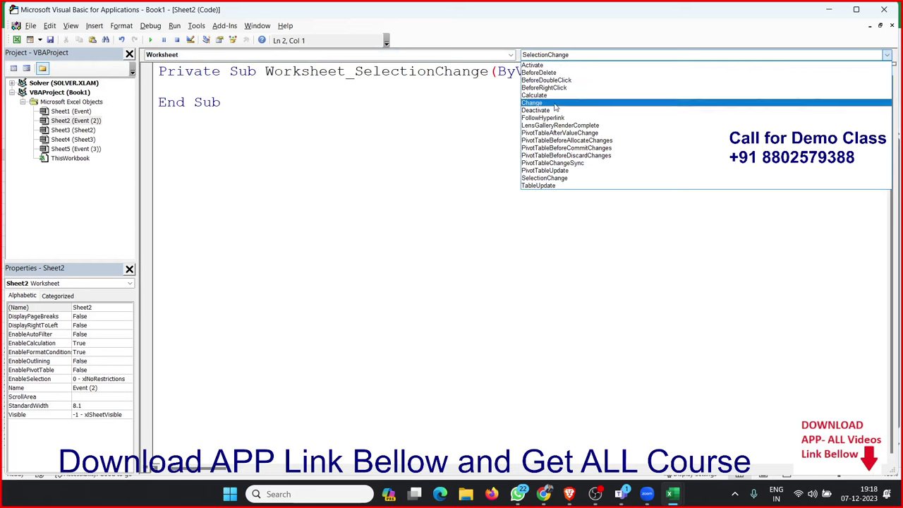
click(557, 108)
- Delete the SelectionChange procedure and add blank lines inside Worksheet_Change
drag(230, 165, 159, 126)
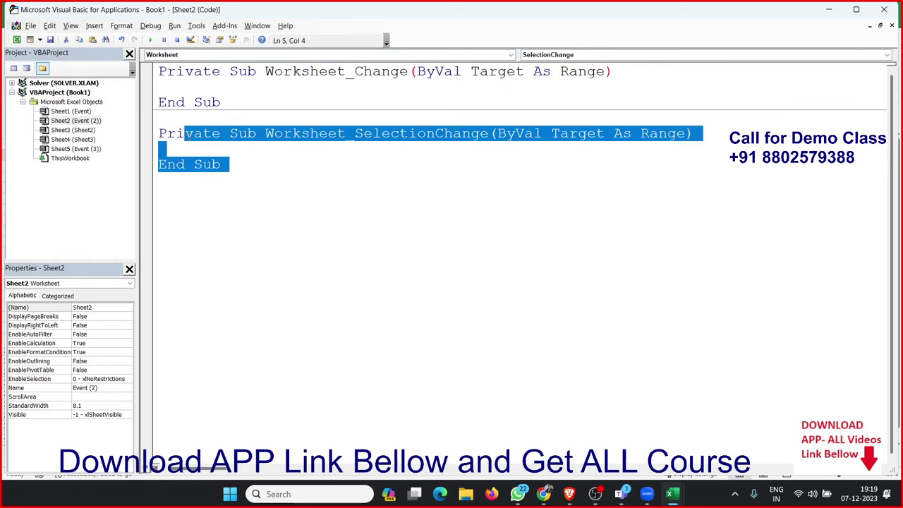
key(Delete)
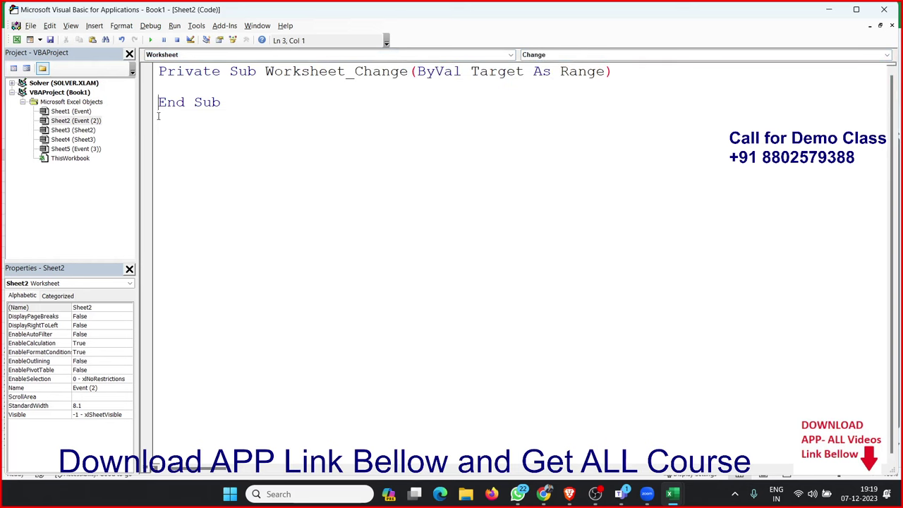
key(ctrl+Home)
key(Return)
key(Return)
key(Return)
key(Up)
key(Up)
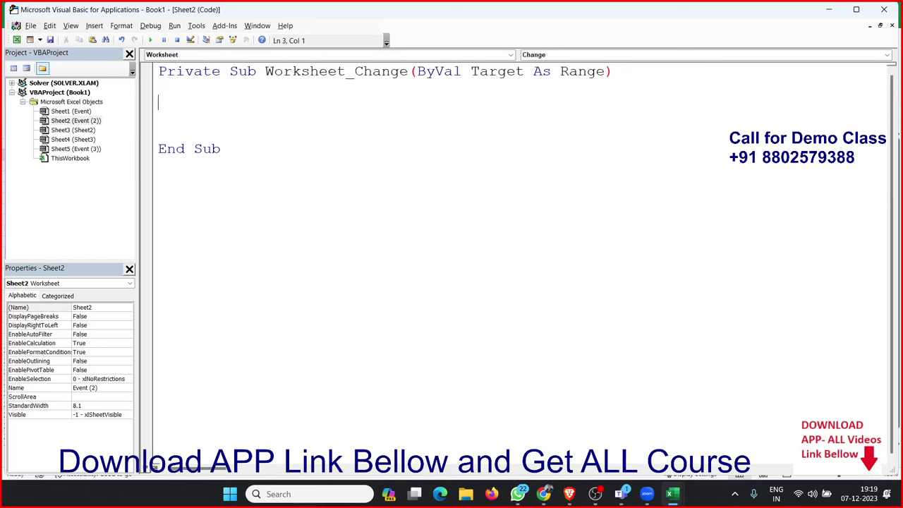
- Write Application.EnableEvents = False as the first line of Worksheet_Change
click(159, 86)
text(dim)
key(BackSpace)
key(BackSpace)
key(BackSpace)
text(applica)
text(tion)
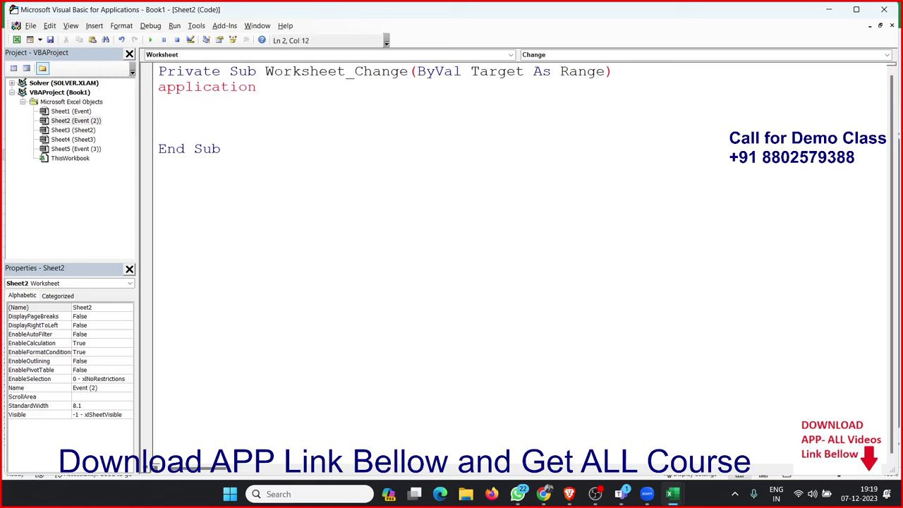
text(.en)
key(Down)
key(Down)
key(Down)
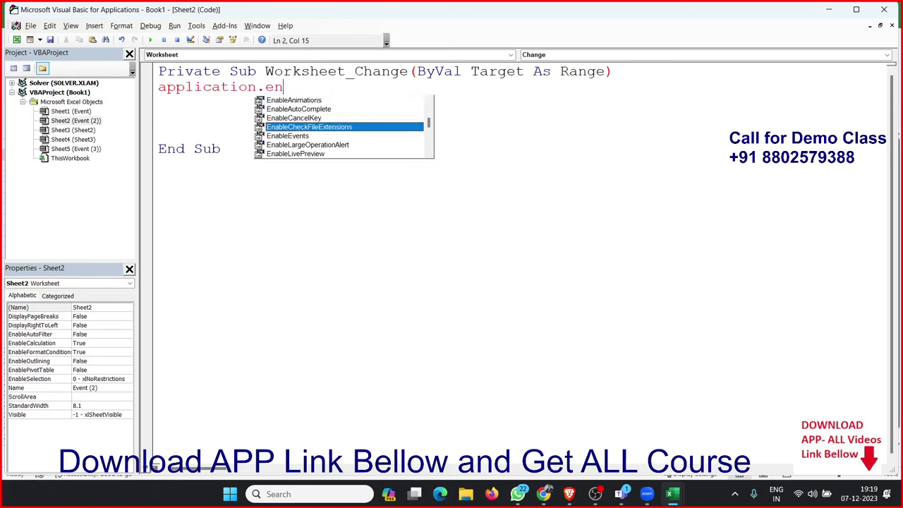
key(Down)
key(Tab)
text(=)
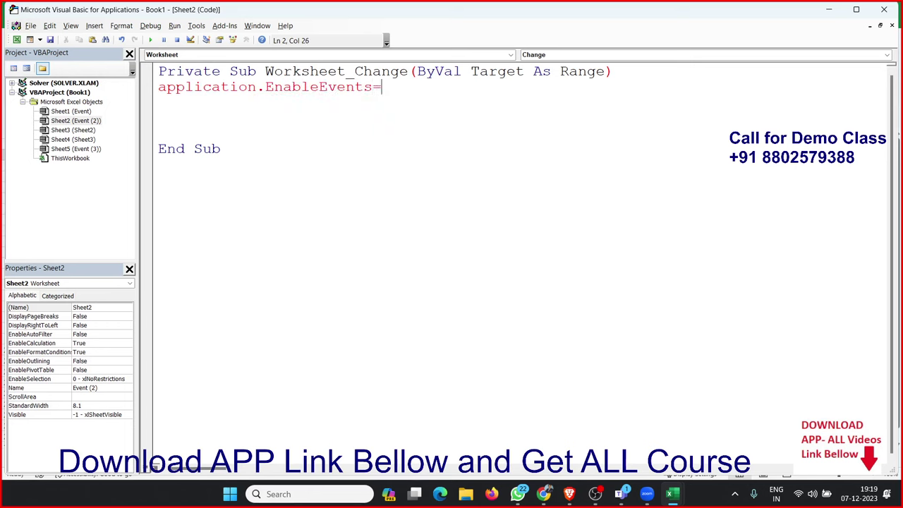
text(fa)
key(Return)
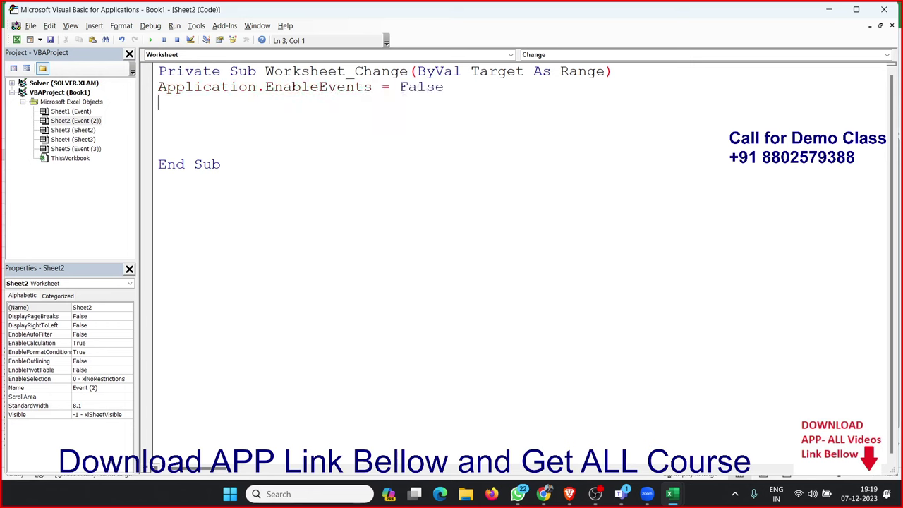
- Add Application.EnableEvents = True just above End Sub
key(Return)
key(Return)
key(Up)
key(Up)
key(Up)
key(shift+Down)
key(ctrl+c)
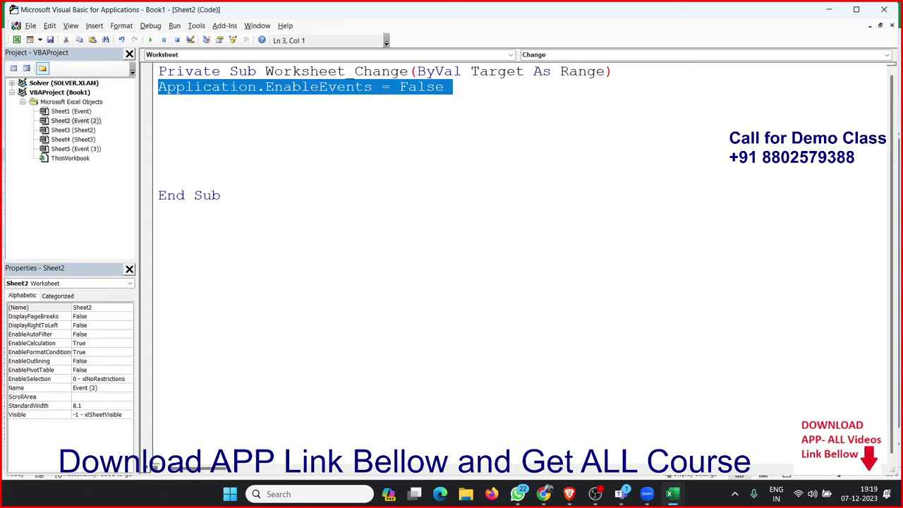
click(159, 210)
click(159, 179)
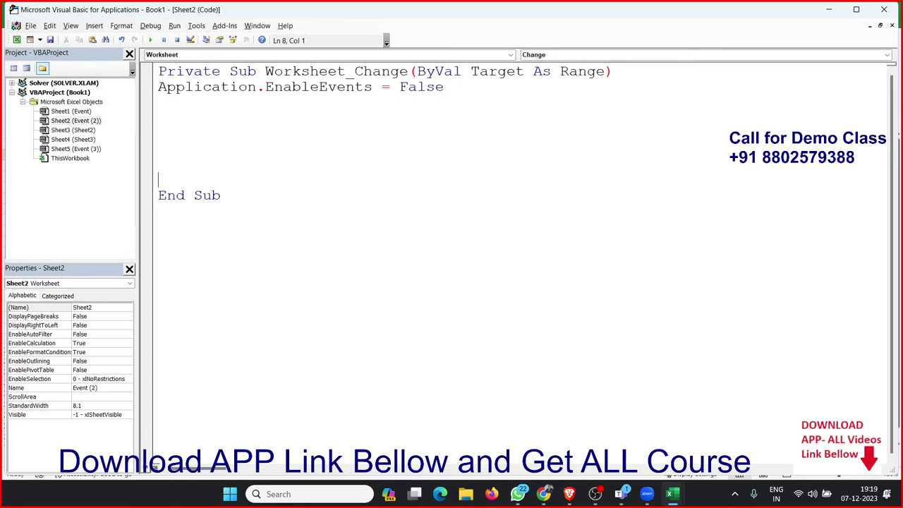
key(ctrl+v)
key(BackSpace)
key(BackSpace)
key(BackSpace)
key(BackSpace)
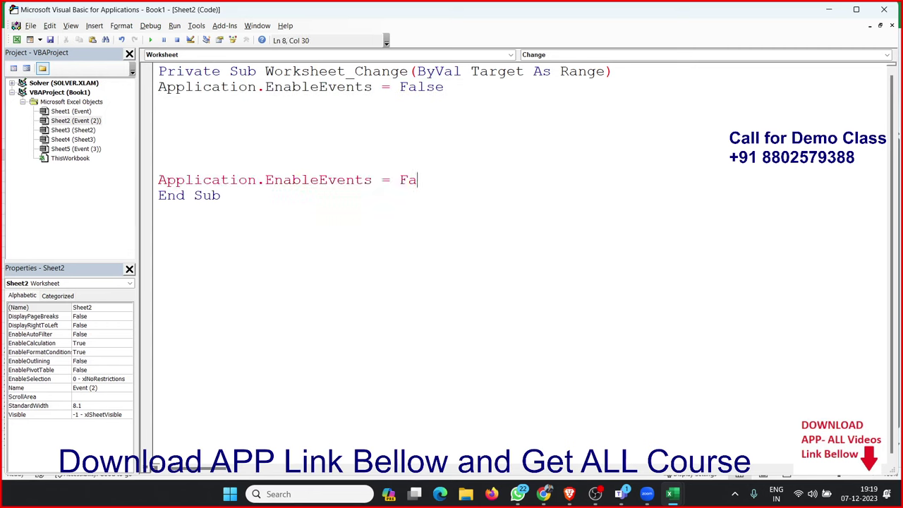
key(BackSpace)
key(BackSpace)
text(true)
key(Up)
key(Up)
key(Up)
key(Return)
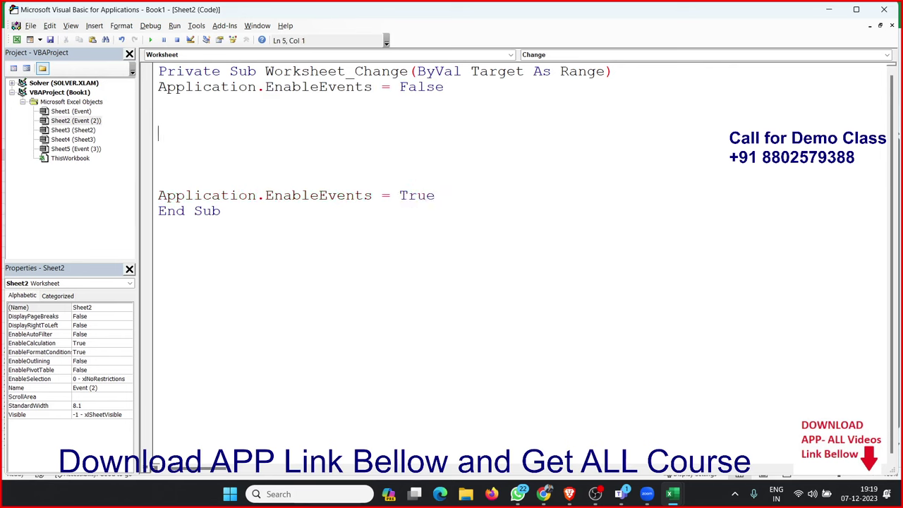
key(Up)
key(Up)
- Add Target.Offset(0,1).Value = Date and Target.Offset(0,2).Value = Time between the EnableEvents lines
text(tar)
text(get)
text(.of)
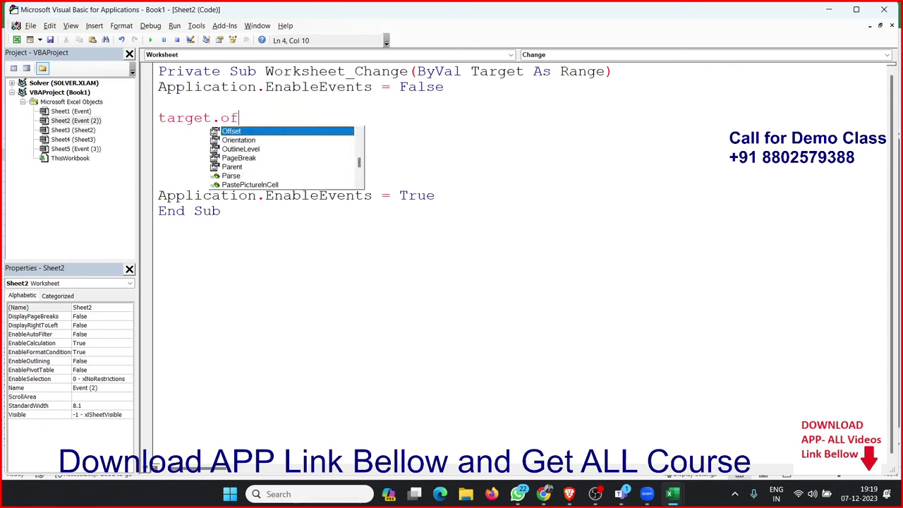
key(Tab)
text((0)
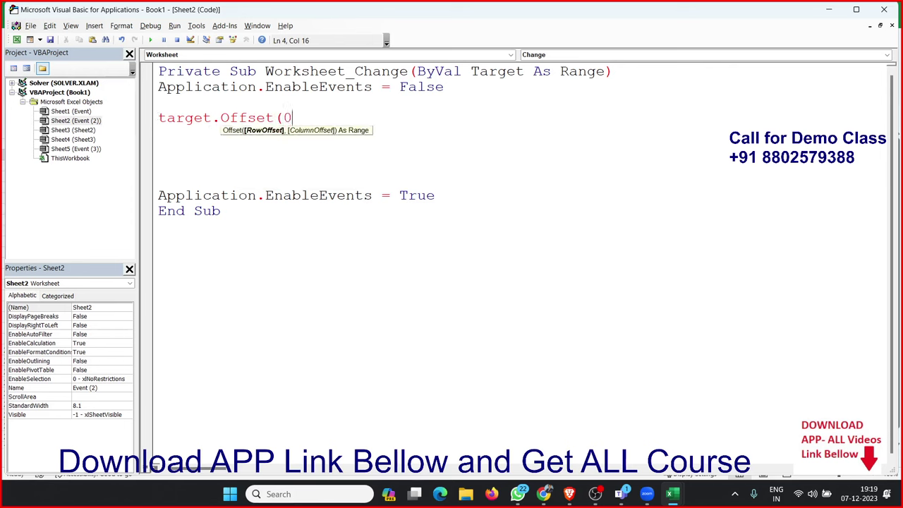
text(,1).)
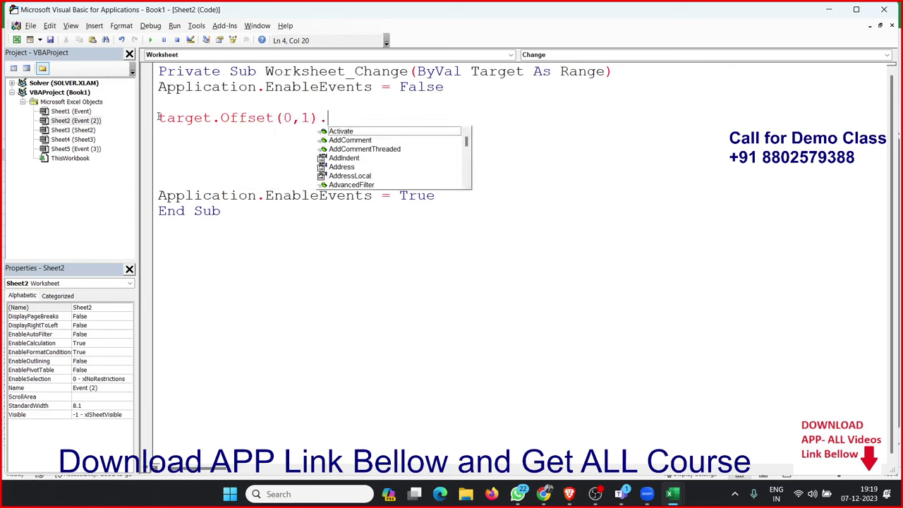
text(va)
key(Tab)
text(=)
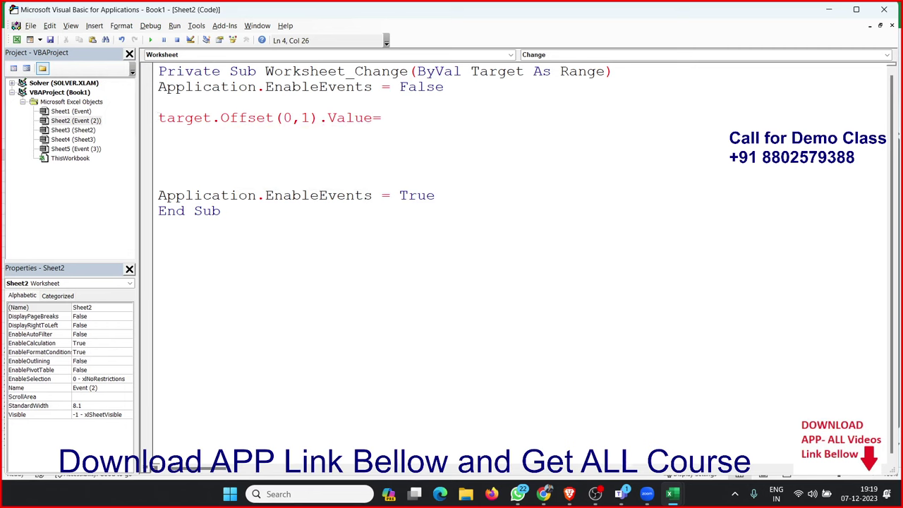
text(DATE)
key(Return)
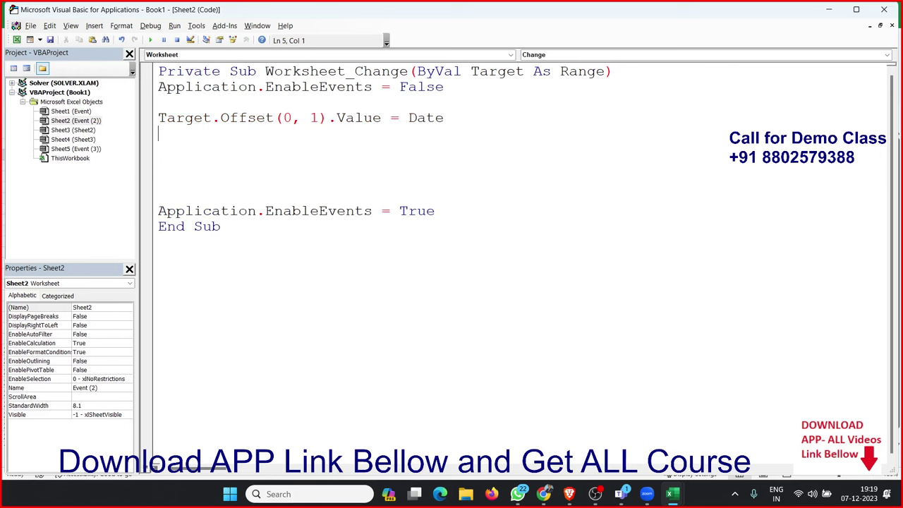
text(tar)
text(get.)
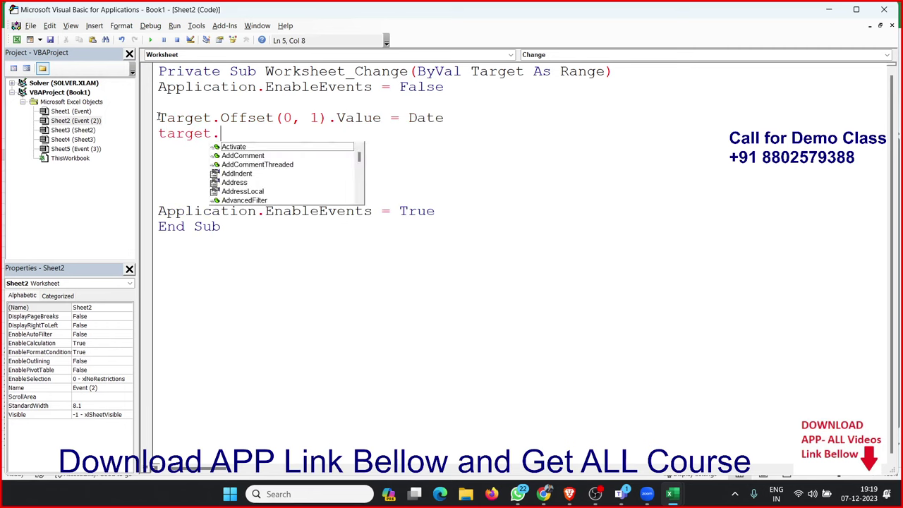
text(of)
key(Tab)
text(()
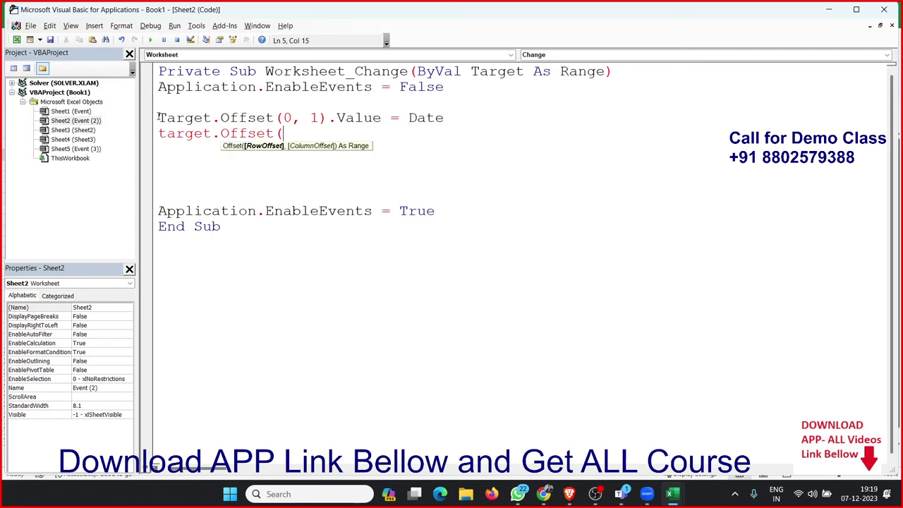
text(0,2)
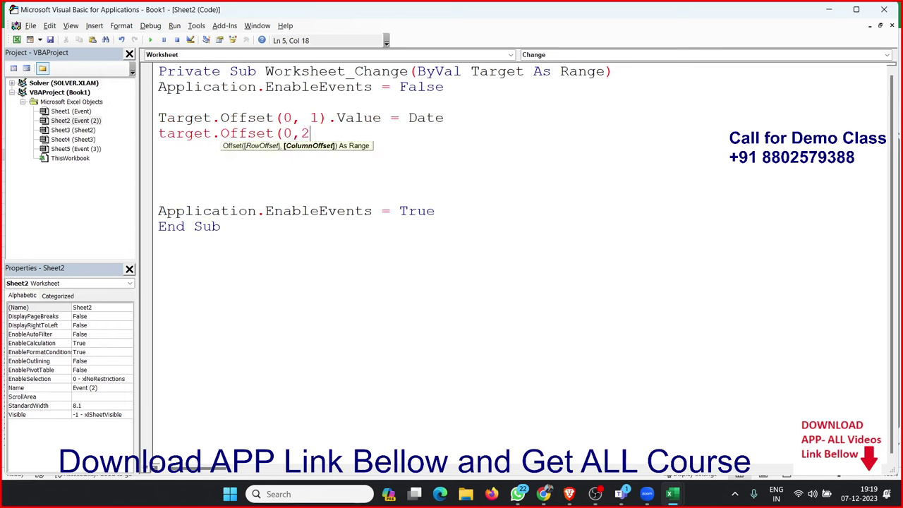
text())
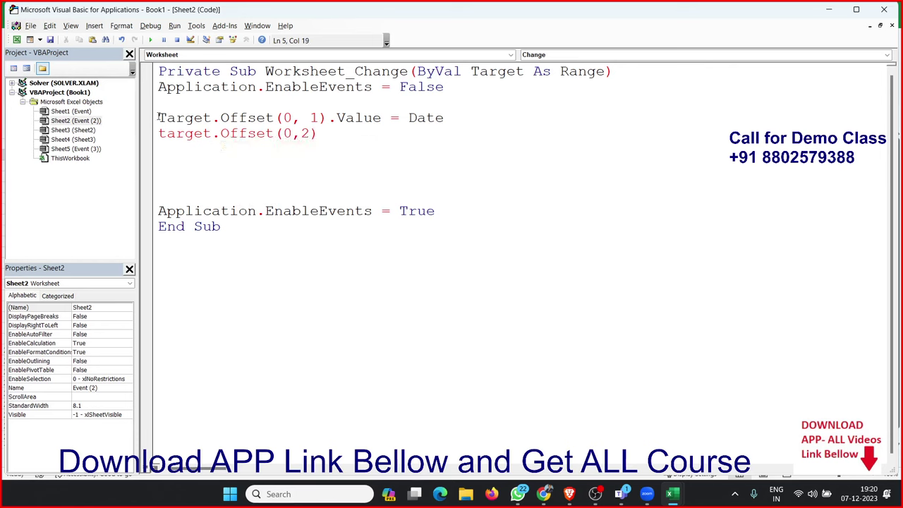
text(.valu)
key(Tab)
text(=ti)
text(me)
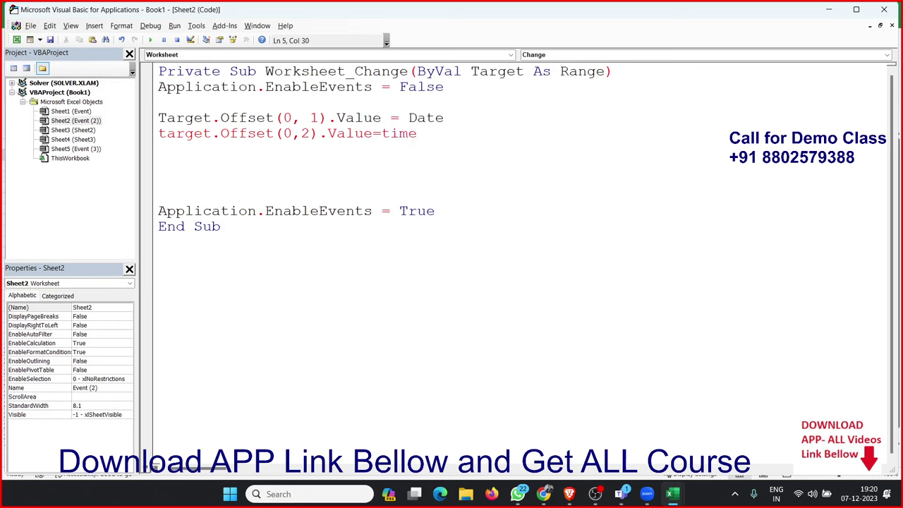
key(Return)
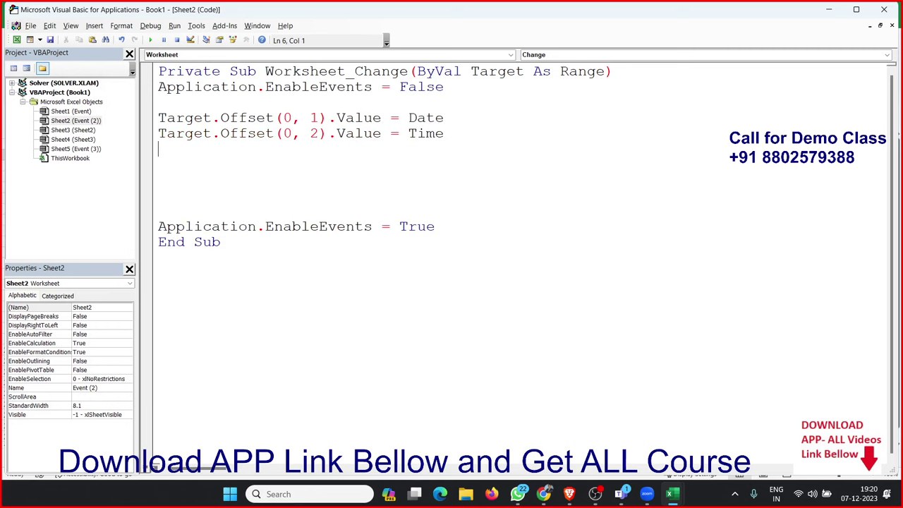
- Enter 'Om' in A2 to trigger the stamp, then widen columns B and C
key(alt+F11)
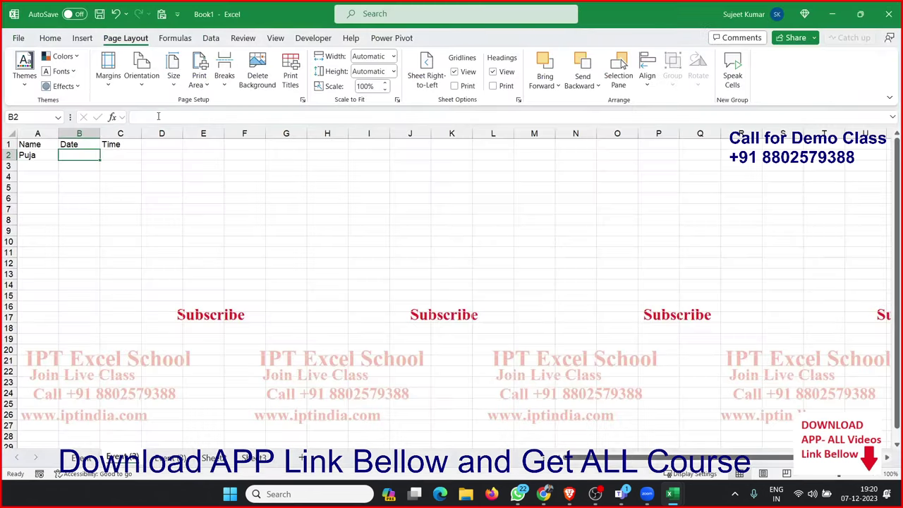
key(Left)
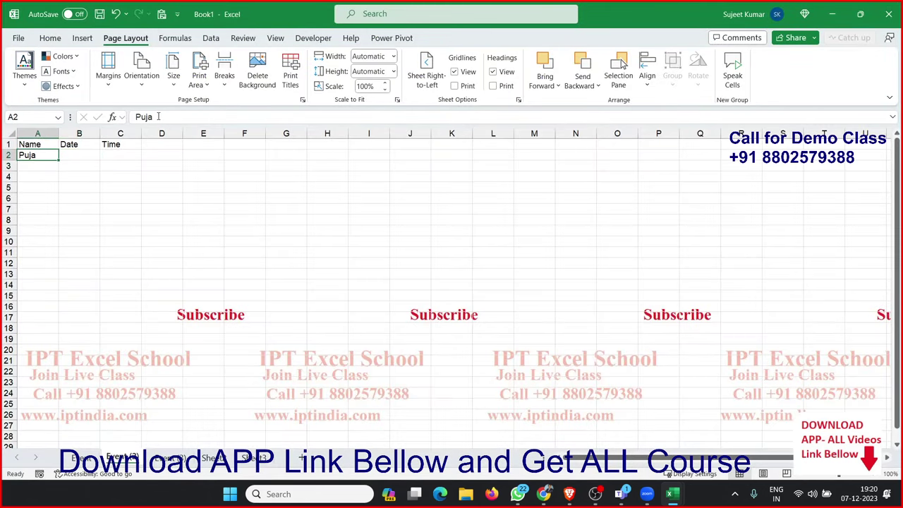
text(Om)
key(Return)
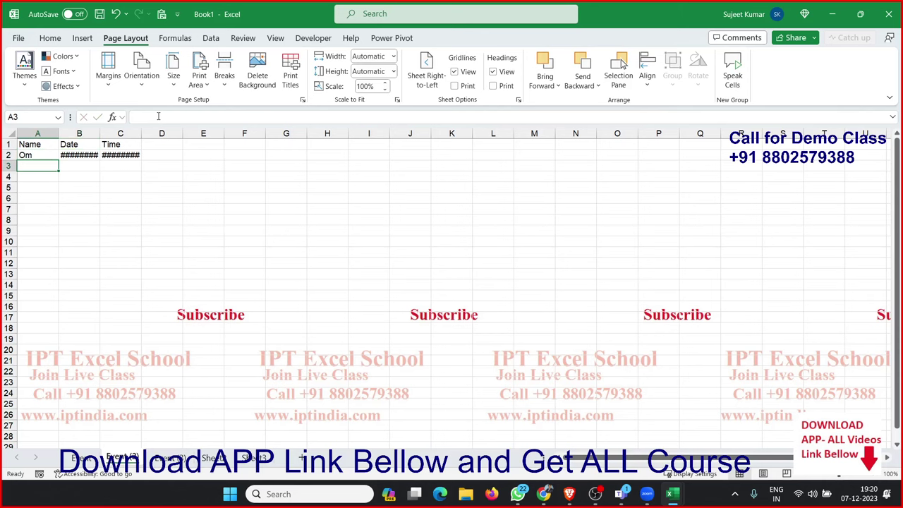
double_click(100, 133)
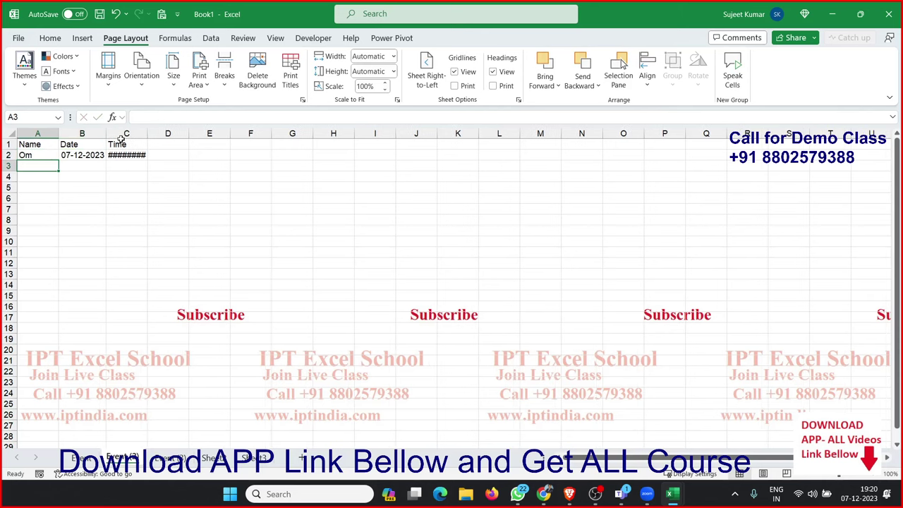
double_click(147, 133)
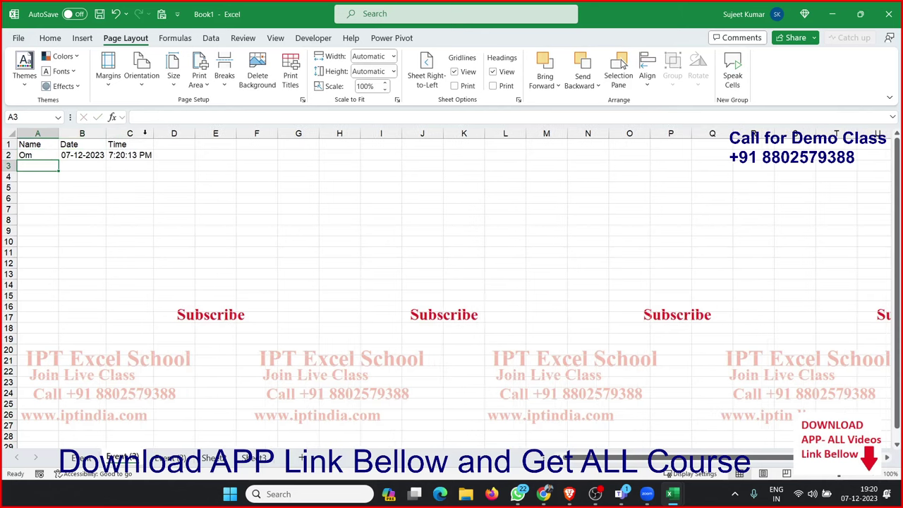
- Enter the names 'puja' and 'om' in A3 and A4 to test the date-time stamp
click(46, 156)
click(45, 166)
text(puja)
key(Return)
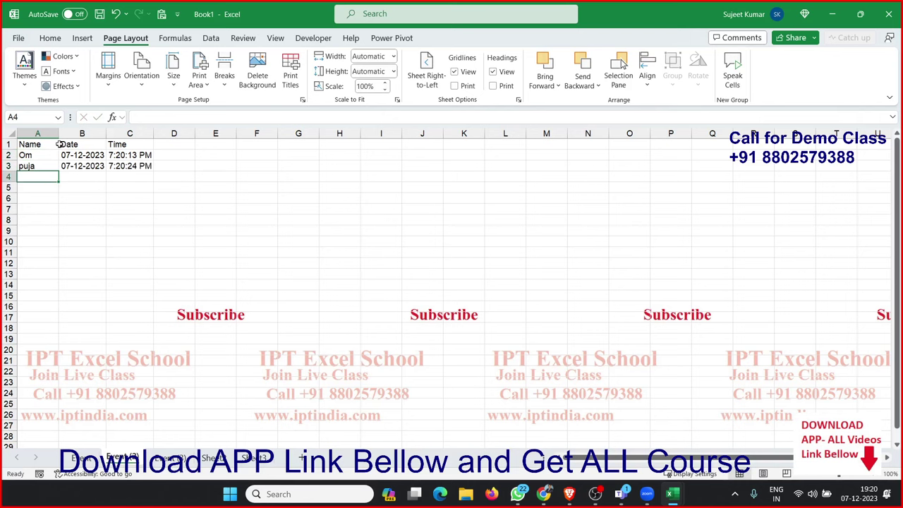
text(om)
key(Return)
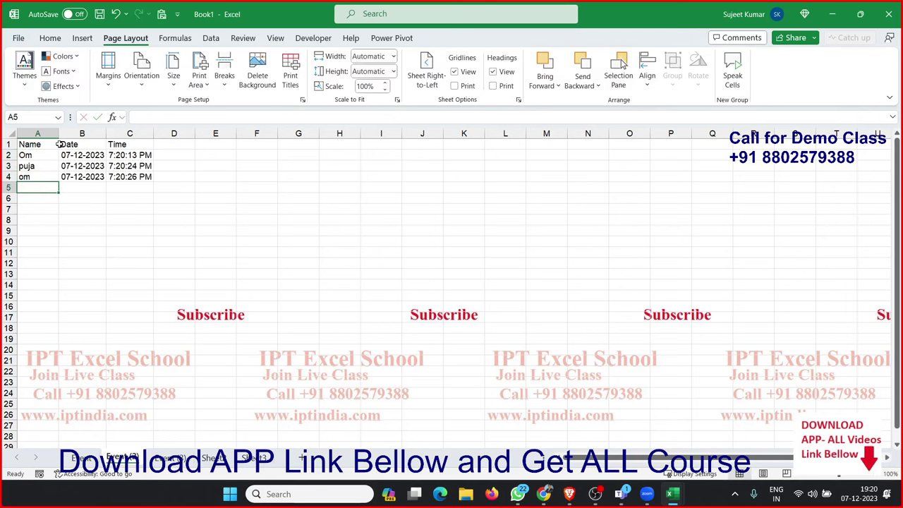
- Step through the stamped names, dates and times, then return to the VBA editor
key(Up)
key(Up)
key(Up)
key(Up)
key(Down)
key(Down)
key(Down)
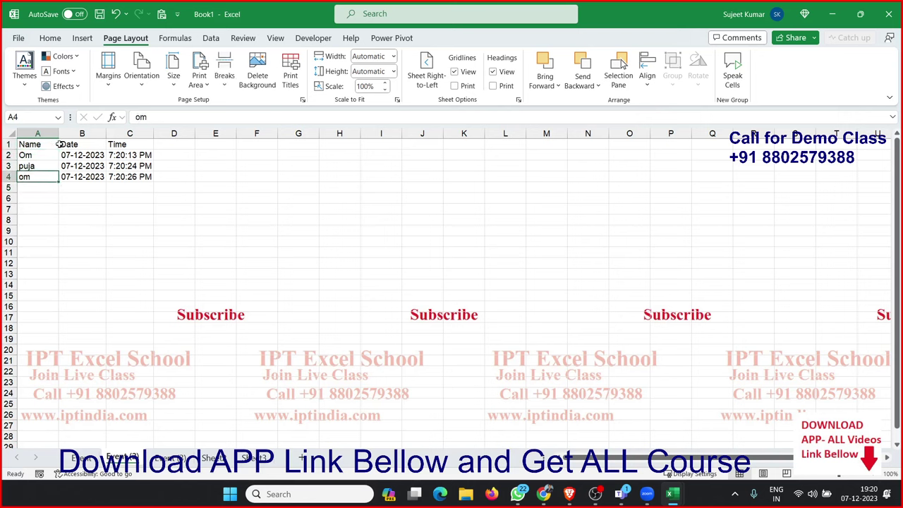
key(Down)
key(Up)
key(Up)
key(Up)
key(Up)
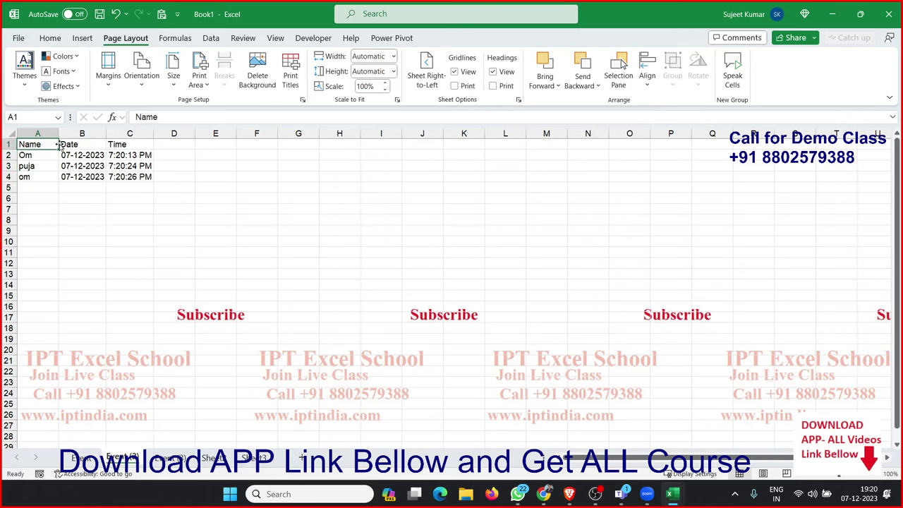
key(Down)
key(Down)
key(Down)
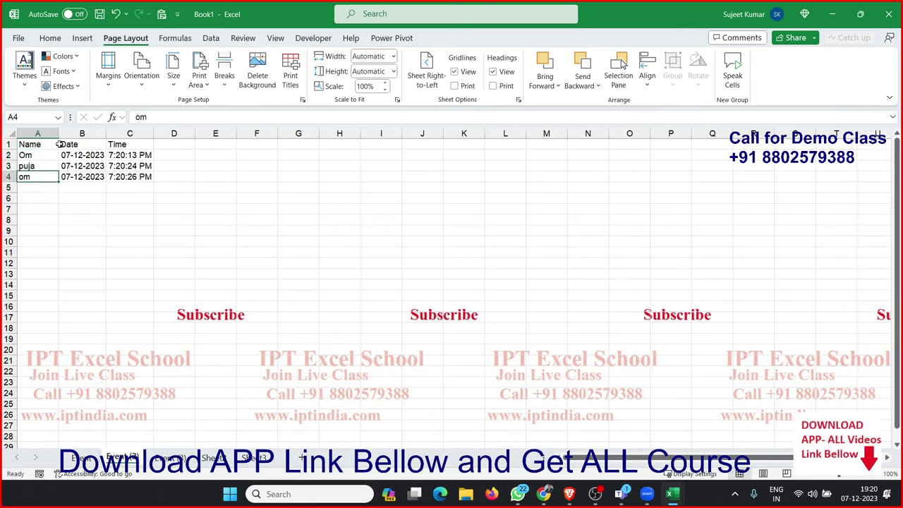
key(Down)
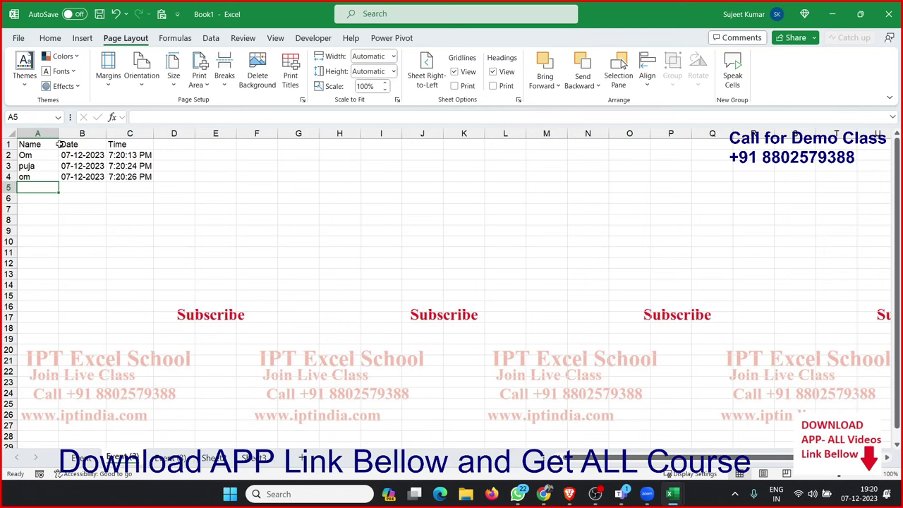
key(Up)
key(Up)
key(Up)
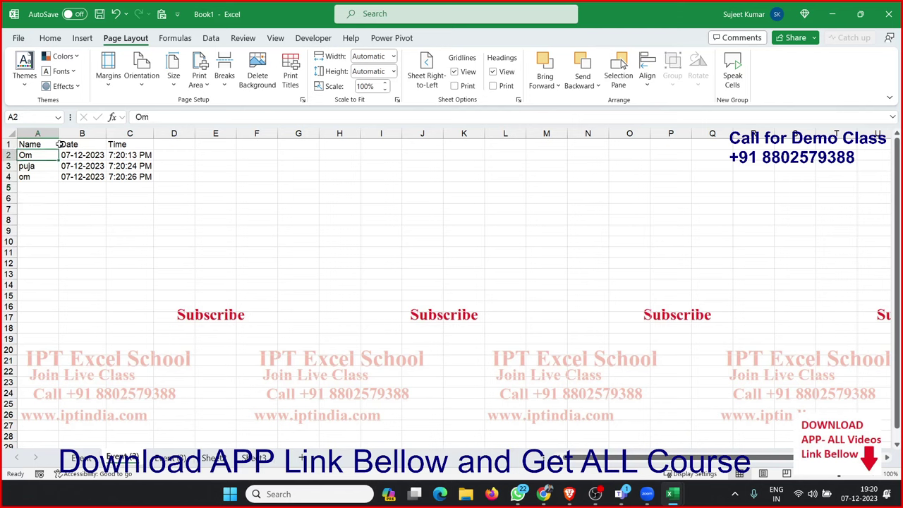
key(Up)
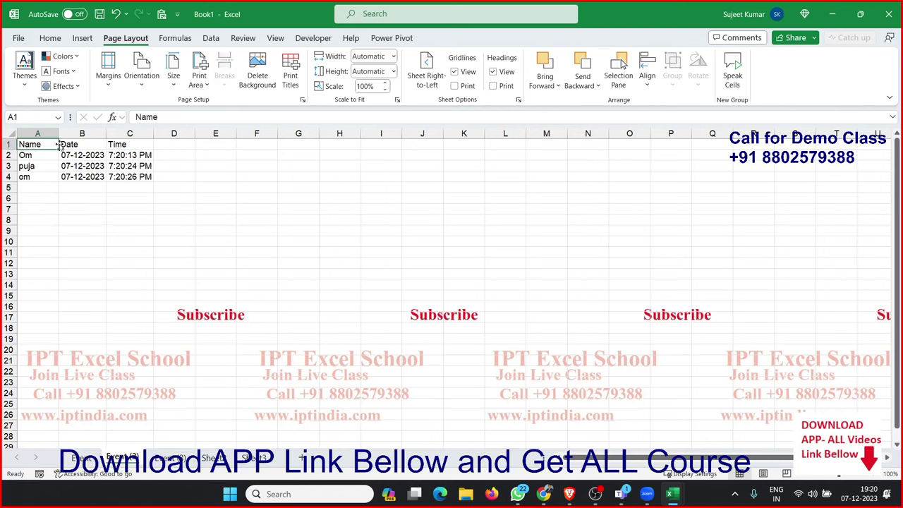
key(Down)
key(Down)
key(Down)
key(Down)
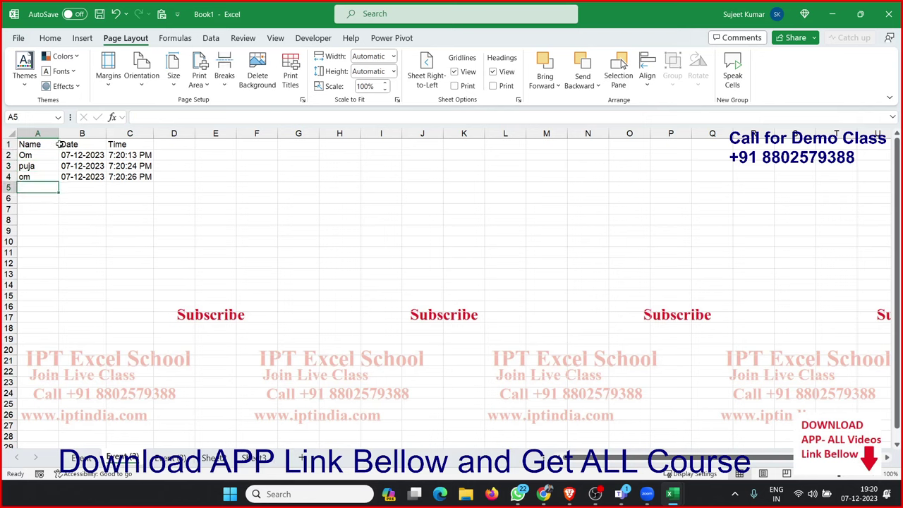
key(Up)
key(Up)
key(Up)
key(Up)
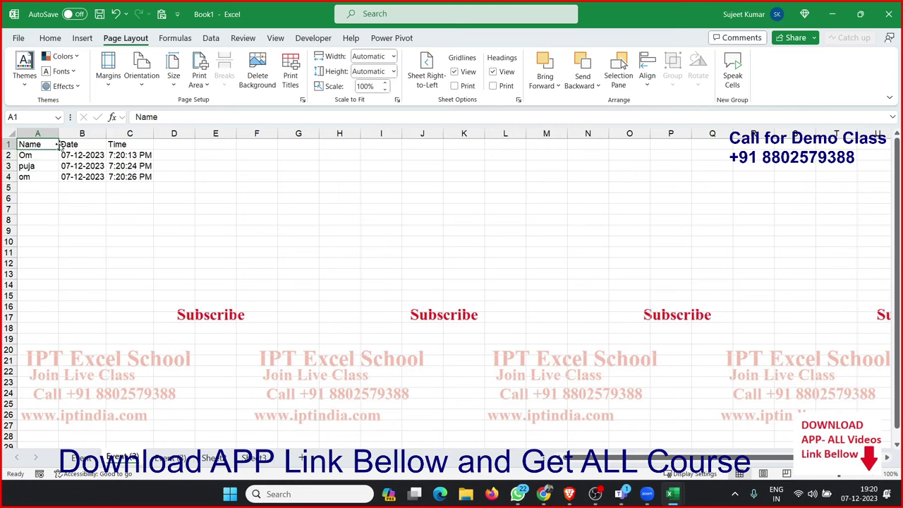
key(alt+F11)
- Add Cells.Locked = False below the Application.EnableEvents = False line
key(Up)
key(Up)
key(Up)
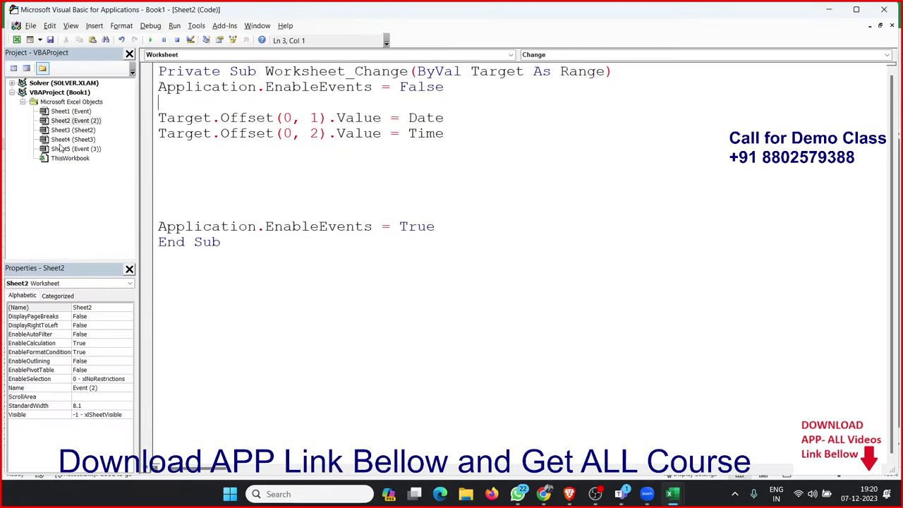
key(Return)
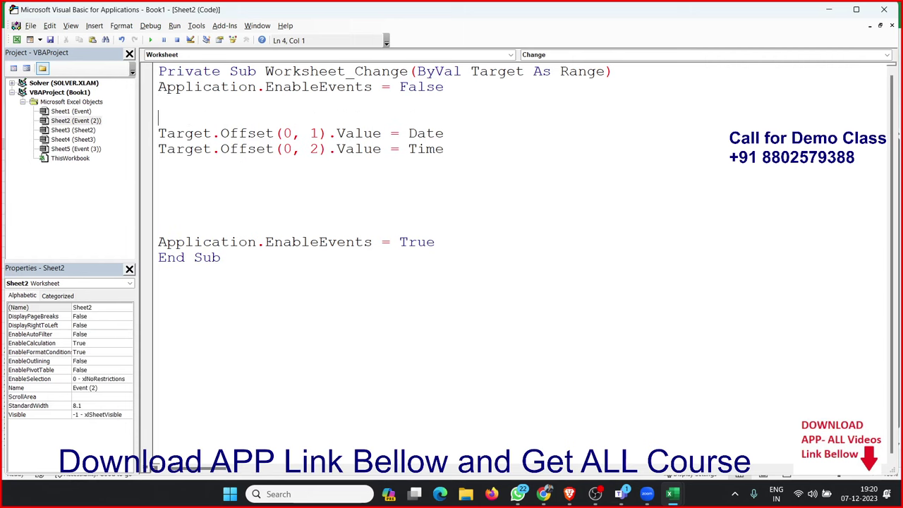
key(Up)
text(cells)
text(.)
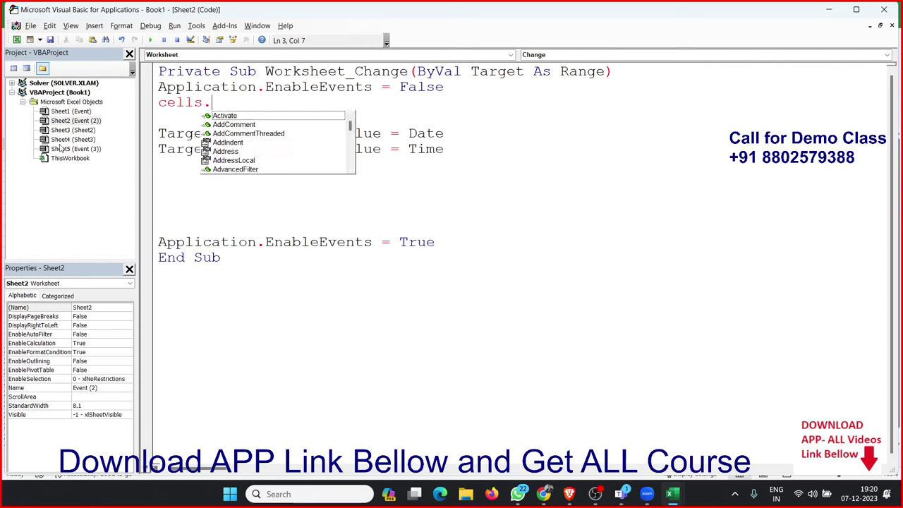
text(lo)
key(Down)
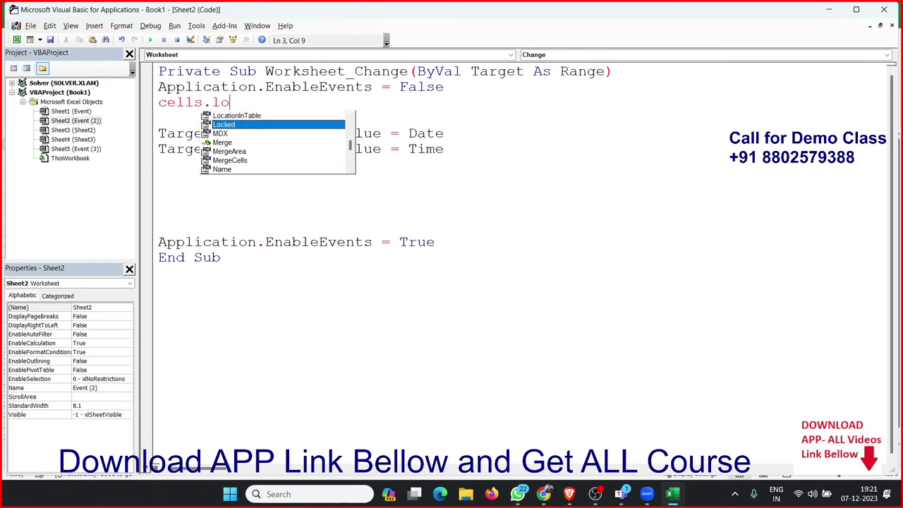
key(Tab)
text(=)
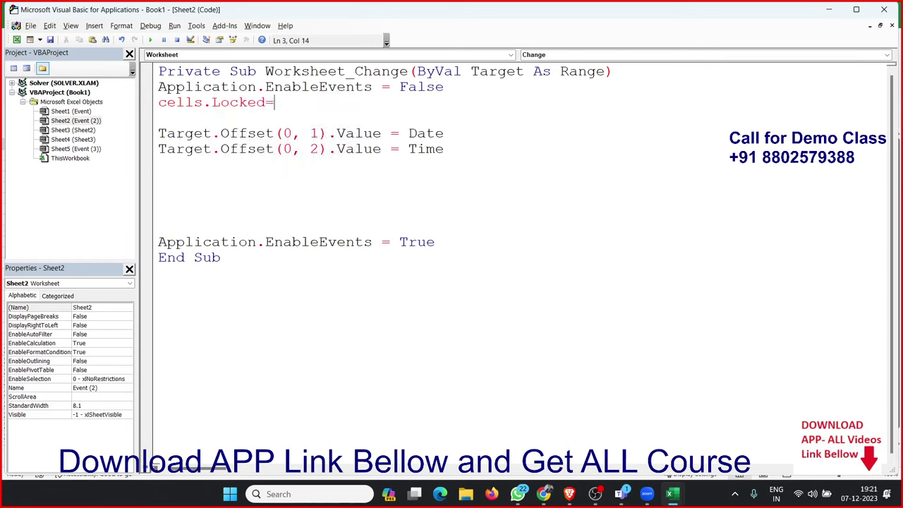
text(fa)
text(lse)
key(Down)
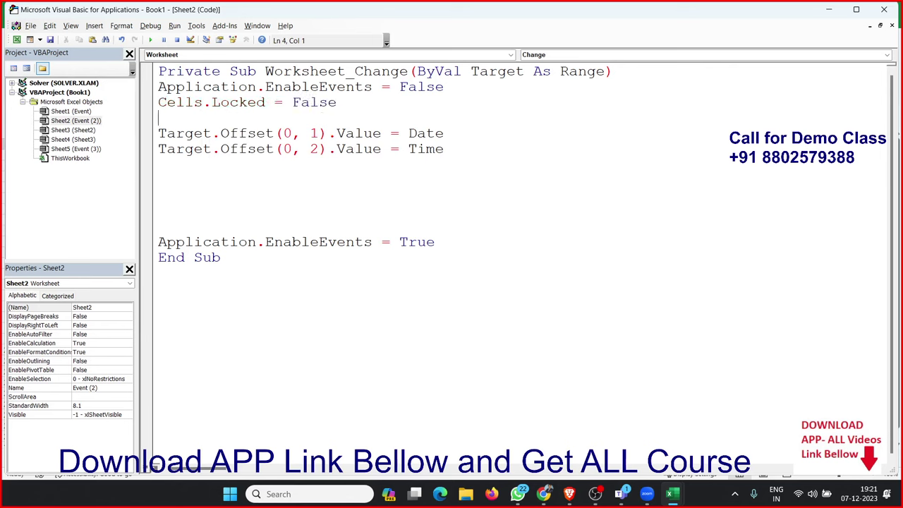
- Keep Cells.Locked = False on one line with a blank line above it
click(319, 103)
key(Return)
key(BackSpace)
key(Left)
key(Left)
key(Left)
key(Home)
key(Return)
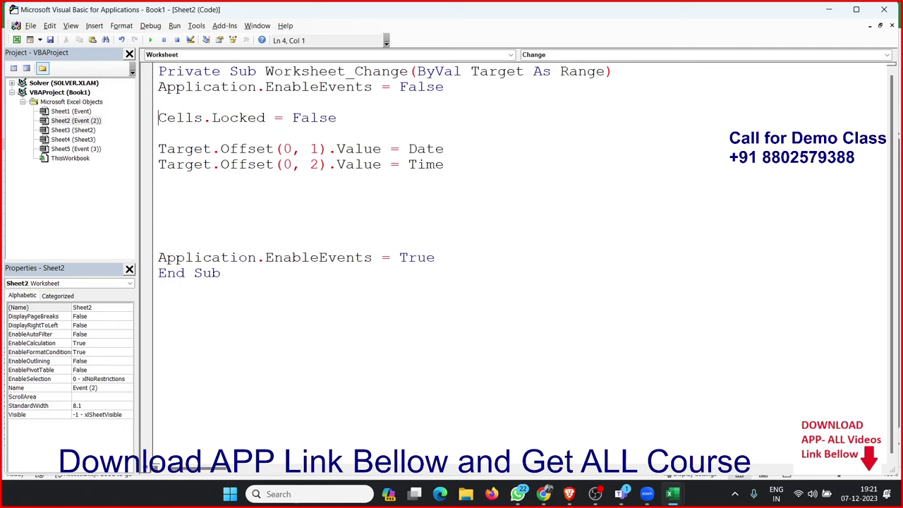
- Begin a new range line lower in the macro, then glance at the worksheet
key(Down)
key(Down)
key(Down)
key(Down)
key(Up)
key(Up)
key(Up)
key(Down)
key(Down)
key(Down)
key(Up)
text(range)
key(BackSpace)
key(BackSpace)
key(BackSpace)
key(BackSpace)
key(BackSpace)
key(alt+F11)
key(alt+F11)
key(alt+F11)
key(alt+F11)
- After the Time line, add ActiveSheet.UsedRange.Locked = True, replacing Sheet1 with ActiveSheet
text(activ)
text(esheet)
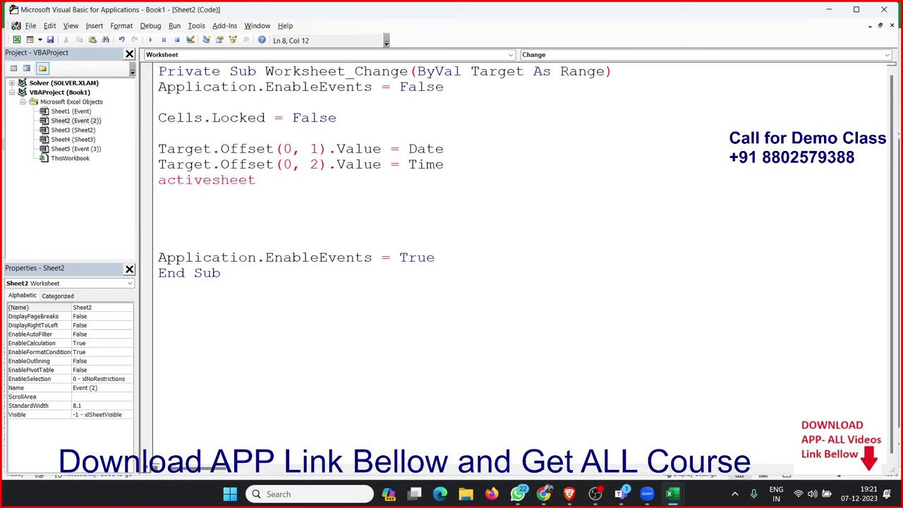
text(.us)
key(BackSpace)
key(BackSpace)
key(BackSpace)
key(BackSpace)
key(BackSpace)
key(BackSpace)
key(BackSpace)
key(BackSpace)
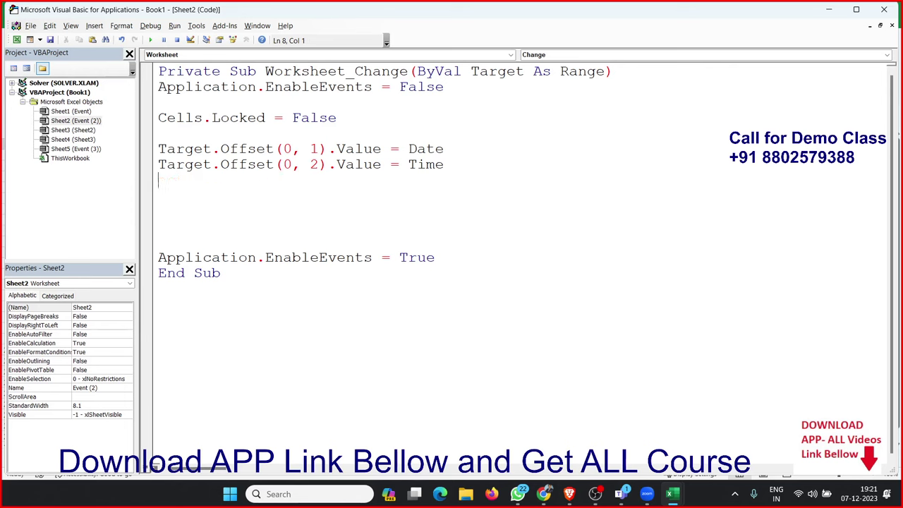
text(sheet)
text(1.us)
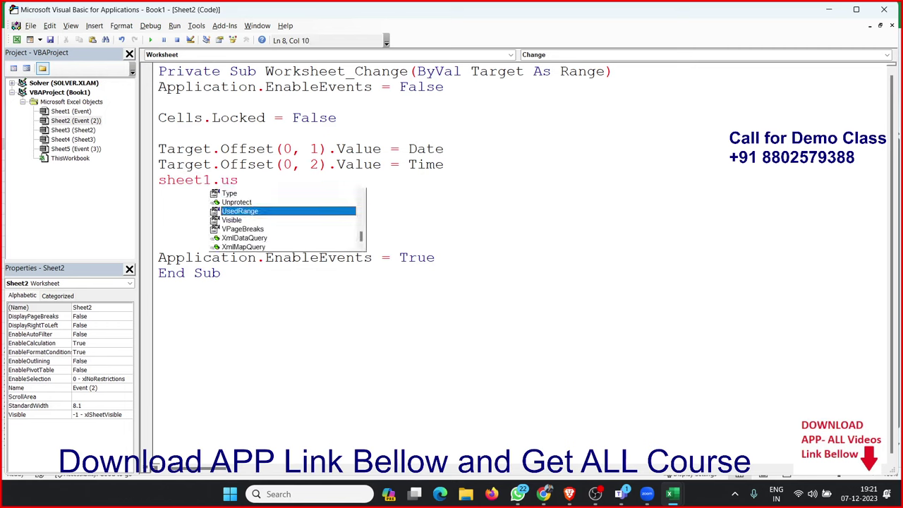
key(Tab)
text(.)
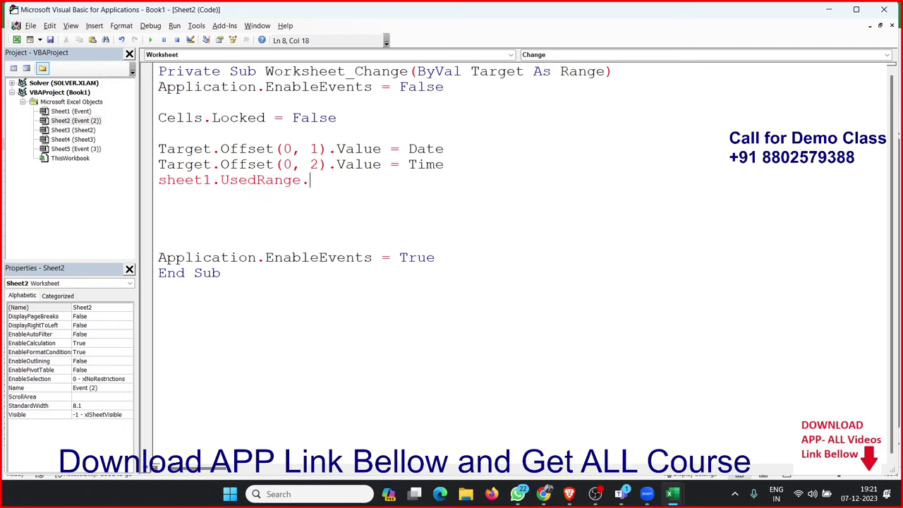
text(lo)
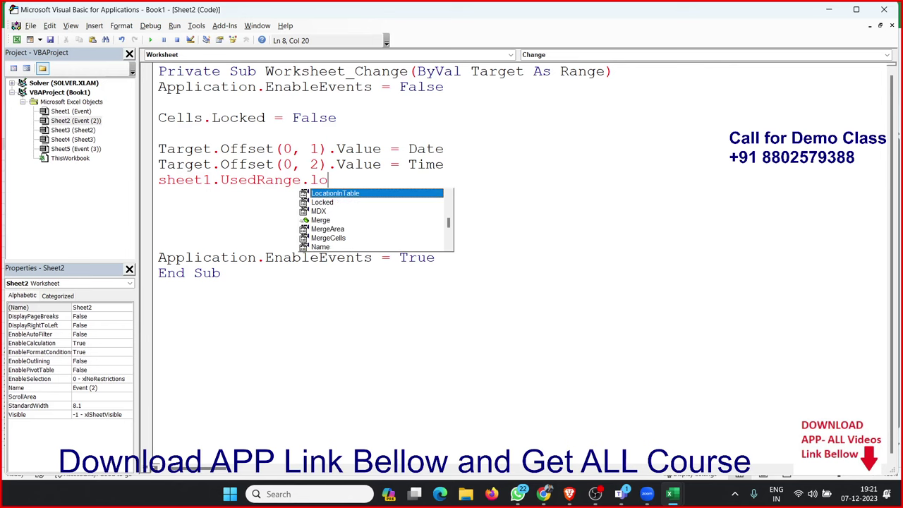
key(Down)
key(Tab)
text(=tr)
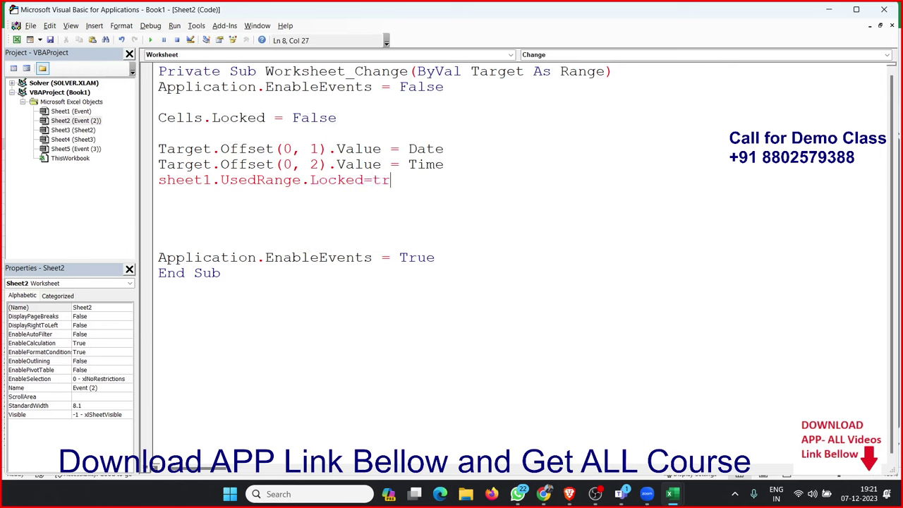
text(ue)
key(Down)
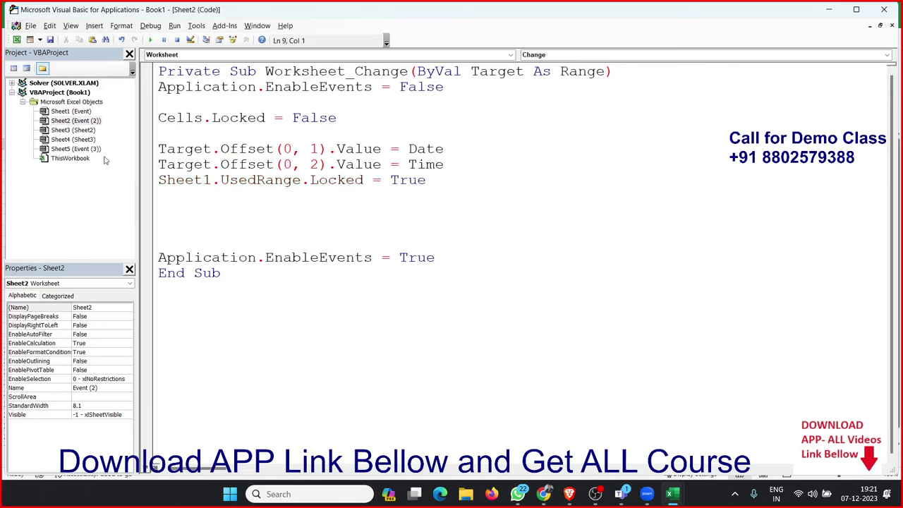
double_click(177, 180)
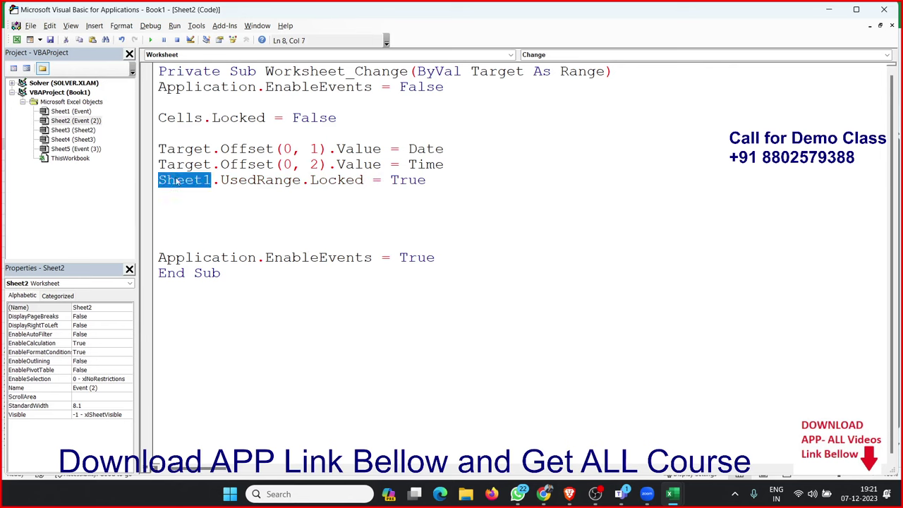
text(active)
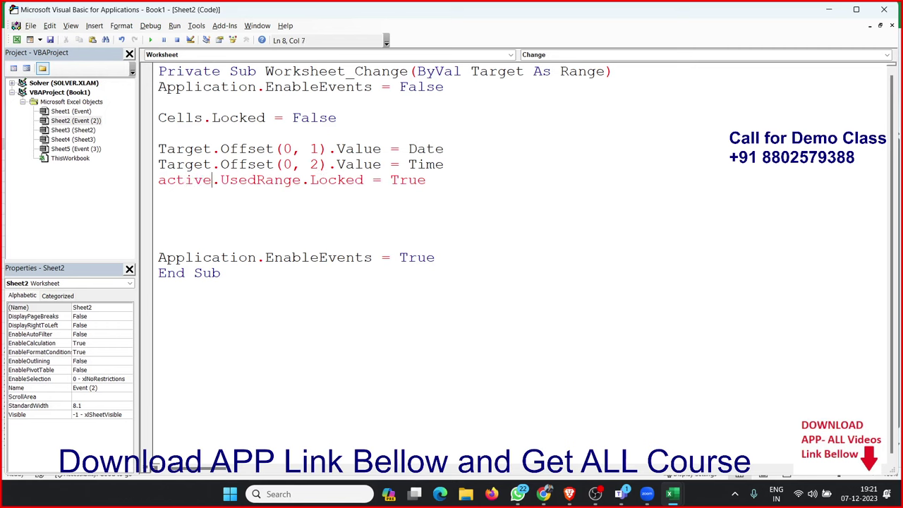
text(sheet)
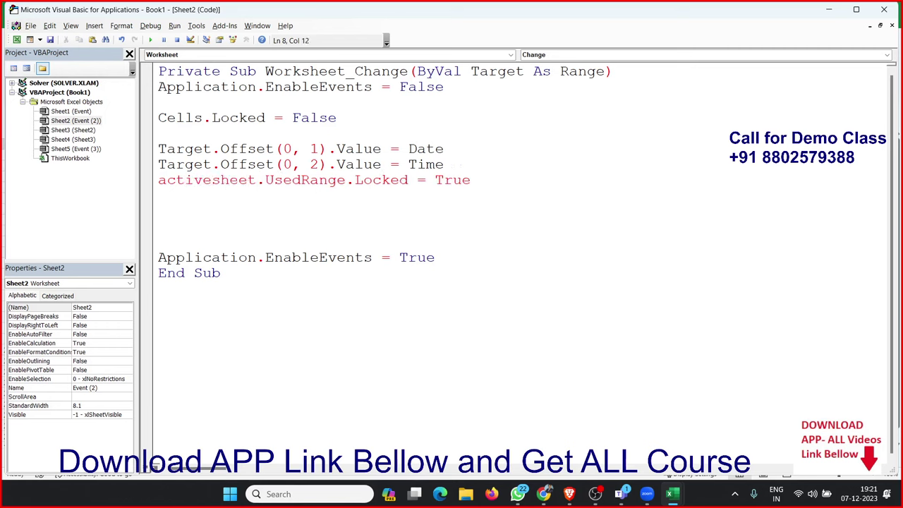
key(Down)
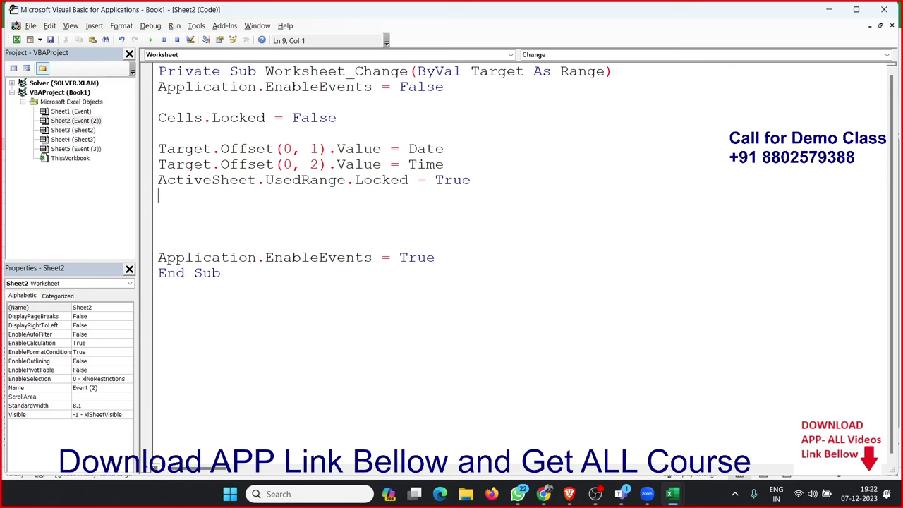
- Place the cursor at the start of empty line 9 under the ActiveSheet line
click(257, 134)
click(257, 211)
click(159, 196)
click(257, 180)
click(159, 195)
click(256, 180)
click(159, 196)
- Draft a Range("A65000")/Range("A1") line on line 9, erase it, and return to Excel
text(range)
text(("A)
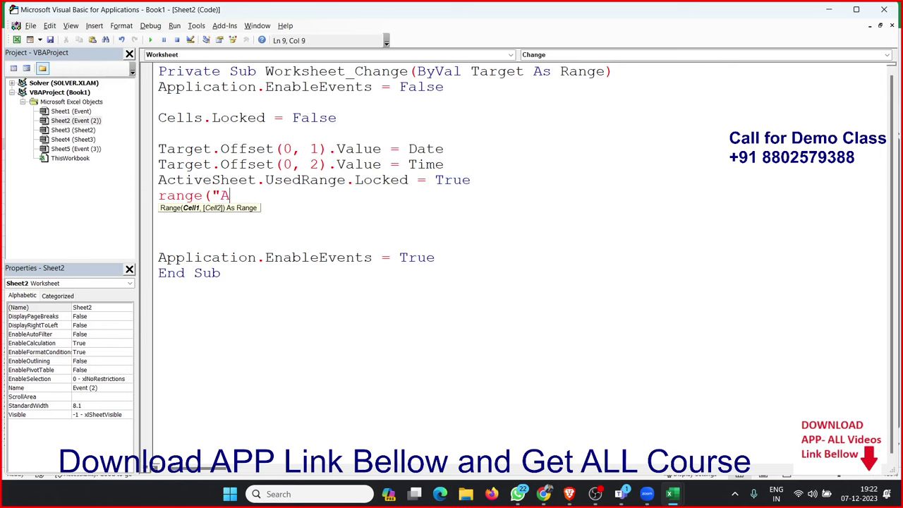
key(BackSpace)
key(BackSpace)
text(ra)
text(nge)
text((")
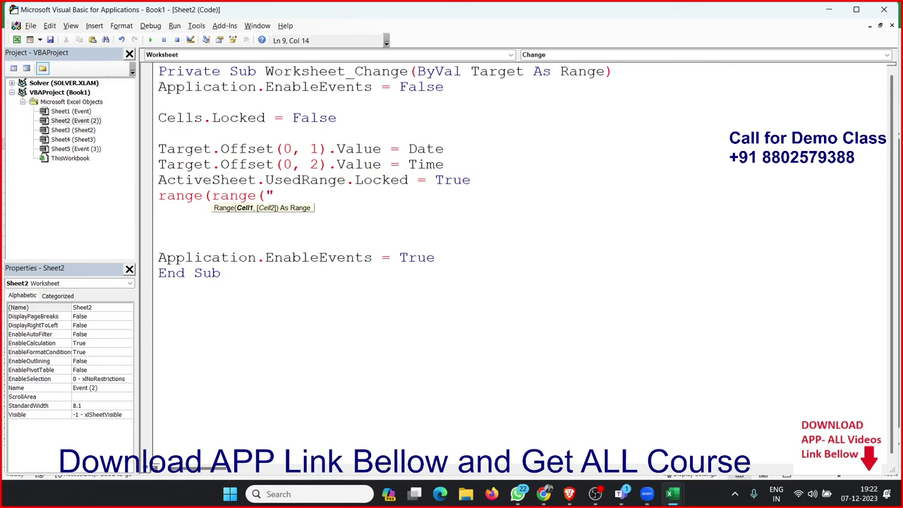
text(A650)
text(00)
key(BackSpace)
key(BackSpace)
key(BackSpace)
key(BackSpace)
key(BackSpace)
key(BackSpace)
key(BackSpace)
key(BackSpace)
key(BackSpace)
key(BackSpace)
key(BackSpace)
key(BackSpace)
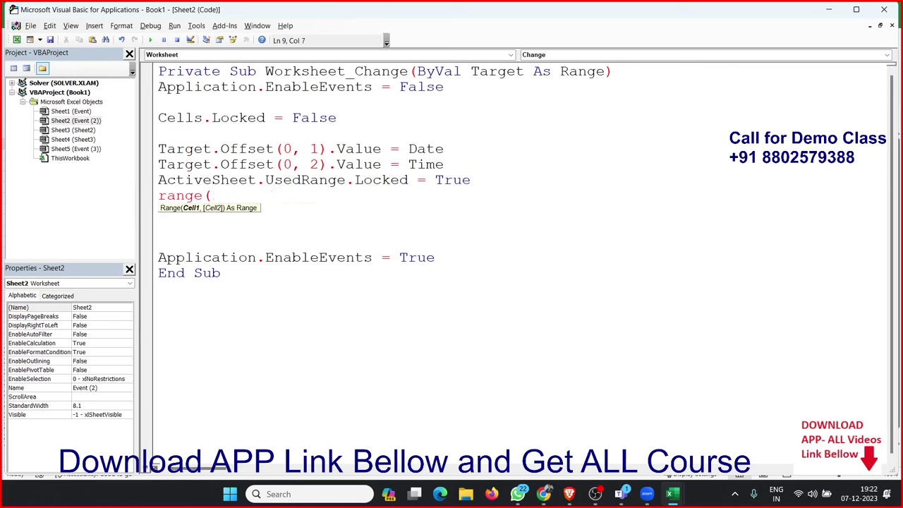
text(A)
key(BackSpace)
text("A4))
key(BackSpace)
key(BackSpace)
text(1"))
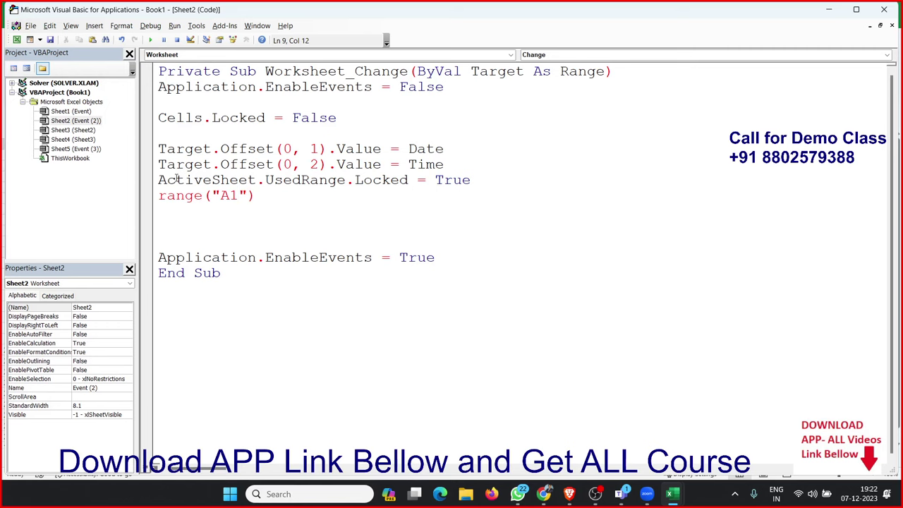
text(.a)
key(BackSpace)
key(BackSpace)
key(BackSpace)
key(BackSpace)
key(BackSpace)
key(BackSpace)
key(BackSpace)
key(BackSpace)
key(BackSpace)
key(BackSpace)
key(BackSpace)
key(BackSpace)
key(BackSpace)
key(alt+F11)
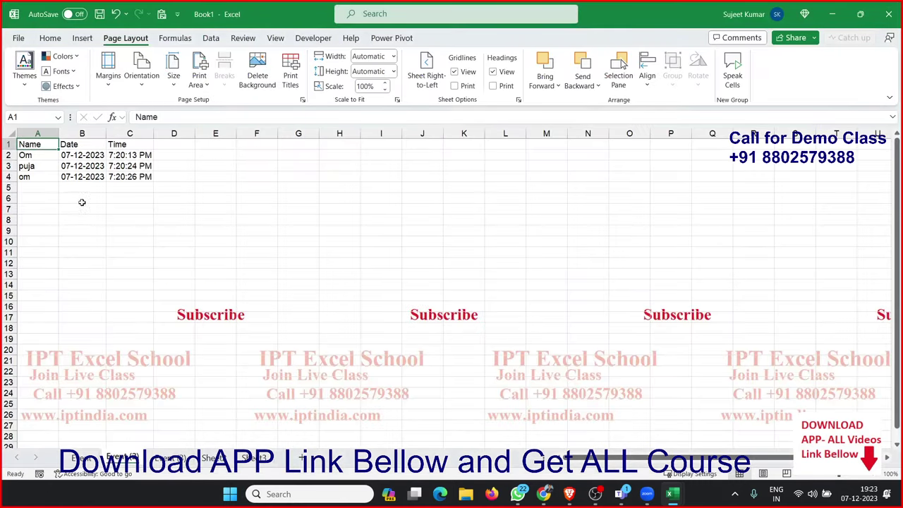
- Select A5:B5 below the entries, flipping briefly to the VBA editor and back
click(38, 191)
drag(38, 191, 88, 189)
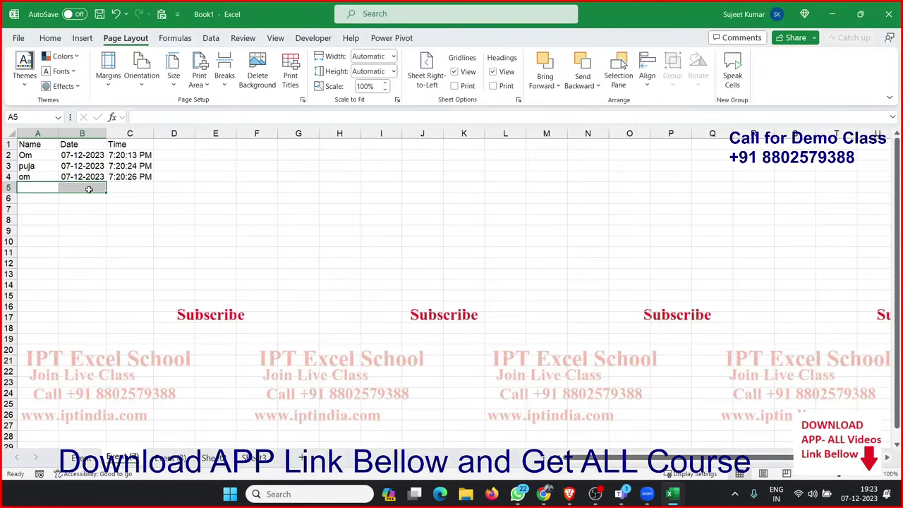
key(alt+F11)
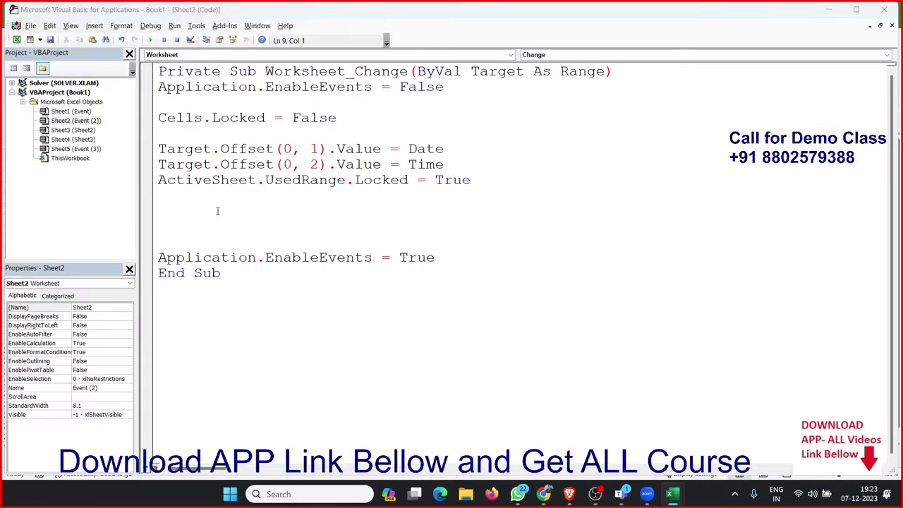
key(alt+F11)
- Select the empty blocks A5:C10 and B5:D9, end on A5, and return to the code
mouse_move(139, 176)
mouse_down()
mouse_move(34, 158)
mouse_move(148, 242)
mouse_up()
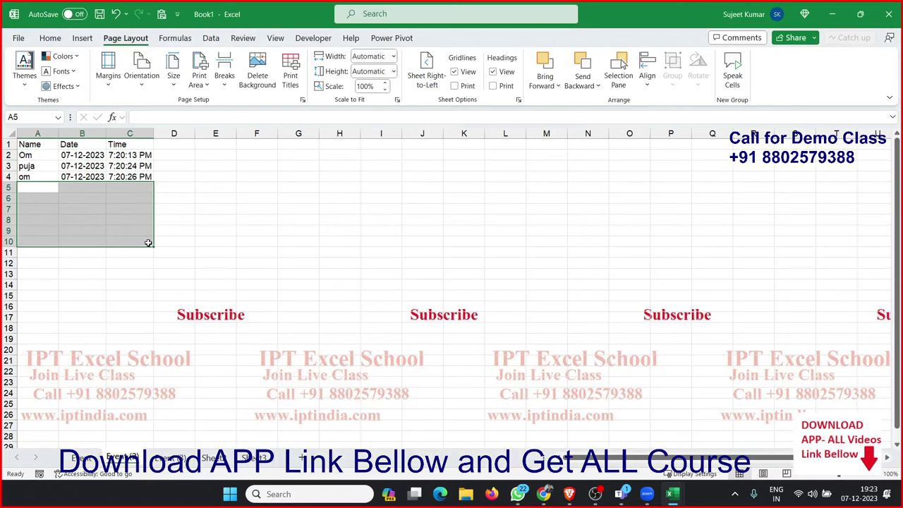
click(82, 210)
drag(45, 188, 49, 247)
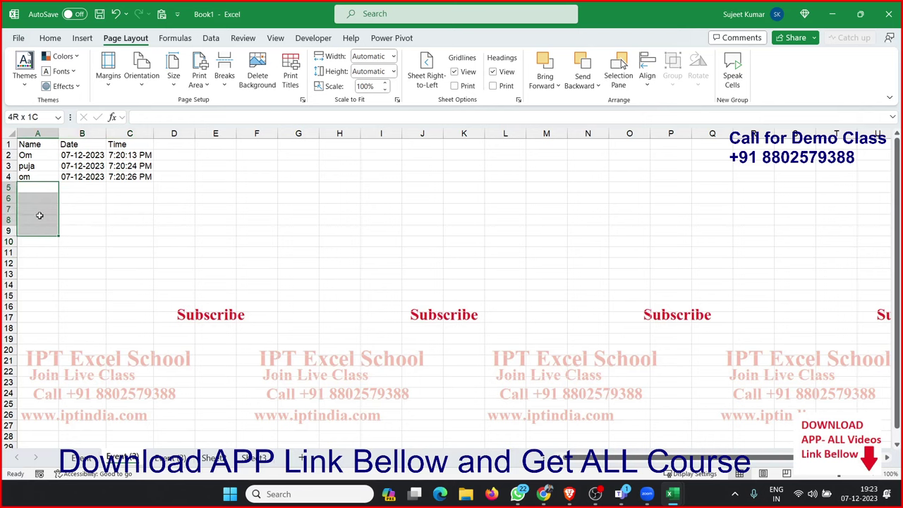
drag(48, 248, 45, 243)
click(77, 187)
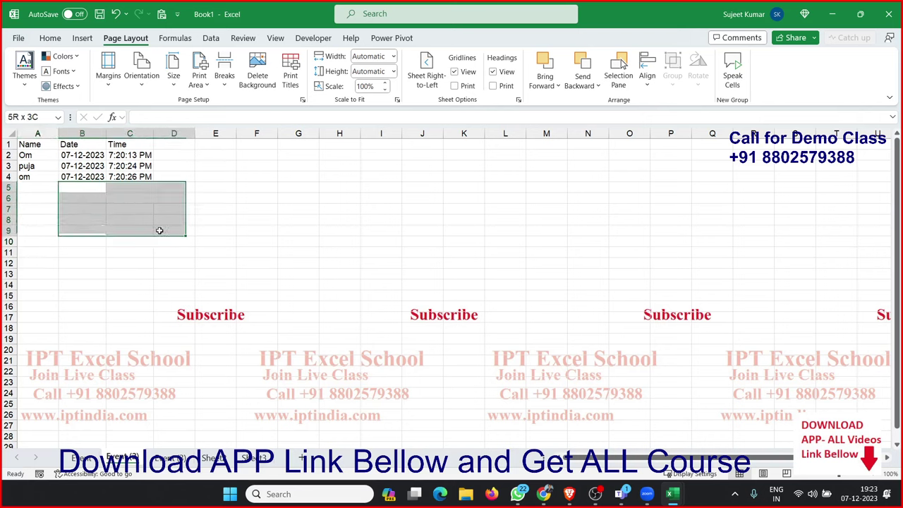
drag(78, 187, 177, 244)
click(33, 197)
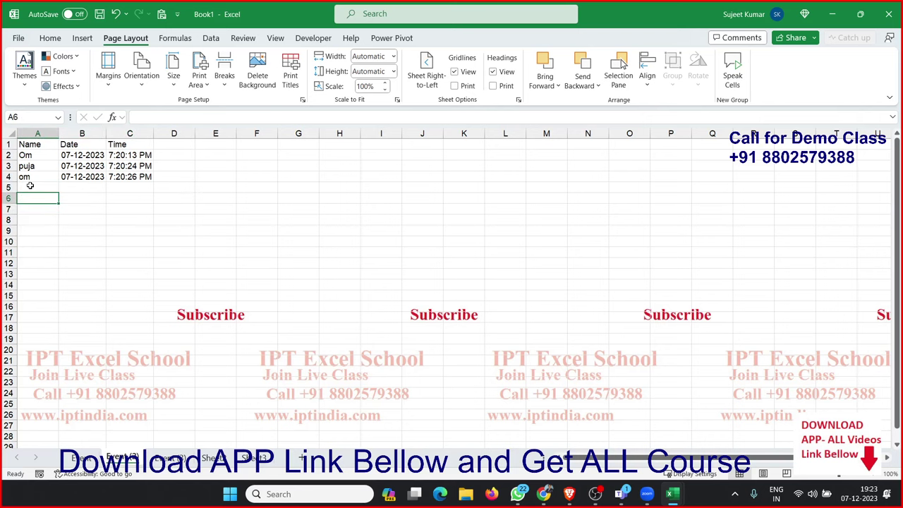
click(30, 185)
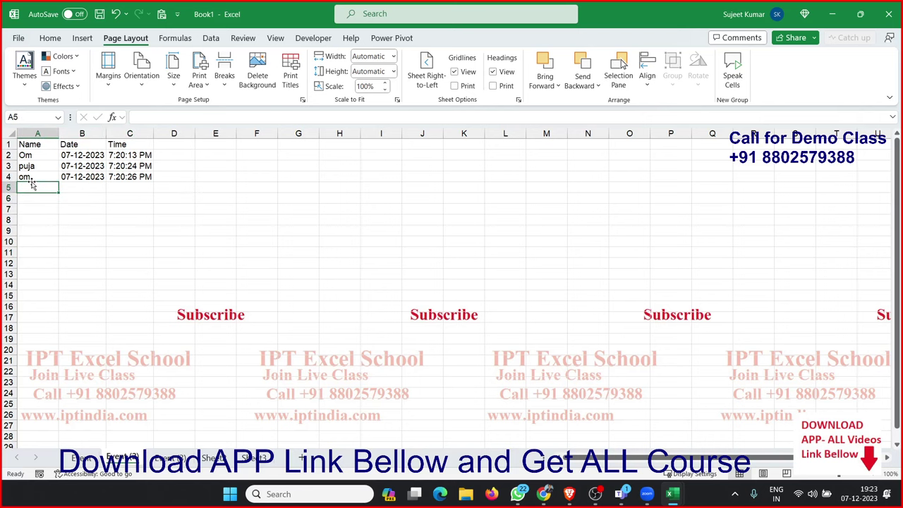
key(alt+F11)
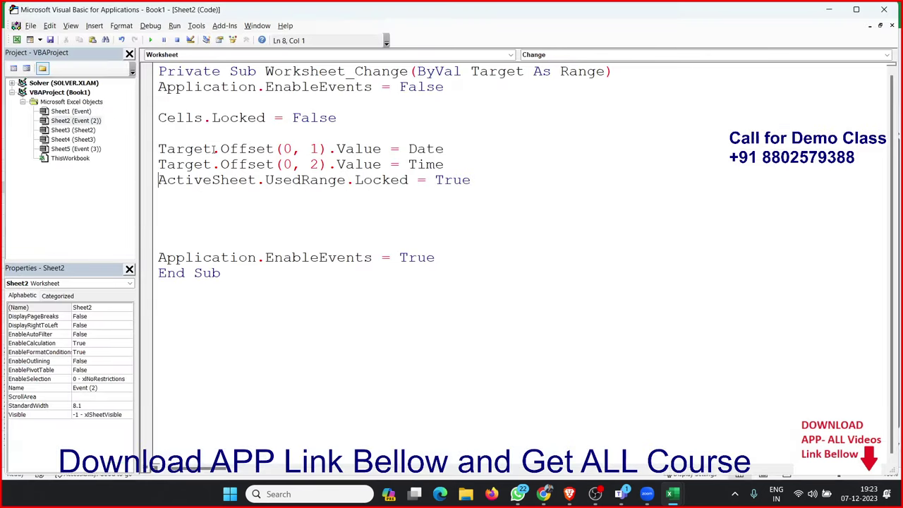
- Insert a Cells.Locked = True line above the UsedRange locking line
key(Return)
key(Up)
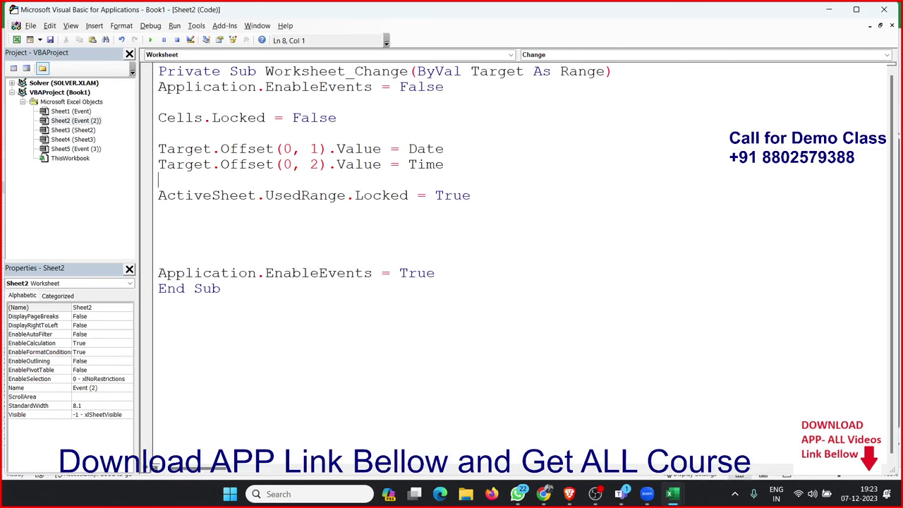
text(ran)
text(ge(")
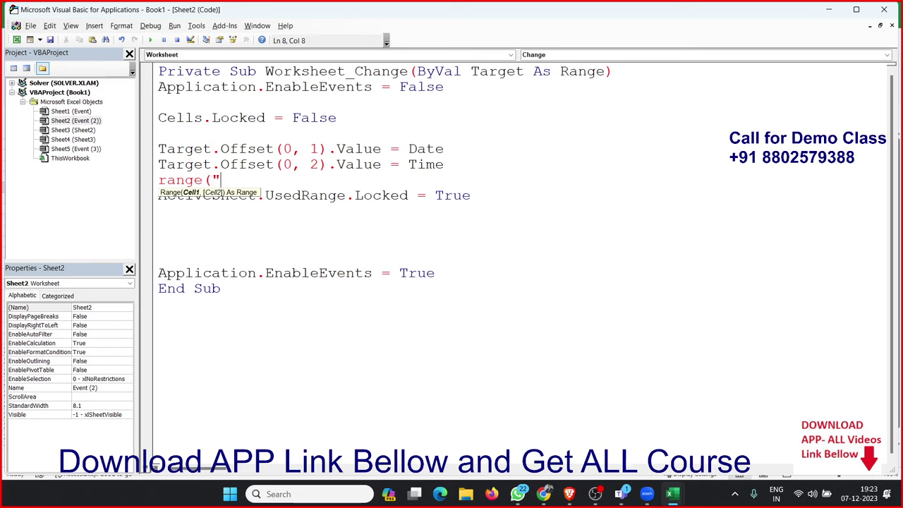
text(A:)
key(BackSpace)
key(BackSpace)
key(BackSpace)
key(BackSpace)
key(BackSpace)
key(BackSpace)
key(BackSpace)
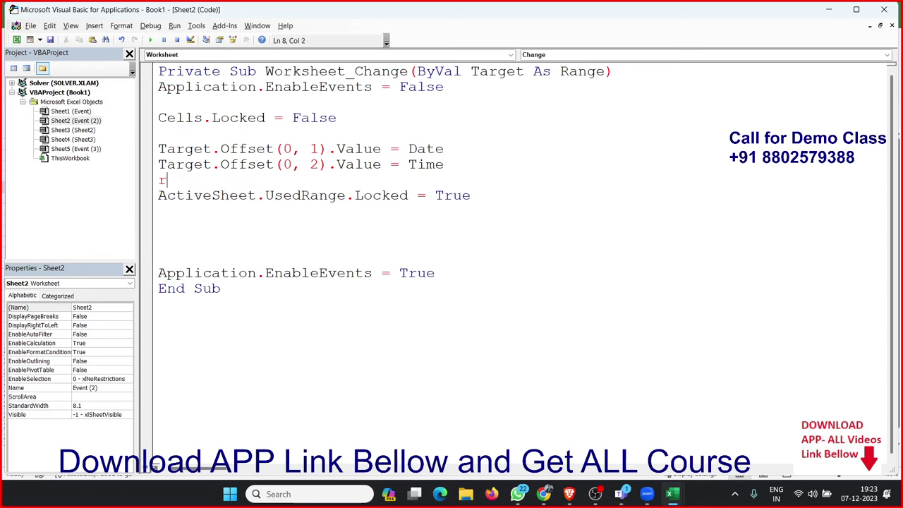
key(BackSpace)
text(cells)
text(.lo)
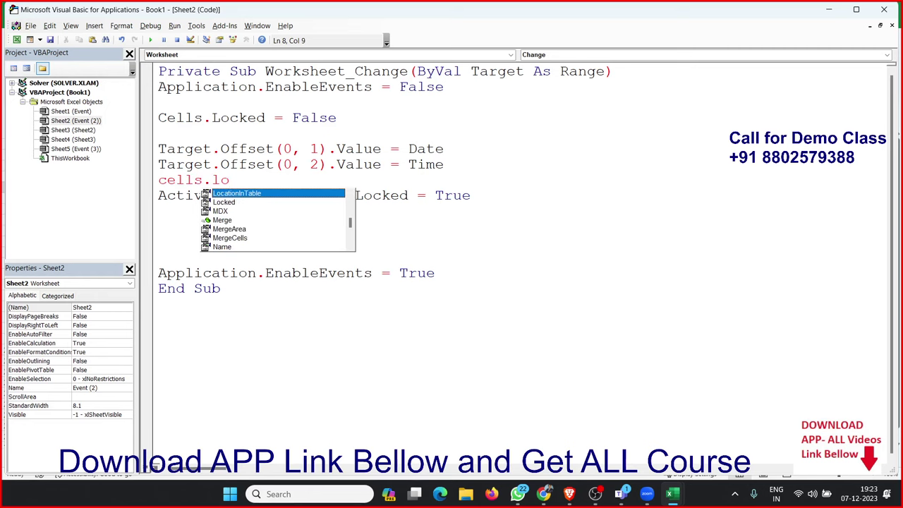
key(Tab)
text(=tru)
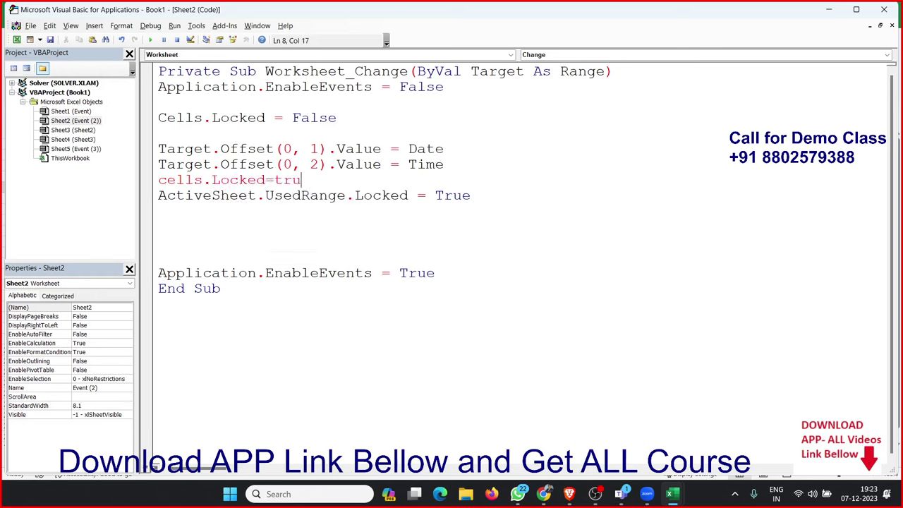
text(e)
key(Return)
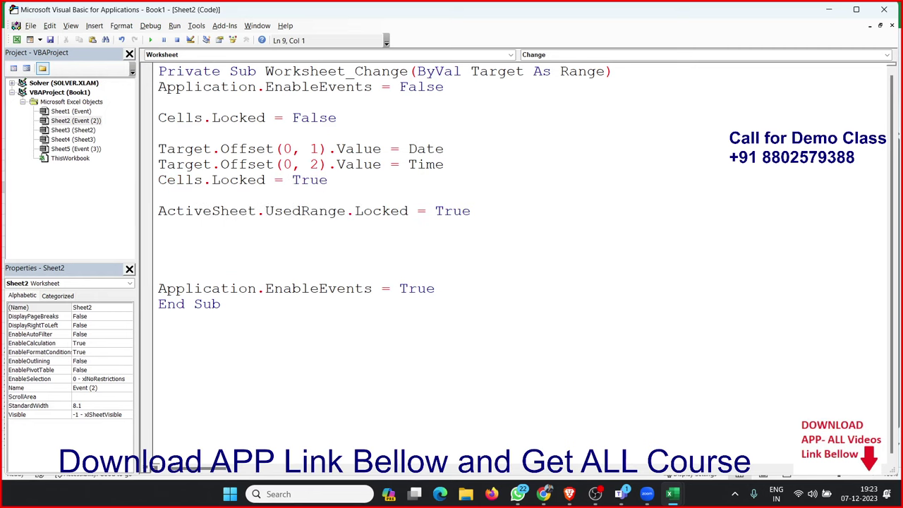
- Add Range("A:A").Locked = False on the following line
text(r)
text(ange()
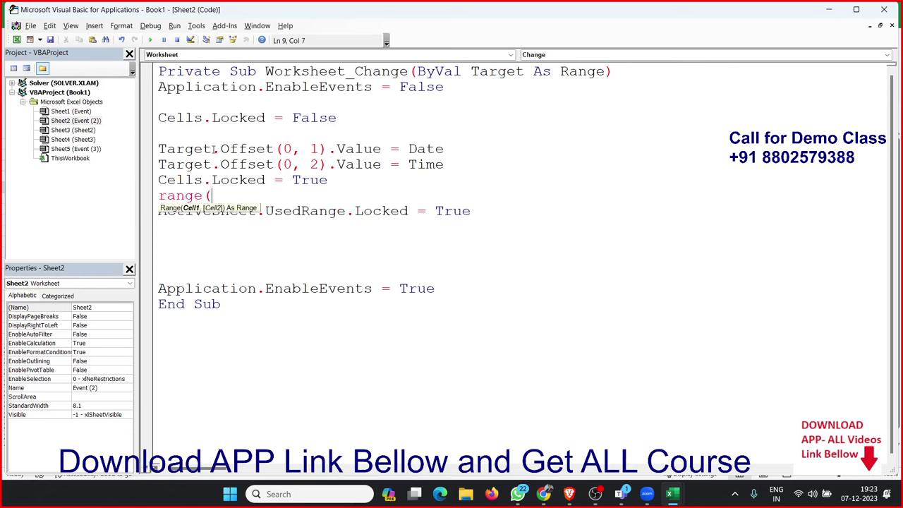
text("A)
text(:A)
text("))
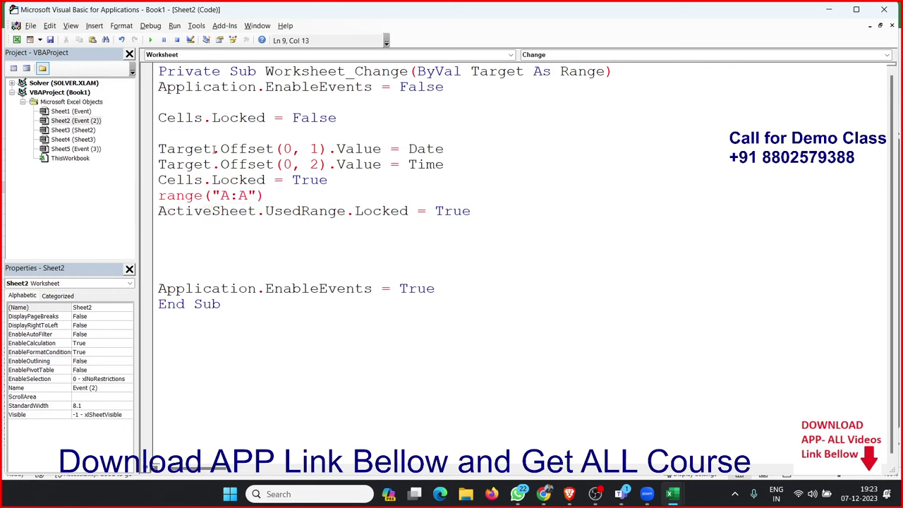
text(.lo)
key(Down)
key(Tab)
text(=)
text(fals)
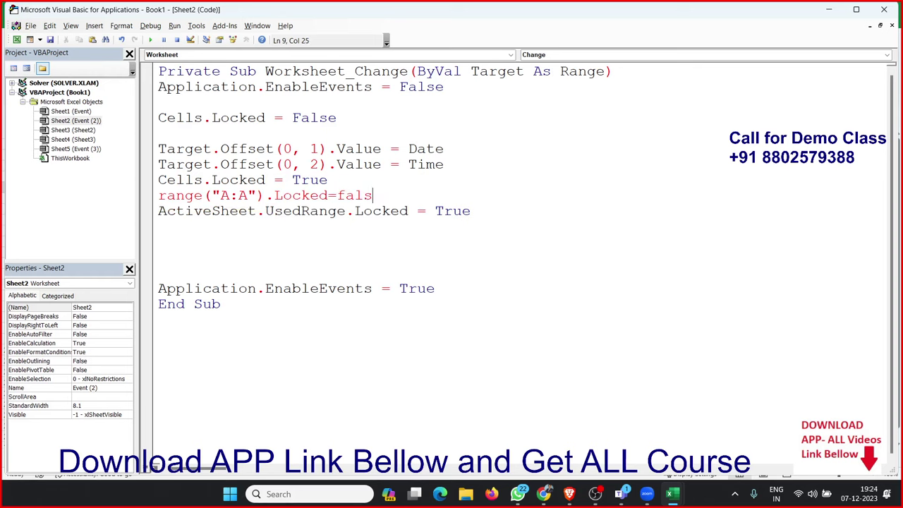
text(e)
key(Down)
click(159, 227)
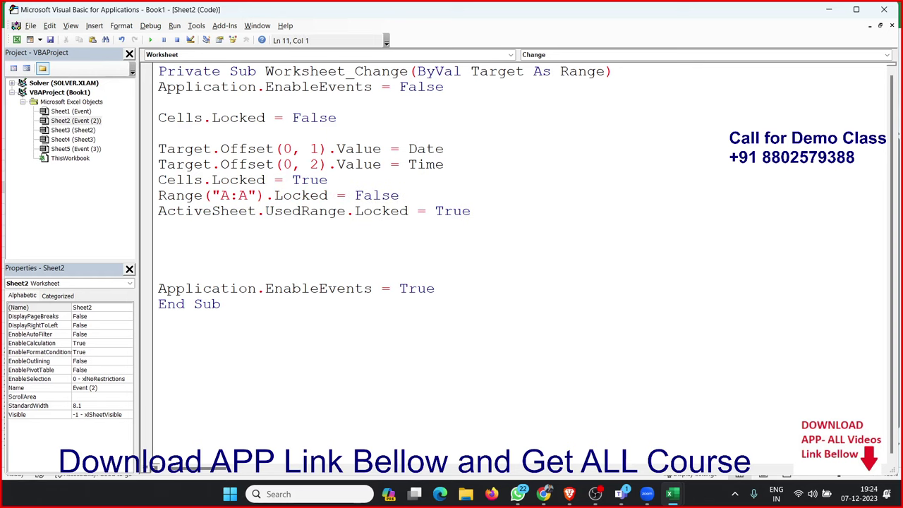
- Add an ActiveSheet.Protect line with the sheet password near the top of the procedure
click(381, 180)
key(alt+F11)
key(alt+F11)
key(Up)
key(Up)
key(Up)
key(Up)
text(sheet)
key(BackSpace)
key(BackSpace)
key(BackSpace)
key(BackSpace)
key(BackSpace)
text(acti)
text(vesheet)
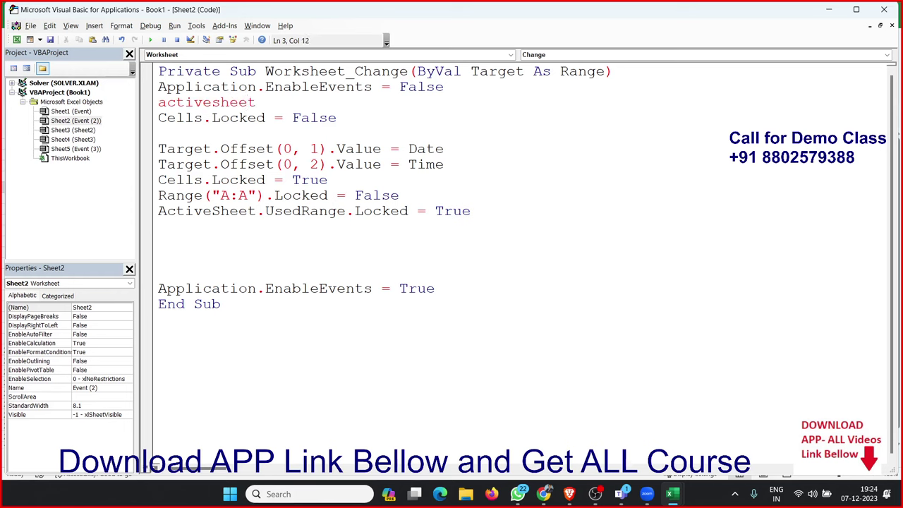
text(.pr)
text(otect)
key(Down)
key(Up)
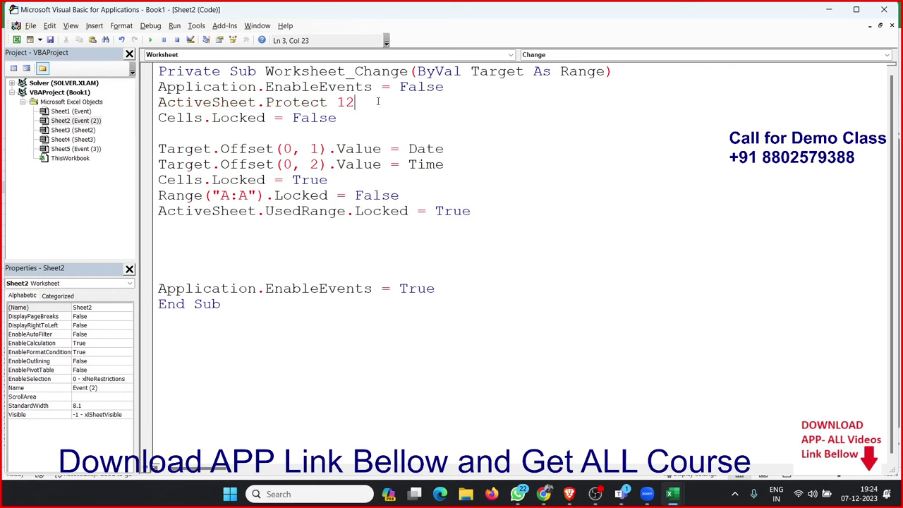
- Move the ActiveSheet.Protect line down to just before EnableEvents = True near End Sub
click(236, 242)
text(act)
text(ivesheet)
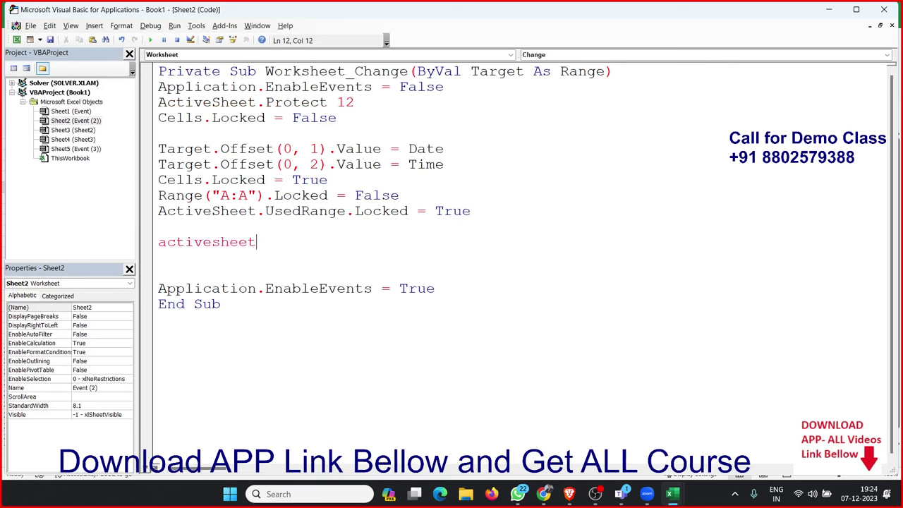
key(BackSpace)
key(BackSpace)
key(BackSpace)
key(BackSpace)
key(BackSpace)
key(BackSpace)
key(BackSpace)
key(BackSpace)
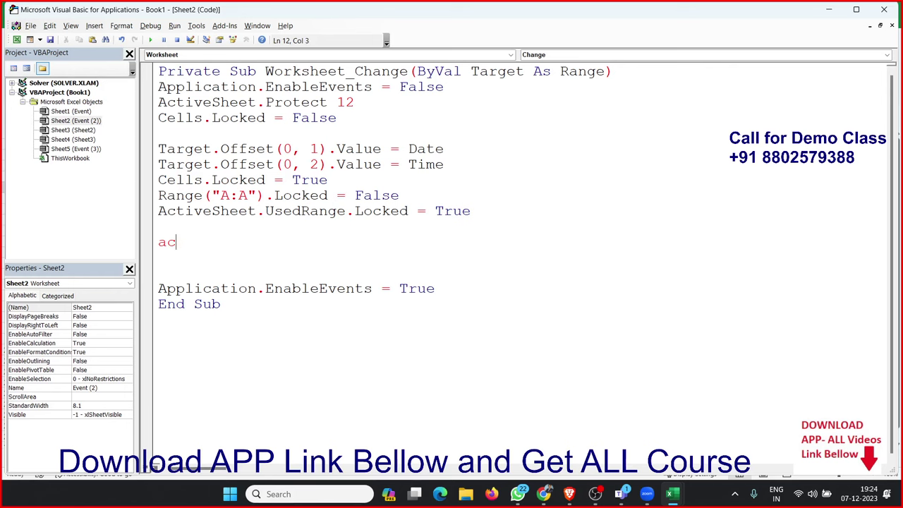
key(BackSpace)
key(BackSpace)
double_click(356, 105)
drag(357, 106, 160, 110)
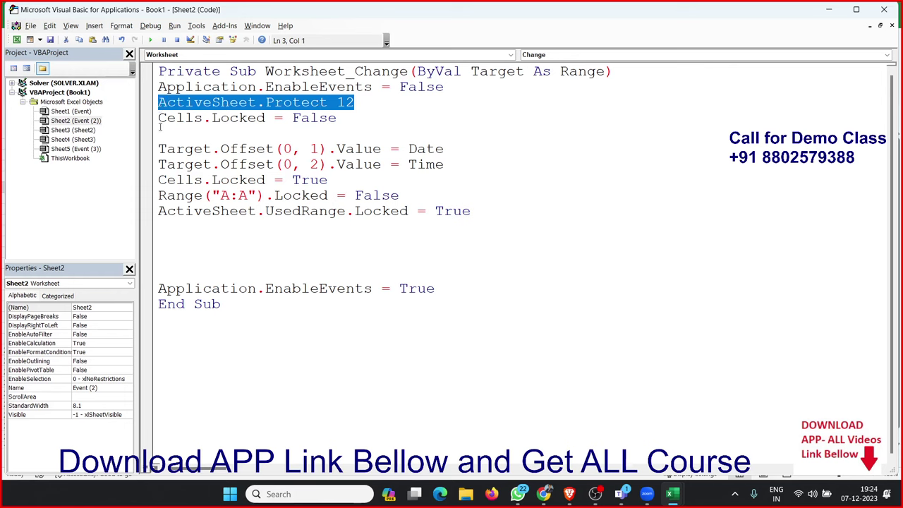
key(ctrl+x)
click(162, 240)
key(ctrl+v)
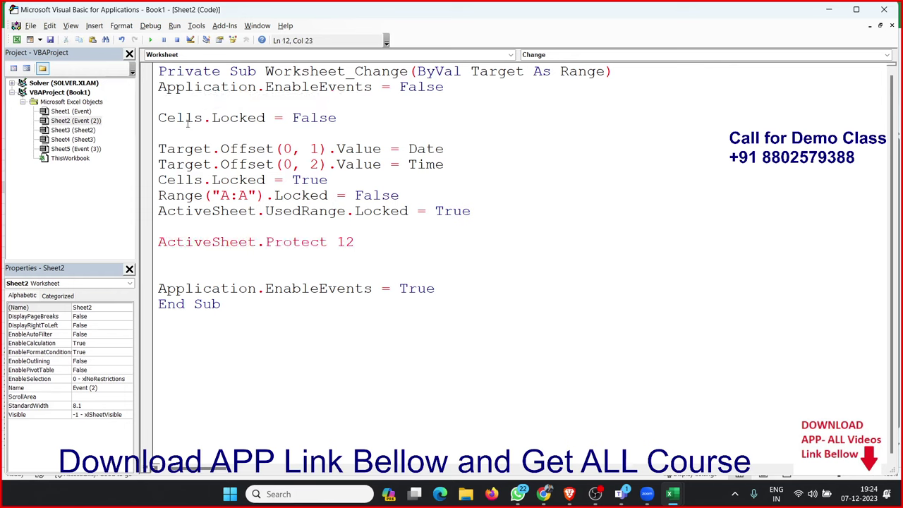
- Paste a copy on line 3 and change it to ActiveSheet.Unprotect, then go back to Excel
click(187, 106)
key(ctrl+v)
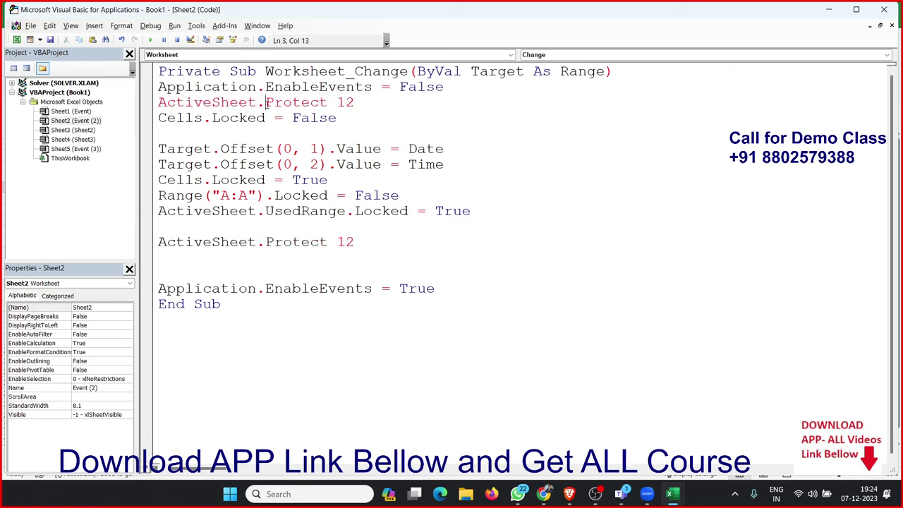
text(un)
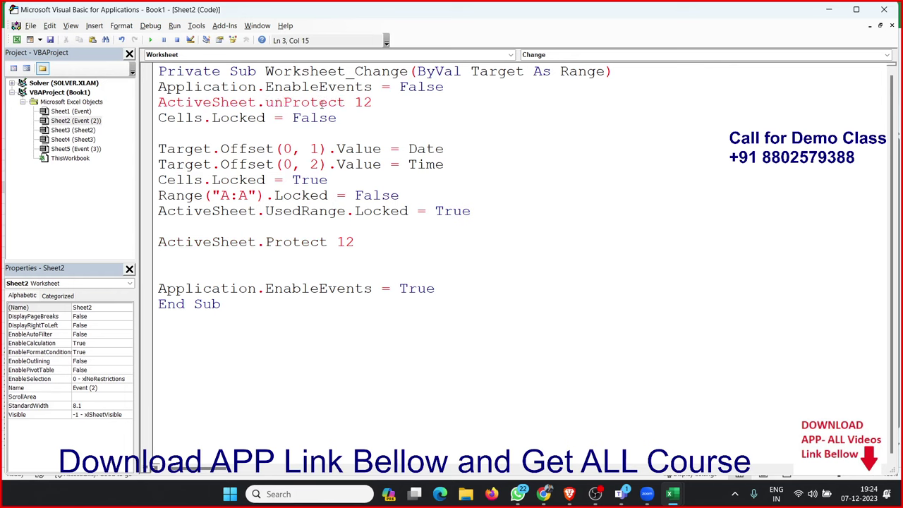
click(363, 133)
drag(373, 102, 154, 106)
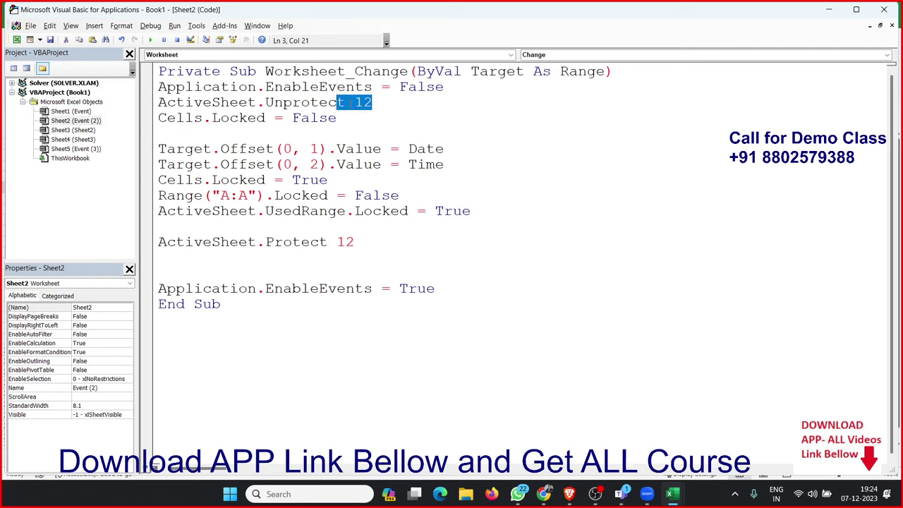
click(367, 134)
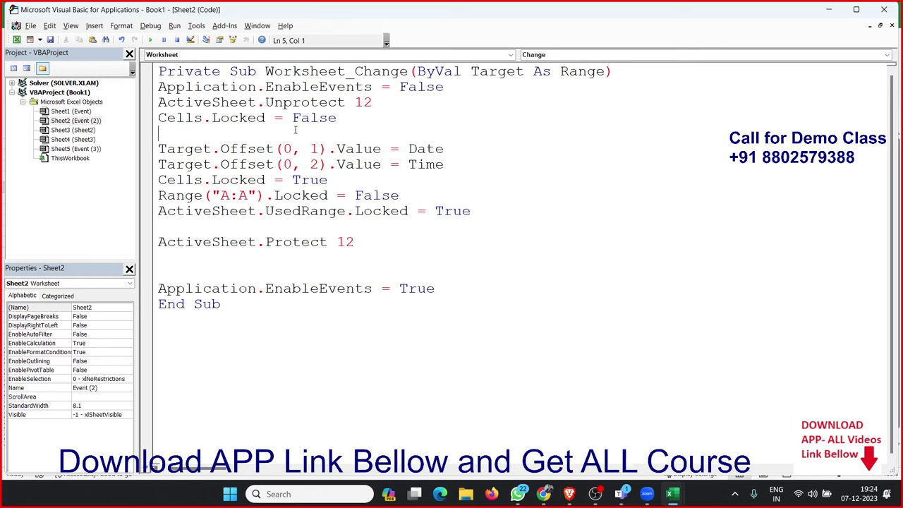
drag(345, 118, 167, 119)
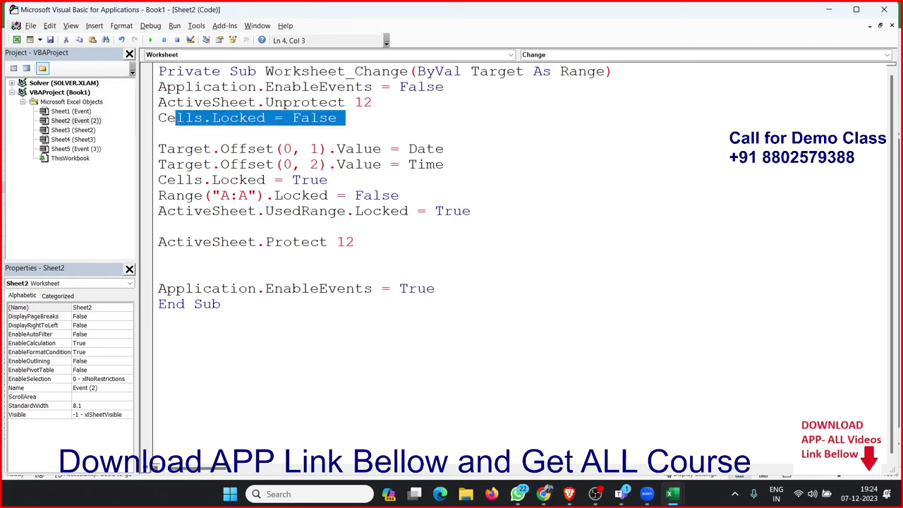
click(175, 140)
key(alt+F11)
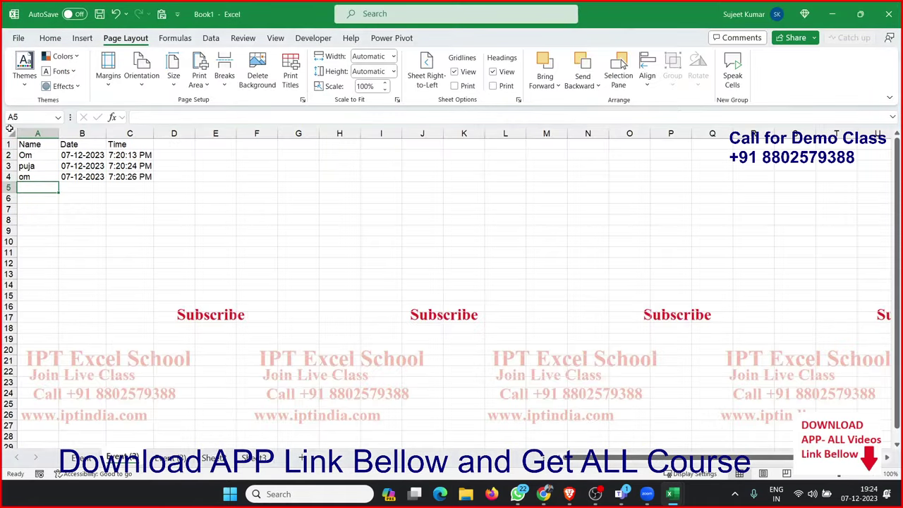
- Select all cells and check in Format Cells' Protection tab that they are Locked
click(9, 128)
right_click(53, 160)
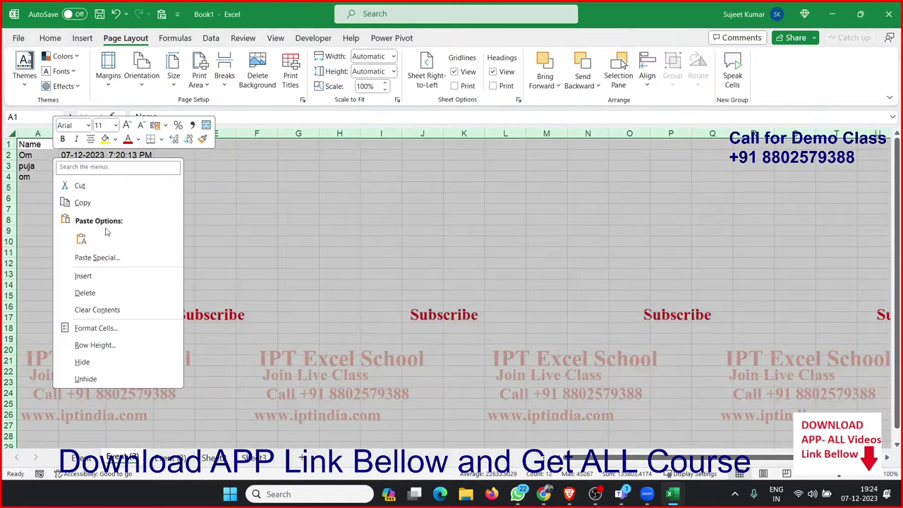
click(111, 325)
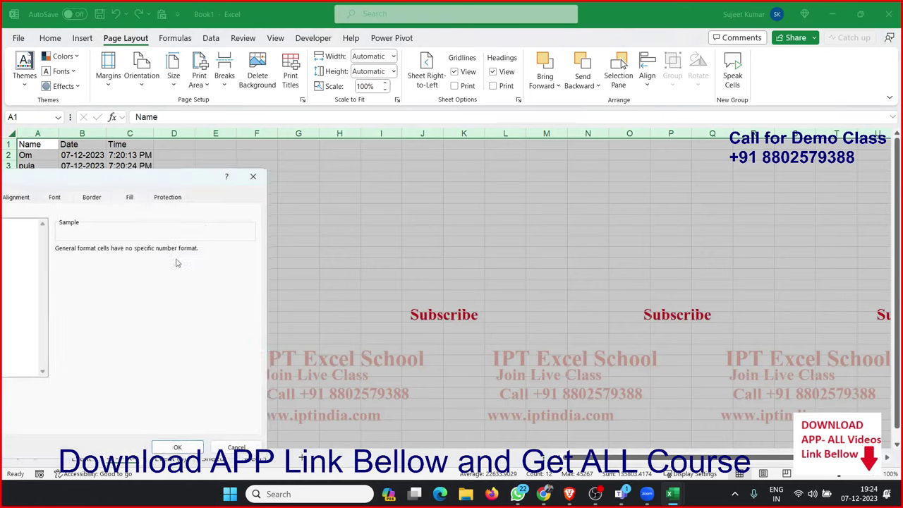
drag(145, 185, 362, 178)
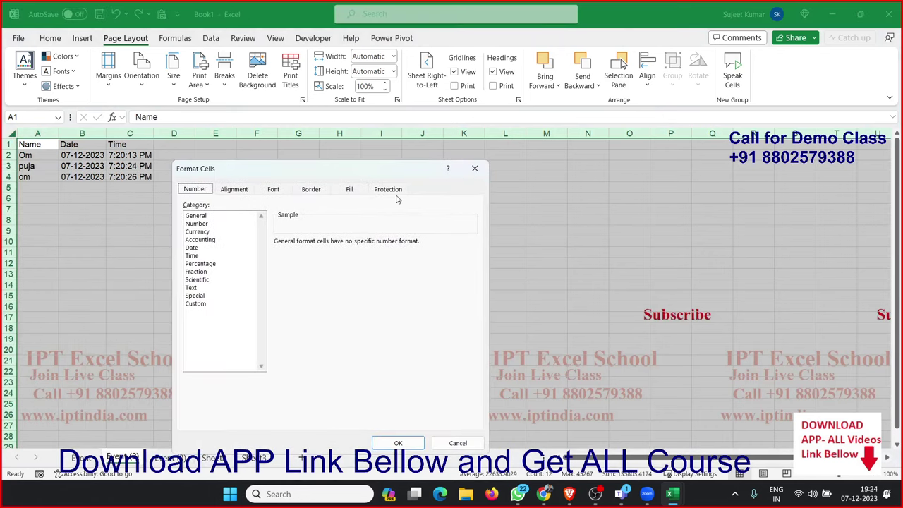
click(390, 190)
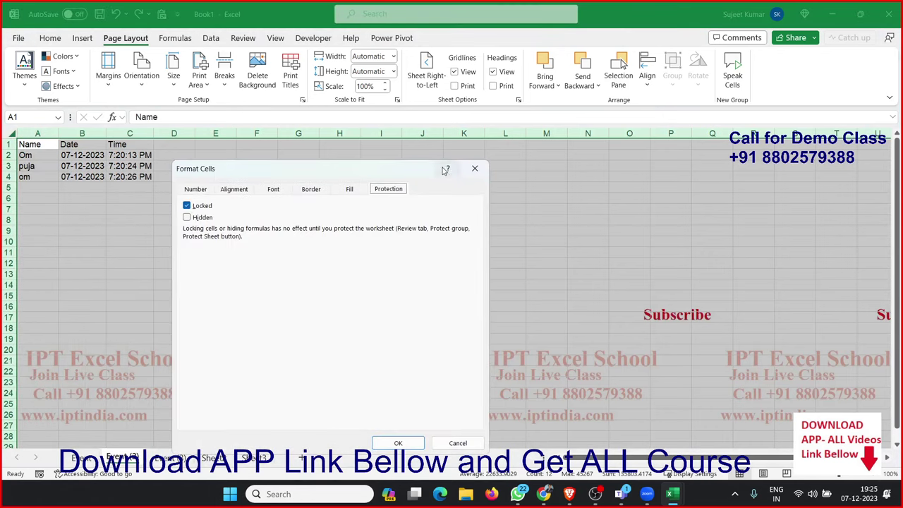
click(475, 168)
- Review the Date and Time stamping lines and the Range line in the handler
key(alt+F11)
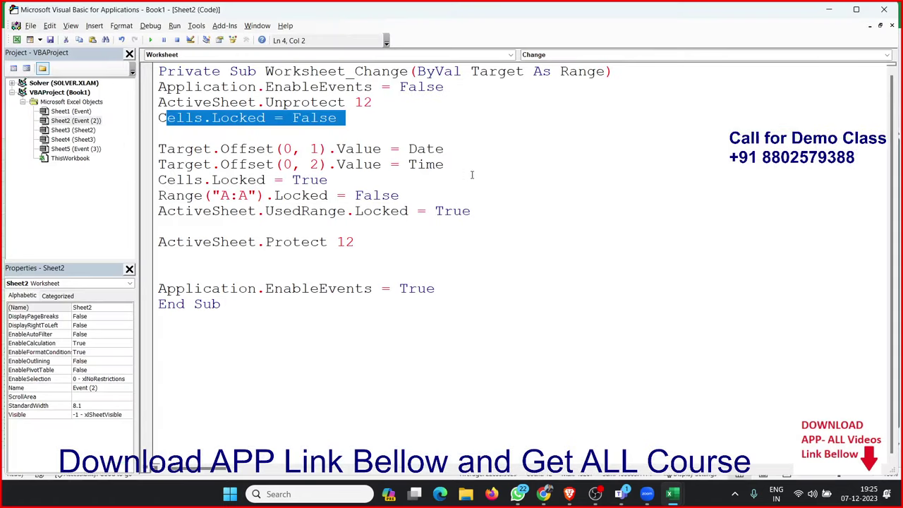
drag(443, 165, 167, 149)
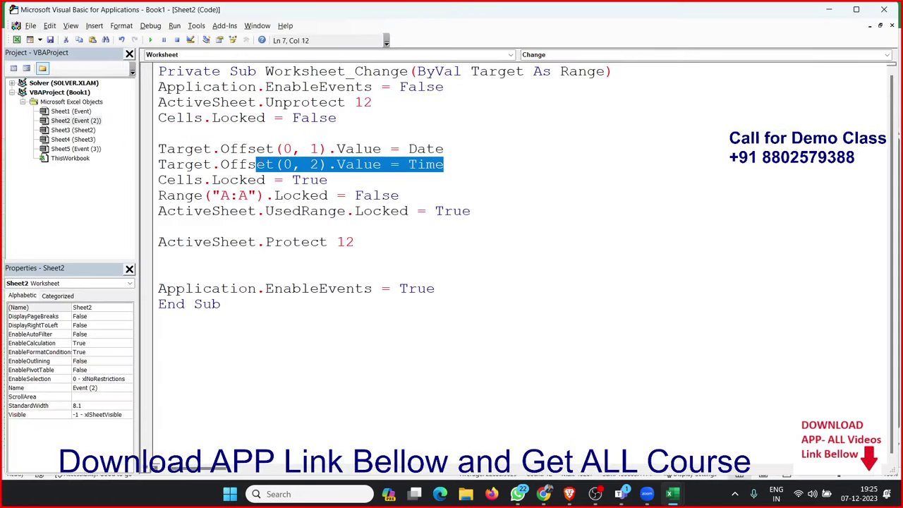
click(189, 179)
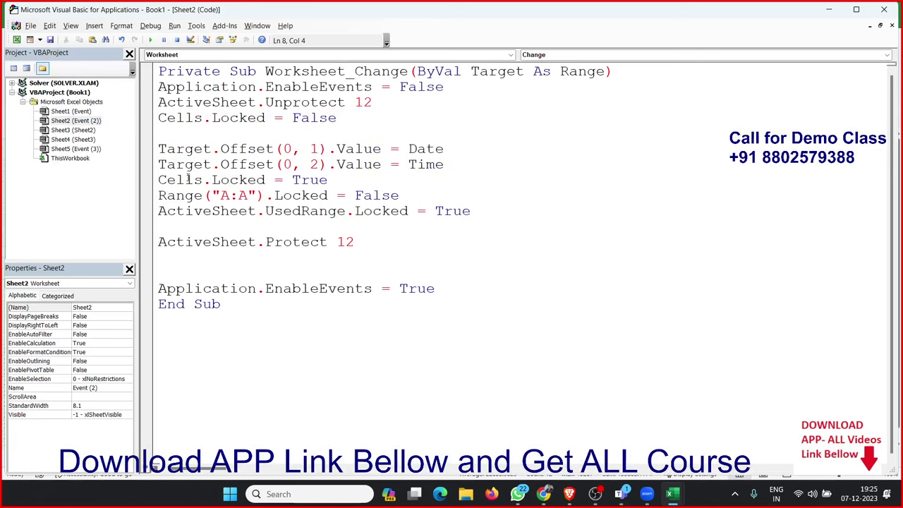
double_click(190, 196)
key(alt+F11)
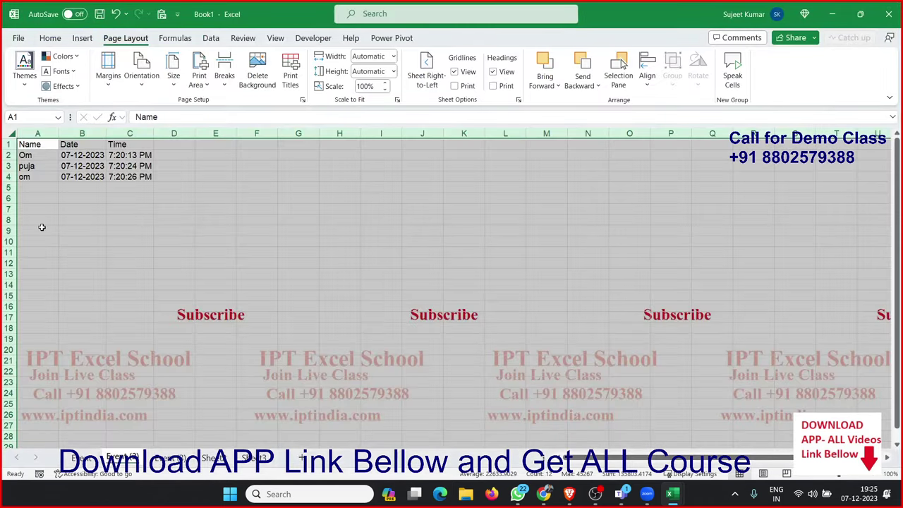
key(alt+F11)
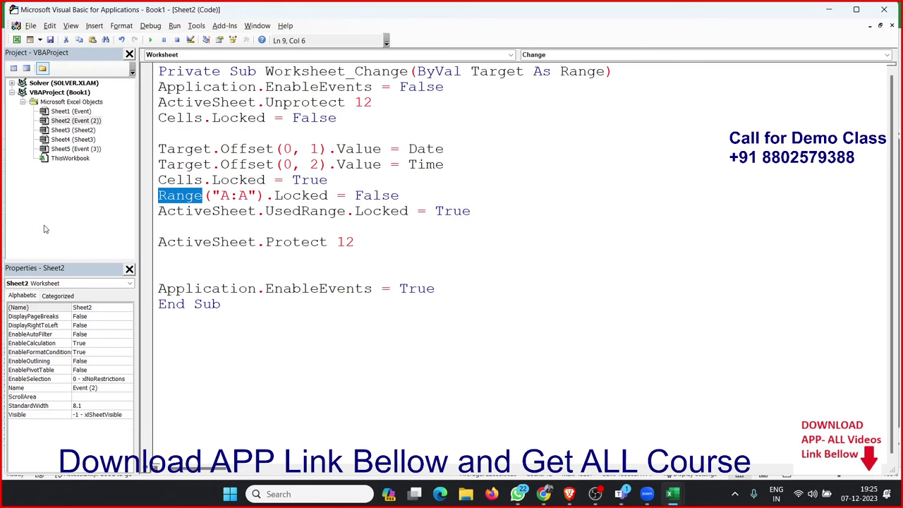
click(166, 217)
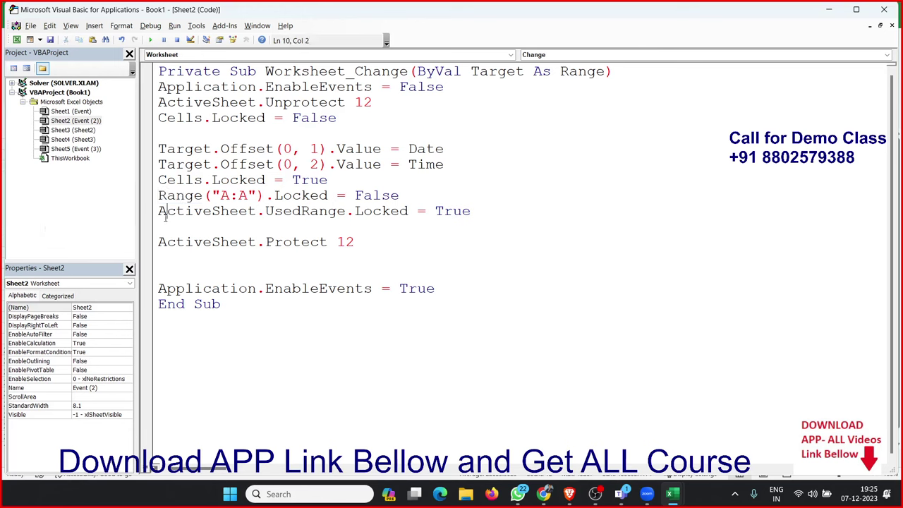
- Review the UsedRange locking line and the final Protect statement, then return to Excel
drag(165, 217, 463, 212)
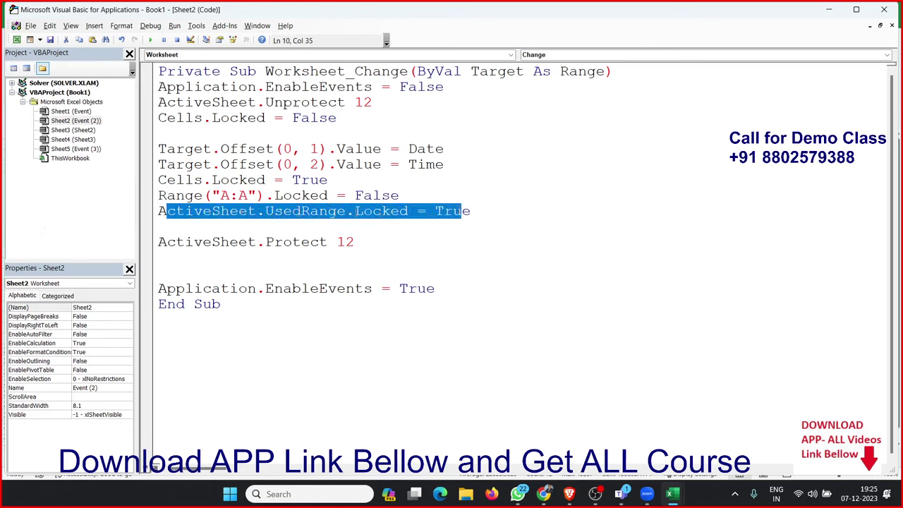
key(alt+F11)
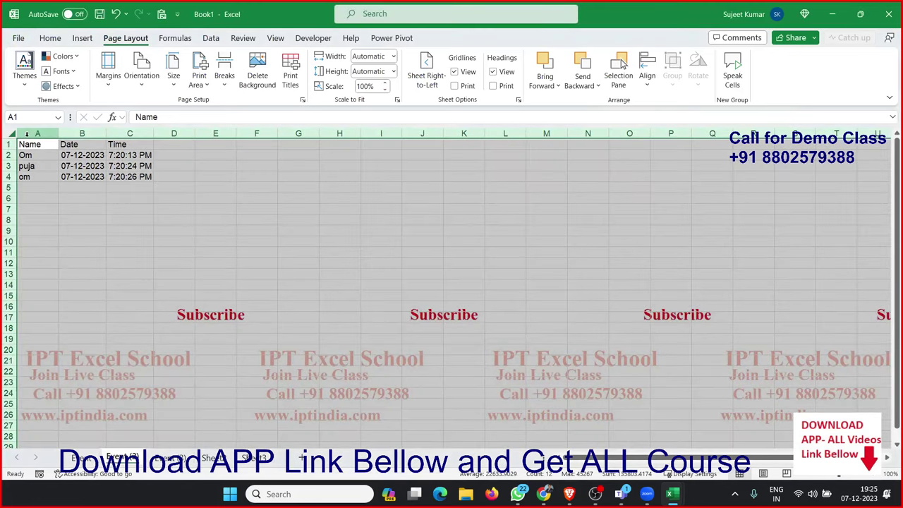
key(alt+F11)
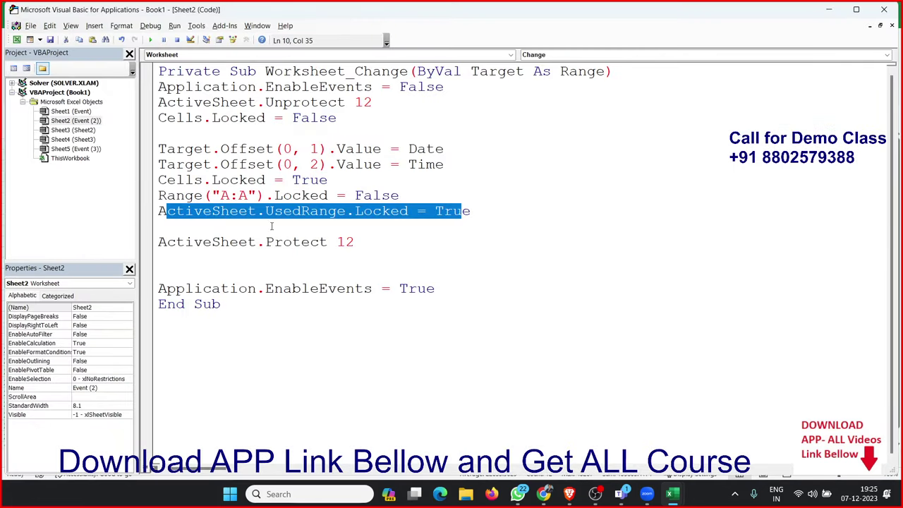
click(270, 238)
double_click(271, 241)
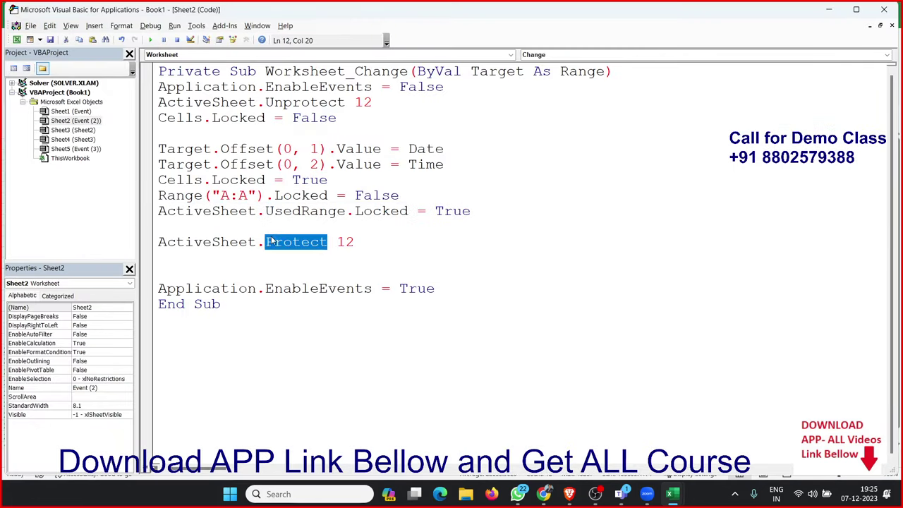
click(265, 272)
key(alt+F11)
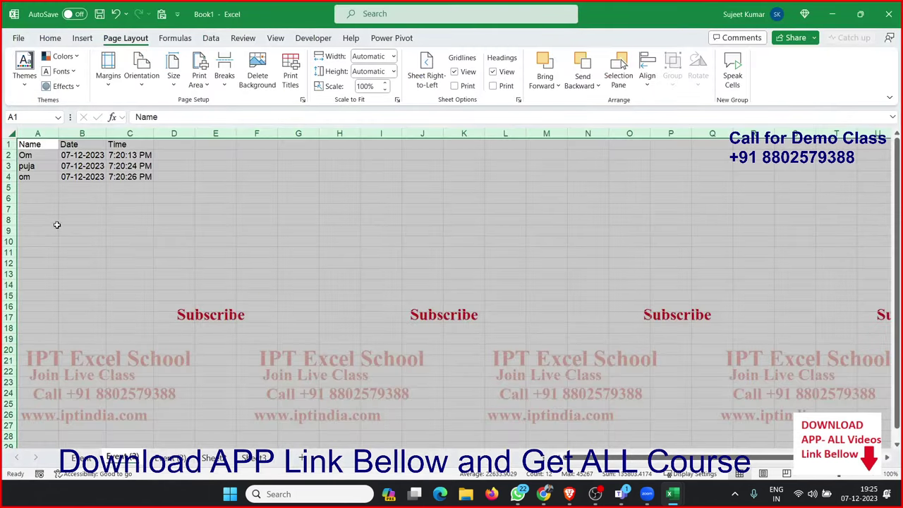
- Protect the Event (2) sheet with a password, entering it twice
click(46, 176)
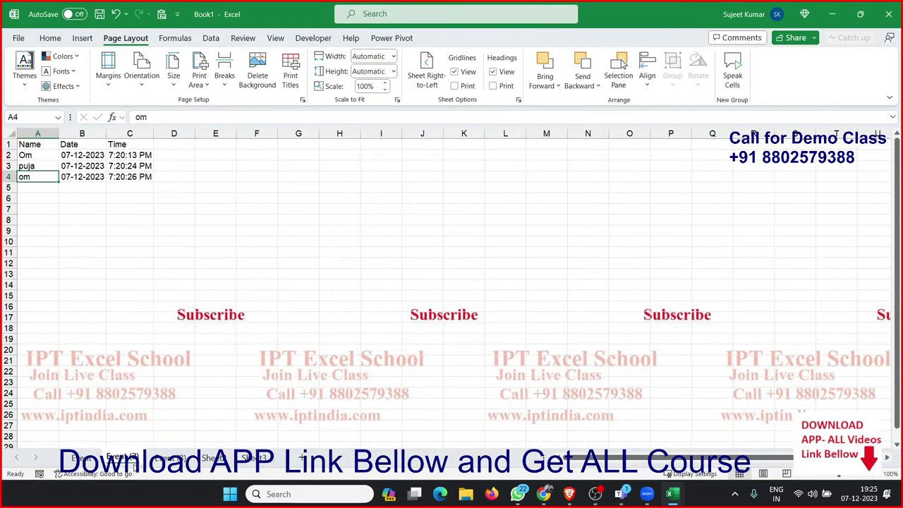
right_click(132, 461)
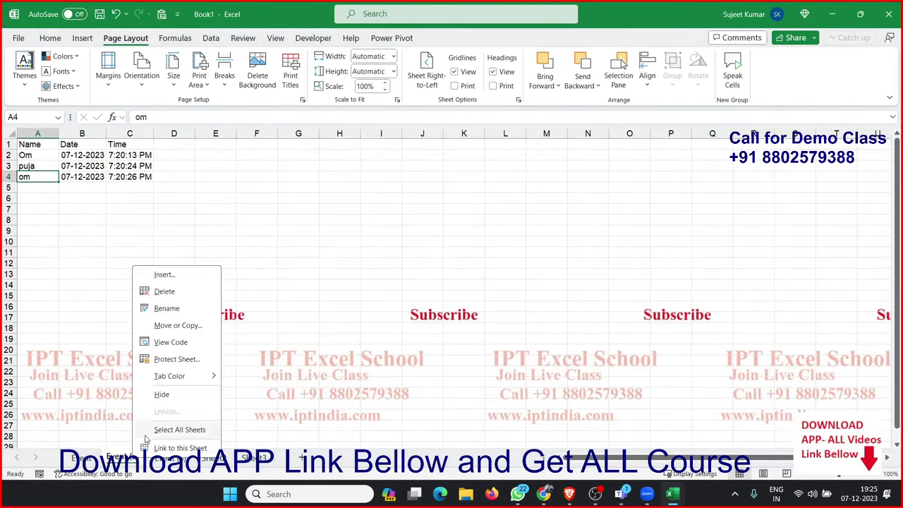
click(170, 360)
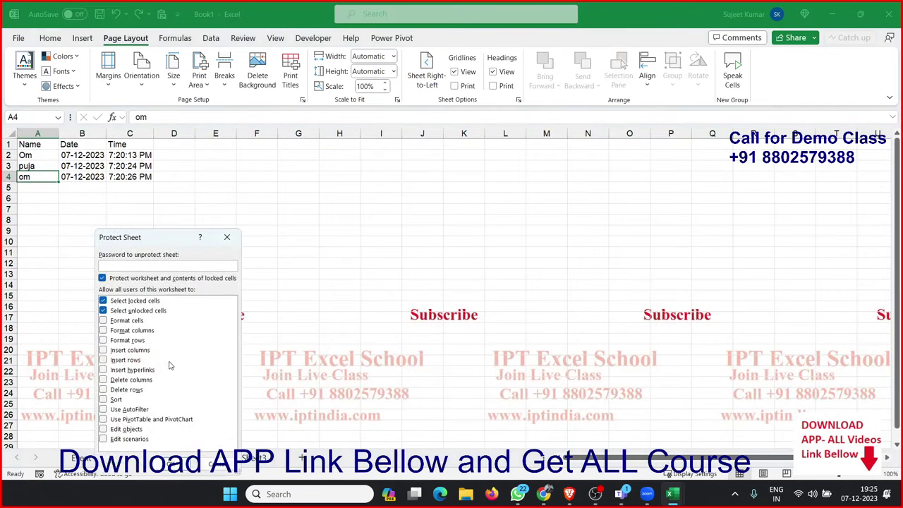
click(175, 463)
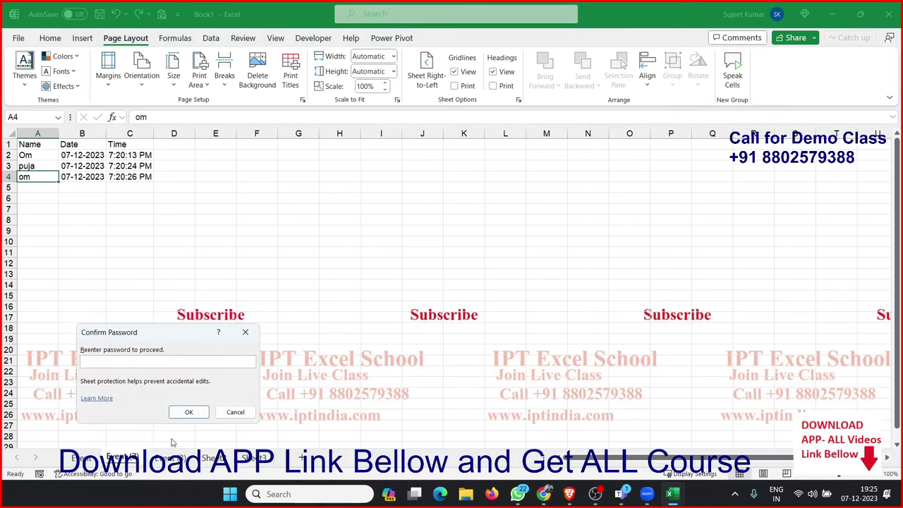
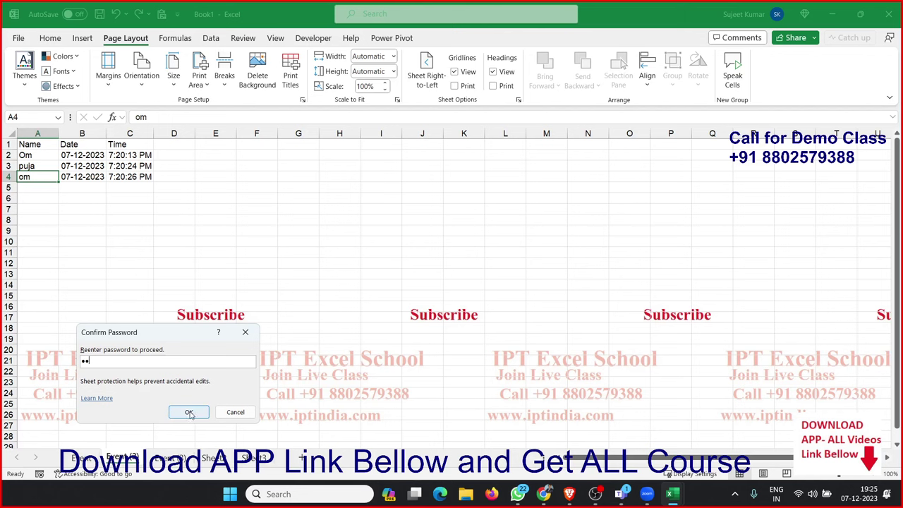
click(189, 413)
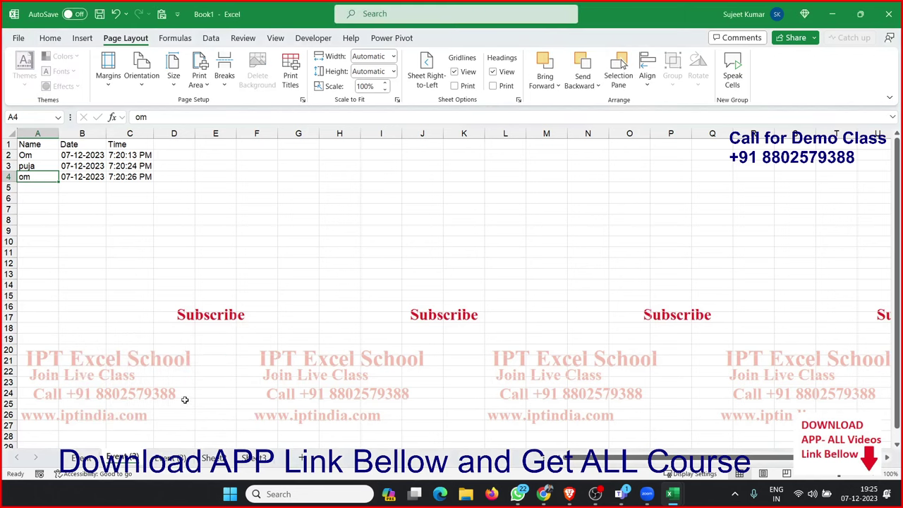
- Check that cell A5 can't be edited, dismiss the warning, and switch to the VBA editor
click(42, 189)
double_click(42, 188)
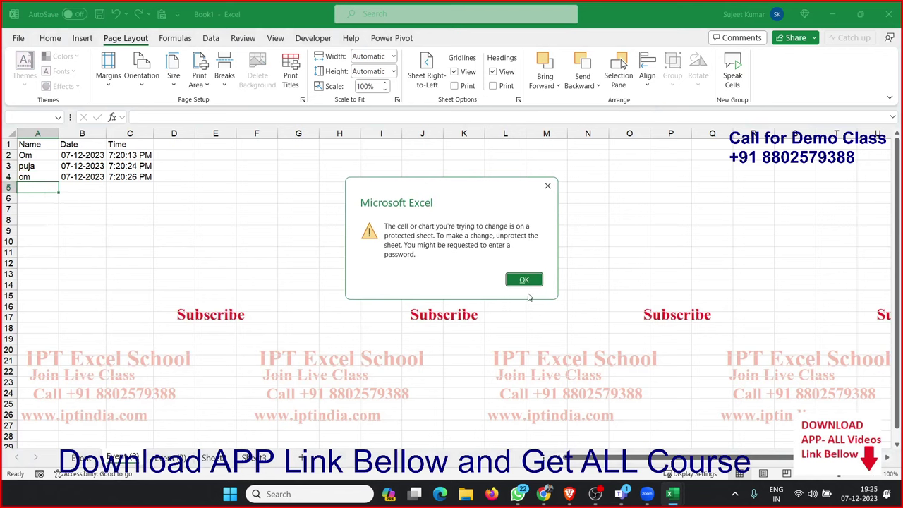
click(528, 280)
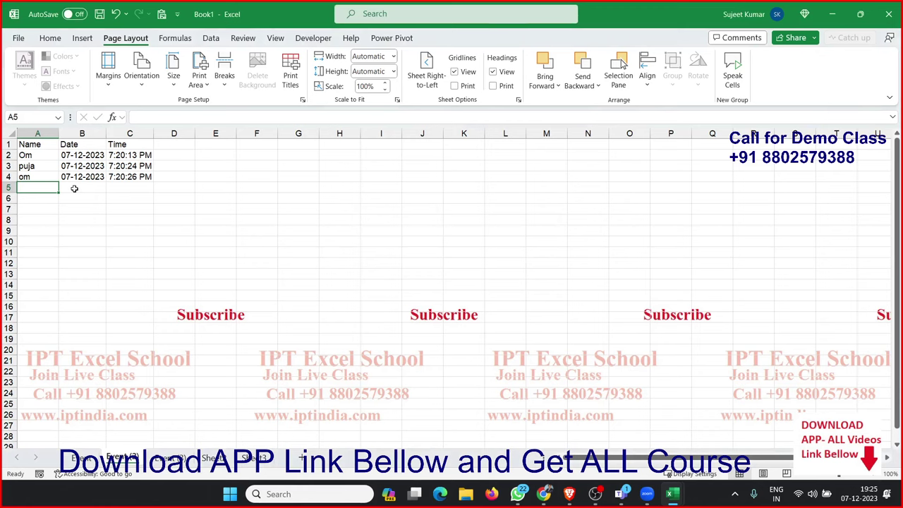
key(alt+F11)
key(alt+F11)
- Select the whole worksheet and remove its sheet protection
click(12, 135)
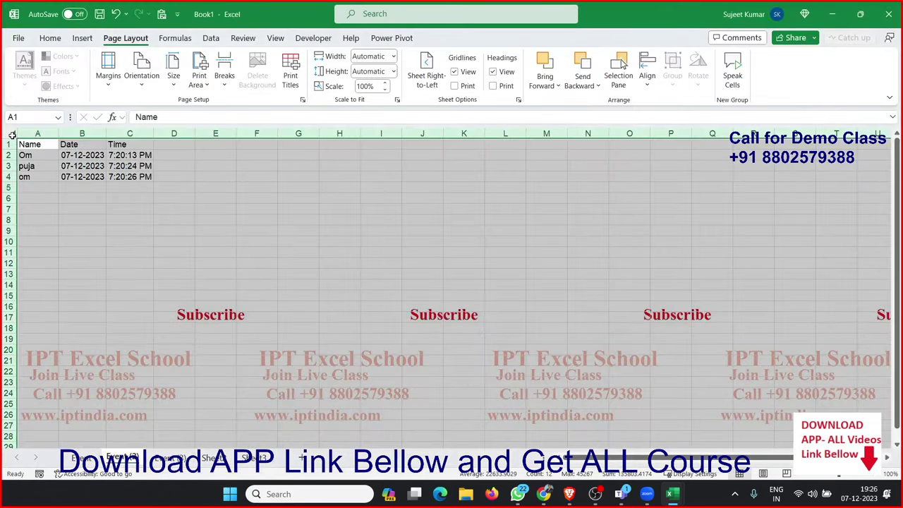
right_click(12, 135)
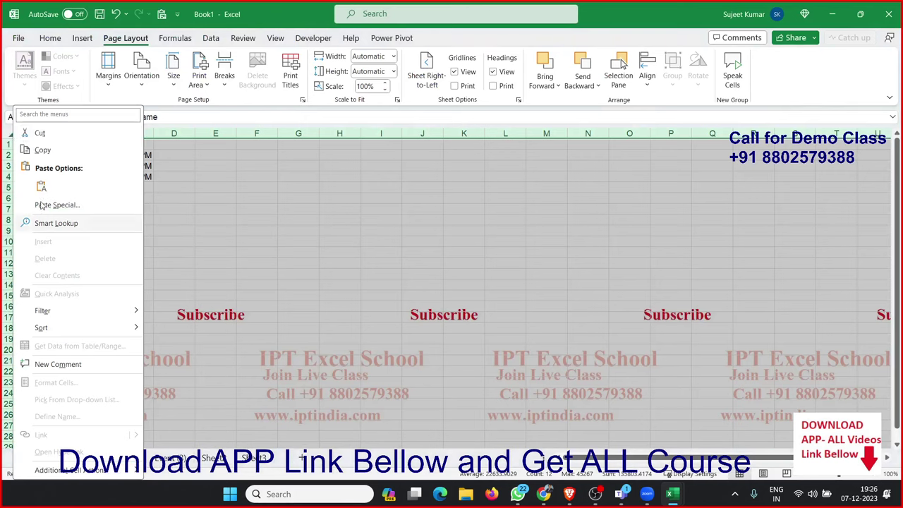
click(156, 417)
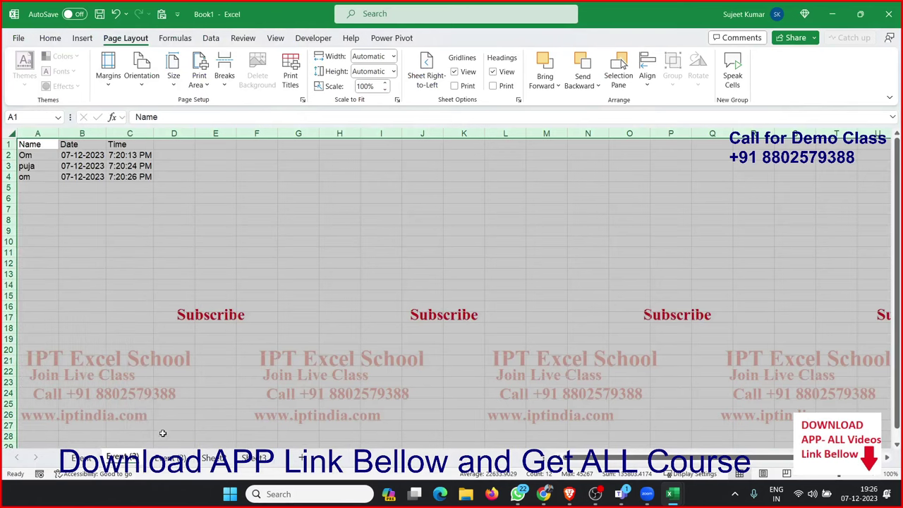
right_click(131, 460)
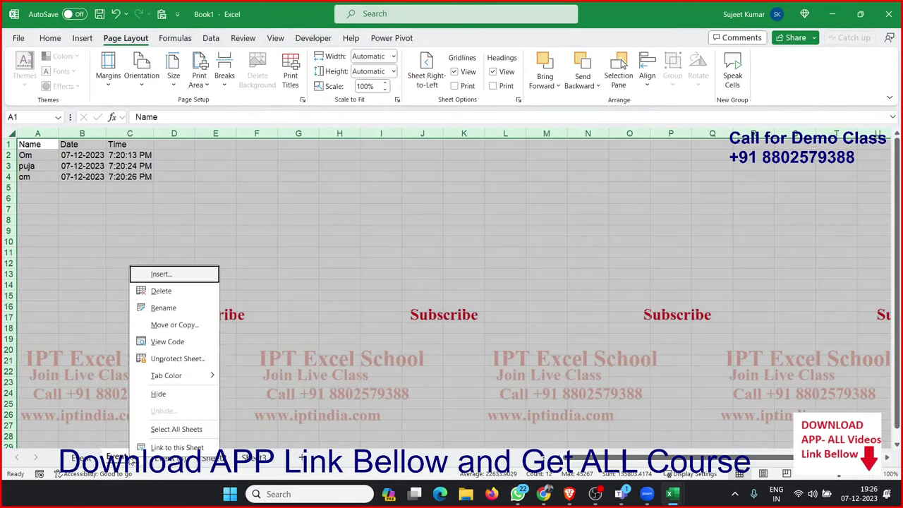
click(171, 358)
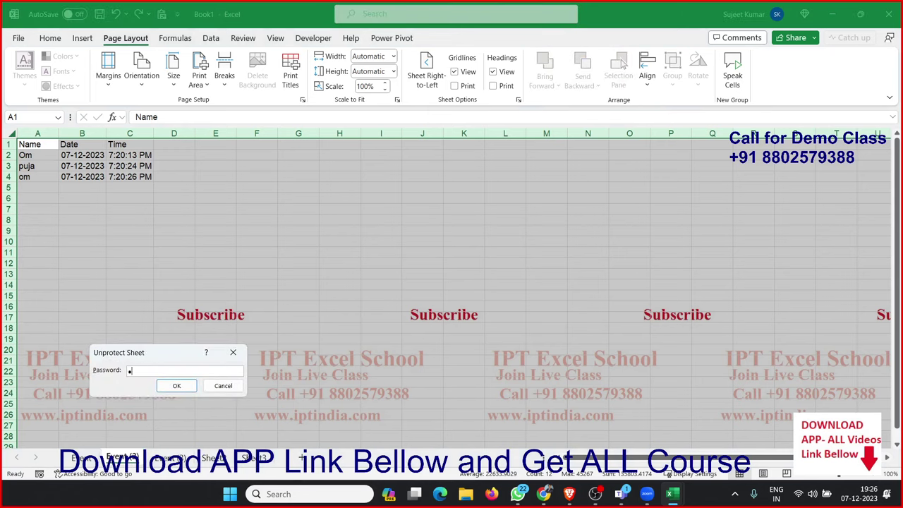
key(Return)
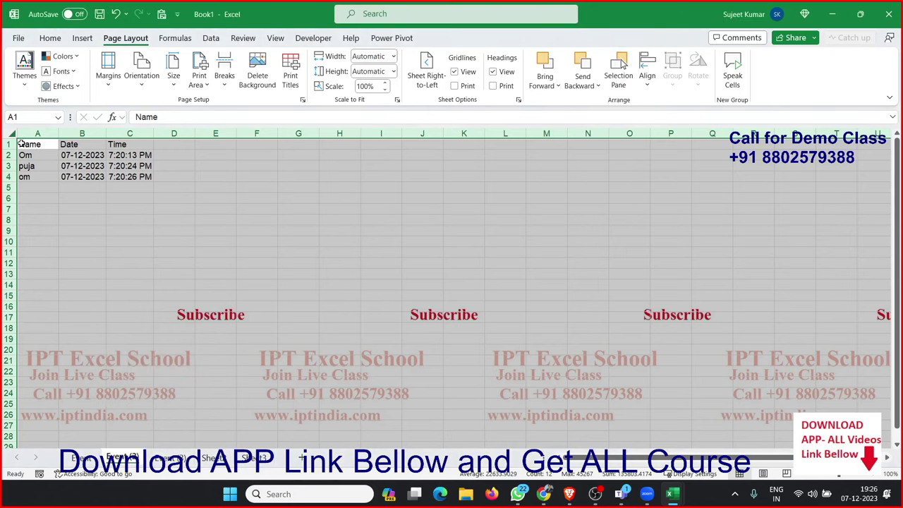
- Clear the Locked option for all cells in Format Cells
right_click(21, 146)
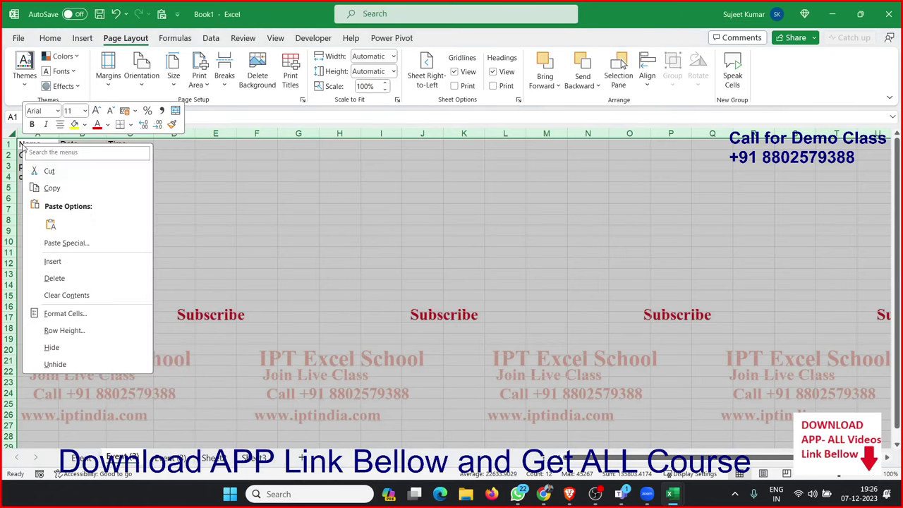
click(77, 319)
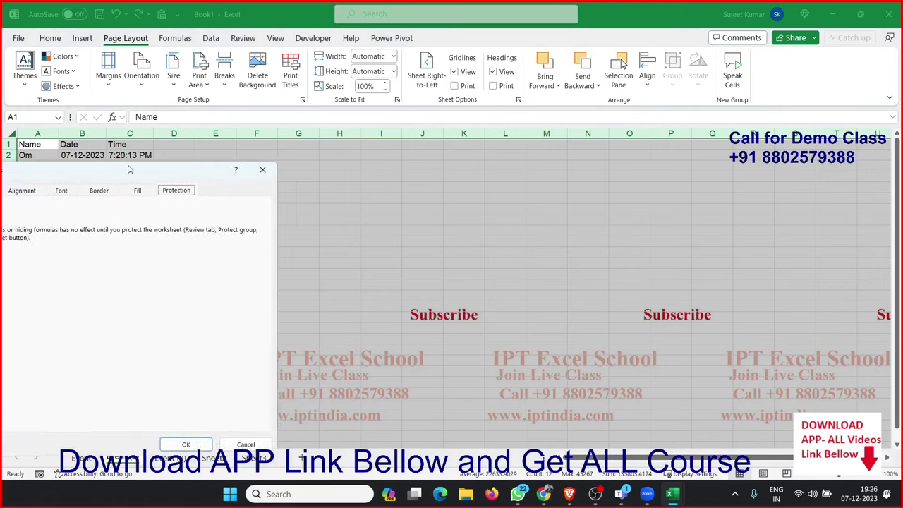
click(150, 204)
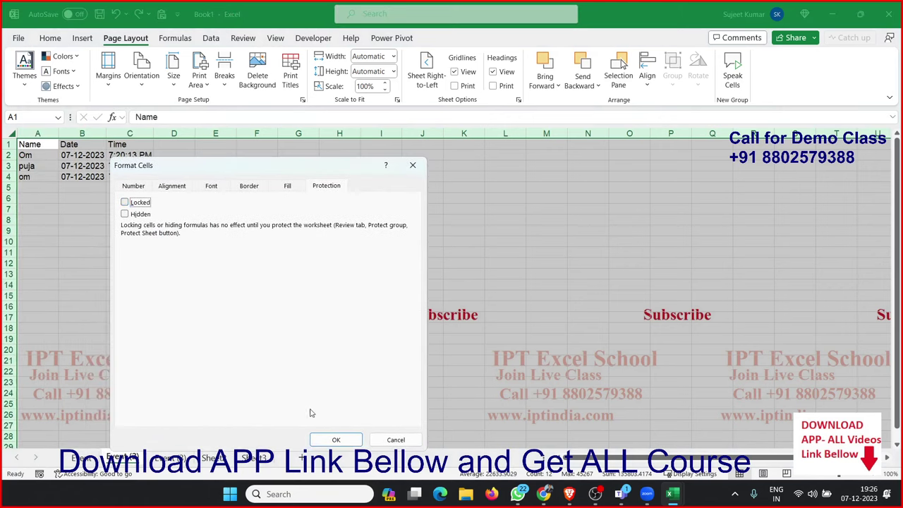
click(339, 440)
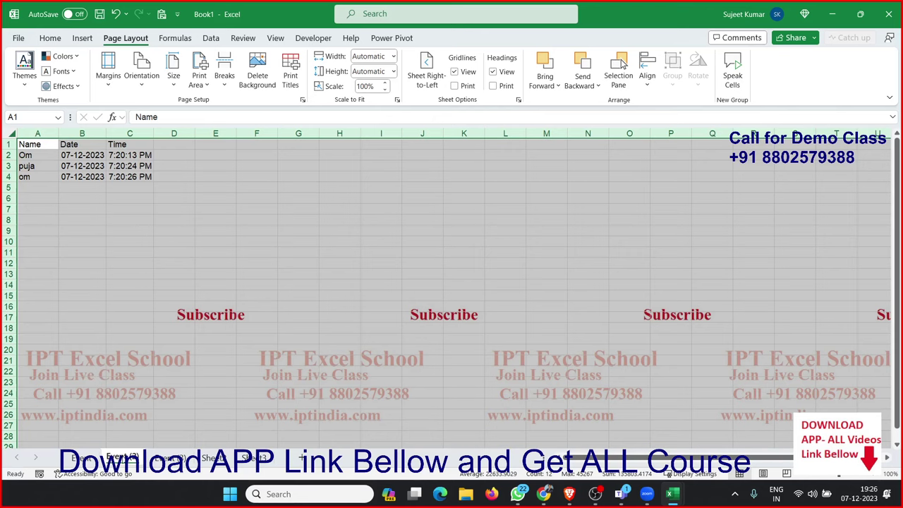
- Protect the sheet again, entering and confirming the password
right_click(123, 458)
click(153, 356)
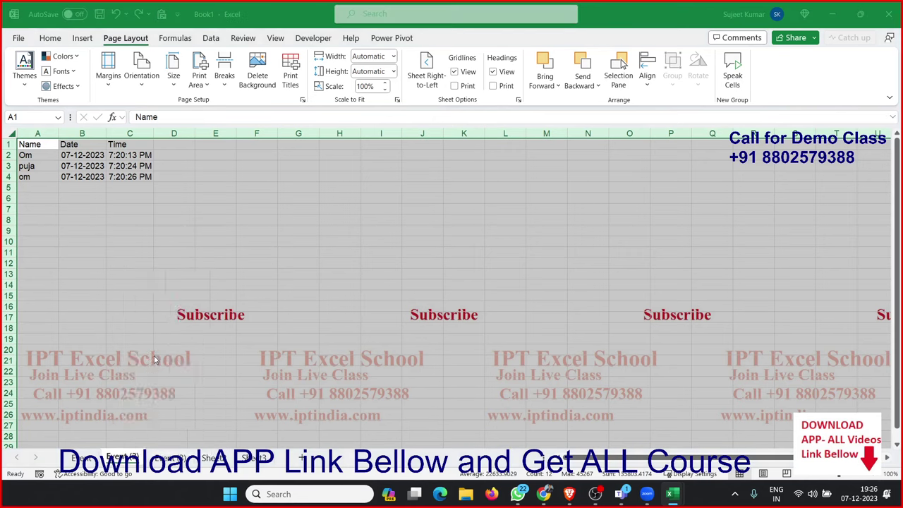
key(Return)
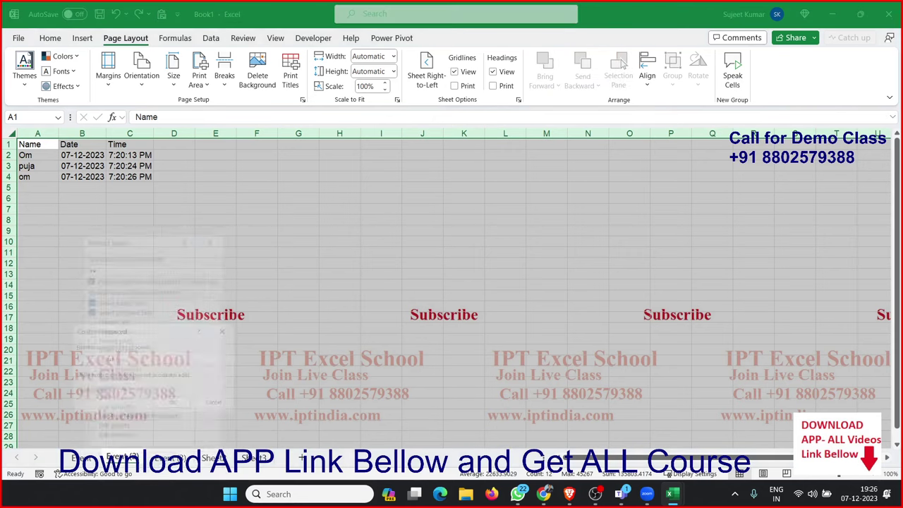
key(Return)
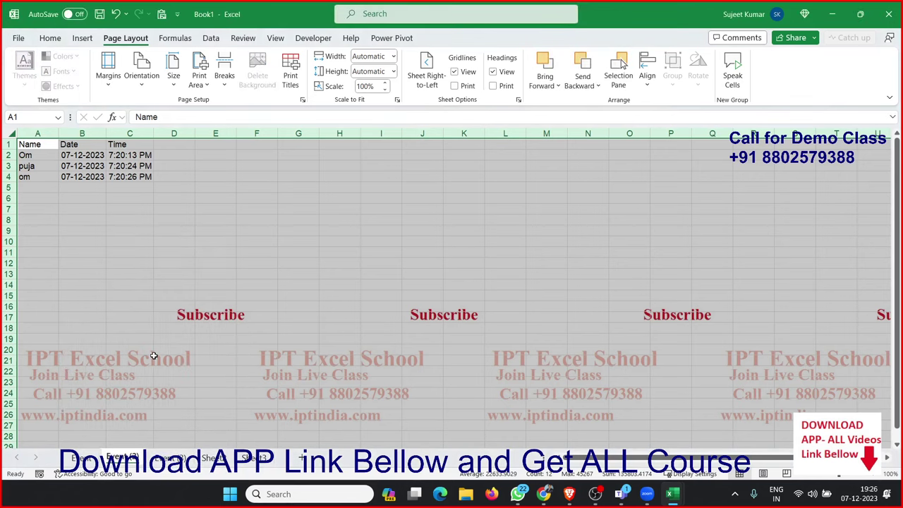
- Enter two new names in A5 and A6 so their date and time are stamped
click(46, 189)
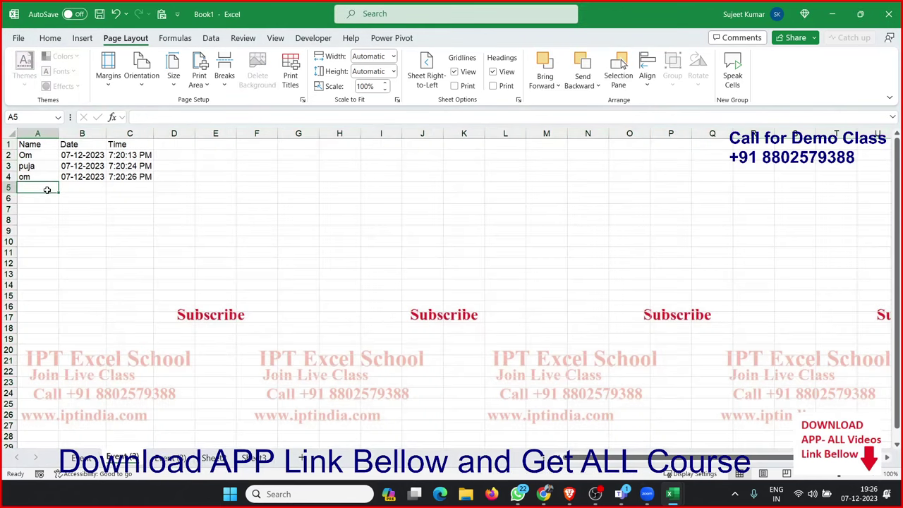
text(om)
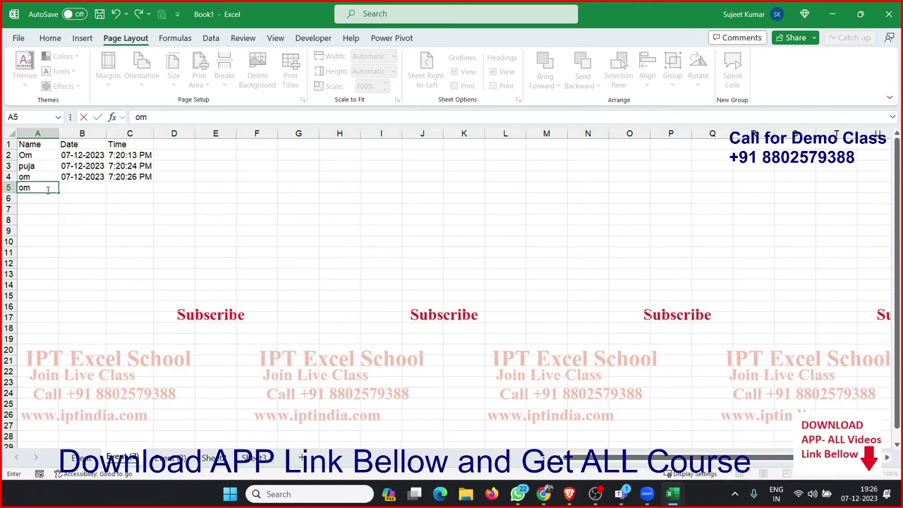
key(Return)
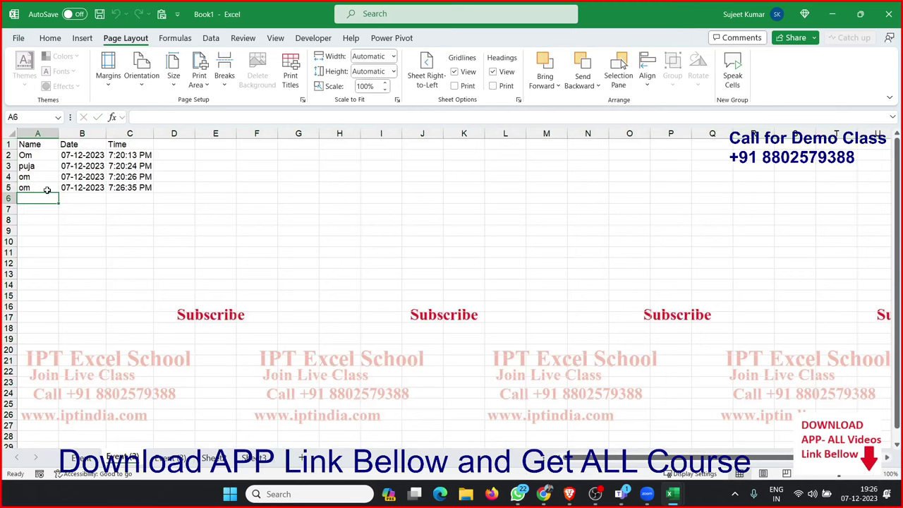
text(uday)
key(Return)
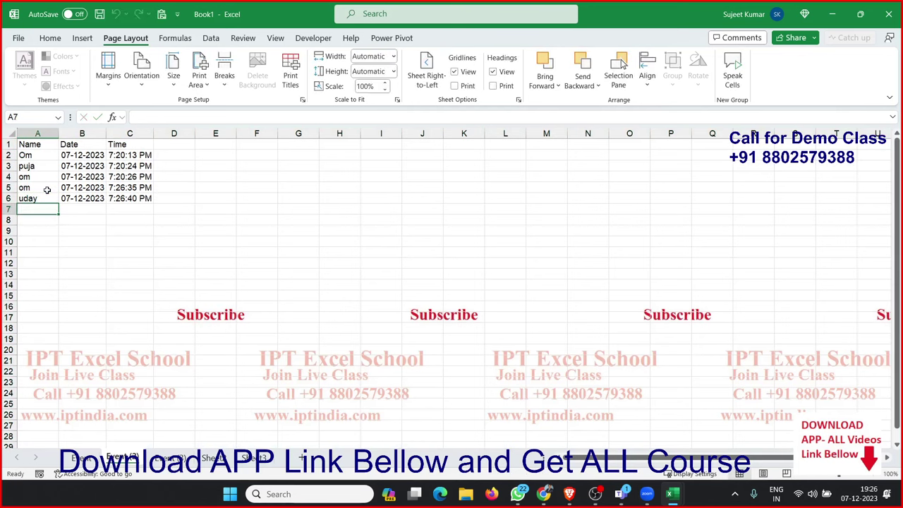
- Try editing the logged row 5 entries, dismissing the protected-sheet warnings
key(Up)
key(Up)
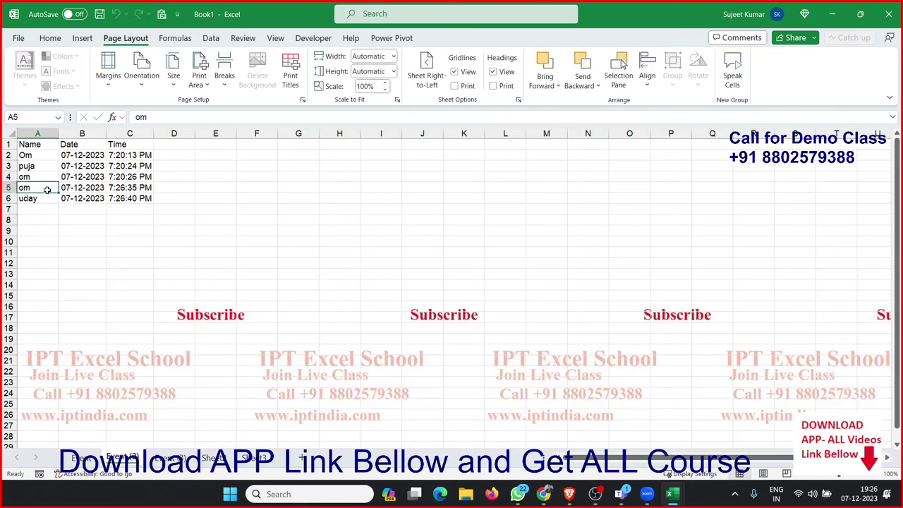
double_click(46, 190)
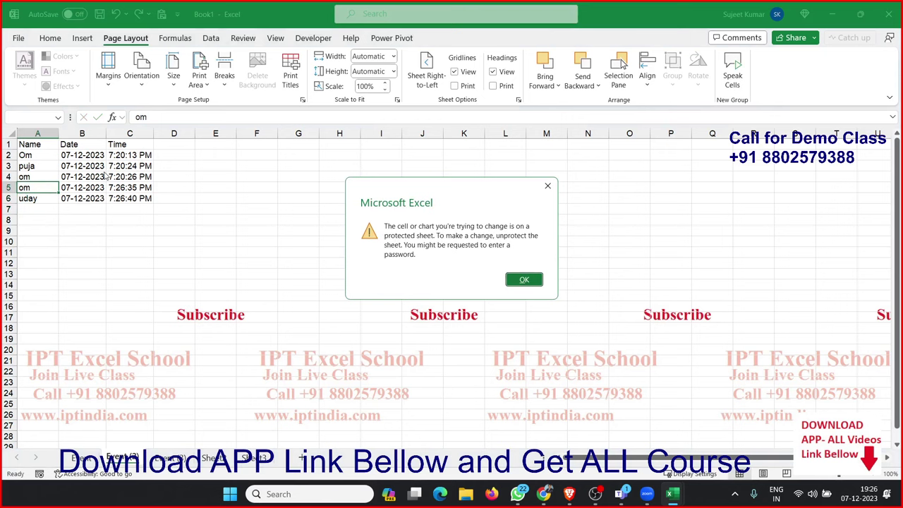
key(Return)
key(Right)
key(Right)
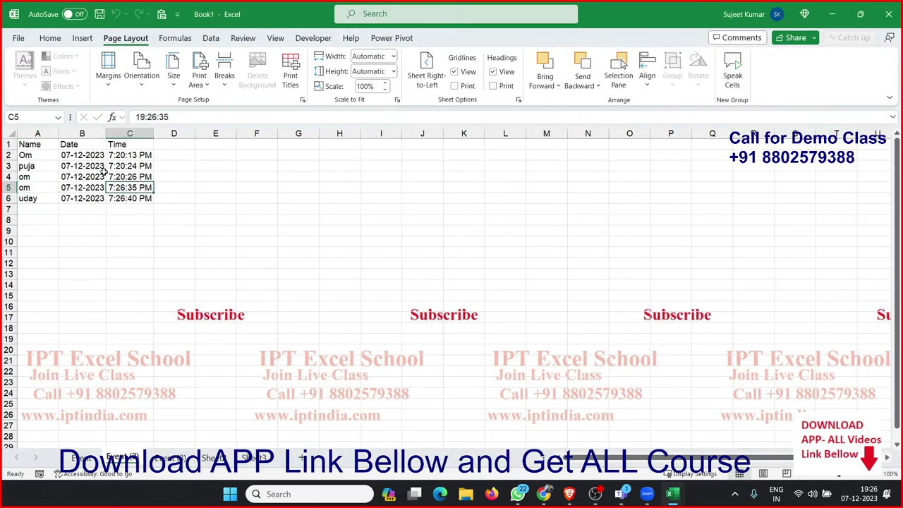
key(Left)
key(Left)
key(Down)
key(Down)
key(Right)
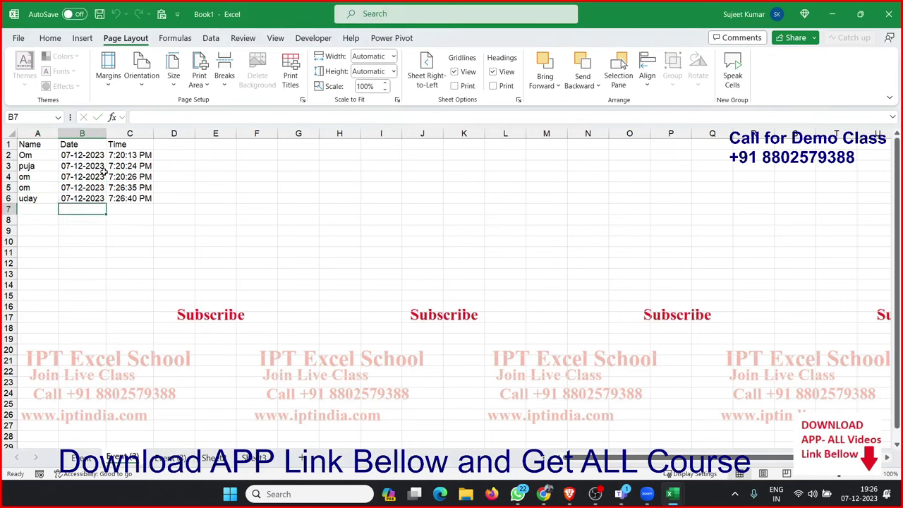
key(Delete)
key(Return)
- Navigate column A from row 7 back up through the name entries to the header
key(Left)
key(ctrl+shift+Down)
key(ctrl+Up)
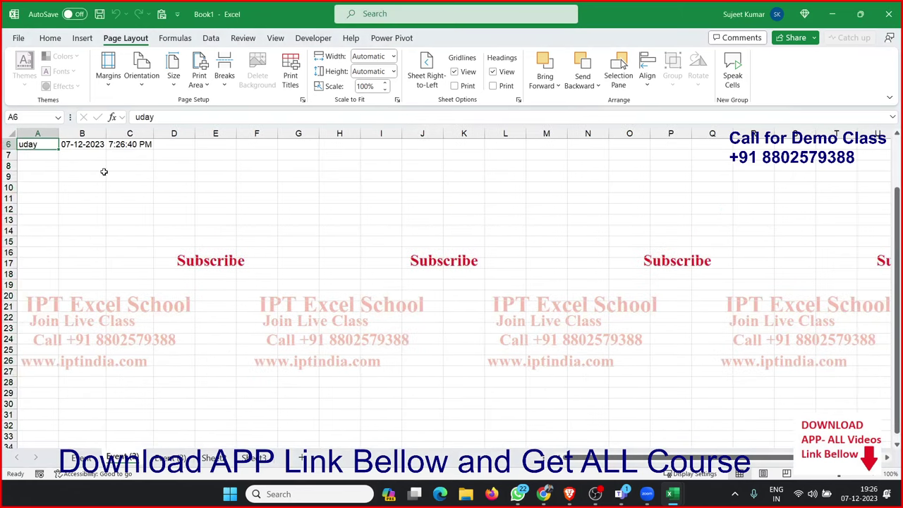
key(Up)
key(Up)
key(Up)
key(Up)
key(Up)
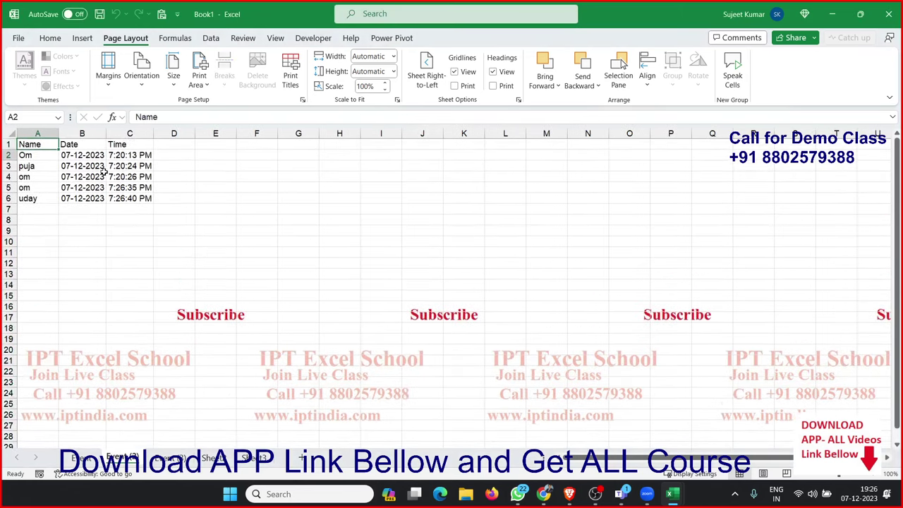
key(Down)
key(Down)
key(Down)
key(Down)
key(Down)
key(Down)
key(Up)
key(Up)
key(Up)
key(Up)
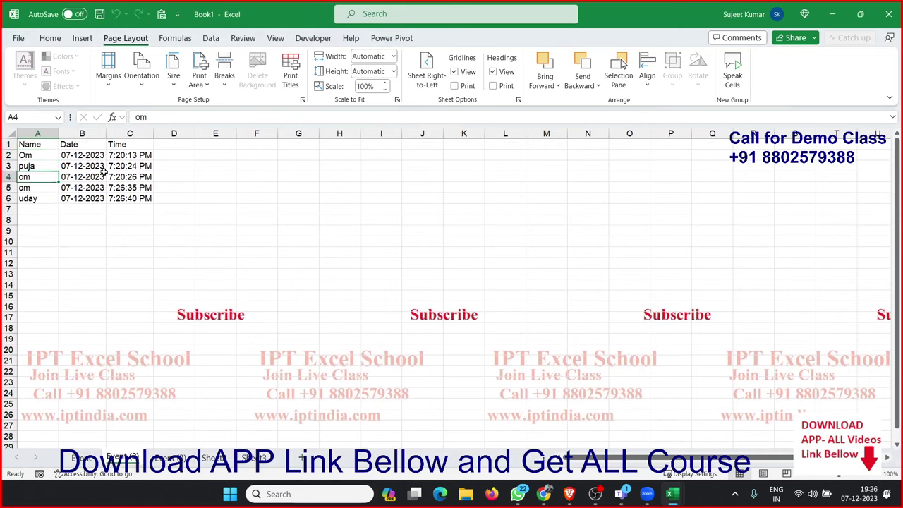
key(Up)
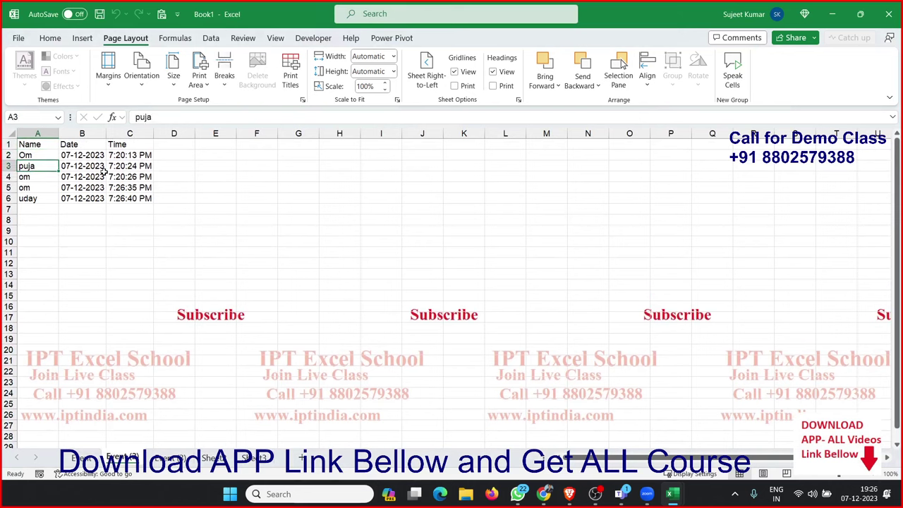
key(alt+F11)
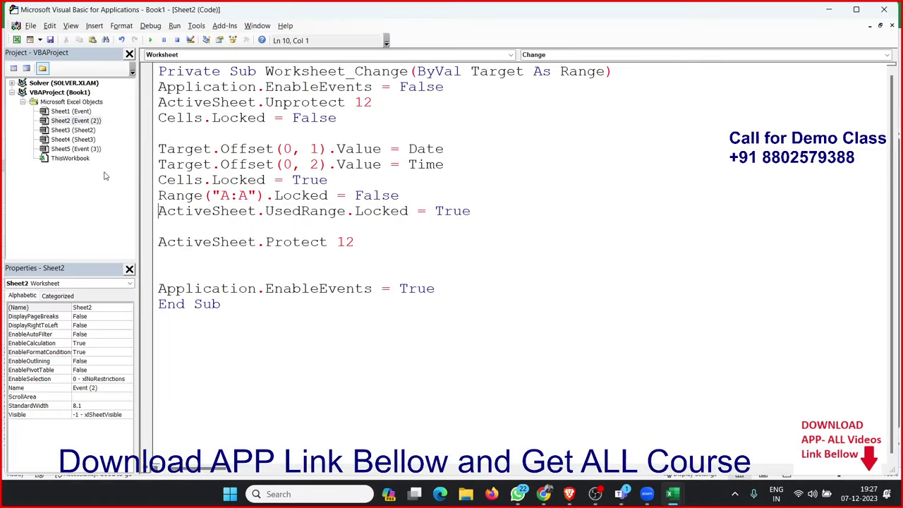
key(Up)
key(Up)
key(Up)
key(shift+Down)
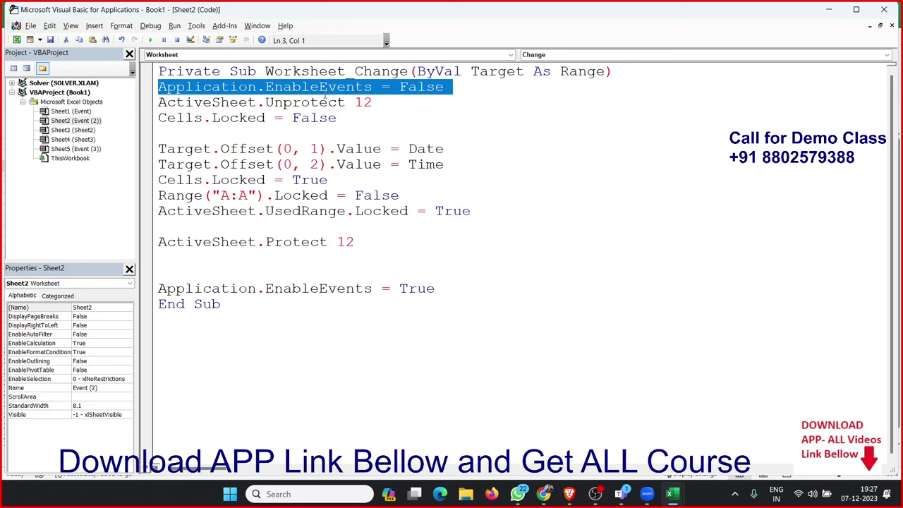
key(Right)
key(shift+Down)
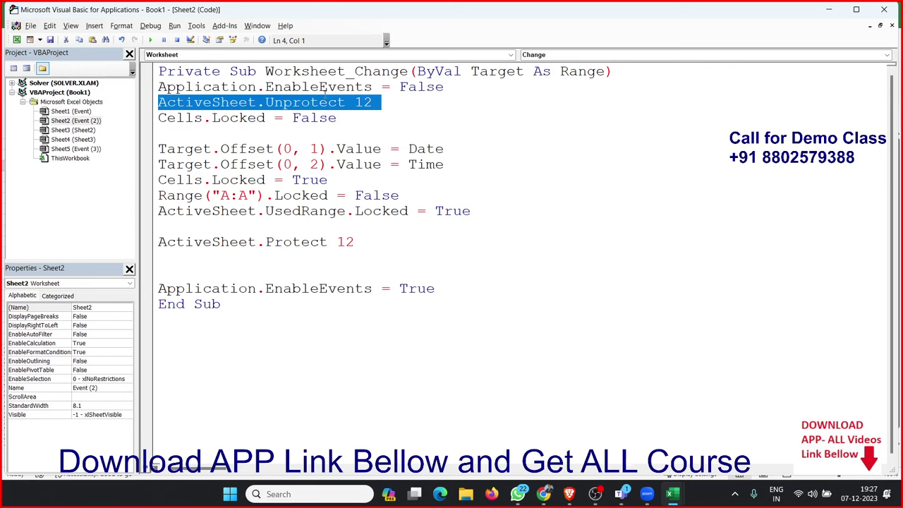
key(Right)
key(shift+Down)
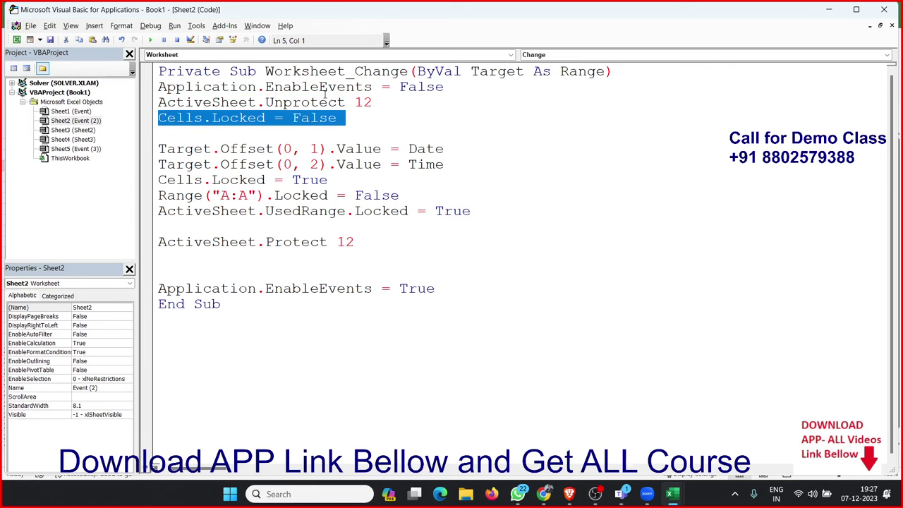
key(Right)
key(Down)
key(shift+Down)
key(shift+Down)
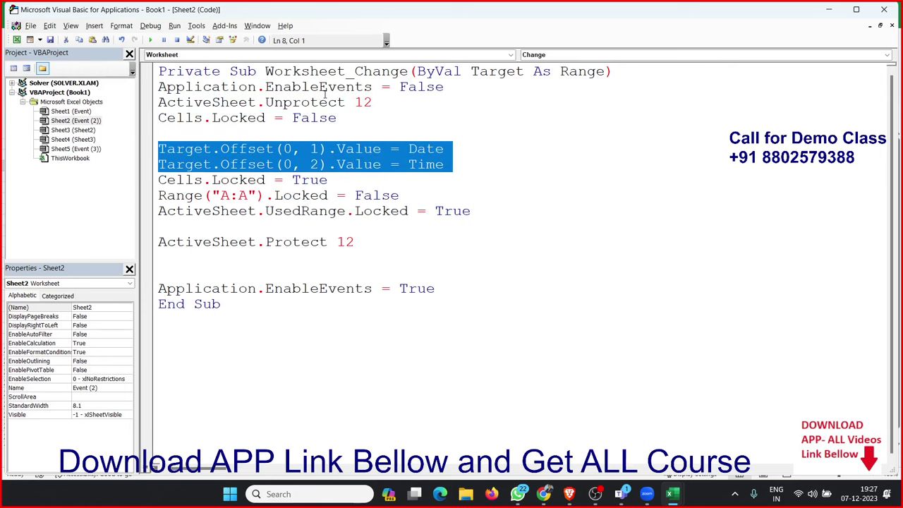
key(Right)
key(shift+Down)
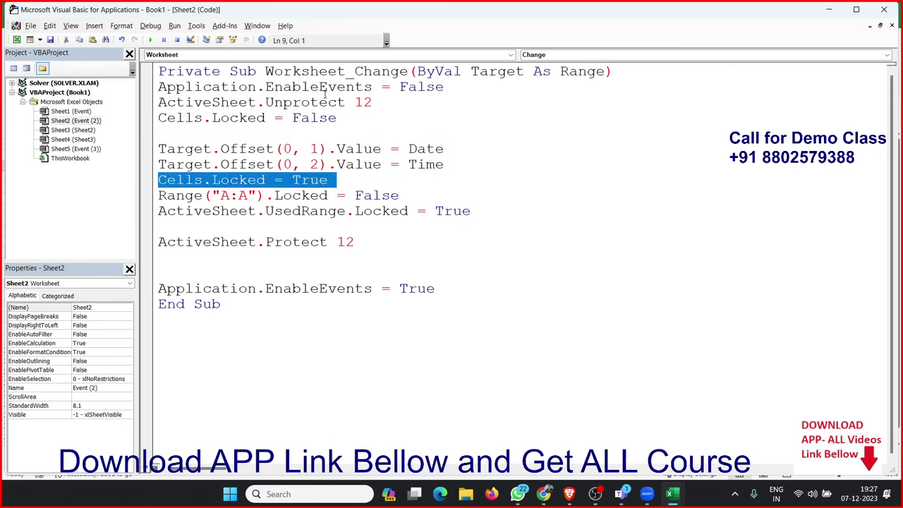
key(Right)
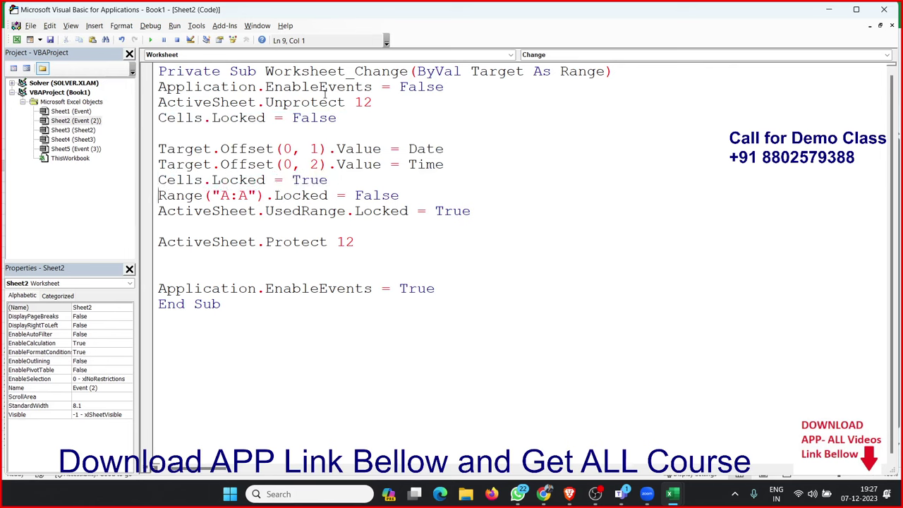
key(shift+Down)
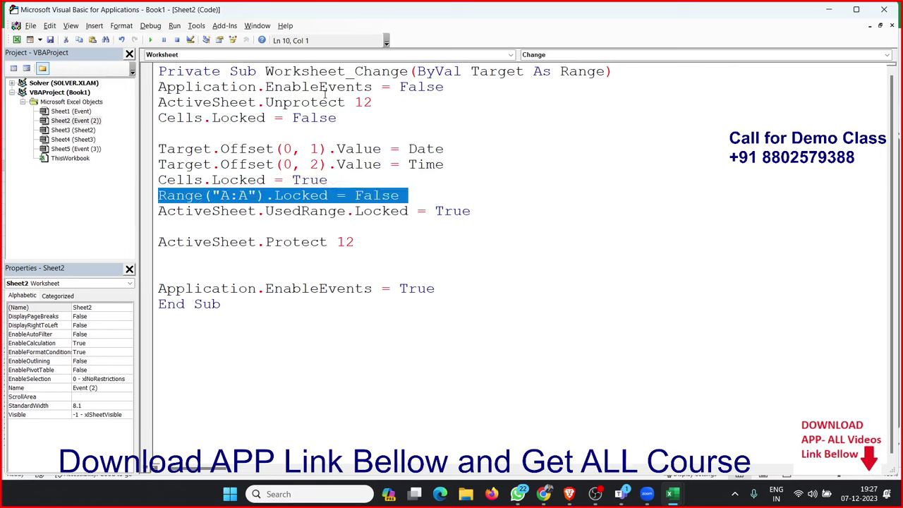
key(Right)
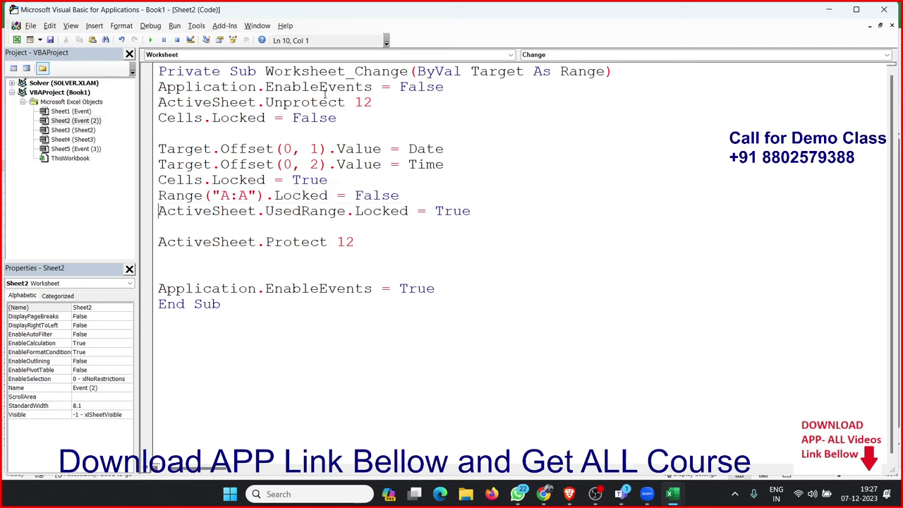
key(shift+Down)
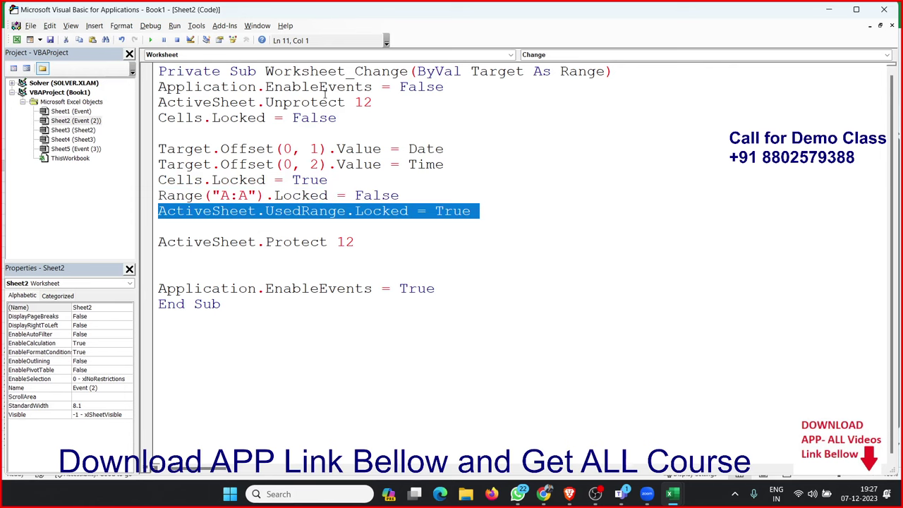
key(Right)
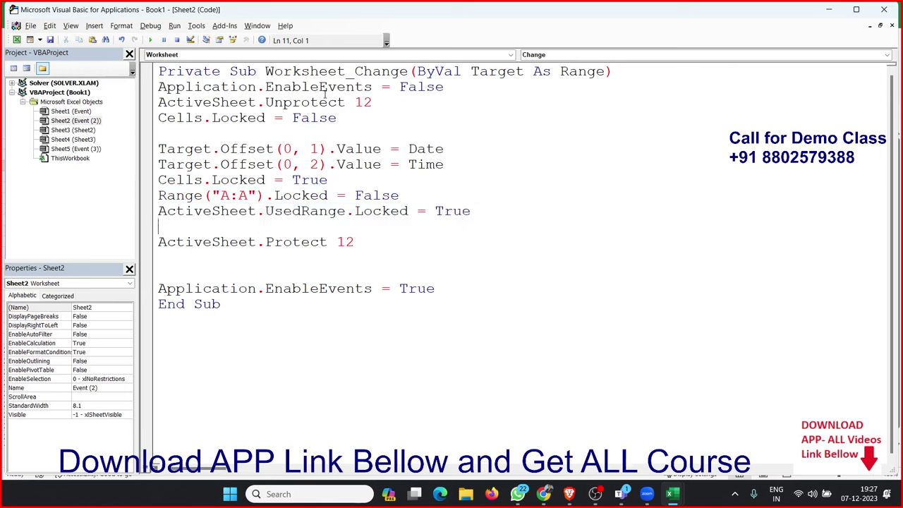
key(Down)
key(shift+Down)
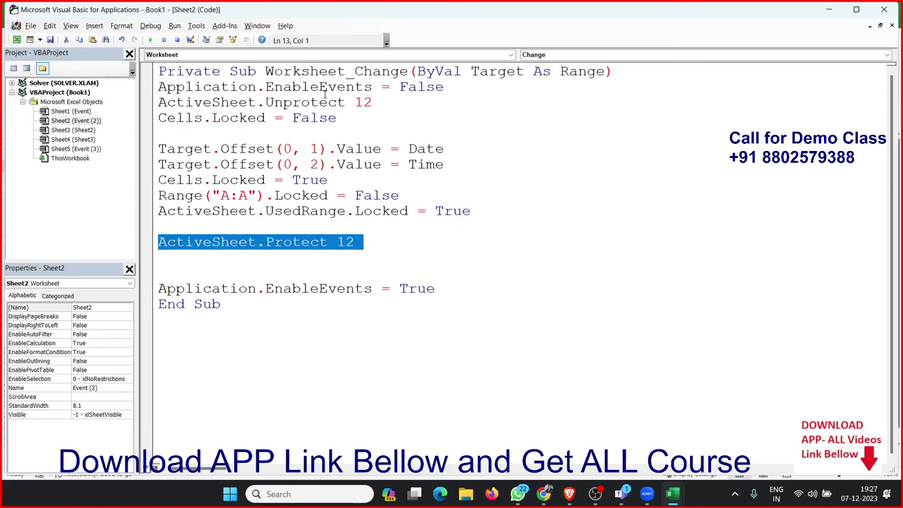
key(Up)
key(Up)
key(Up)
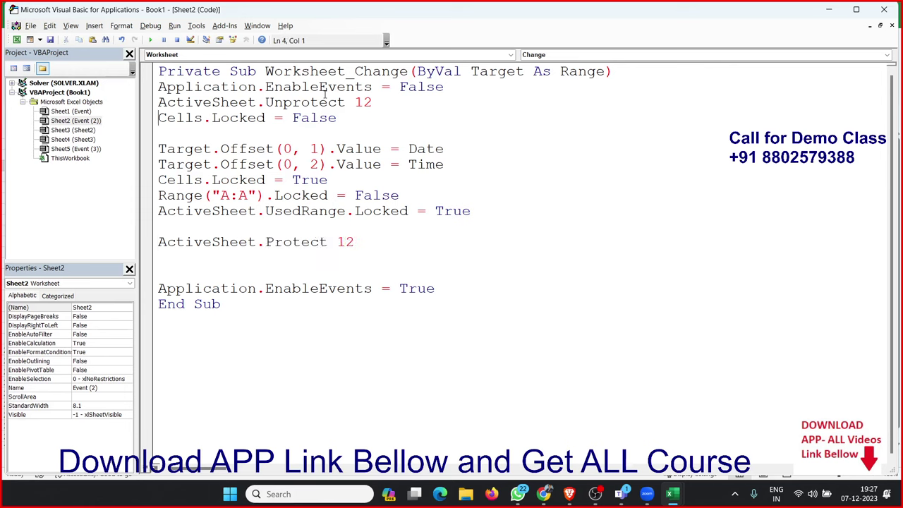
key(Up)
key(Up)
key(Down)
key(Down)
key(Up)
key(shift+End)
key(Right)
key(Up)
key(shift+Down)
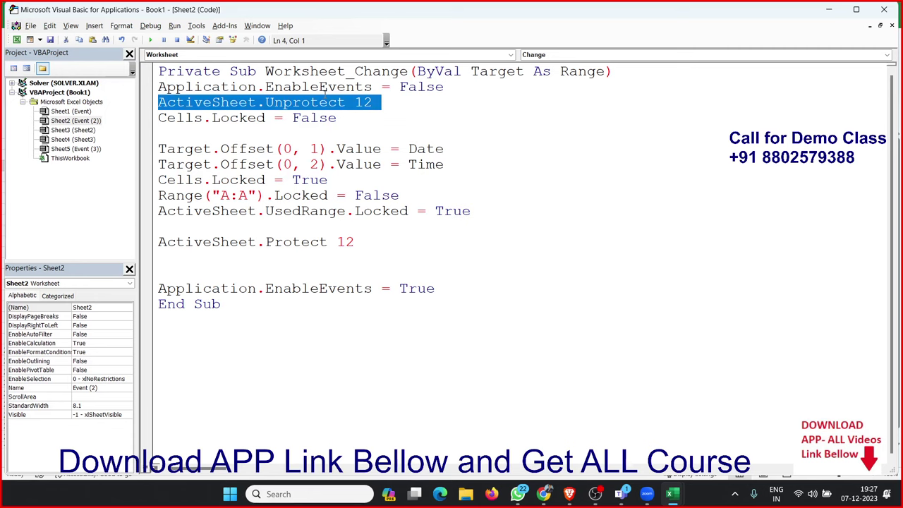
key(Right)
key(shift+Down)
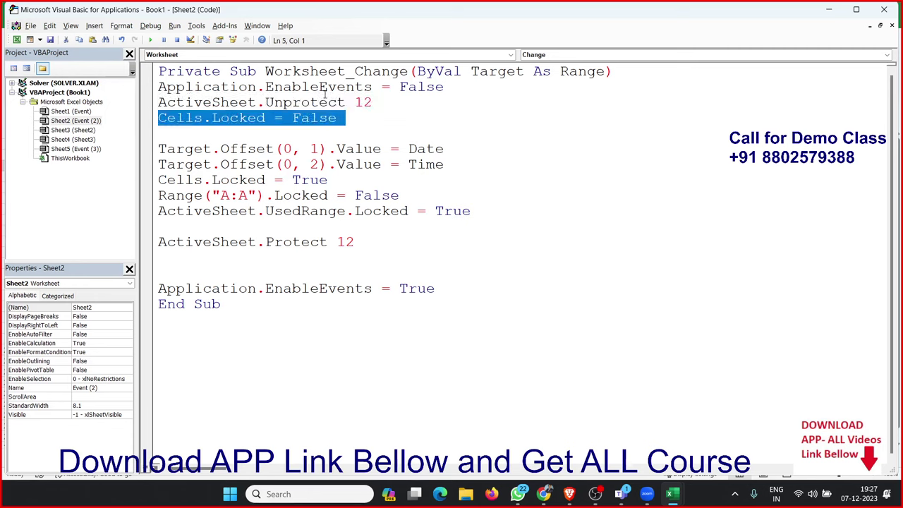
key(Right)
key(Down)
key(Down)
key(Down)
key(shift+Down)
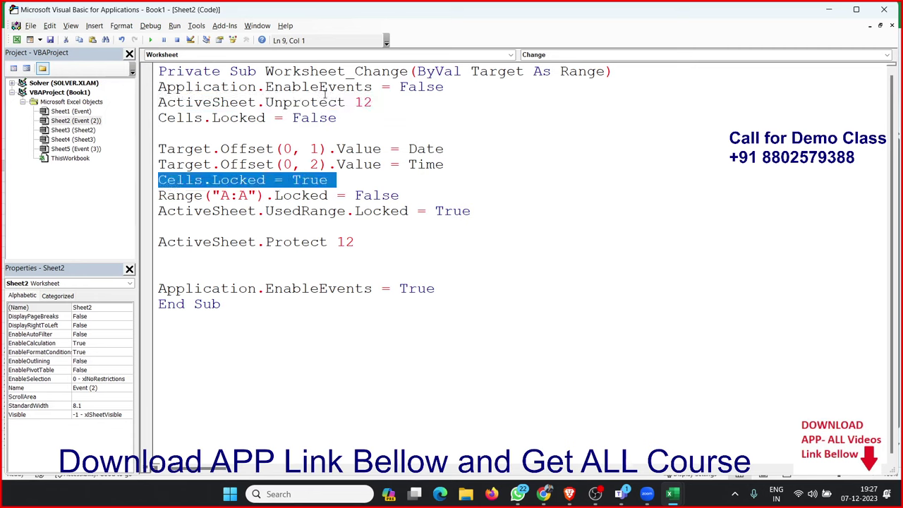
key(Right)
key(shift+Down)
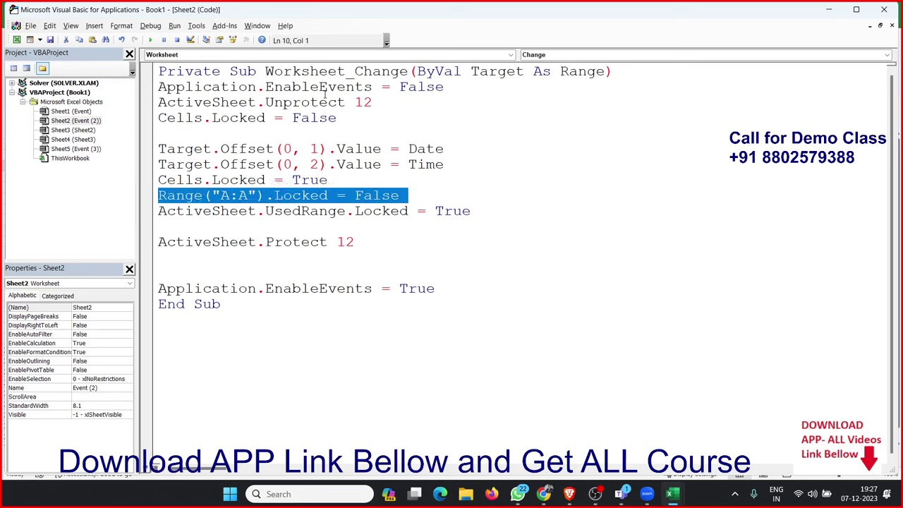
key(Right)
key(shift+Down)
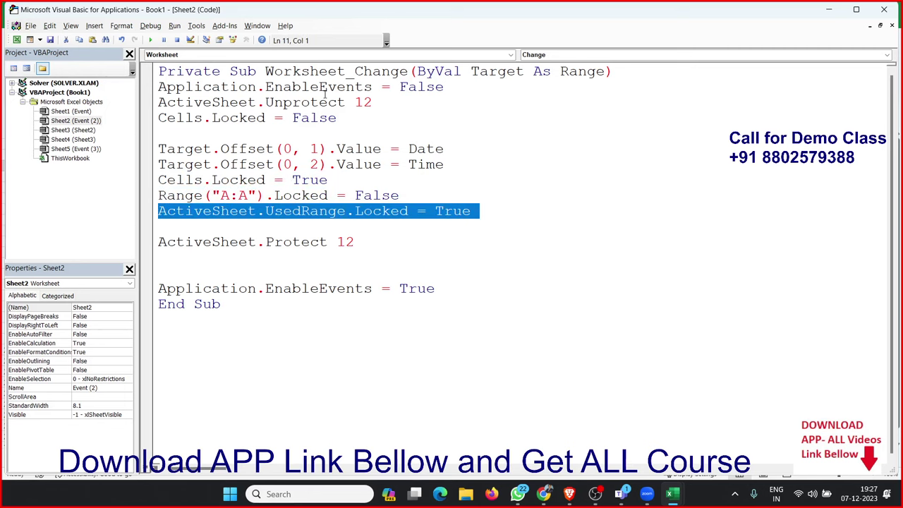
key(Right)
key(Down)
key(shift+Down)
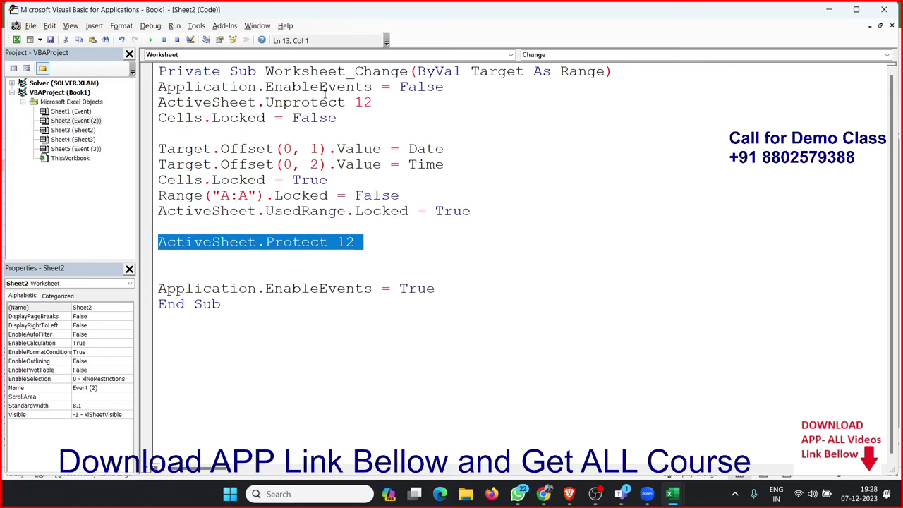
- Check the Excel sheet, return to the editor, and browse Sheet2's worksheet event list
key(Right)
key(alt+F11)
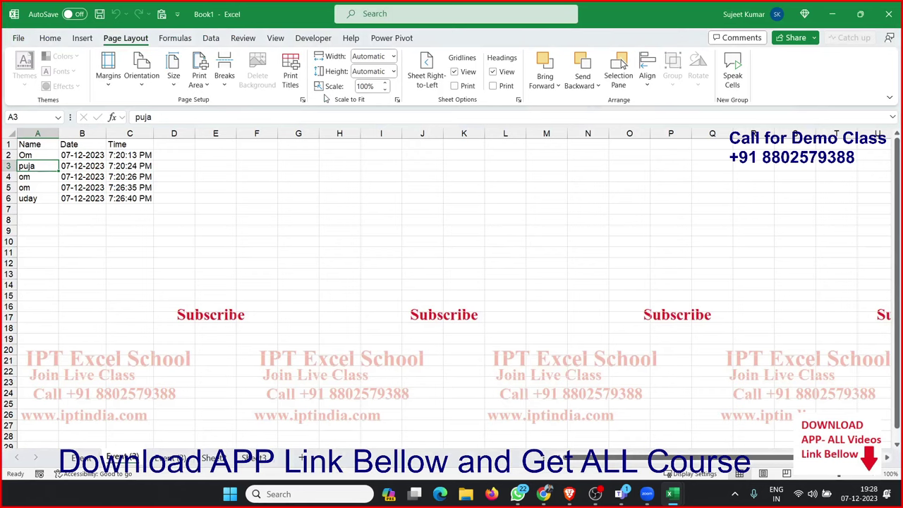
key(alt+F11)
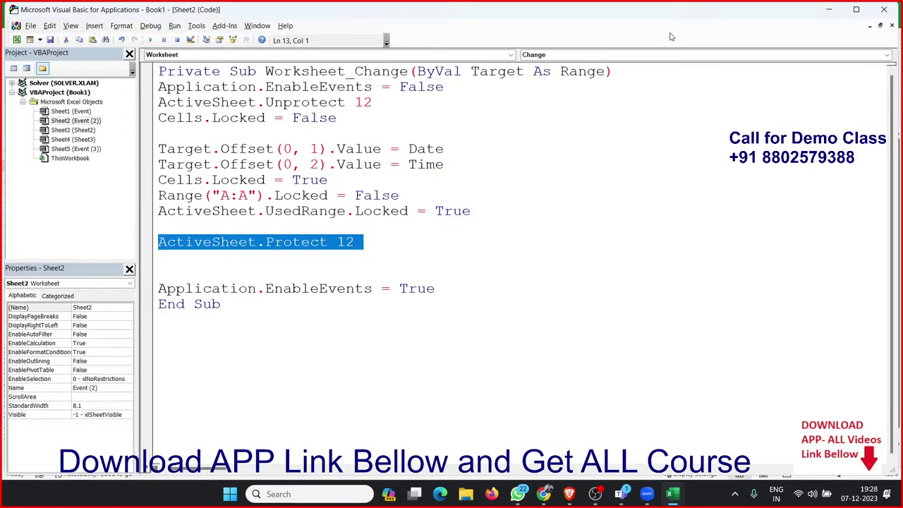
click(655, 55)
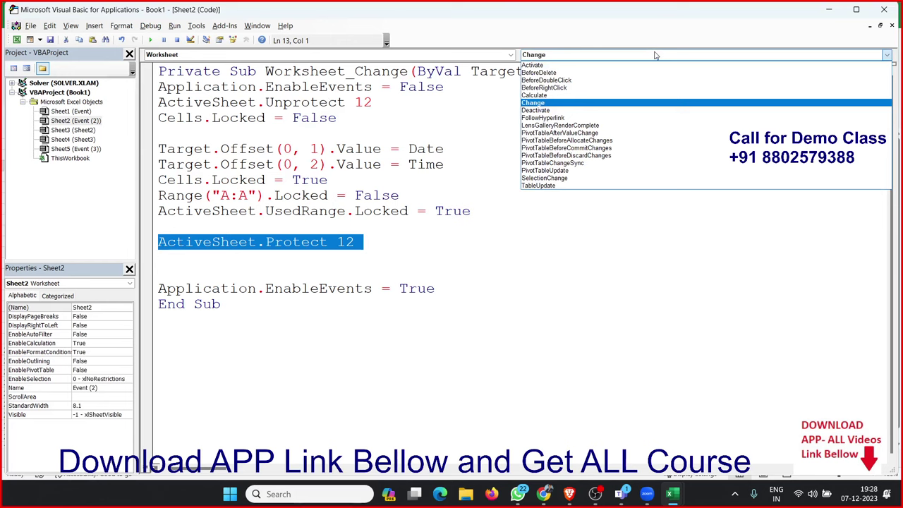
click(410, 129)
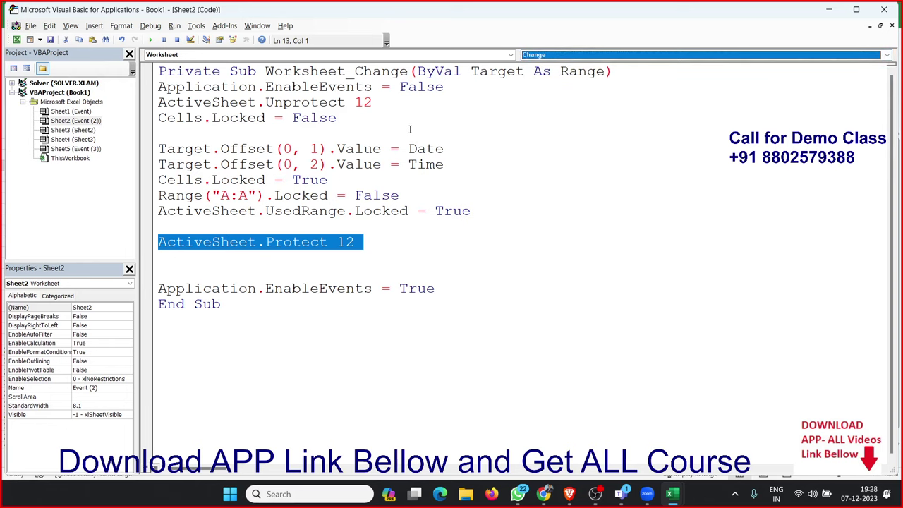
- Look at Excel again, then select ThisWorkbook in the Project Explorer
key(alt+F11)
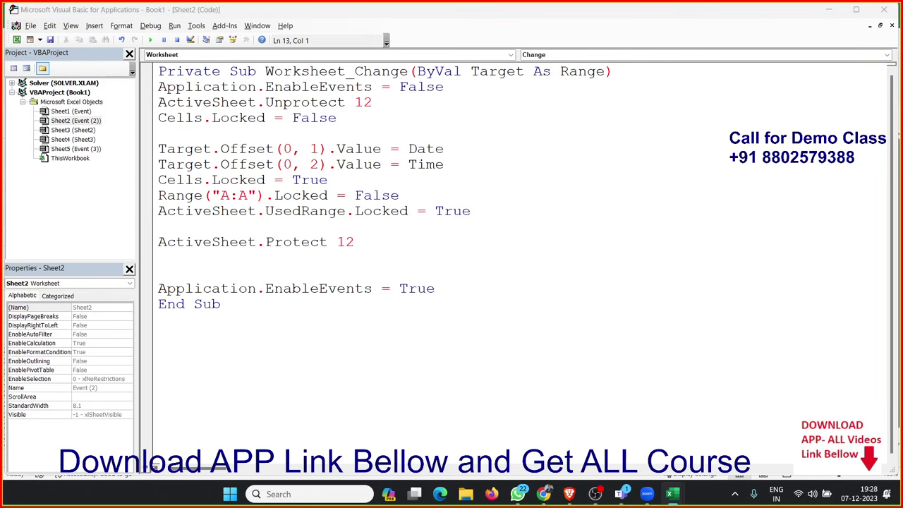
click(355, 337)
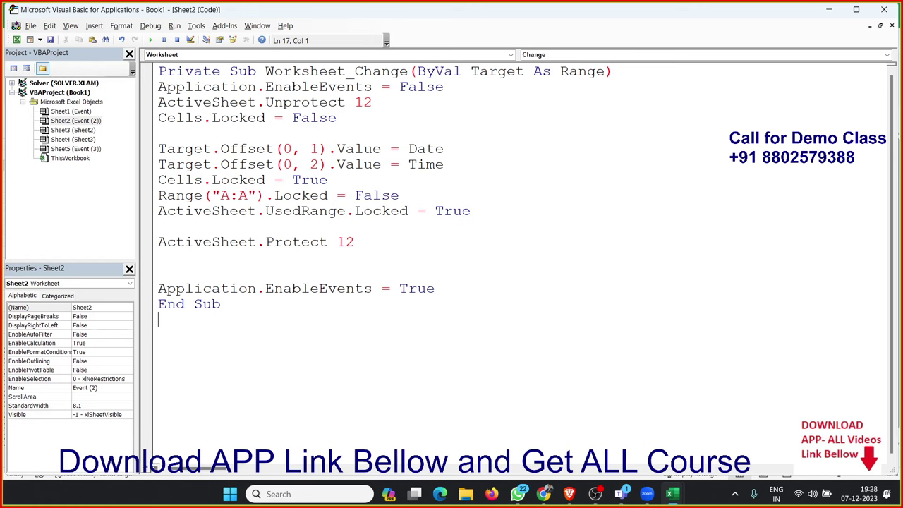
key(alt+F11)
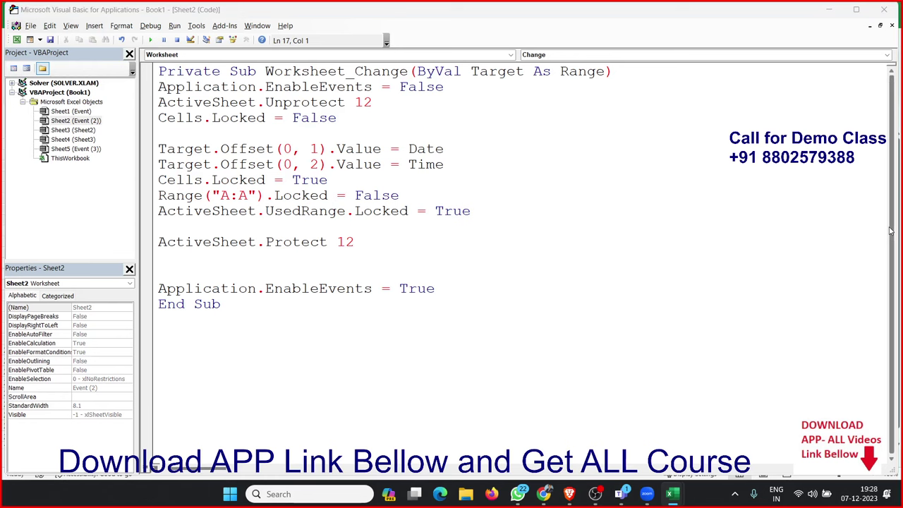
click(60, 160)
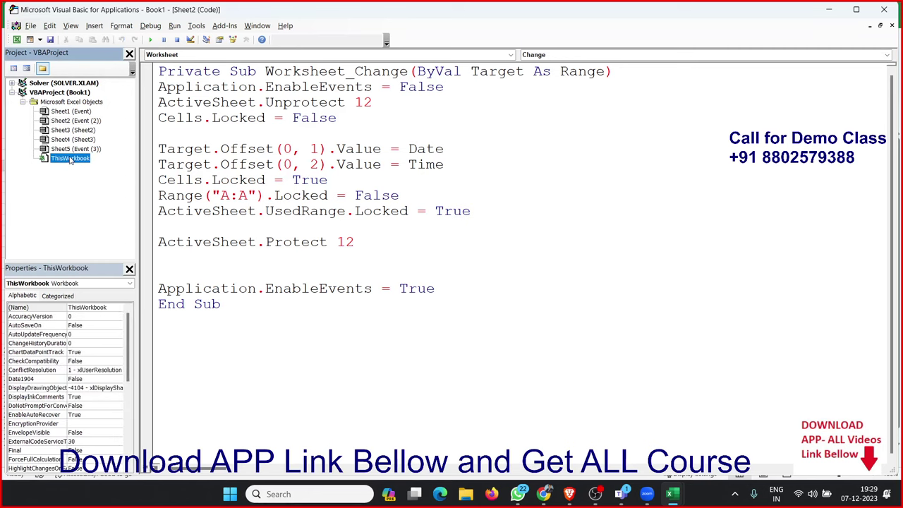
- Open ThisWorkbook's code and add a Workbook_BeforeClose procedure containing ActiveWorkbook.Save
double_click(69, 159)
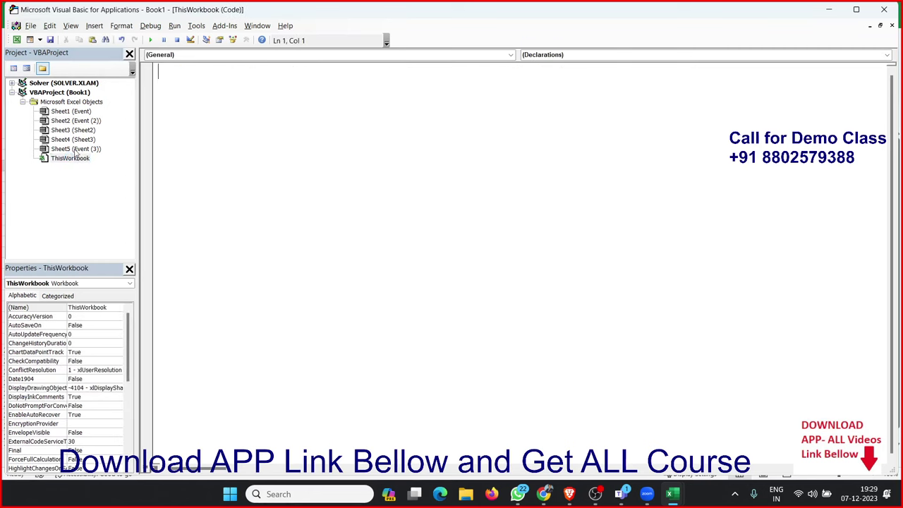
click(270, 55)
click(268, 73)
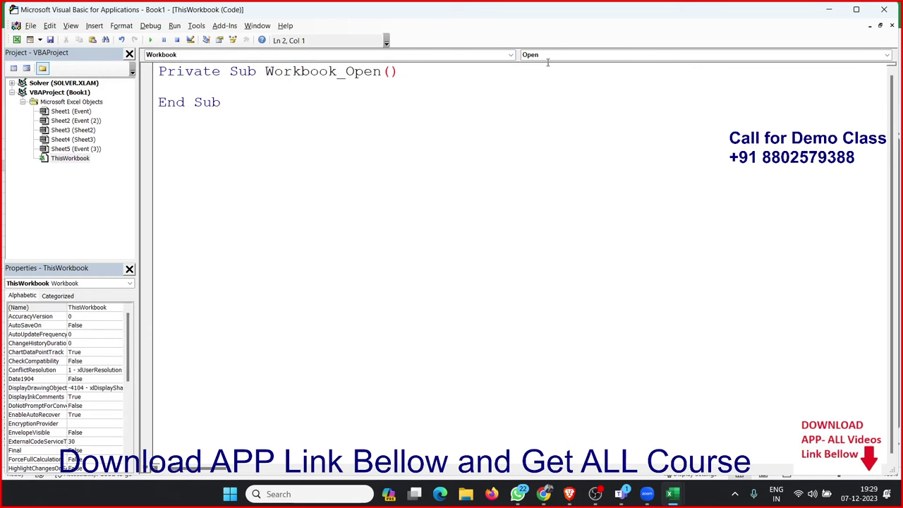
click(547, 57)
scroll(565, 113, up, 6)
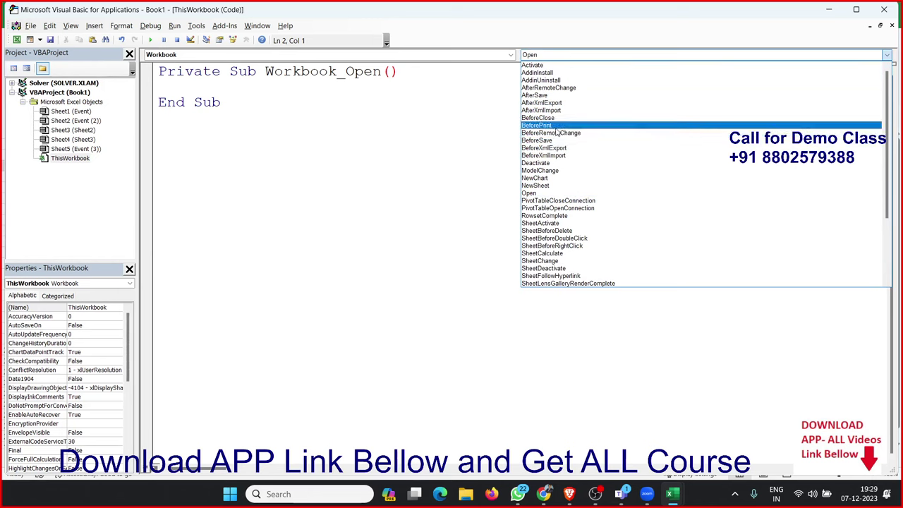
click(557, 118)
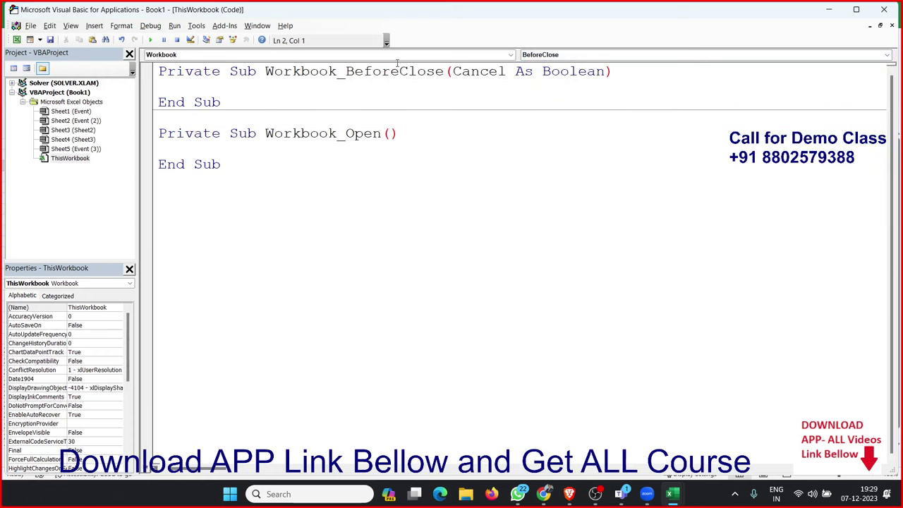
text(active)
text(workb)
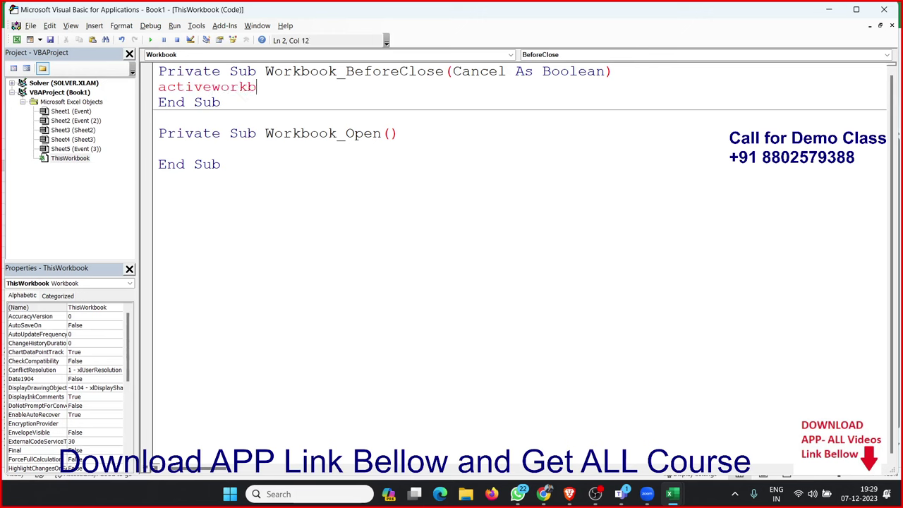
text(ook.sa)
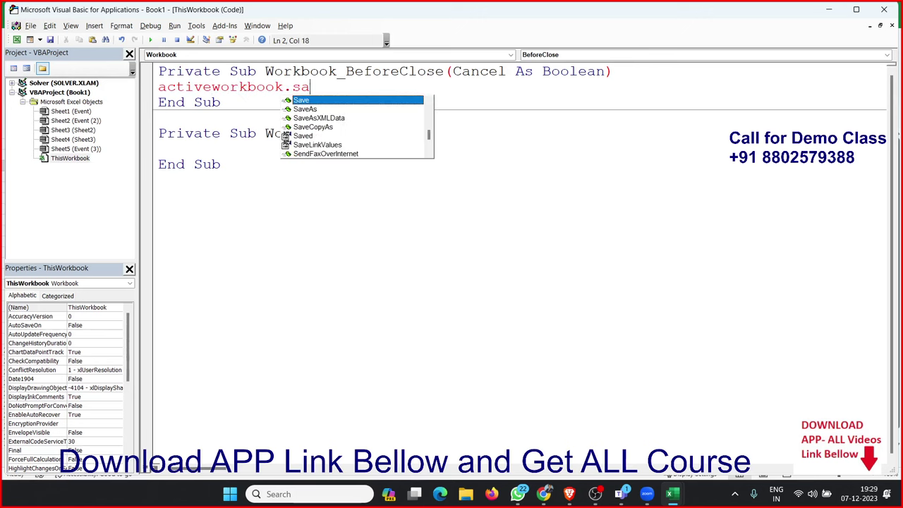
key(Tab)
key(Down)
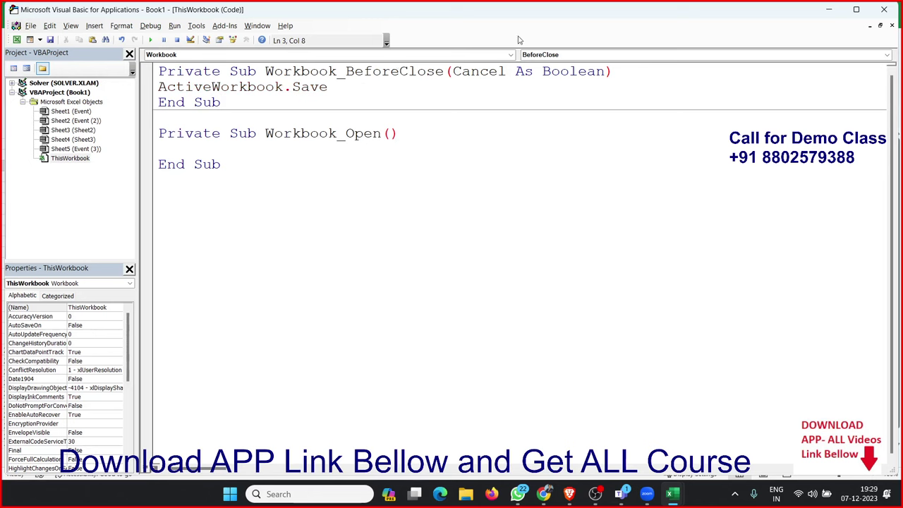
- Delete the empty Workbook_Open stub from the ThisWorkbook module
click(393, 133)
click(377, 149)
mouse_move(292, 163)
mouse_down()
mouse_move(156, 128)
mouse_move(159, 117)
mouse_up()
key(Delete)
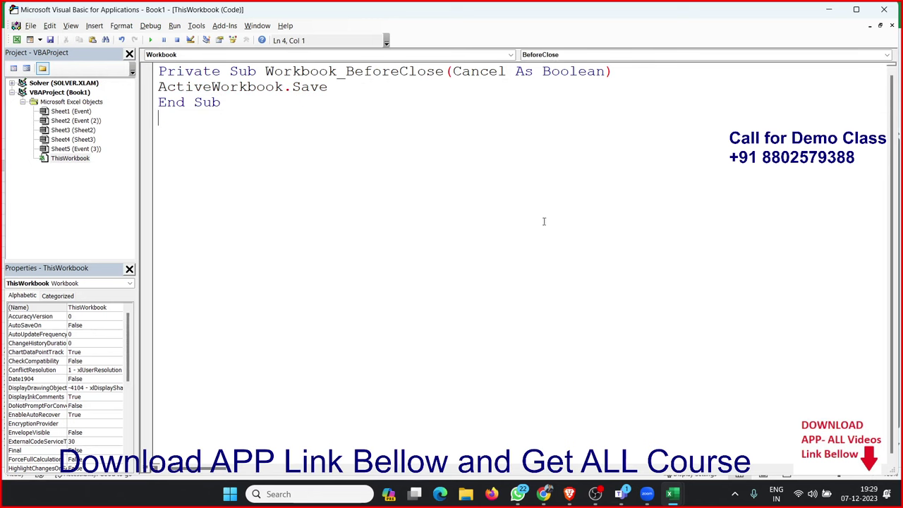
click(674, 55)
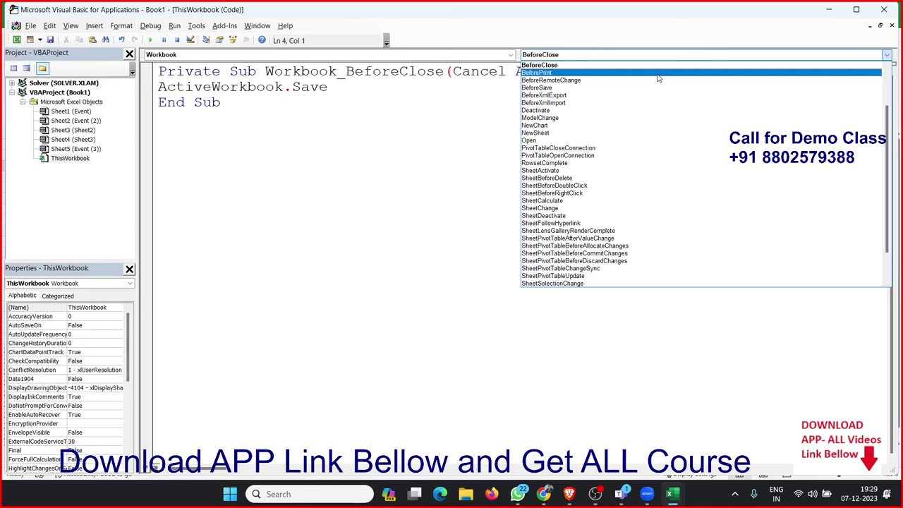
- Add a Workbook_NewSheet procedure and declare Dim n As String inside it
scroll(658, 78, up, 1)
scroll(658, 78, up, 1)
scroll(657, 78, up, 1)
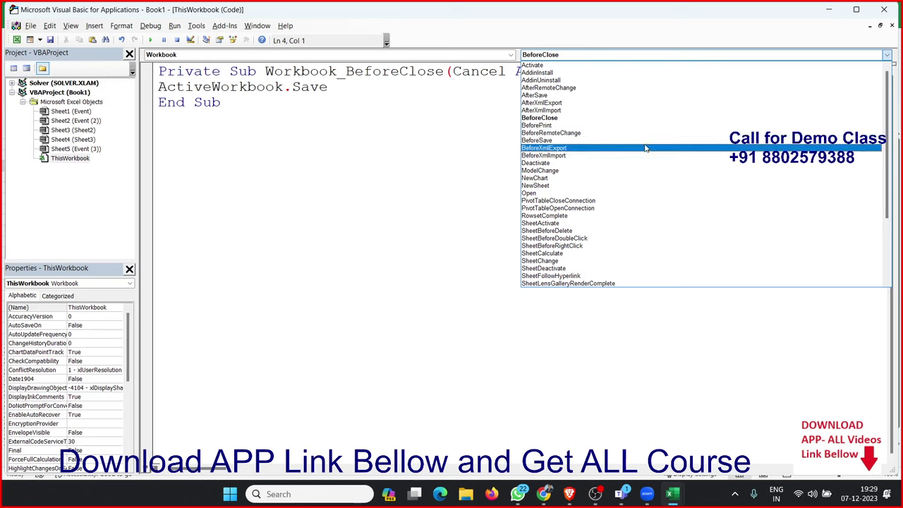
click(641, 187)
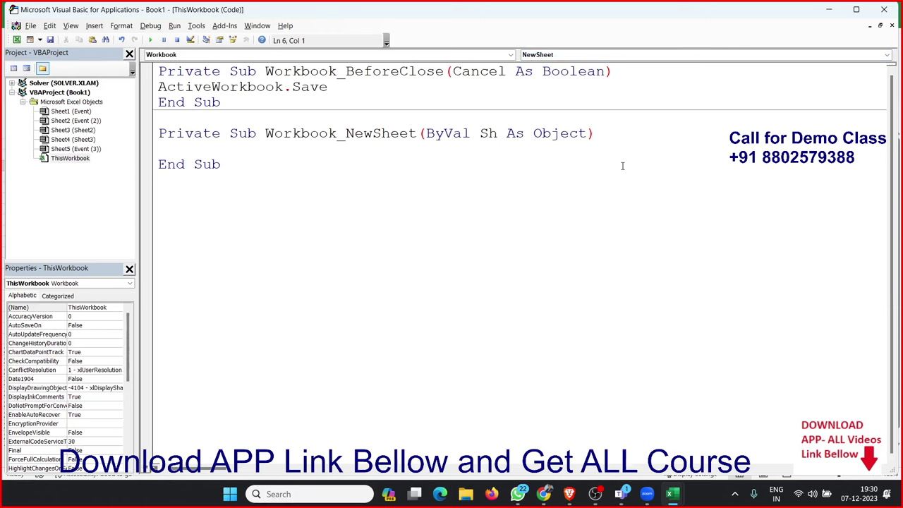
key(Return)
key(Up)
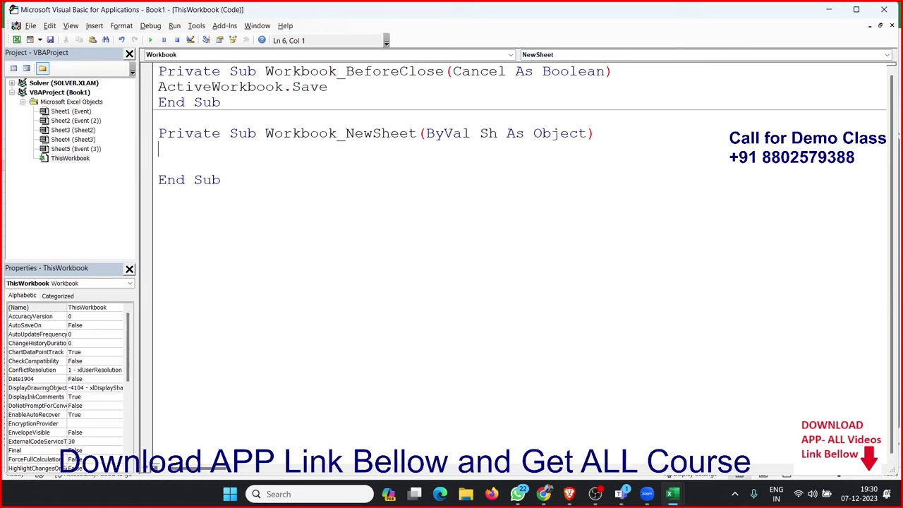
text(m)
key(BackSpace)
text(di)
text(m n )
text(as str)
key(Tab)
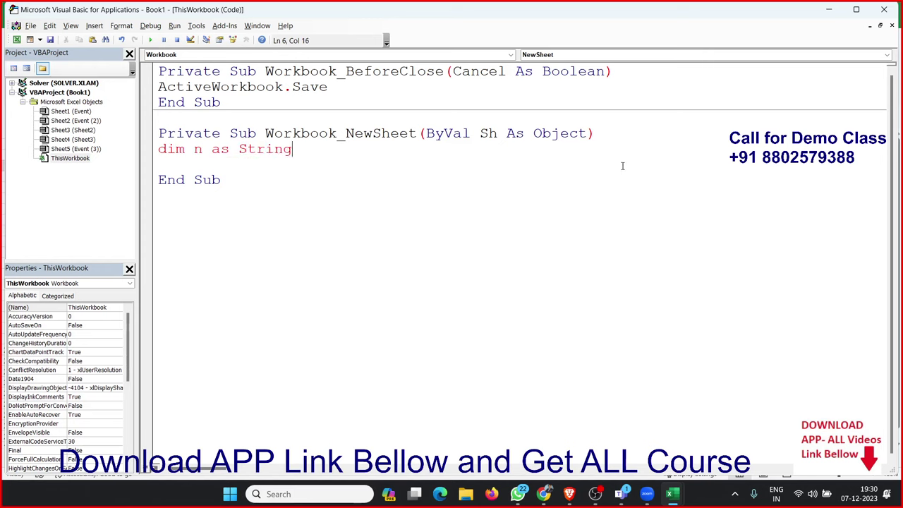
key(Return)
- Add n = InputBox("Enter Sheet Name") and Sh.Name = n to the NewSheet procedure
text(n=i)
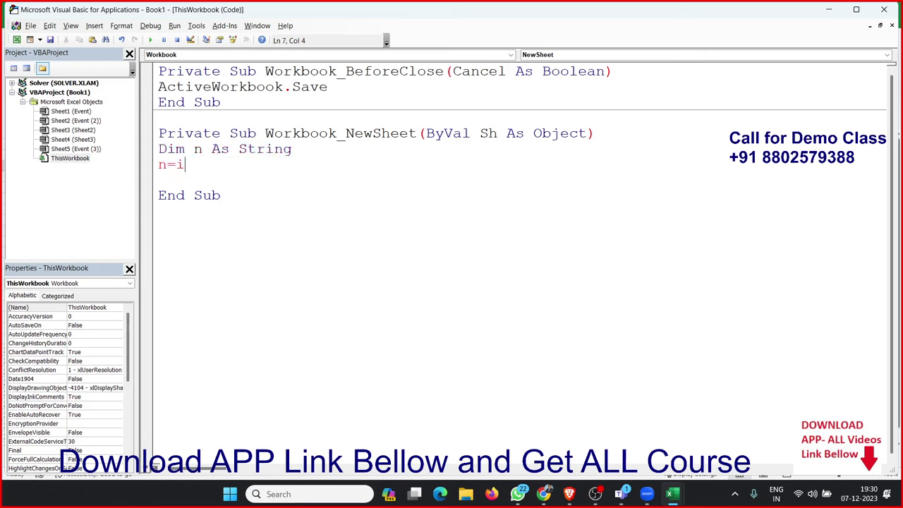
text(nputb)
text(ox(")
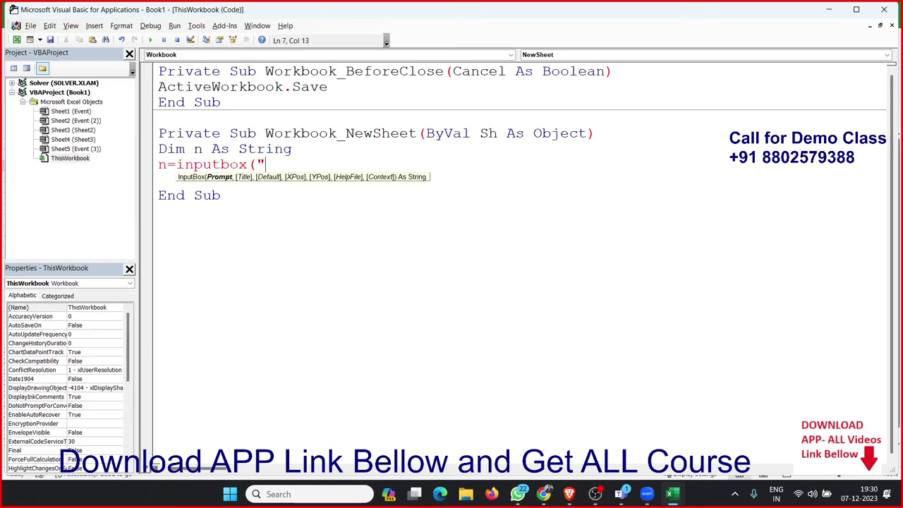
text(Enter )
text(Sheet)
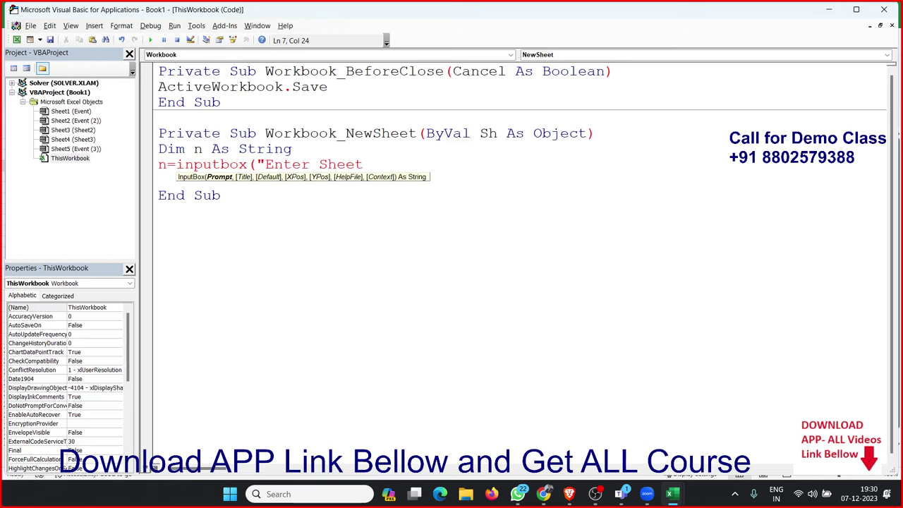
text( Name")
text())
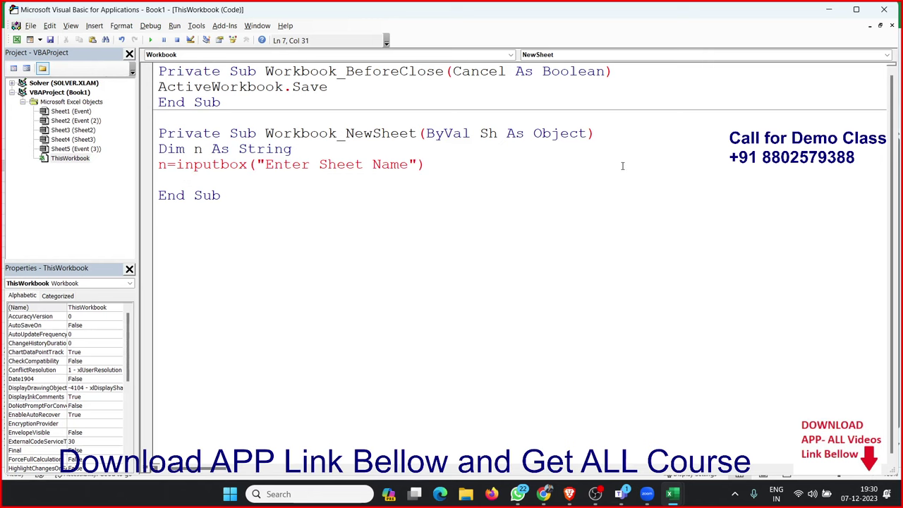
key(Return)
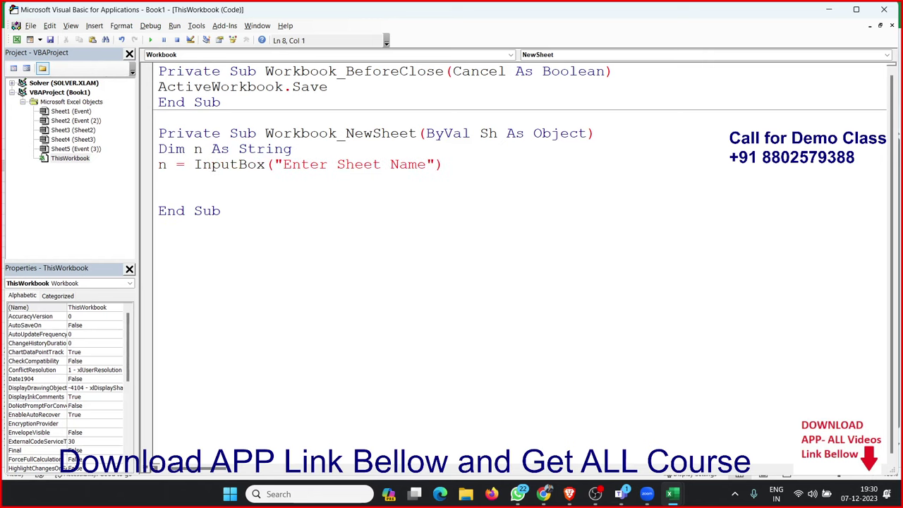
double_click(489, 133)
click(306, 188)
key(Up)
text(sh)
text(.)
text(name)
text(=n)
key(Down)
- In Excel, add a sheet named DT via the prompt, reselect Event (2), then return to VBA
key(alt+Tab)
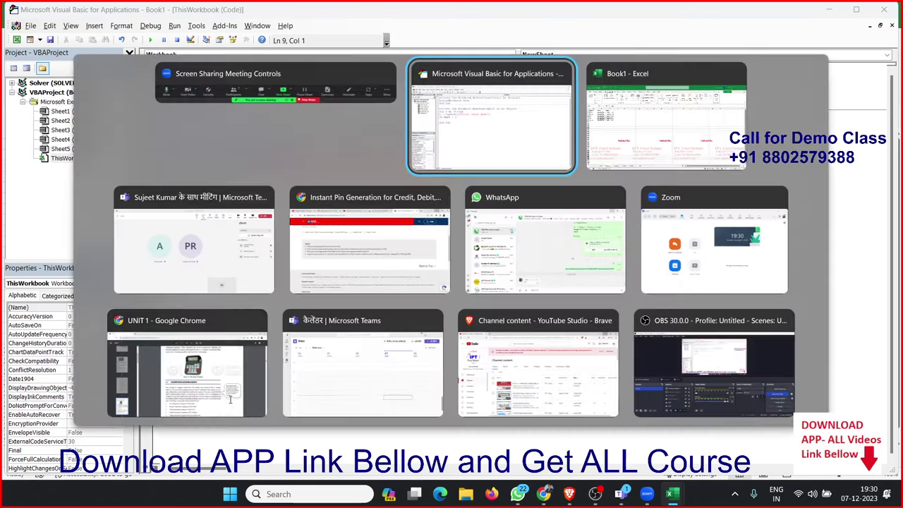
key(Tab)
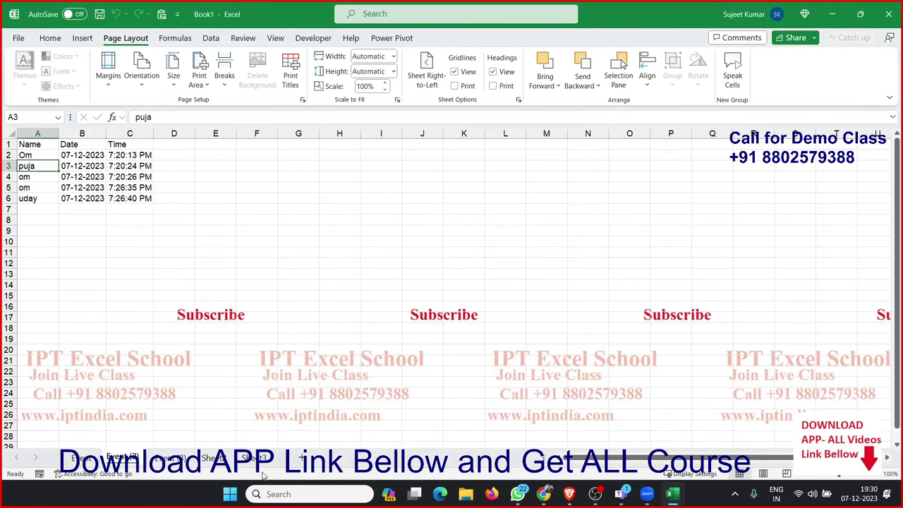
click(302, 458)
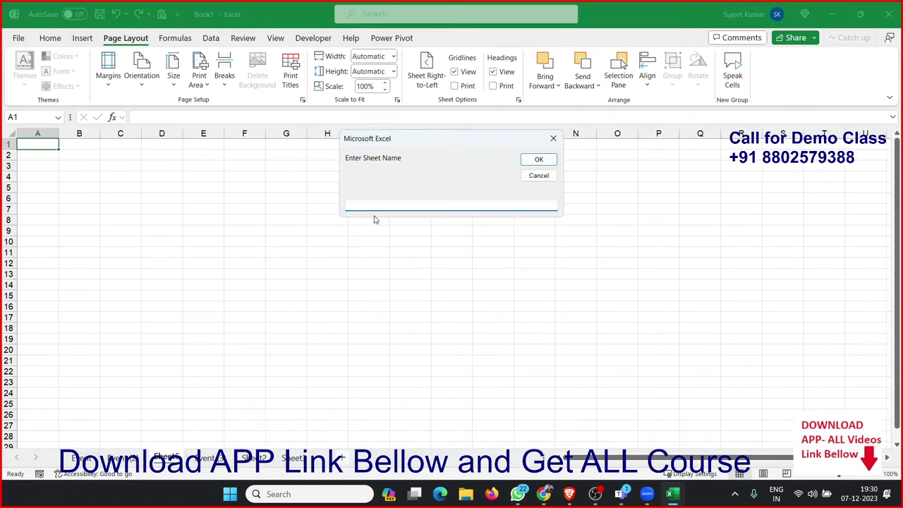
text(DT)
click(537, 159)
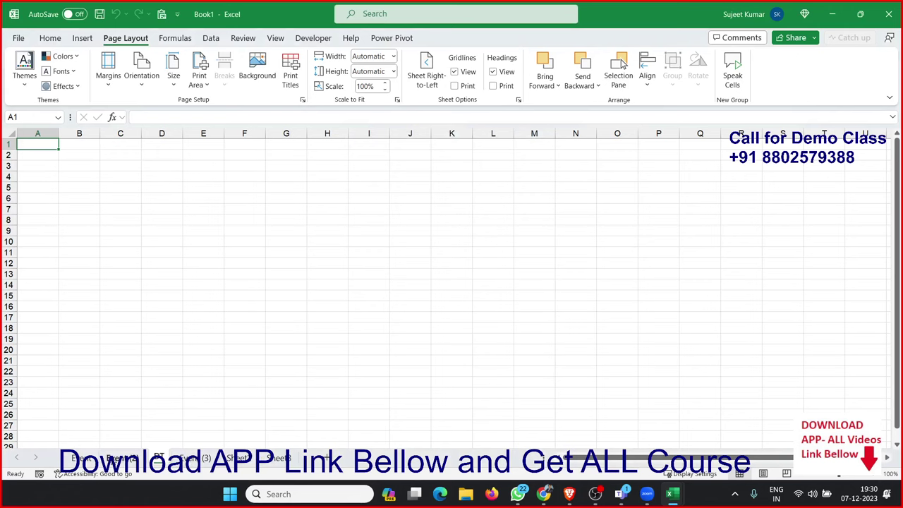
click(121, 458)
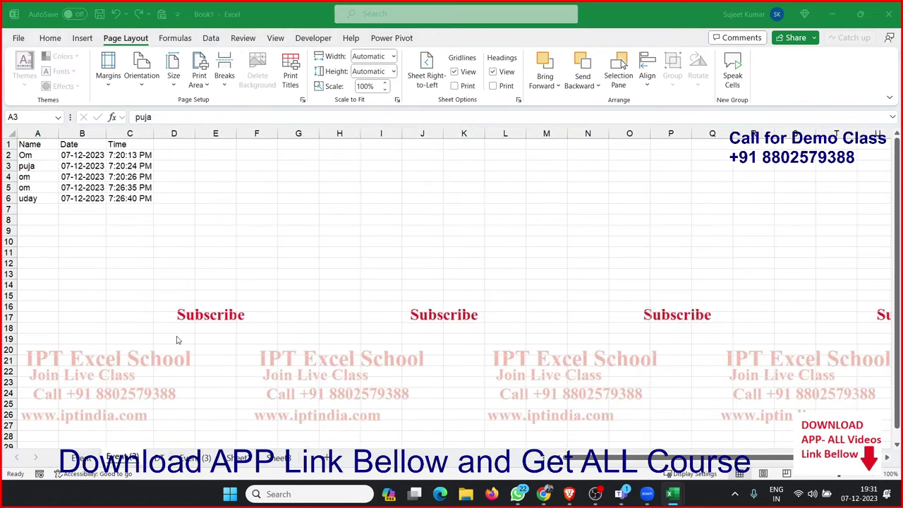
key(alt+Tab)
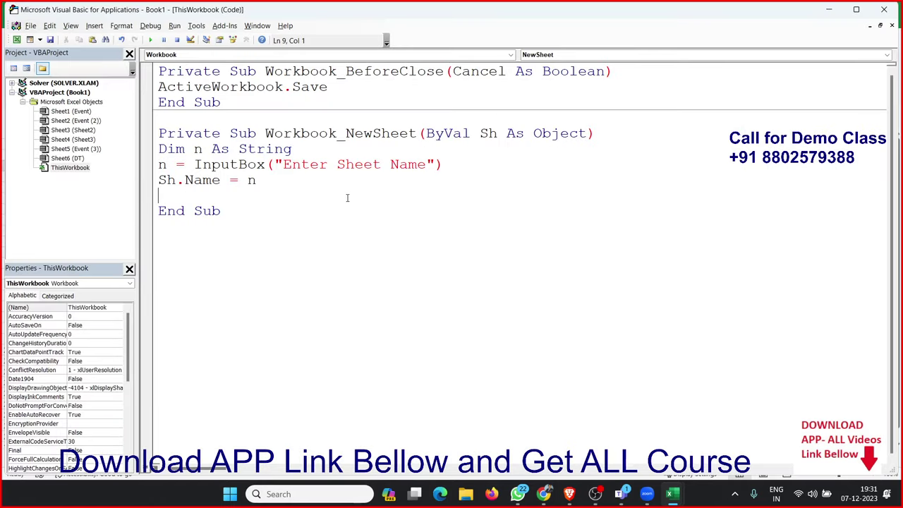
click(315, 241)
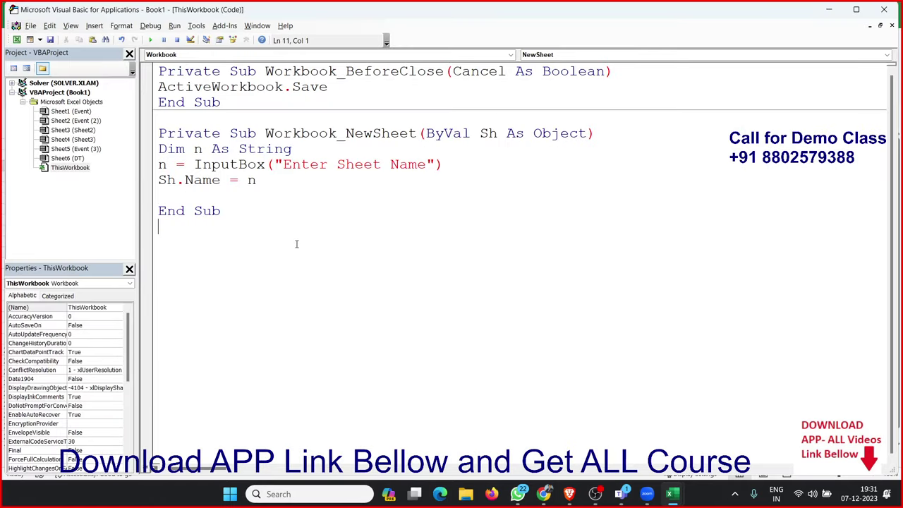
click(585, 56)
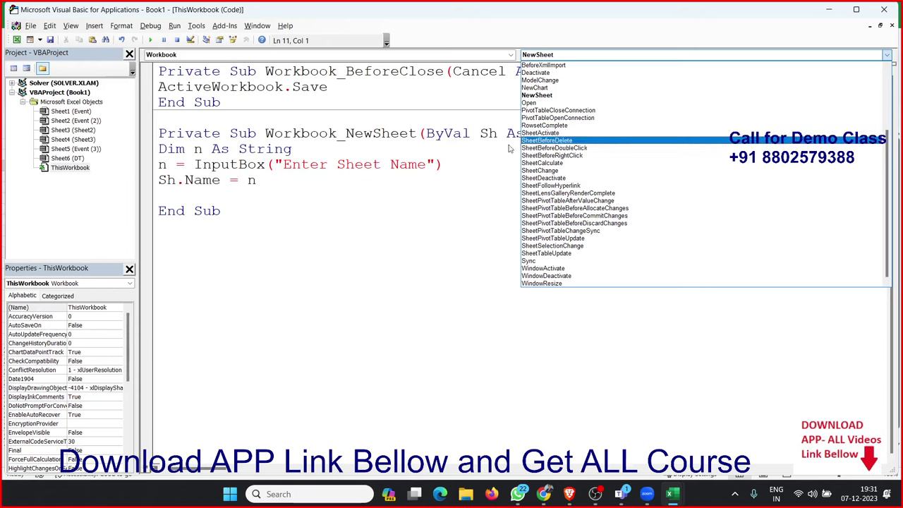
click(284, 186)
click(259, 211)
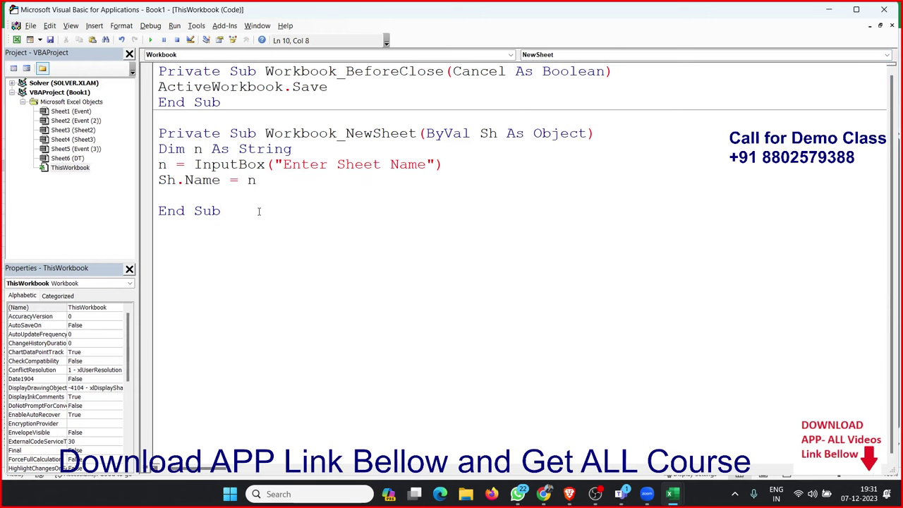
key(Return)
key(Return)
- Add a Workbook_Open procedure declaring Dim st As Date and Dim d As Long
click(538, 56)
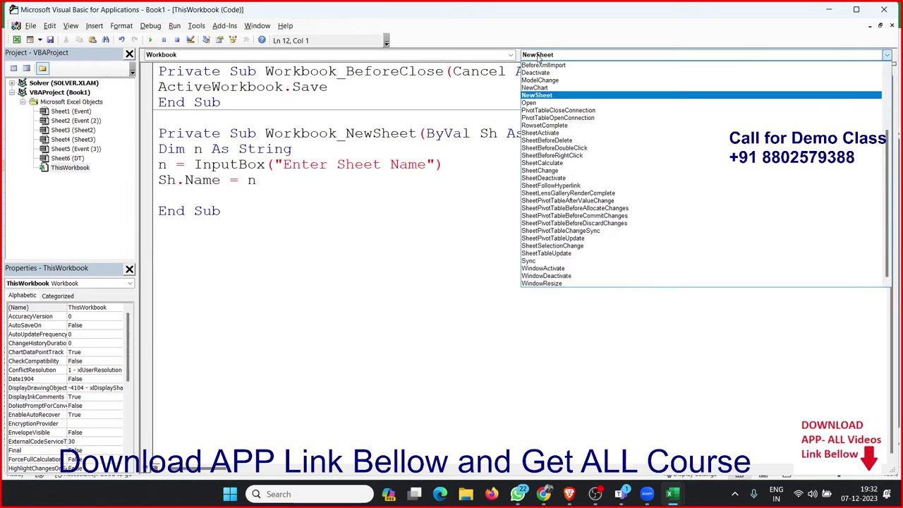
click(536, 102)
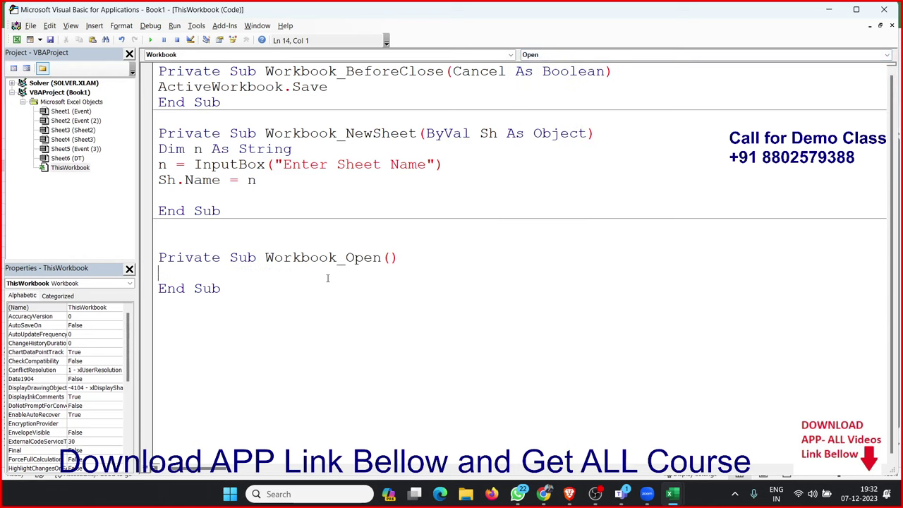
key(Return)
key(Return)
key(Up)
key(Up)
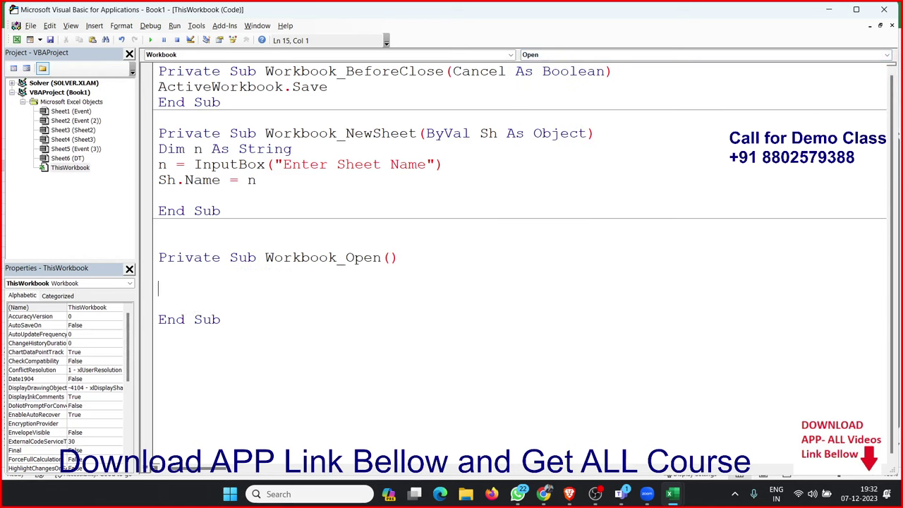
text(dim )
text(st a)
text(s date)
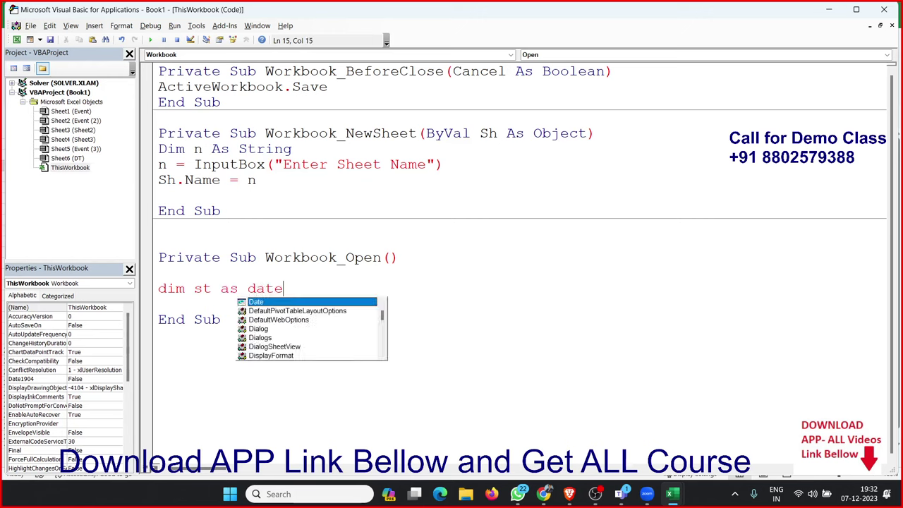
key(Return)
text(dim )
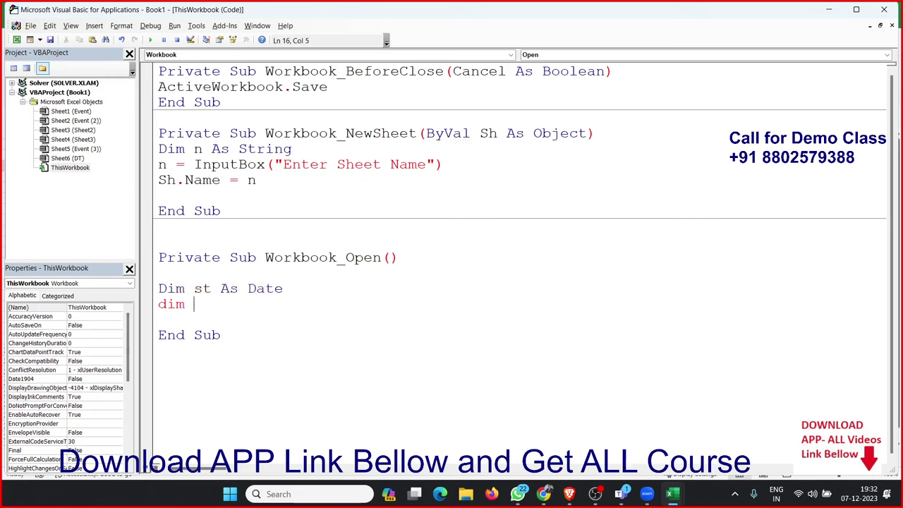
text(d as lo)
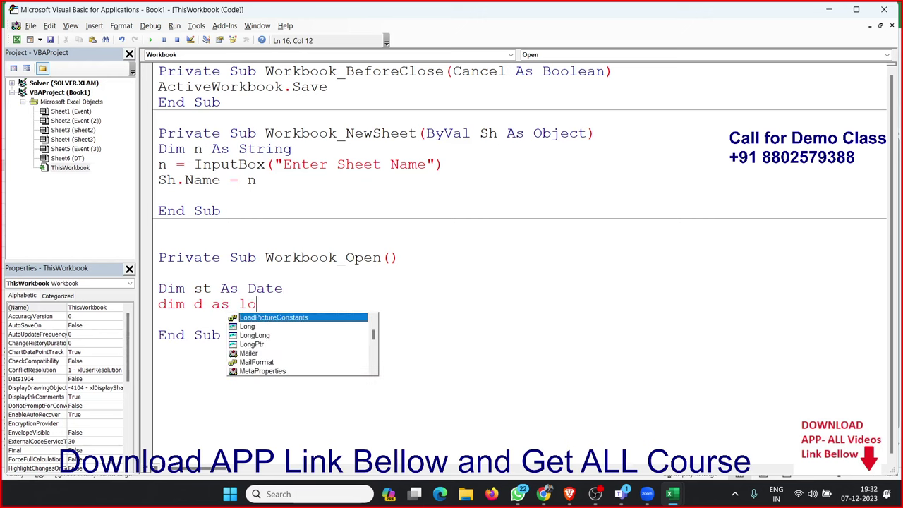
key(Tab)
key(Return)
key(Return)
key(Return)
- Set st = "1-Dec-2023" and type d = Date - st below it
key(Up)
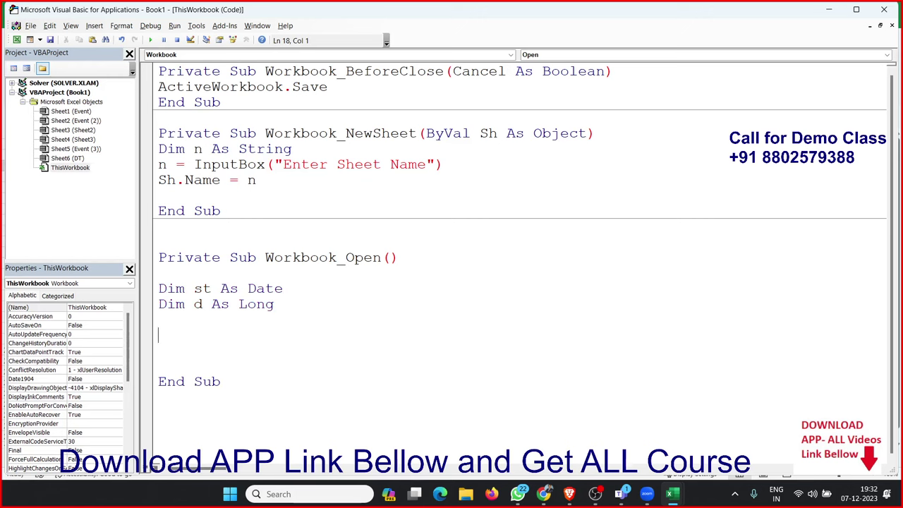
text(st = )
text("1)
text(-)
text(Dec-)
text(2023")
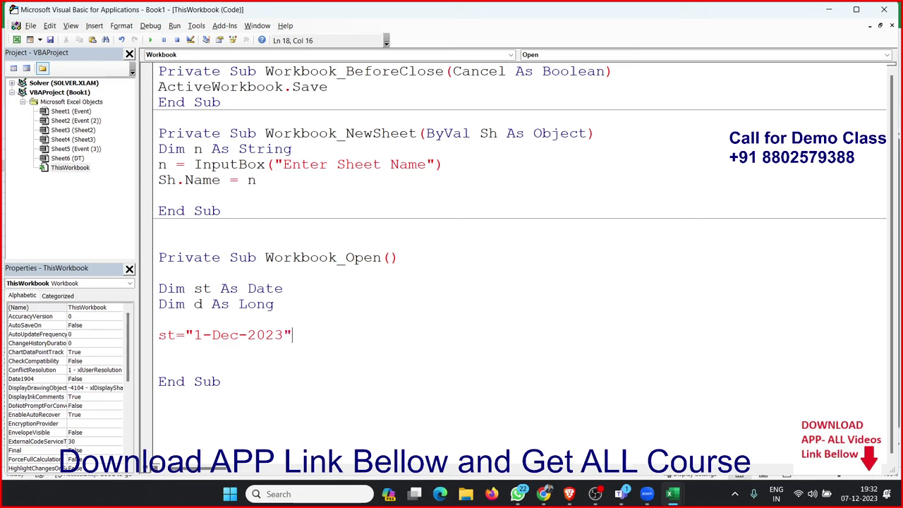
key(Return)
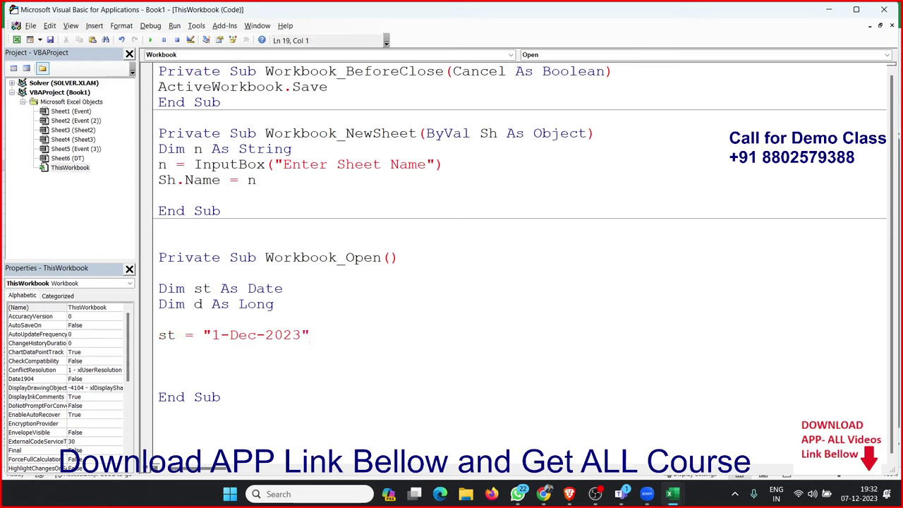
text(d=)
text(date)
text(-st)
- Add an If d > 30 Then line to Workbook_Open
key(Return)
key(Return)
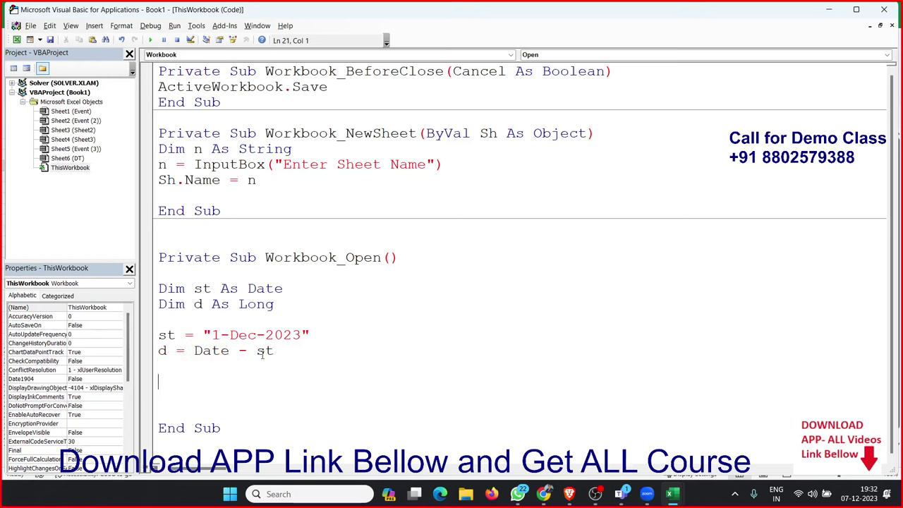
key(Up)
text(if )
text(st)
key(BackSpace)
key(BackSpace)
text(d>)
text(30)
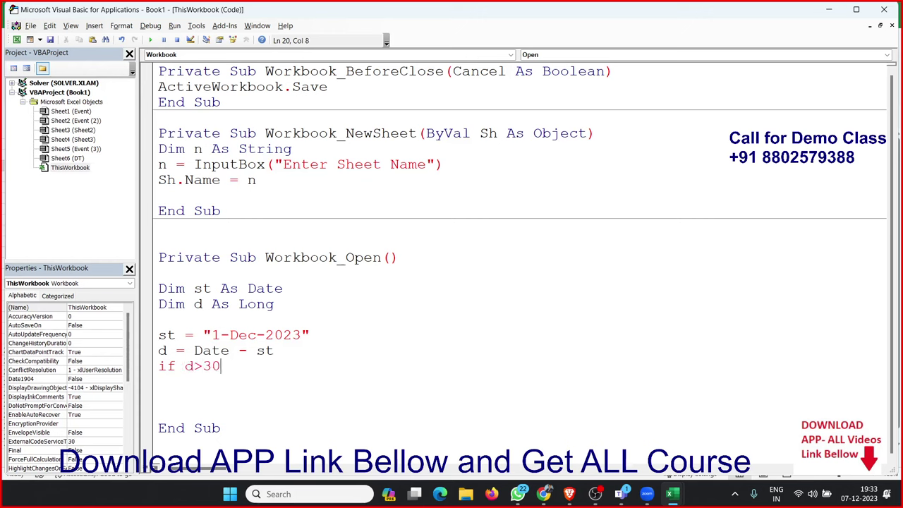
text( then)
key(Return)
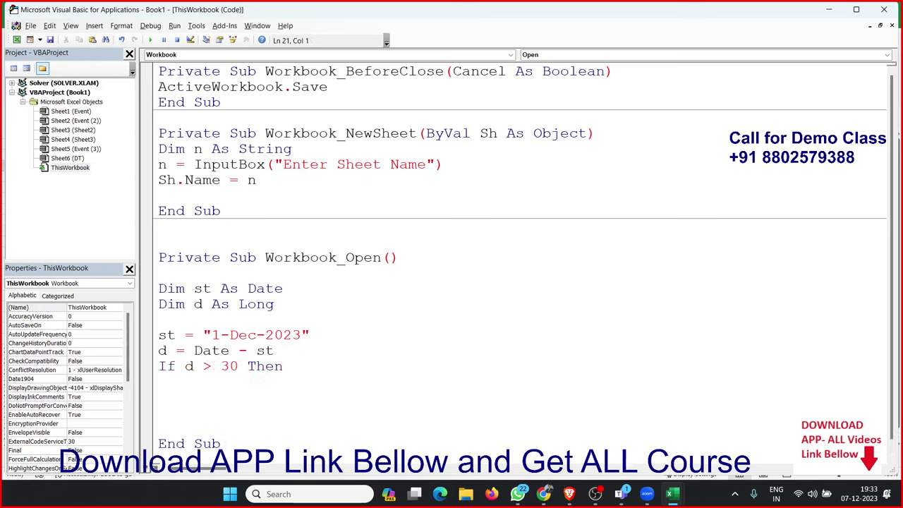
- Inside the If, set ActiveWorkbook.Password to a password and add ActiveWorkbook.Save
text(a)
text(pp)
key(BackSpace)
key(BackSpace)
key(BackSpace)
text(act)
text(ivework)
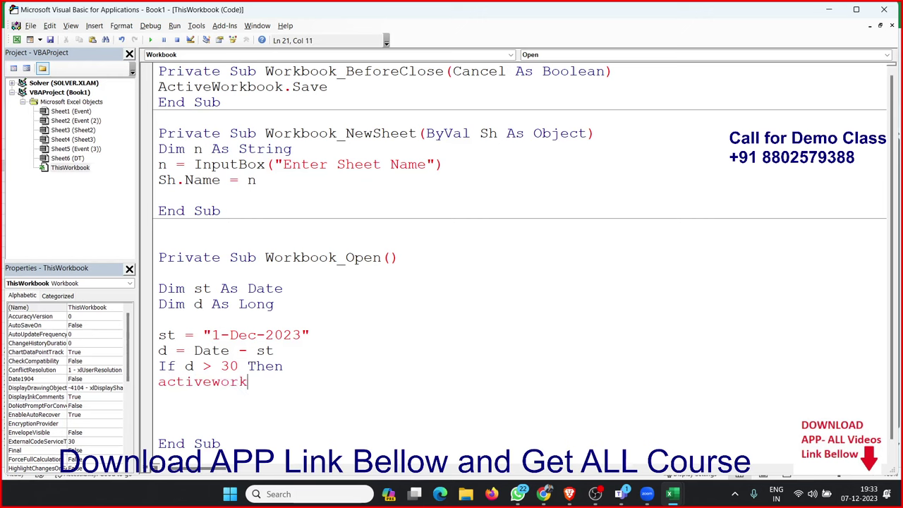
text(book.p)
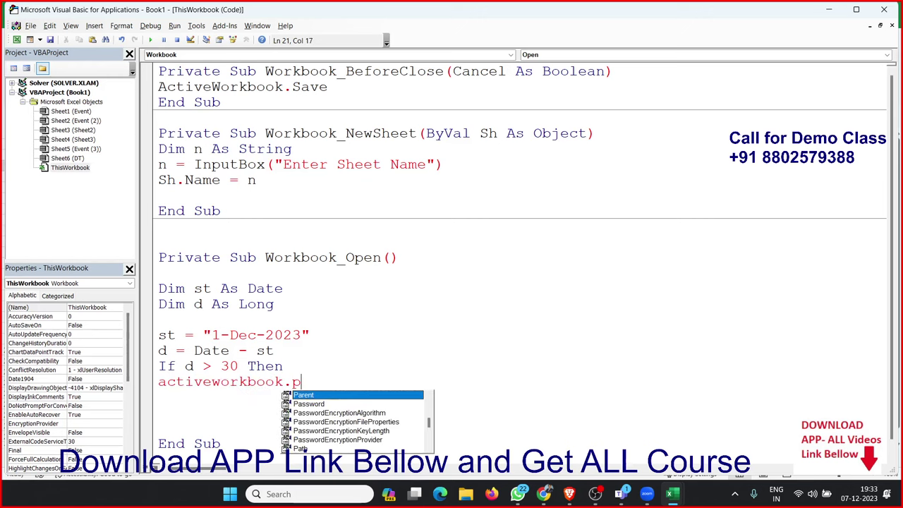
text(a)
key(Down)
key(Tab)
text(=)
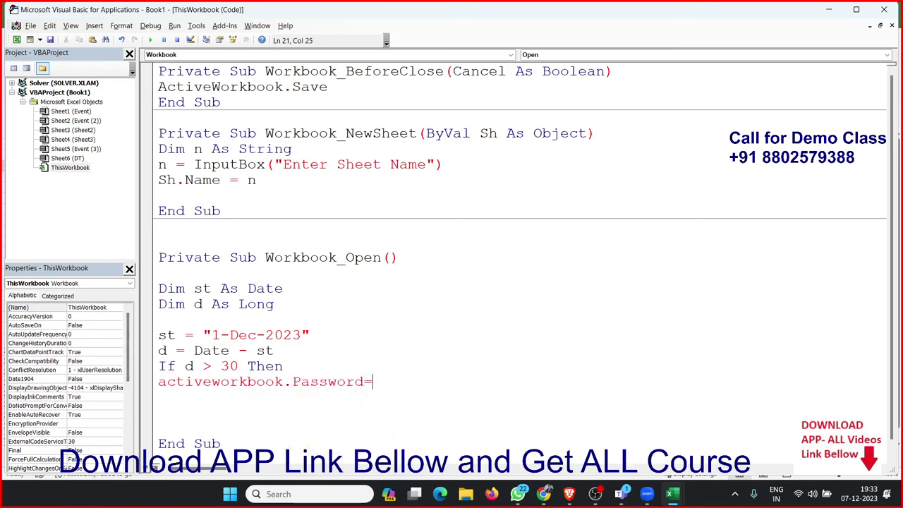
key(Return)
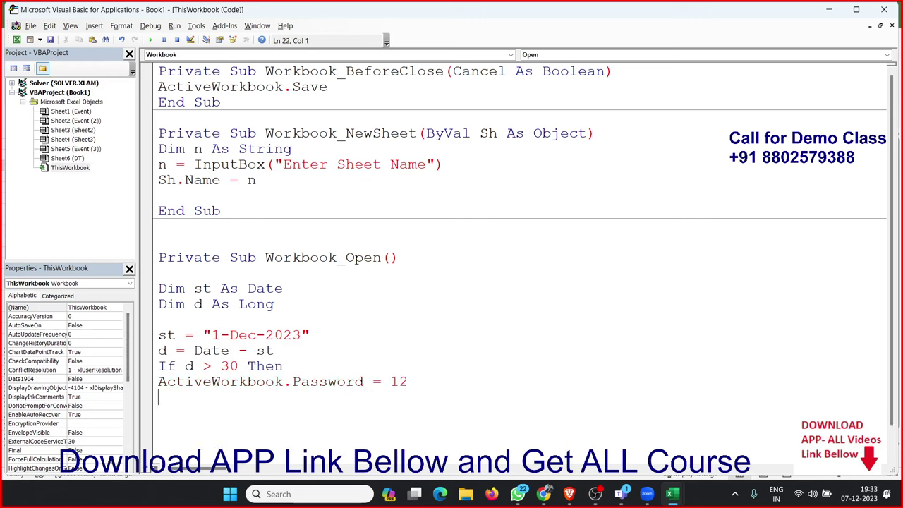
text(ac)
text(tivewor)
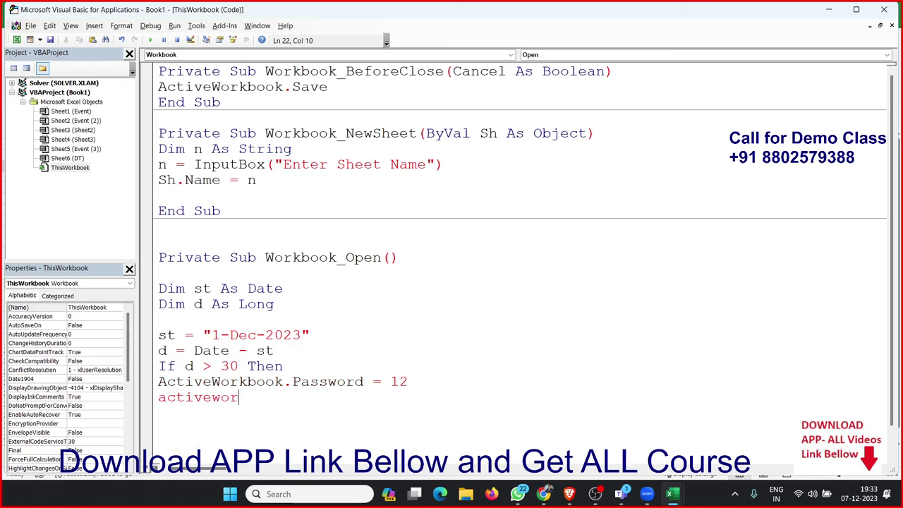
text(kbook.)
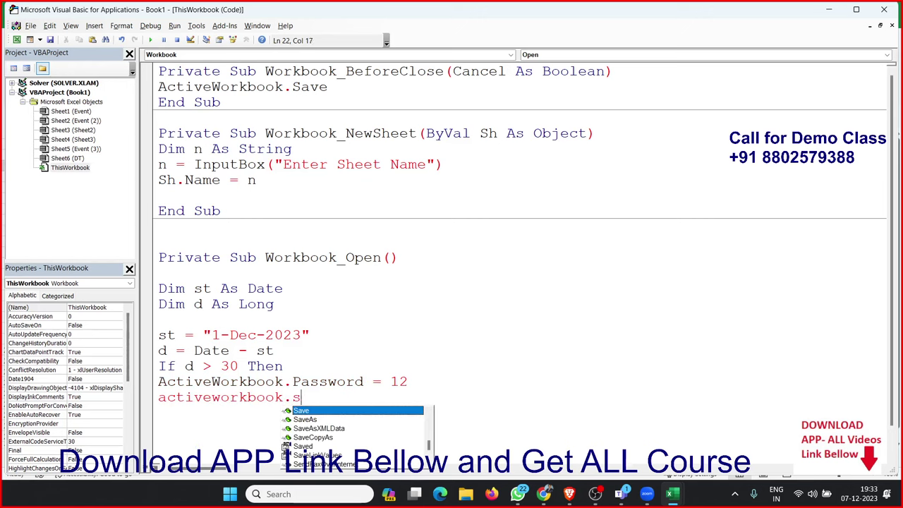
text(sa)
key(Tab)
- Add MsgBox "File have beed Expired" and ActiveWorkbook.Close True inside the If block
key(Return)
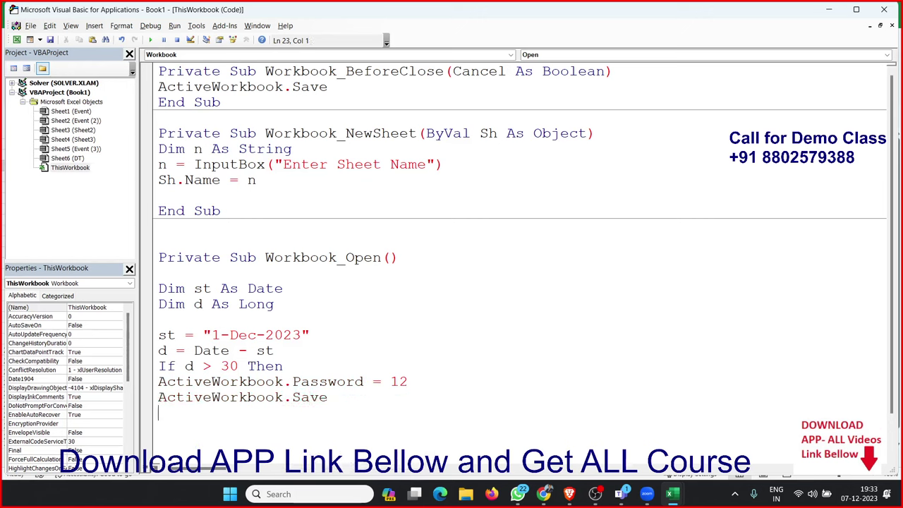
text(a)
key(BackSpace)
text(m)
text(sgbox )
text("Fil)
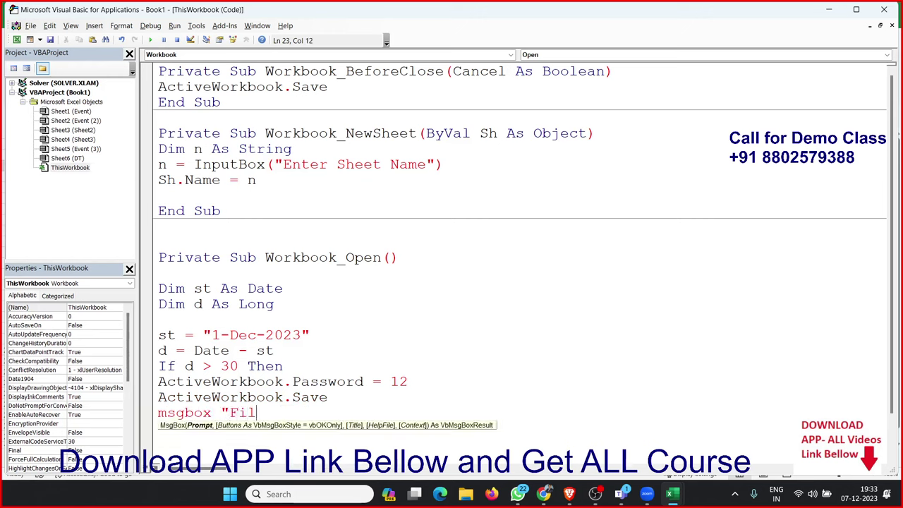
text(e have )
text(beed Exp)
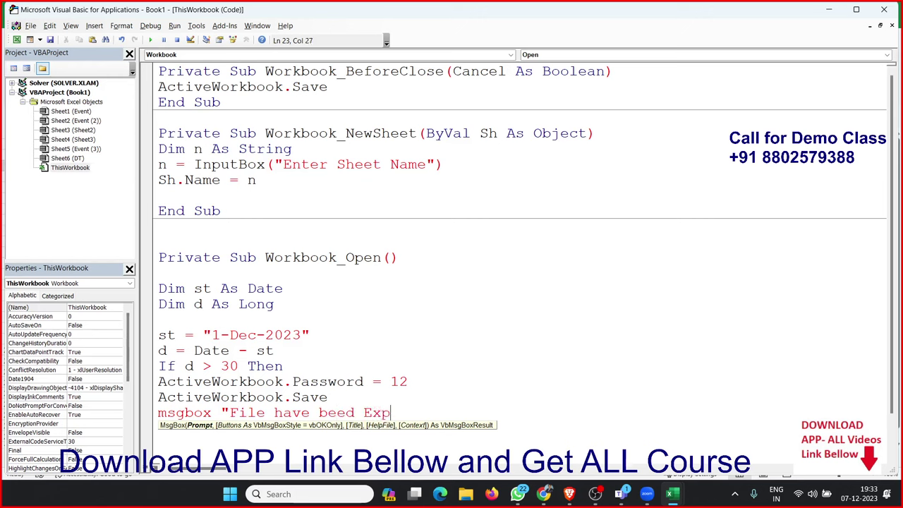
text(ired")
key(Return)
text(activ)
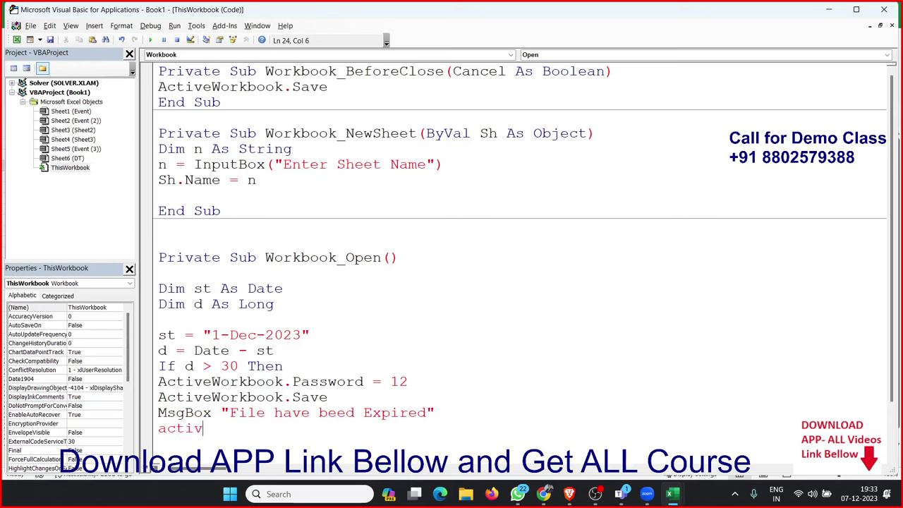
text(eworkb)
text(ook.clo)
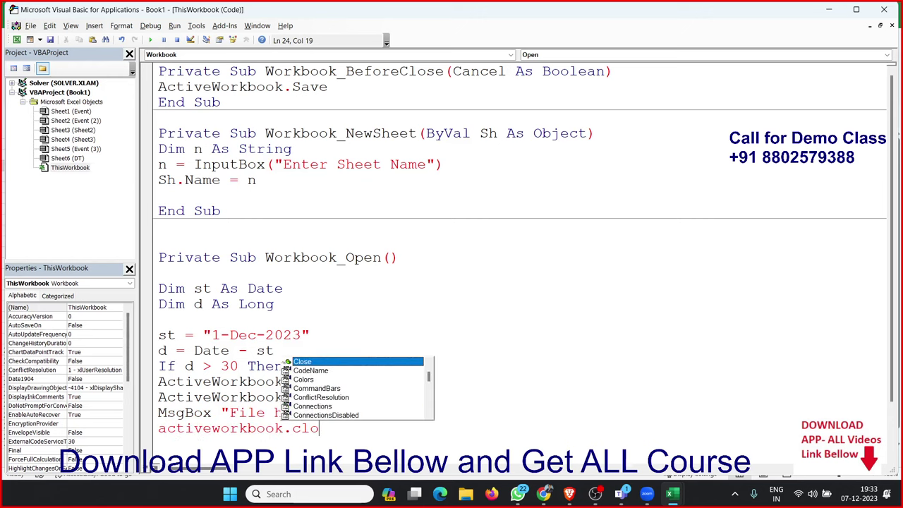
key(Tab)
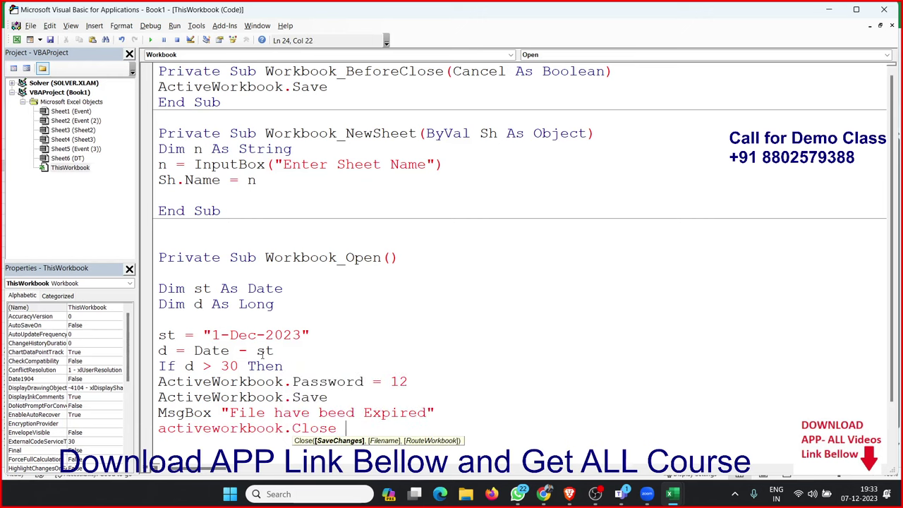
text(true)
key(Return)
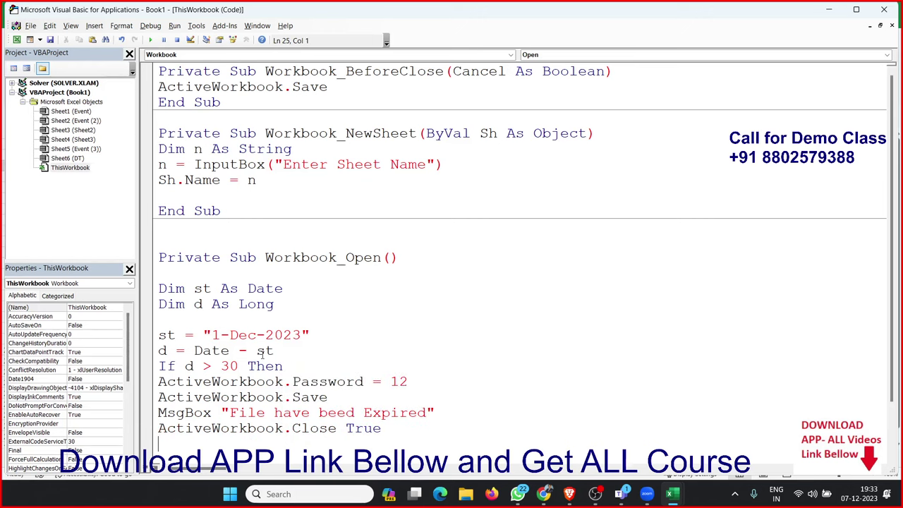
- Close the block with End If, select the misspelt words in the message, and switch to Excel
scroll(280, 340, down, 2)
text(end)
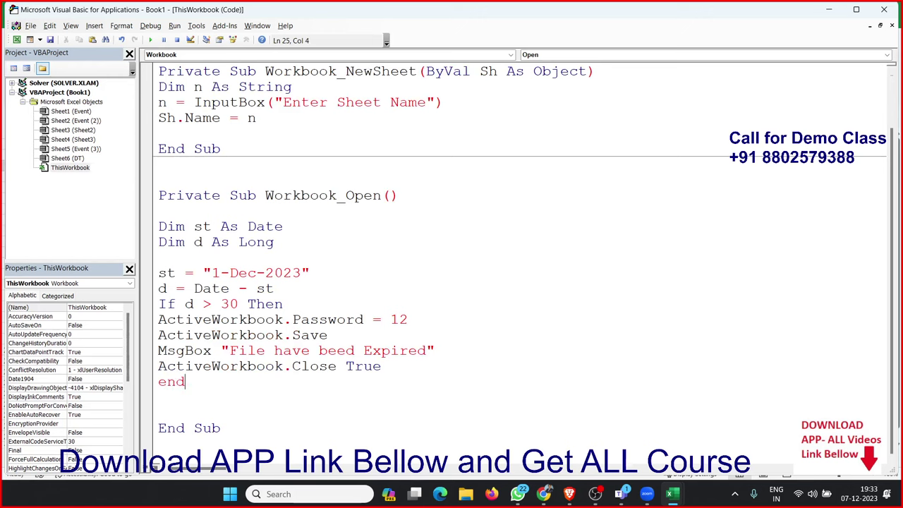
text( if)
click(386, 286)
double_click(310, 346)
double_click(332, 348)
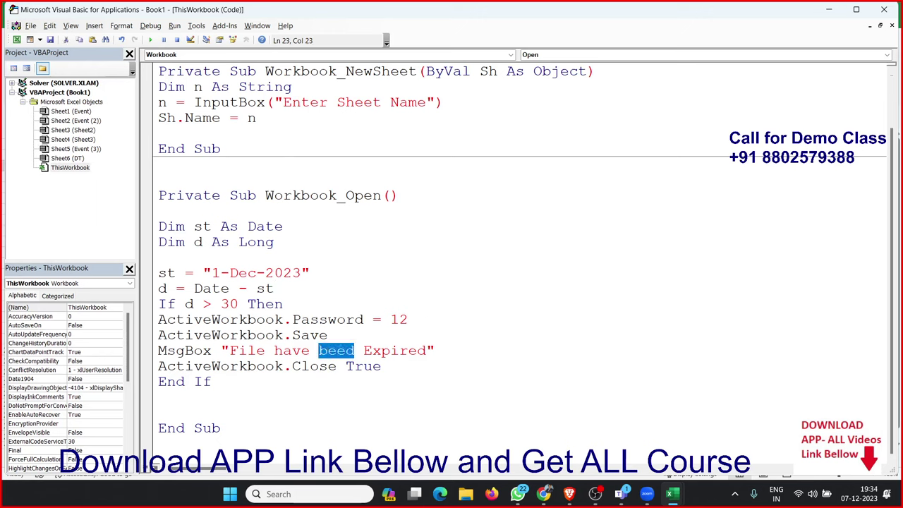
key(alt+F11)
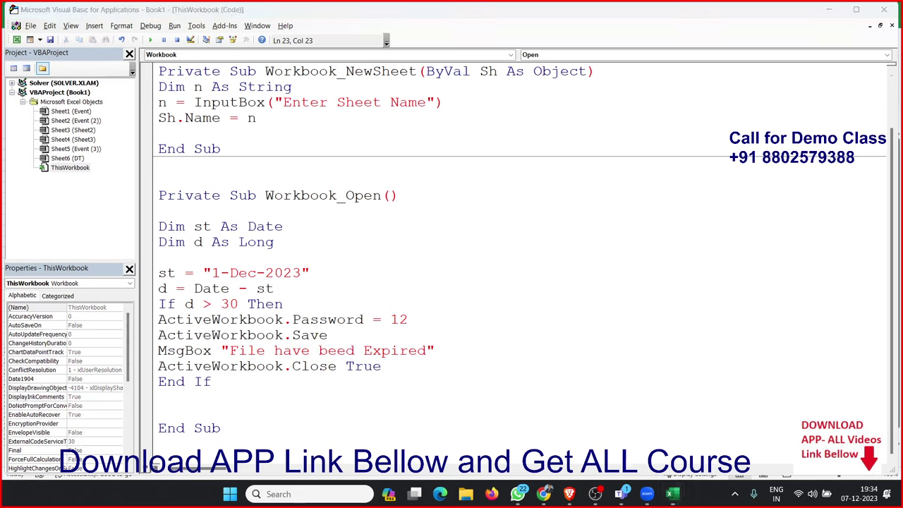
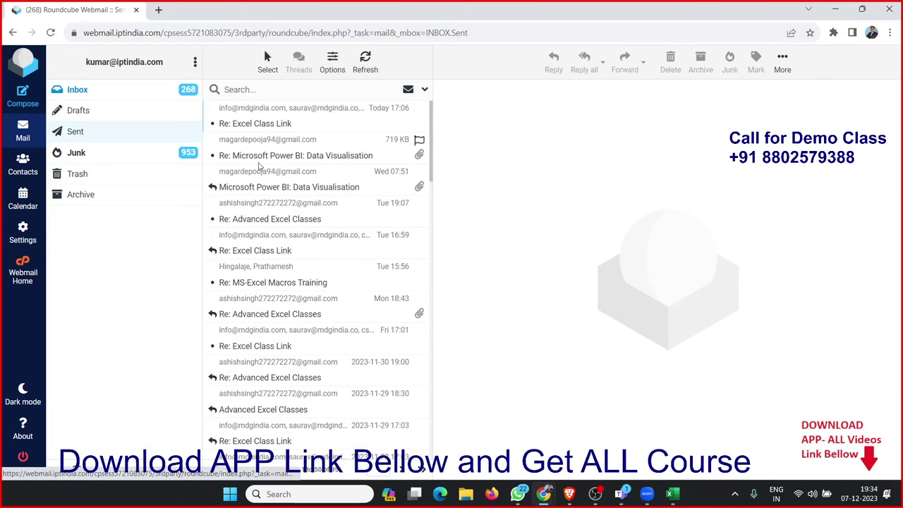
- Open the 'kindly creck code' message, highlight its request line, and download JINDAL.xlsm
click(102, 106)
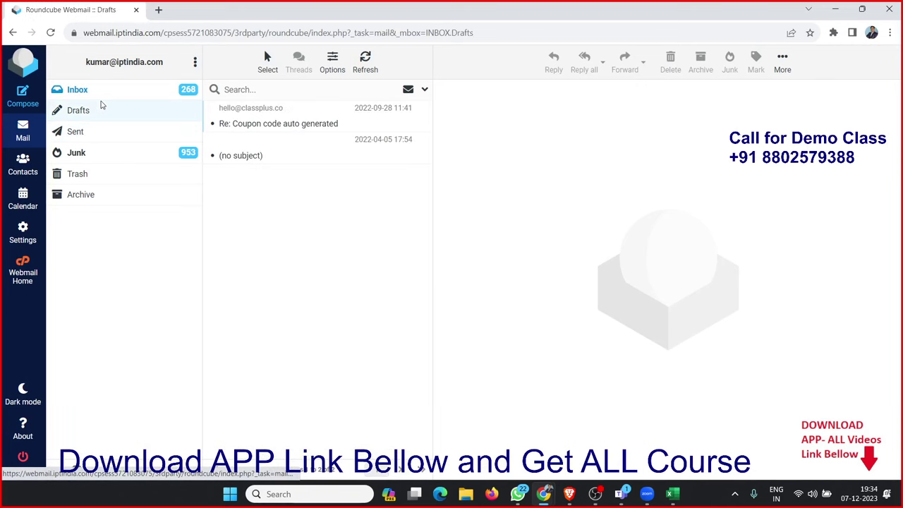
click(141, 86)
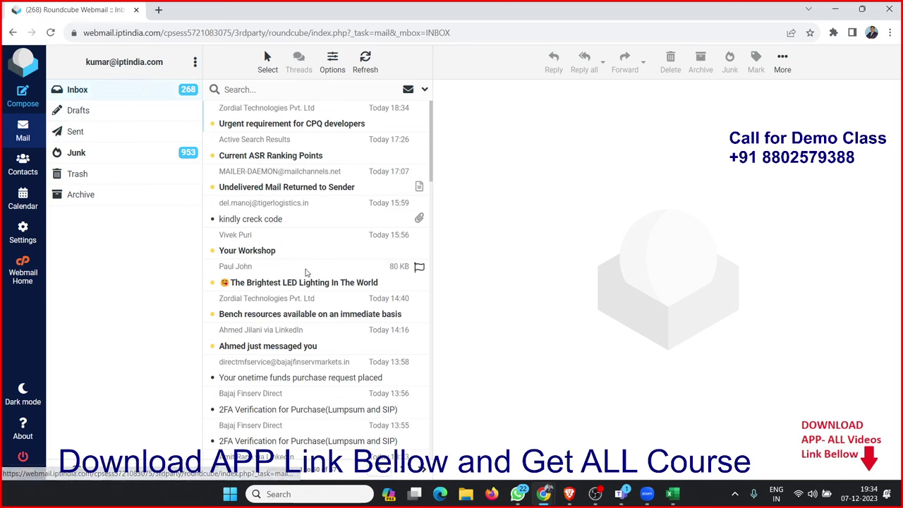
click(282, 222)
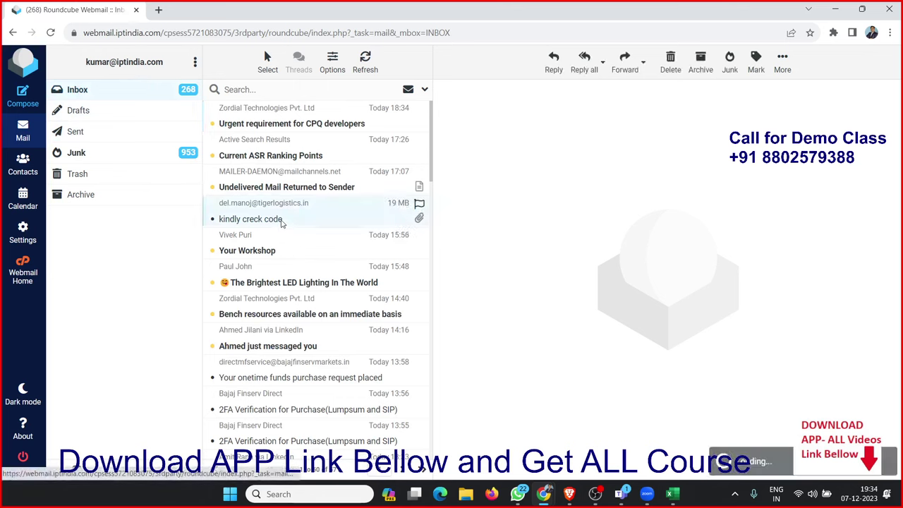
triple_click(547, 210)
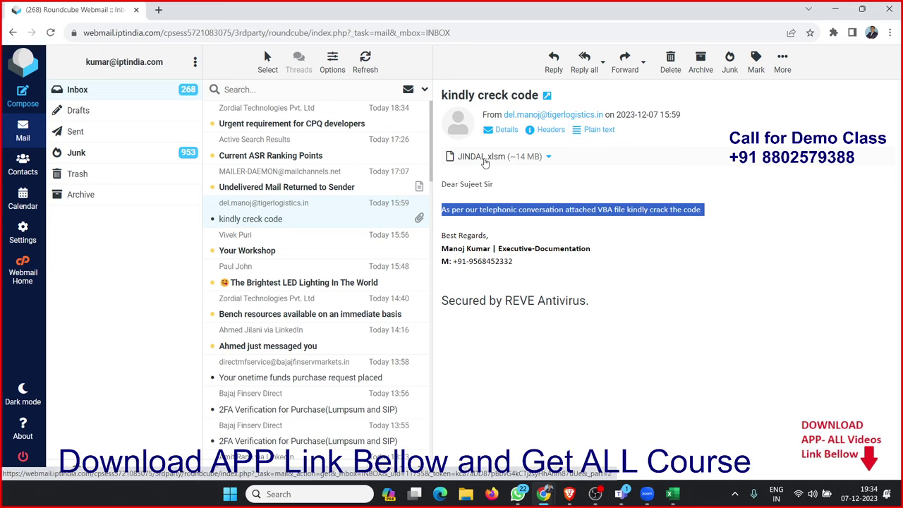
click(485, 162)
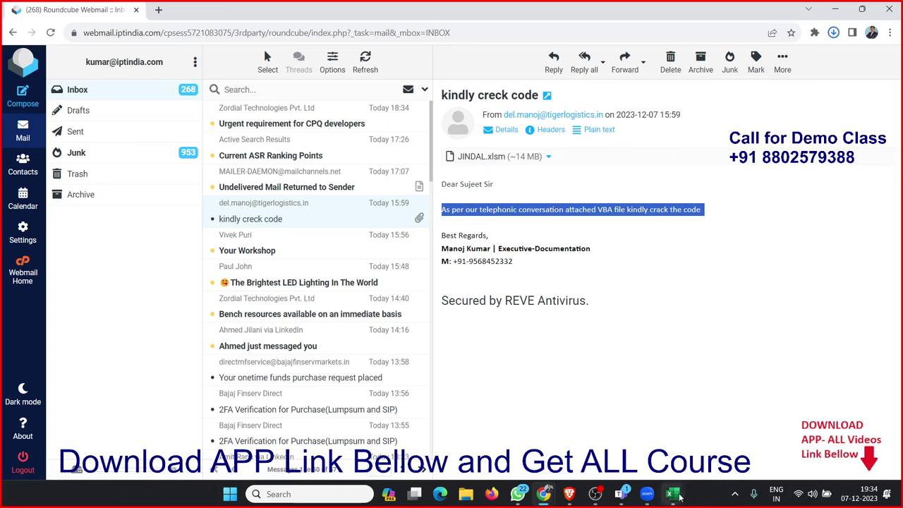
mouse_move(680, 497)
click(610, 434)
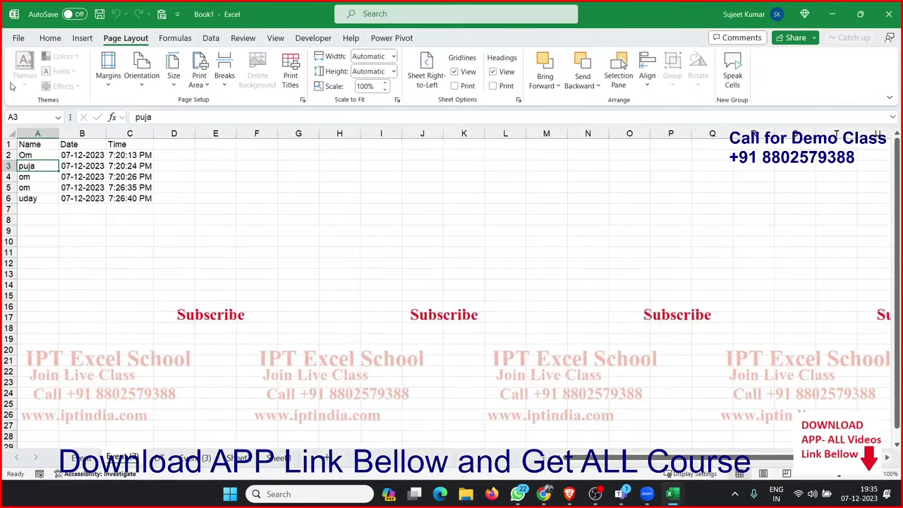
click(311, 42)
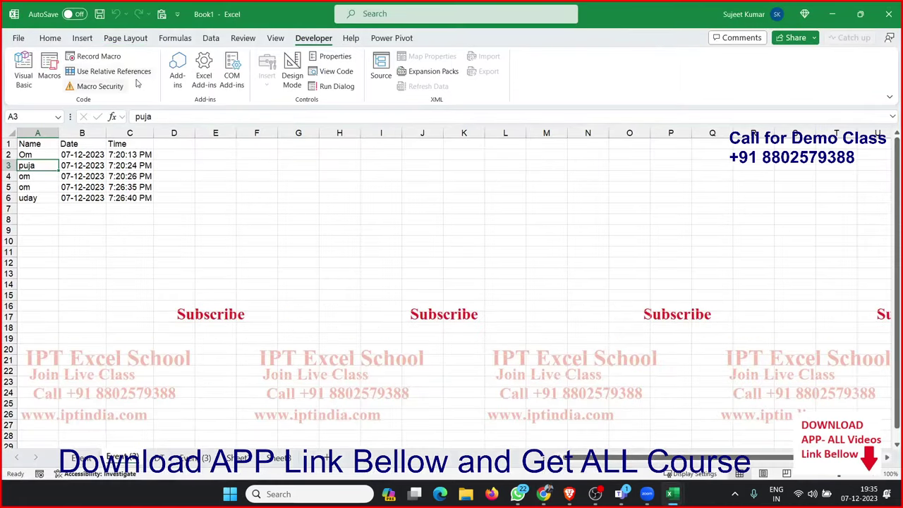
click(95, 87)
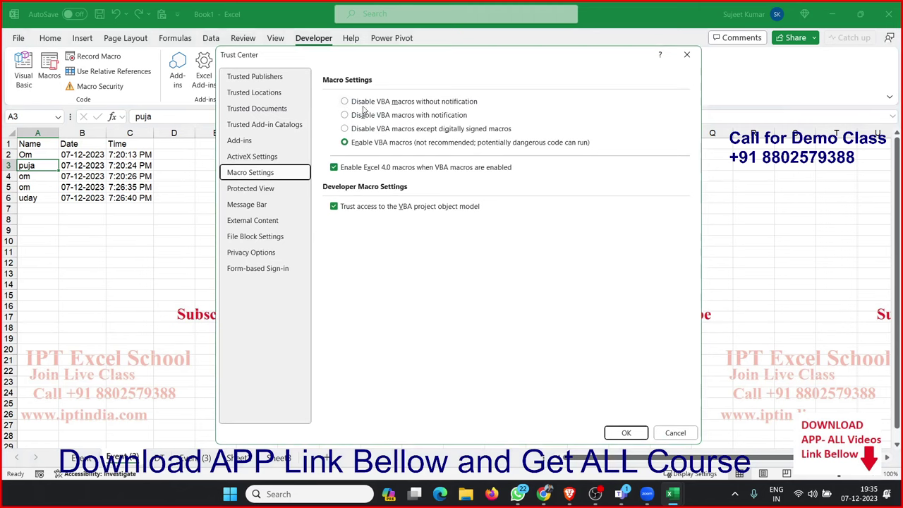
click(676, 433)
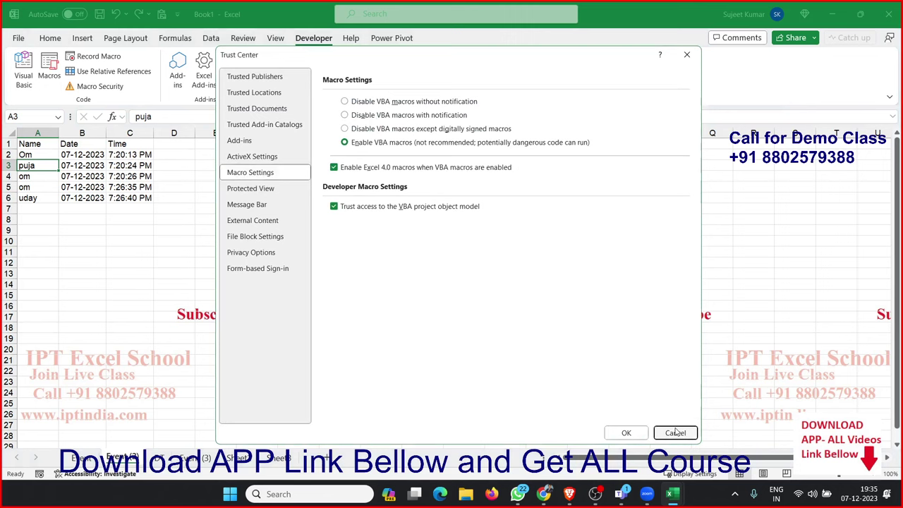
mouse_move(671, 494)
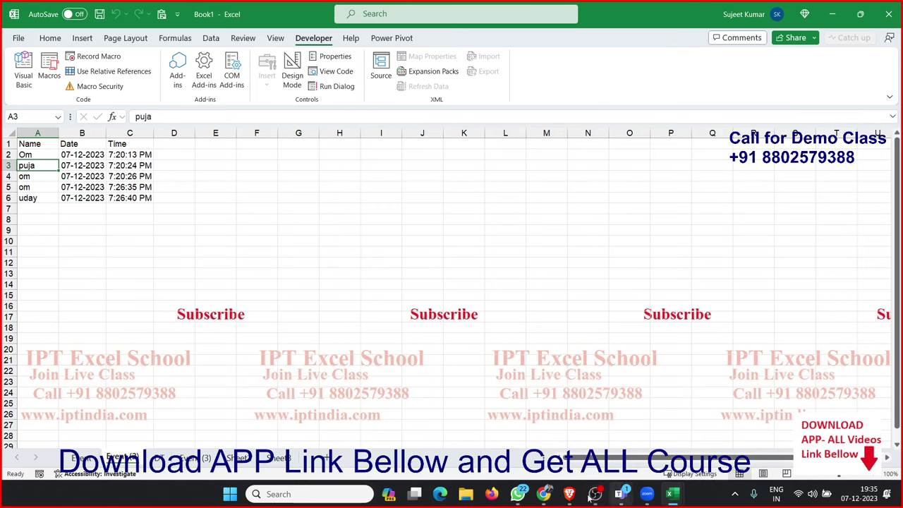
mouse_move(549, 497)
click(638, 448)
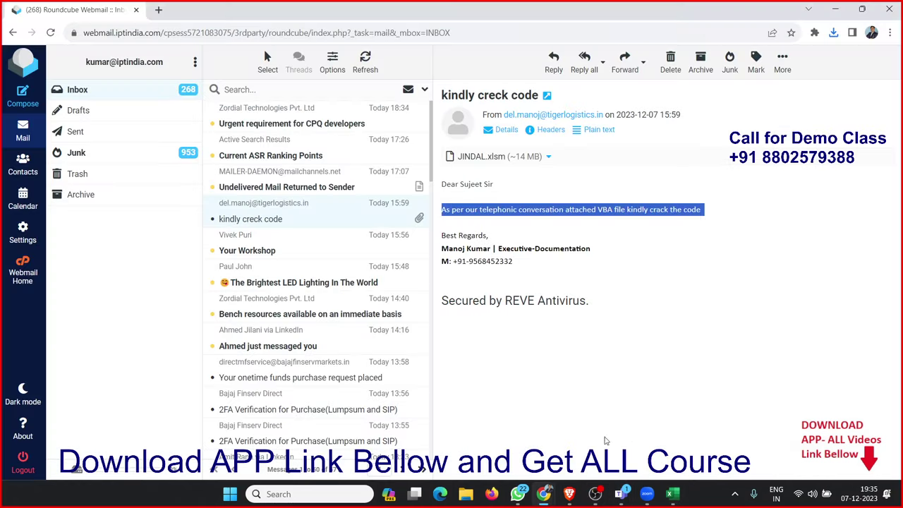
click(717, 193)
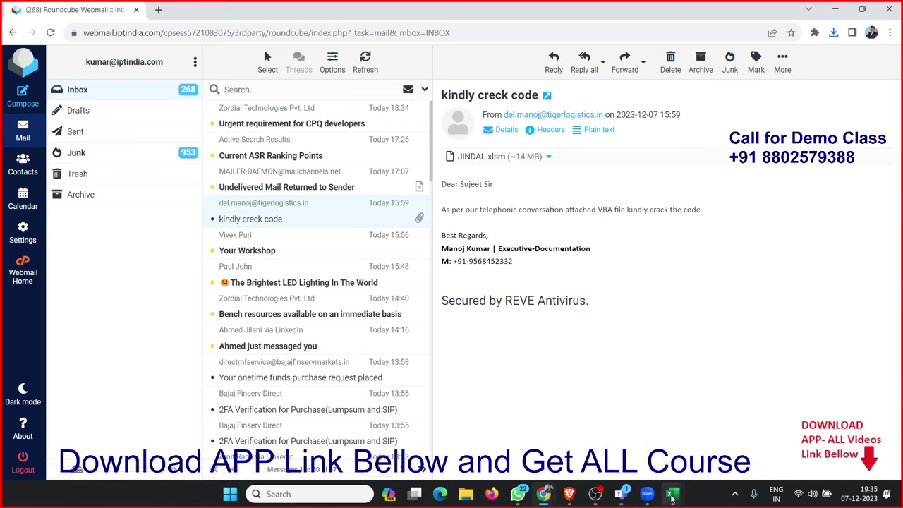
mouse_move(666, 485)
click(737, 430)
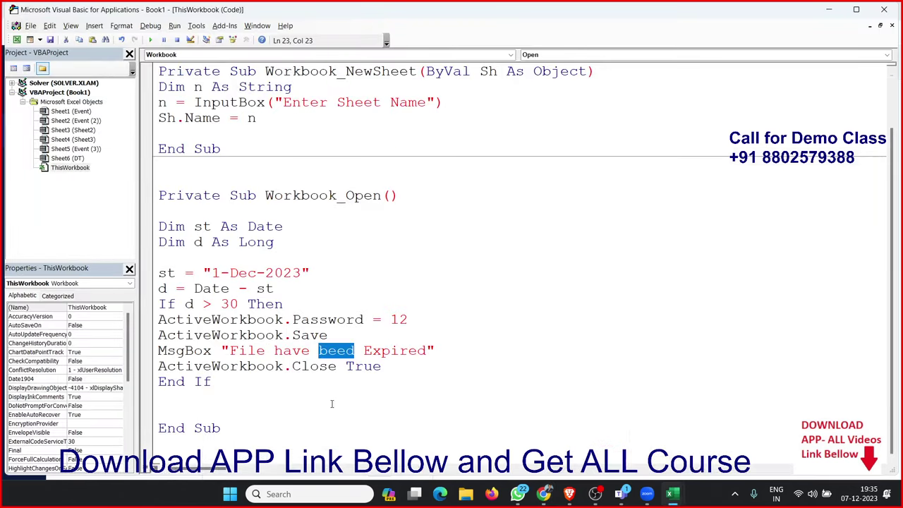
click(332, 404)
drag(416, 335, 158, 319)
click(170, 320)
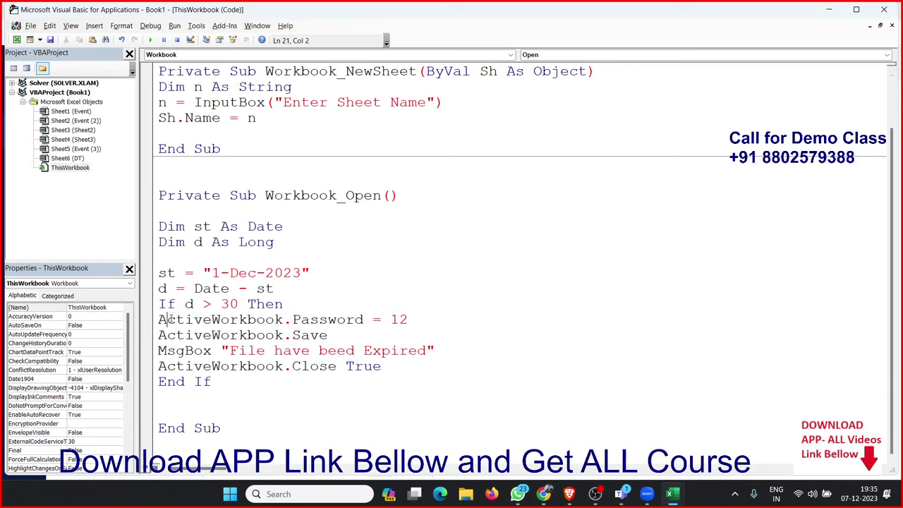
click(322, 194)
drag(407, 319, 185, 320)
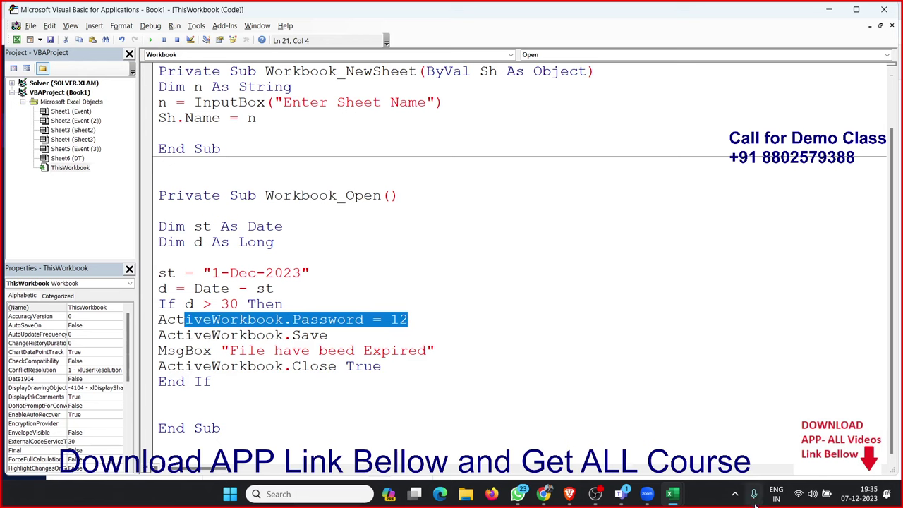
mouse_move(674, 498)
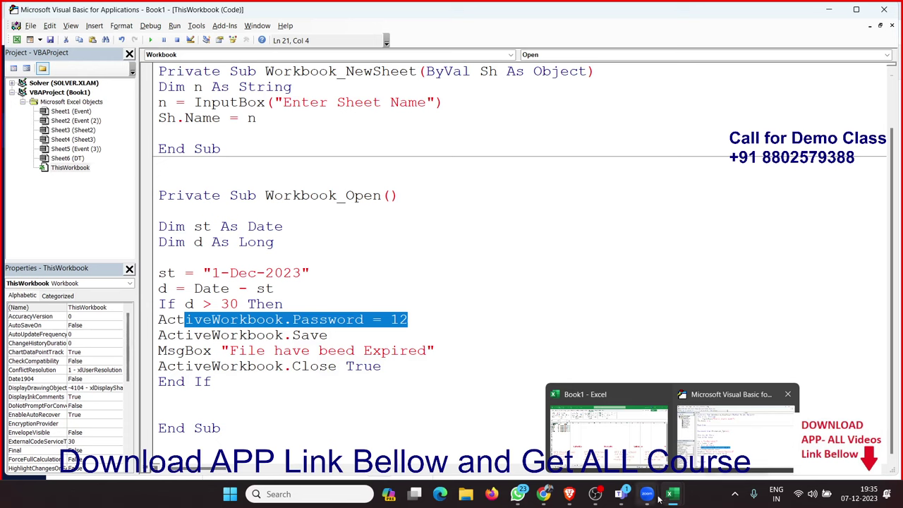
- Open JINDAL (1).xlsm in Excel from Chrome's recent downloads list
click(547, 494)
click(671, 424)
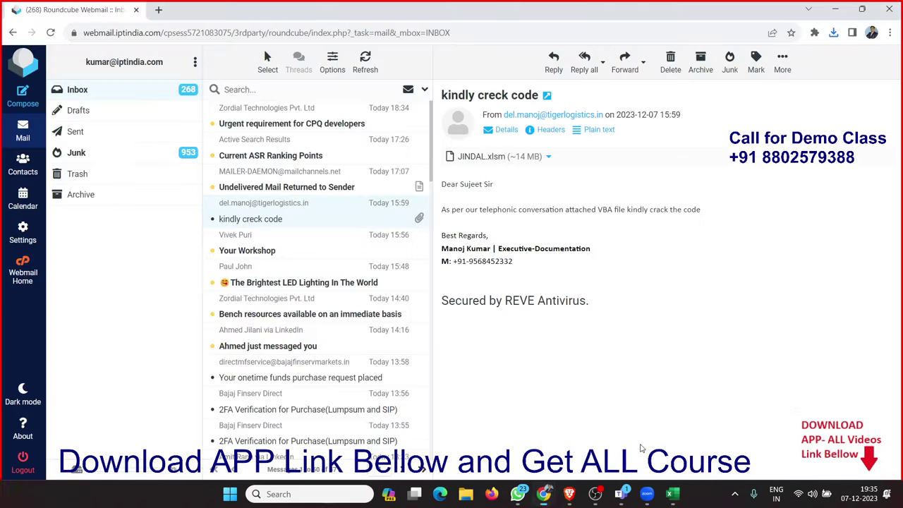
click(832, 33)
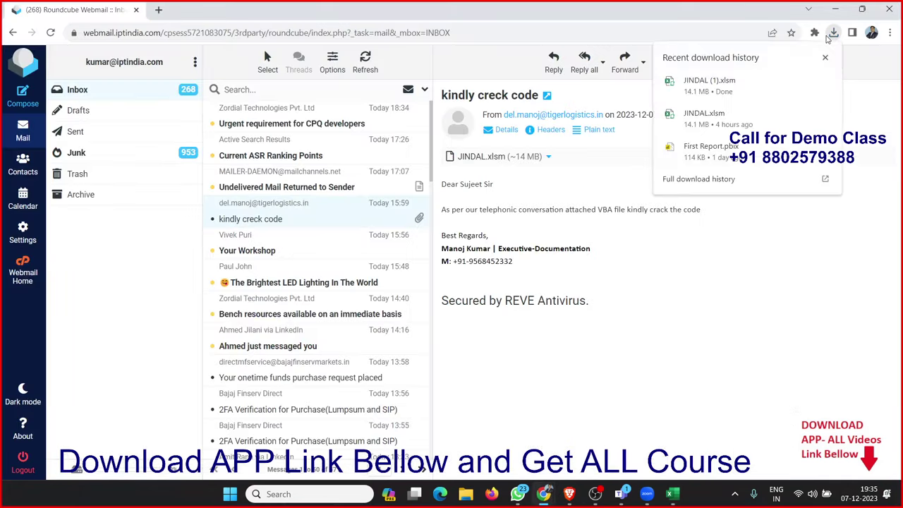
click(743, 83)
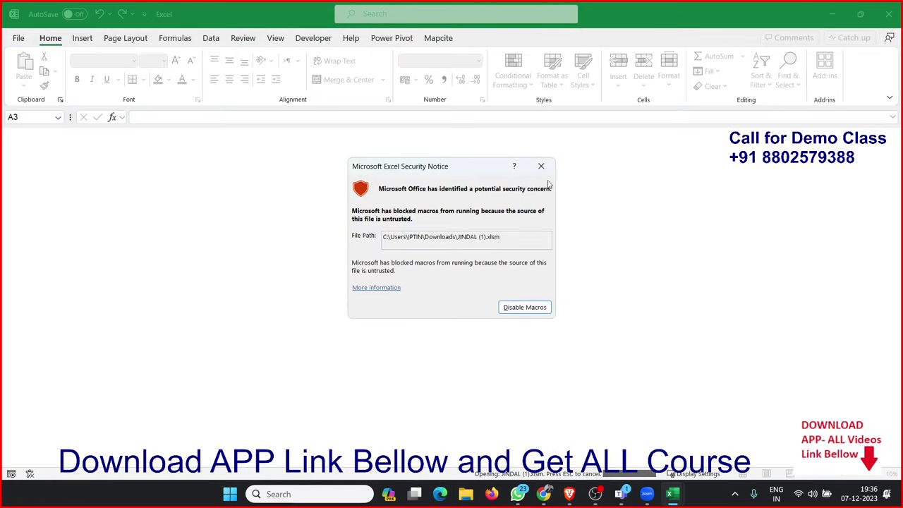
click(525, 306)
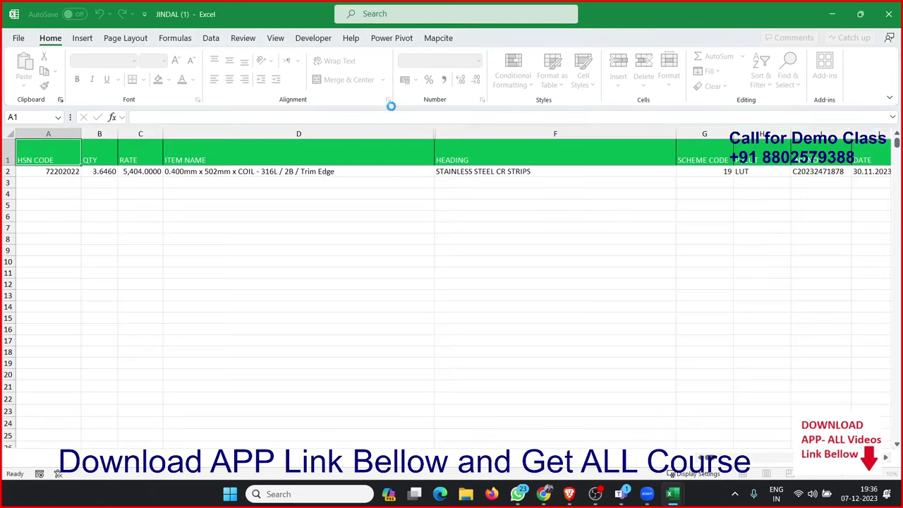
click(327, 41)
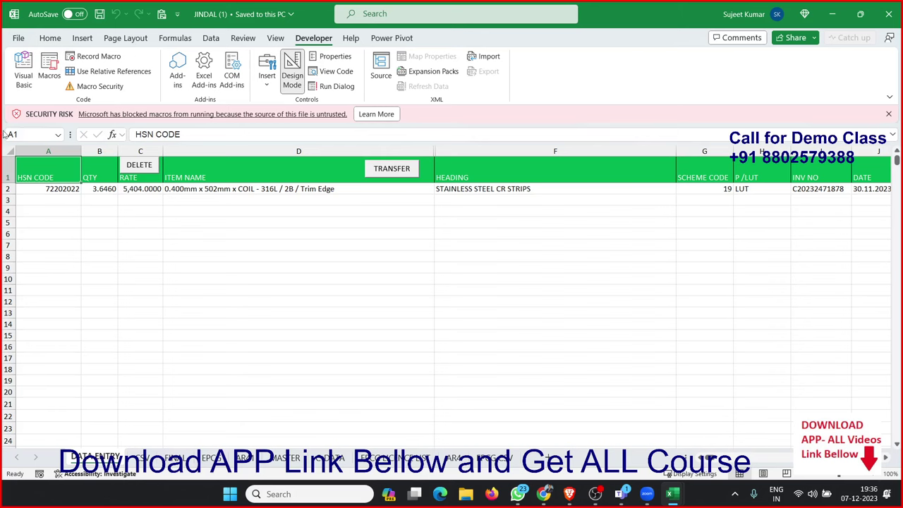
click(23, 79)
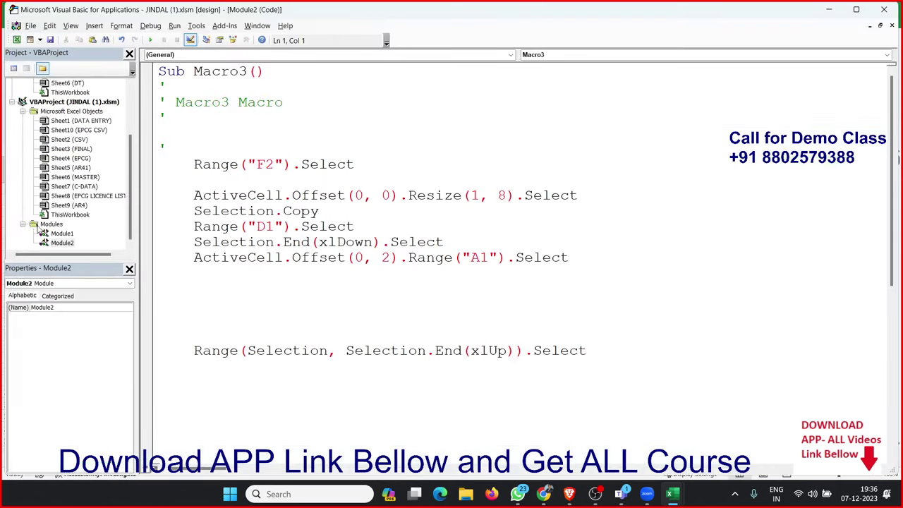
double_click(70, 214)
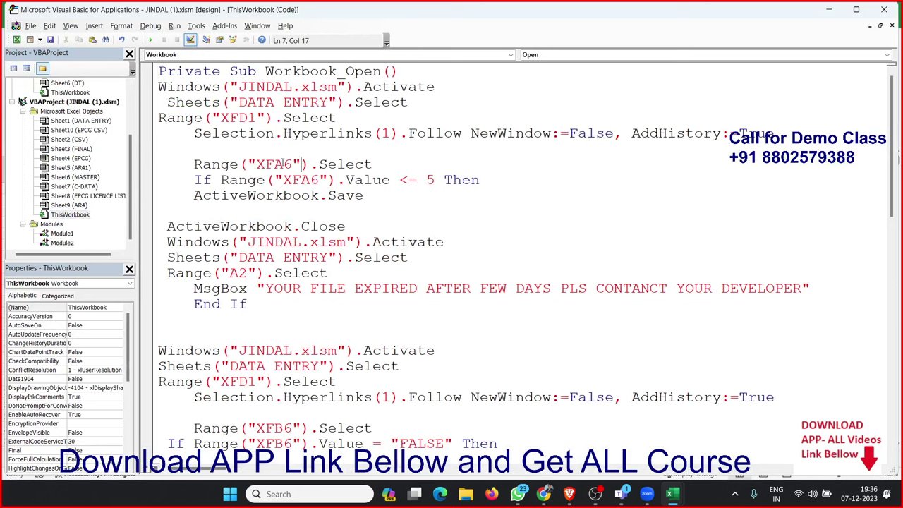
drag(430, 180, 303, 180)
click(302, 180)
double_click(302, 180)
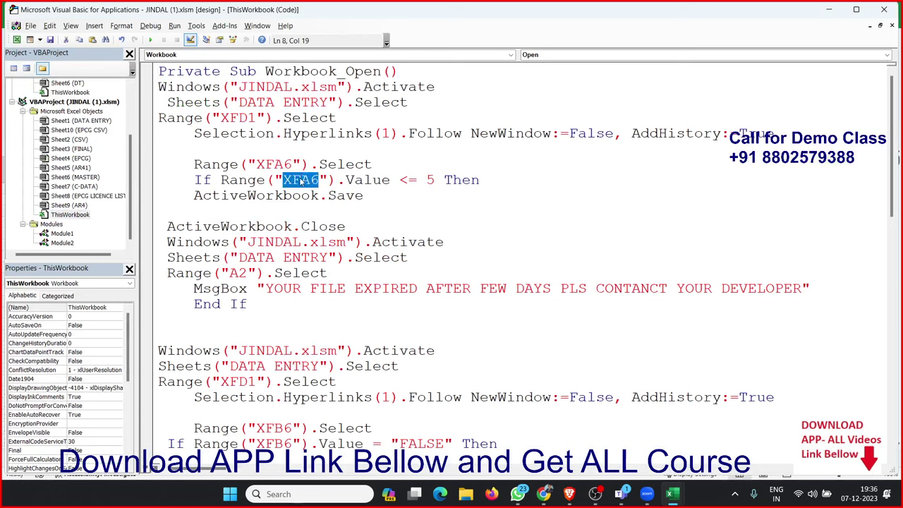
double_click(430, 180)
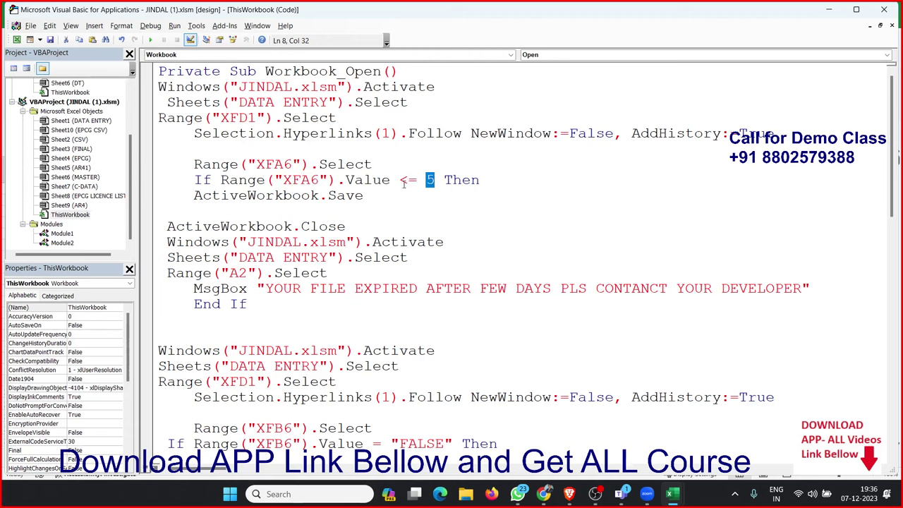
click(364, 196)
drag(437, 180, 417, 180)
click(305, 182)
double_click(312, 182)
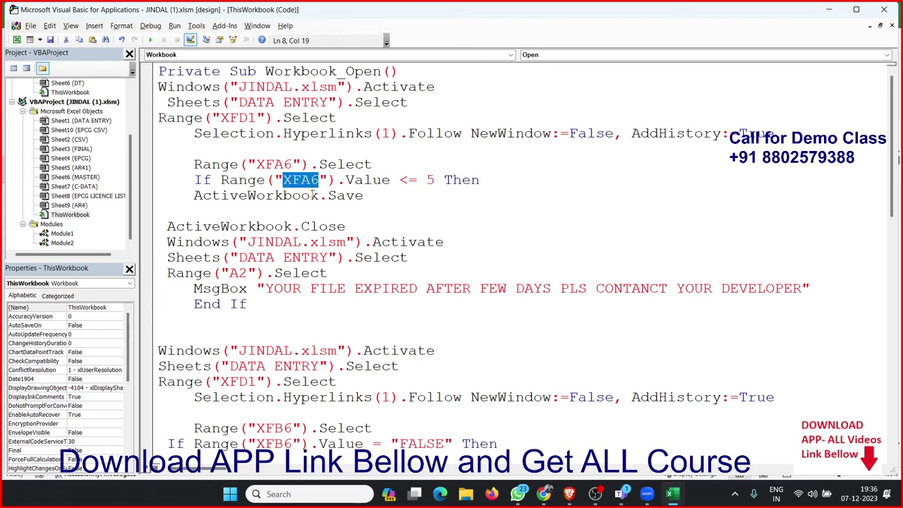
click(432, 180)
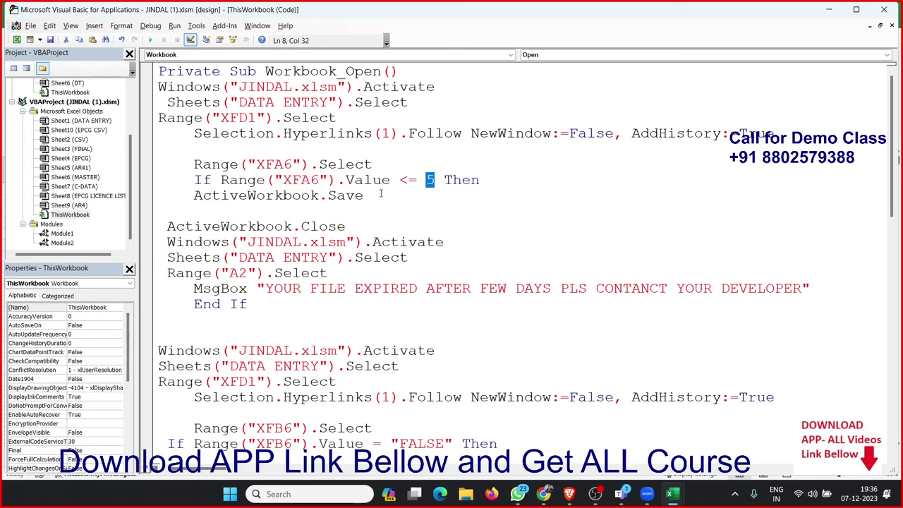
drag(363, 196, 203, 196)
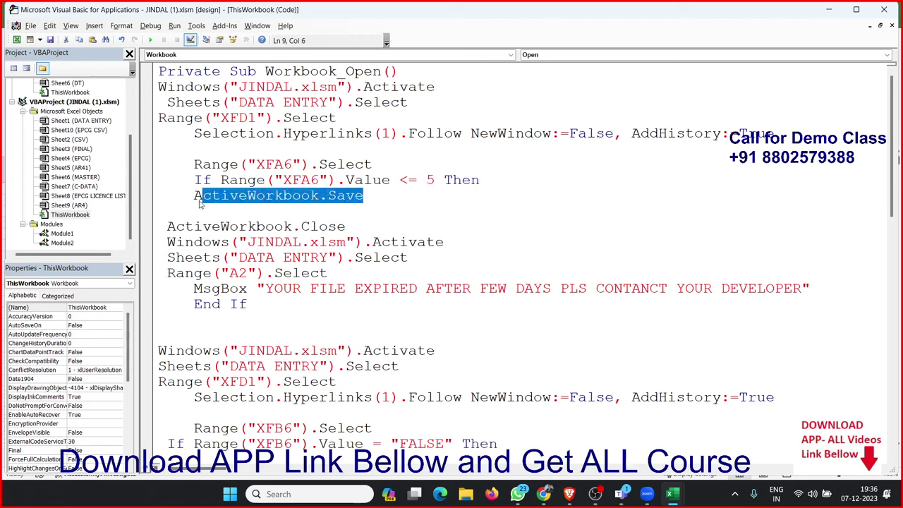
drag(380, 243, 360, 228)
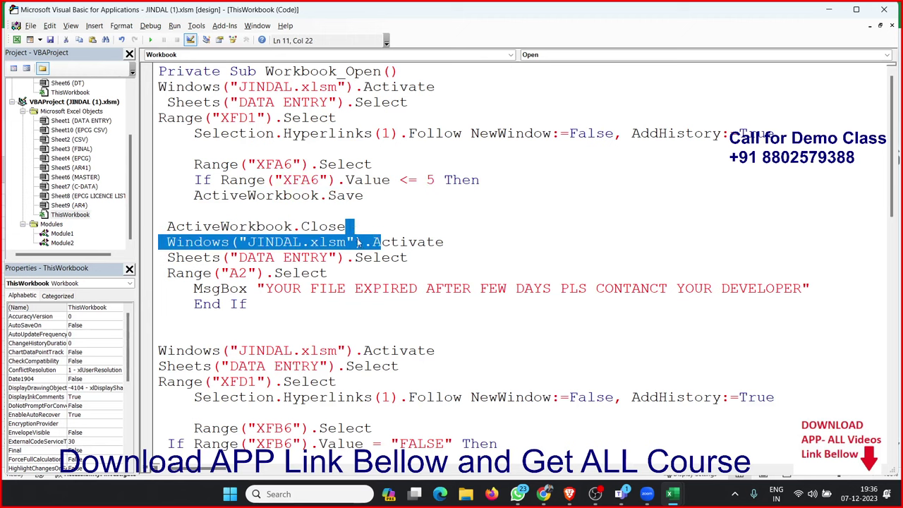
double_click(323, 227)
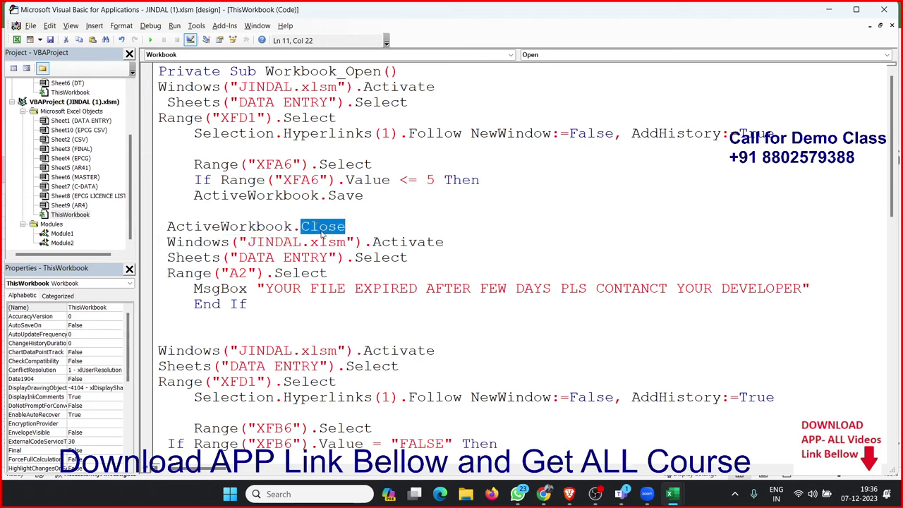
double_click(358, 242)
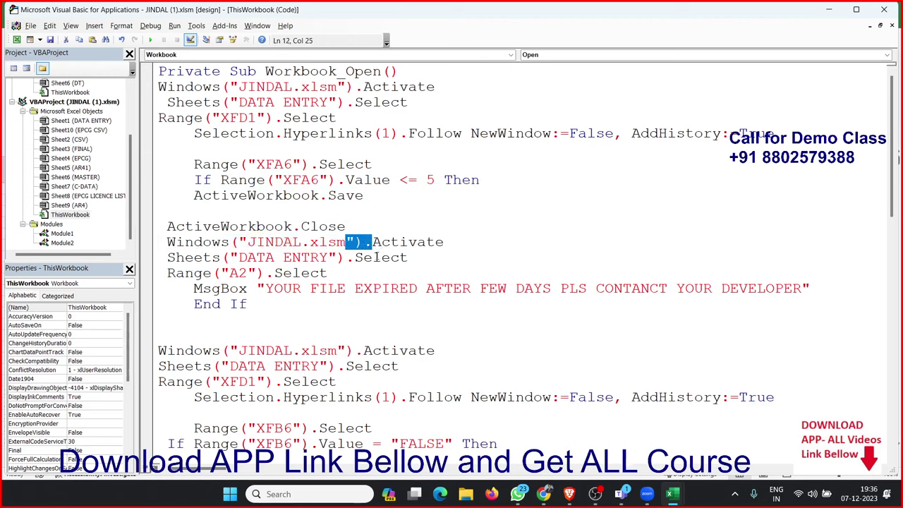
double_click(377, 258)
click(374, 258)
double_click(305, 258)
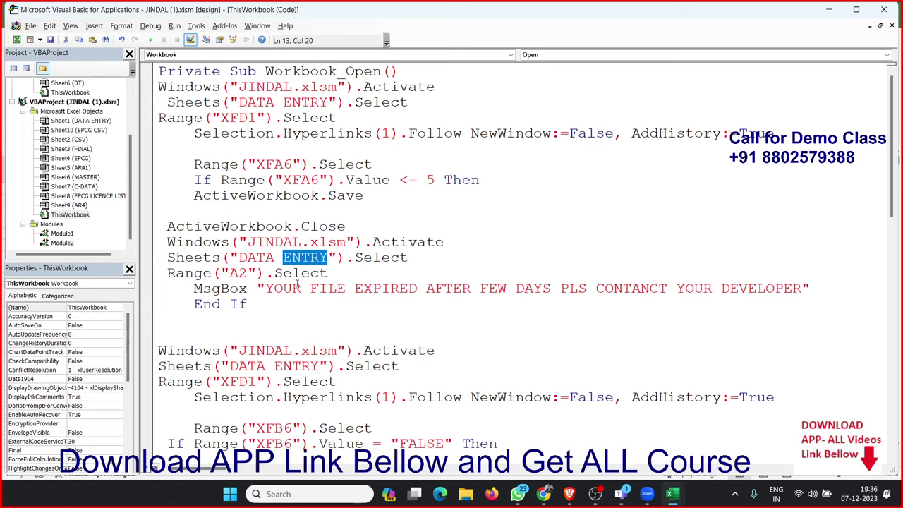
drag(292, 288, 632, 289)
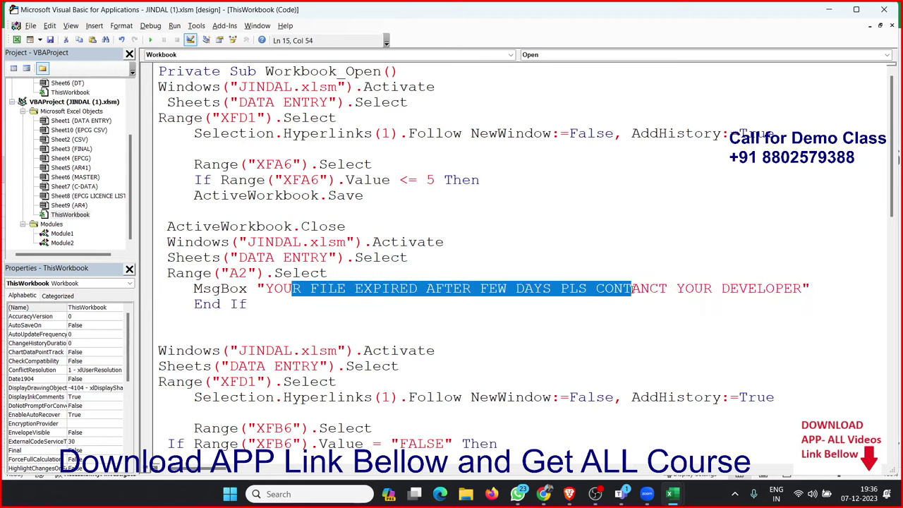
drag(631, 290, 748, 290)
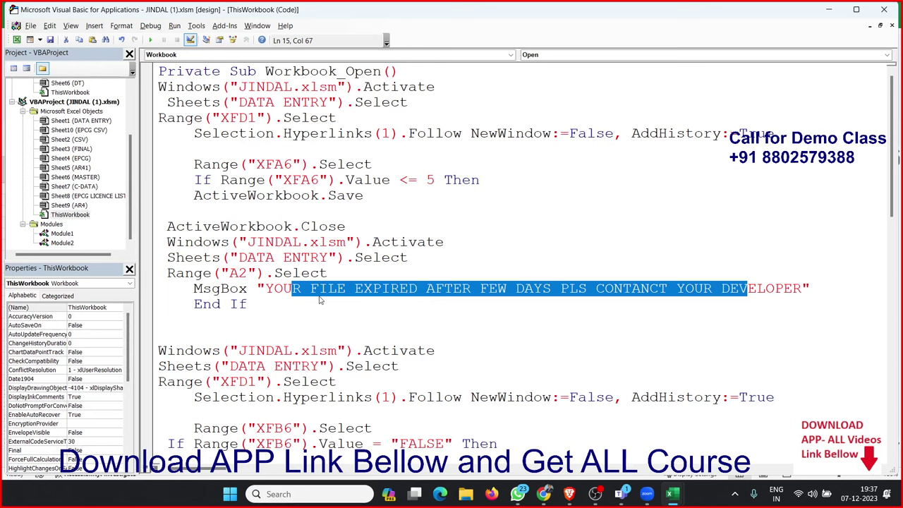
scroll(319, 299, down, 2)
scroll(319, 298, down, 4)
scroll(319, 297, down, 1)
scroll(319, 297, down, 1)
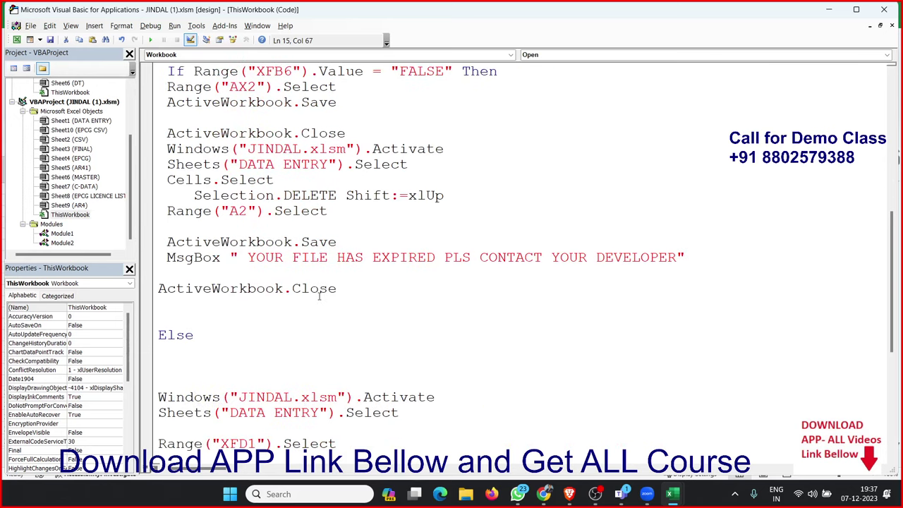
scroll(319, 297, down, 2)
scroll(319, 297, down, 4)
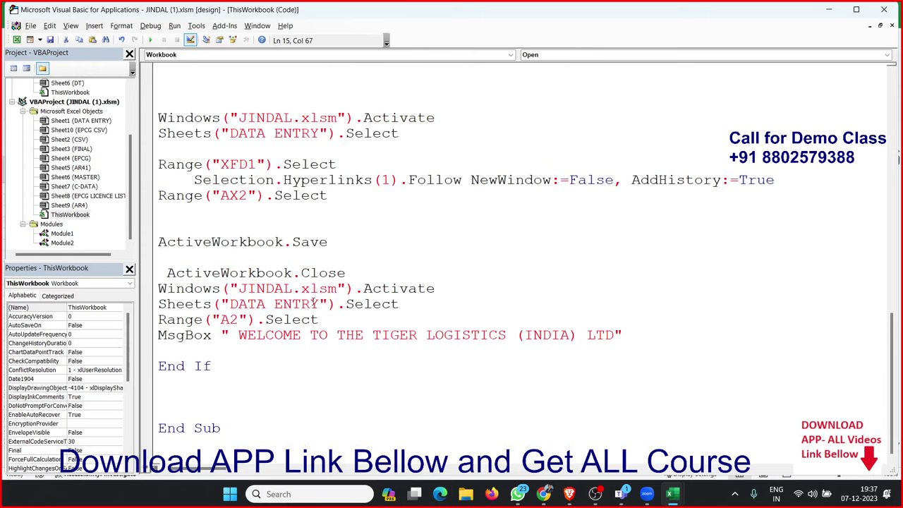
scroll(314, 299, up, 2)
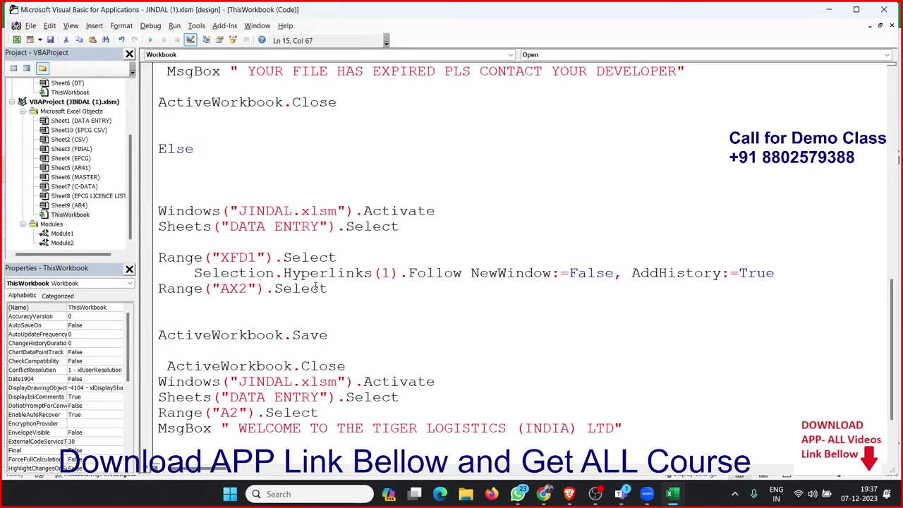
scroll(317, 287, up, 5)
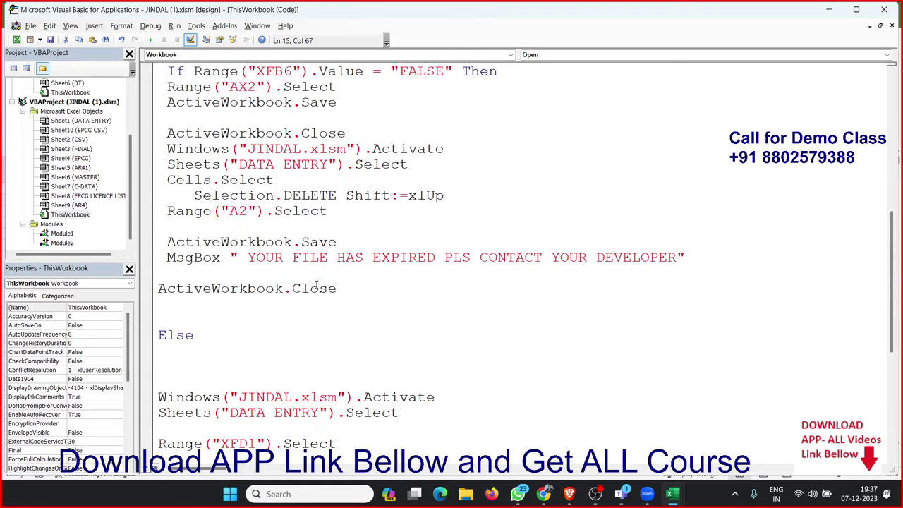
scroll(317, 286, up, 4)
scroll(317, 287, up, 3)
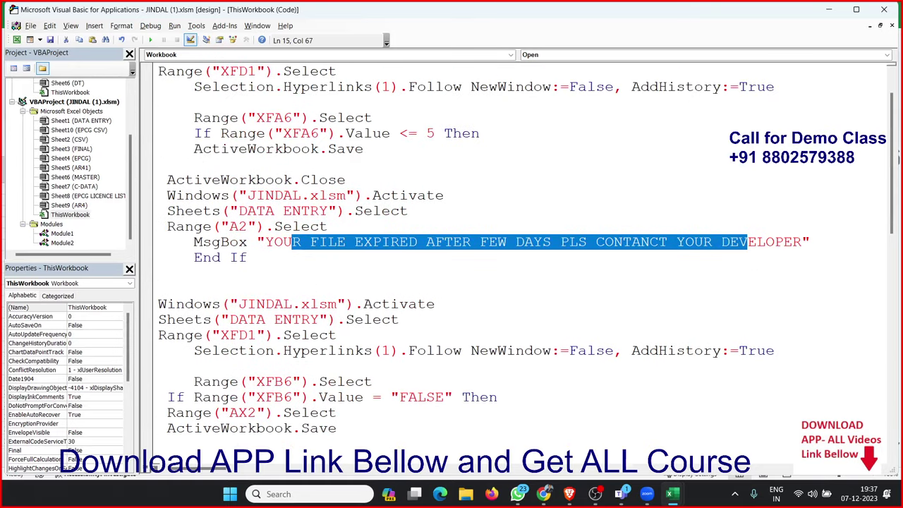
scroll(639, 232, up, 1)
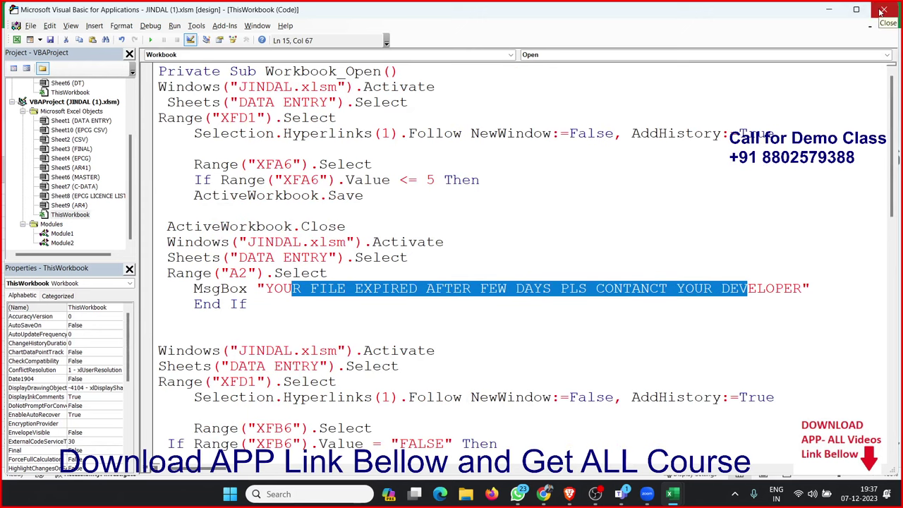
- Close the JINDAL code editor and workbook, then open Book1's Visual Basic editor
click(881, 10)
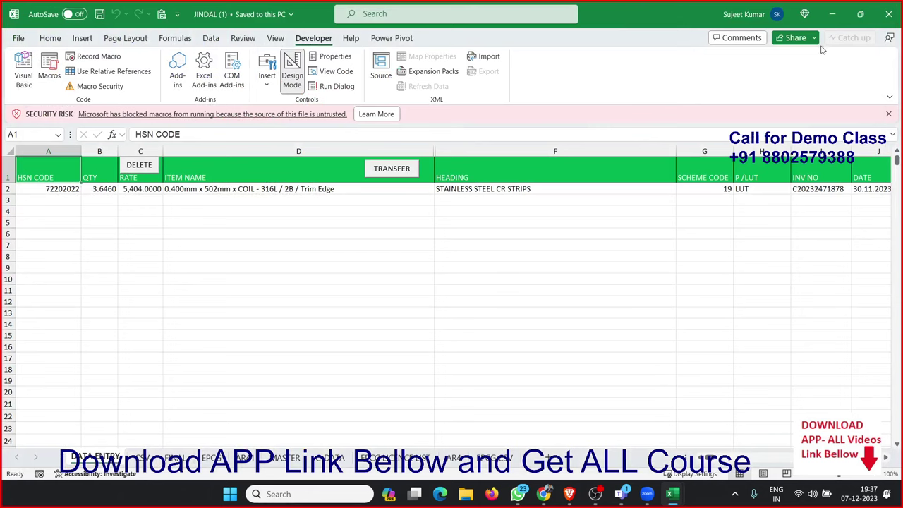
click(891, 14)
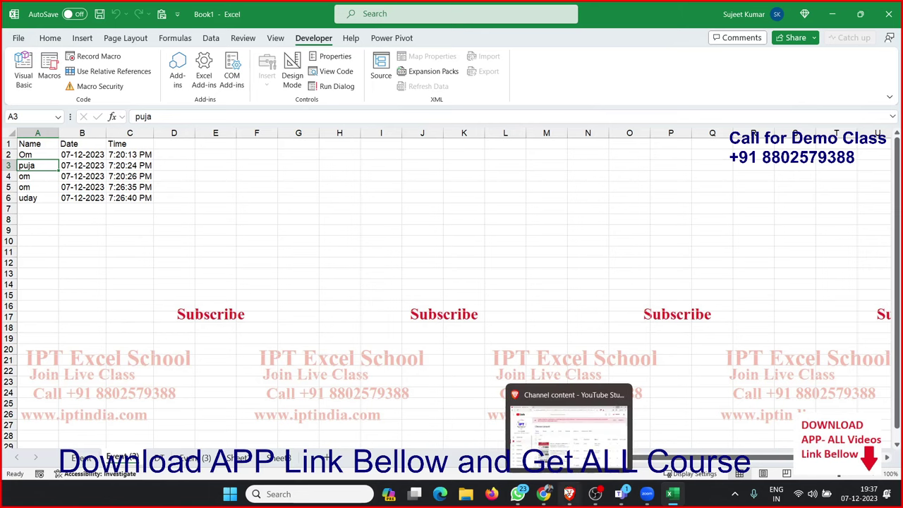
mouse_move(544, 494)
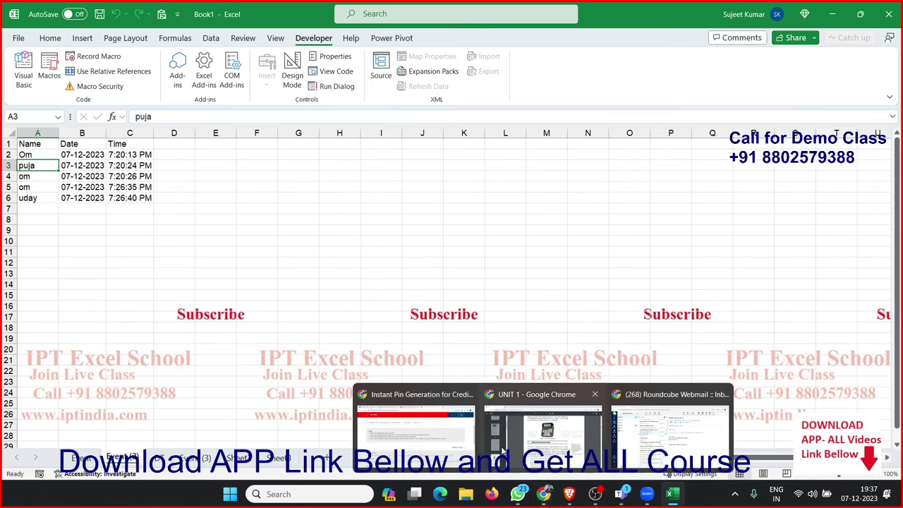
click(546, 133)
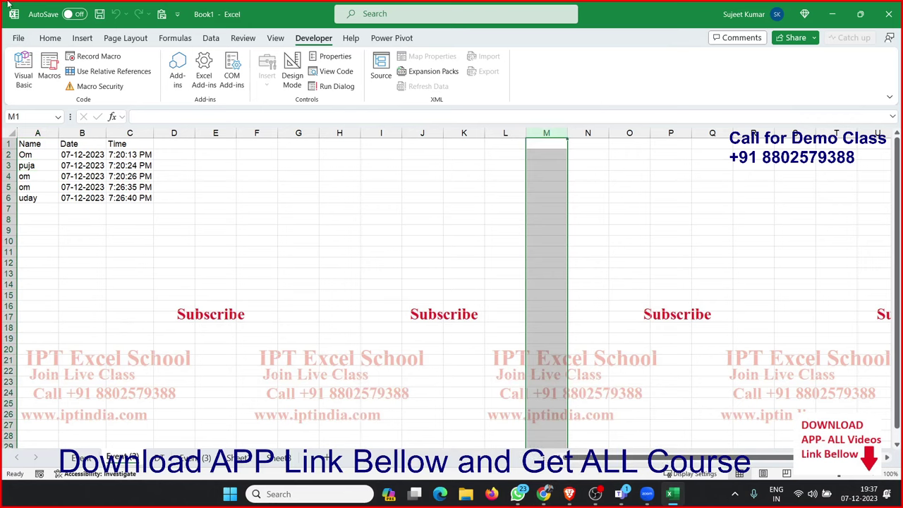
click(26, 71)
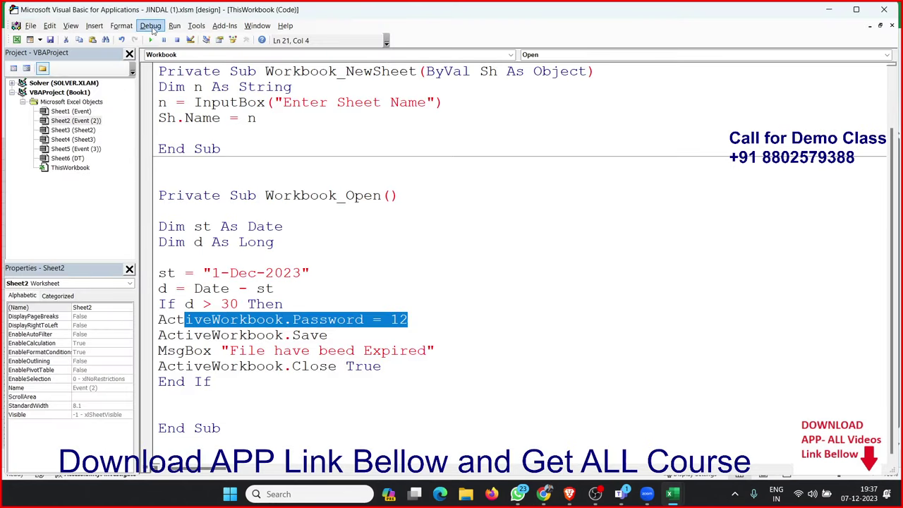
- Try Lock project for viewing in VBAProject Properties, cancel it, then try opening Solver's code
click(206, 28)
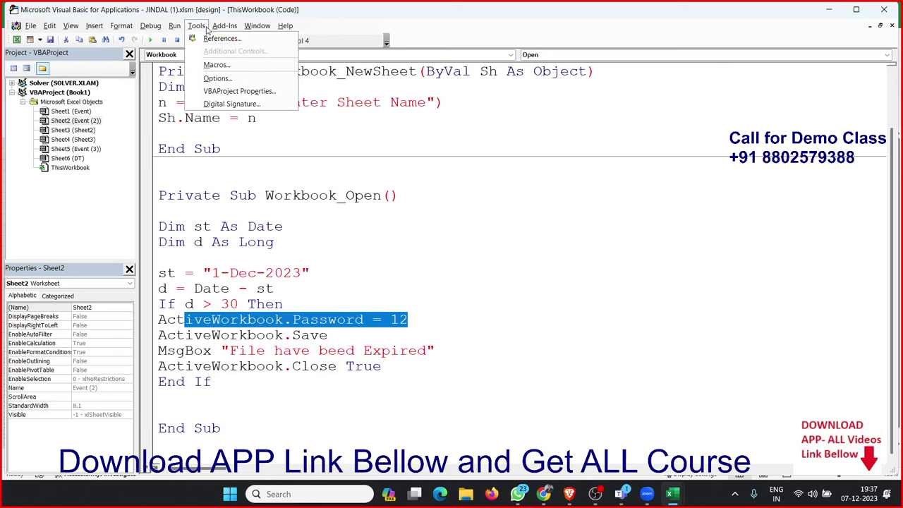
click(233, 97)
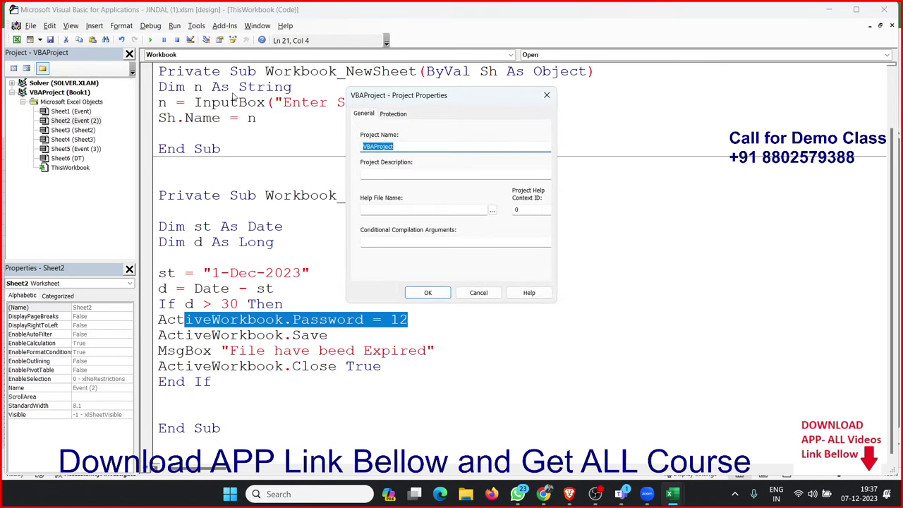
click(405, 116)
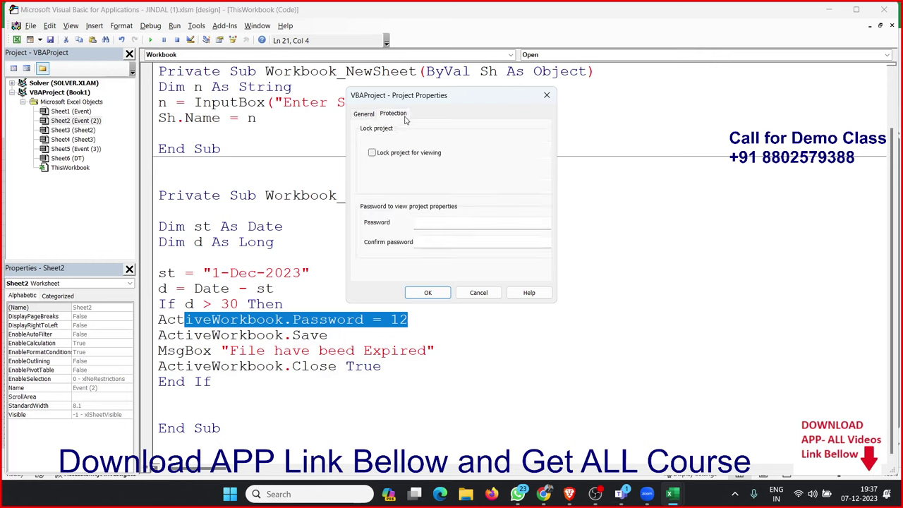
click(372, 152)
click(433, 227)
click(432, 242)
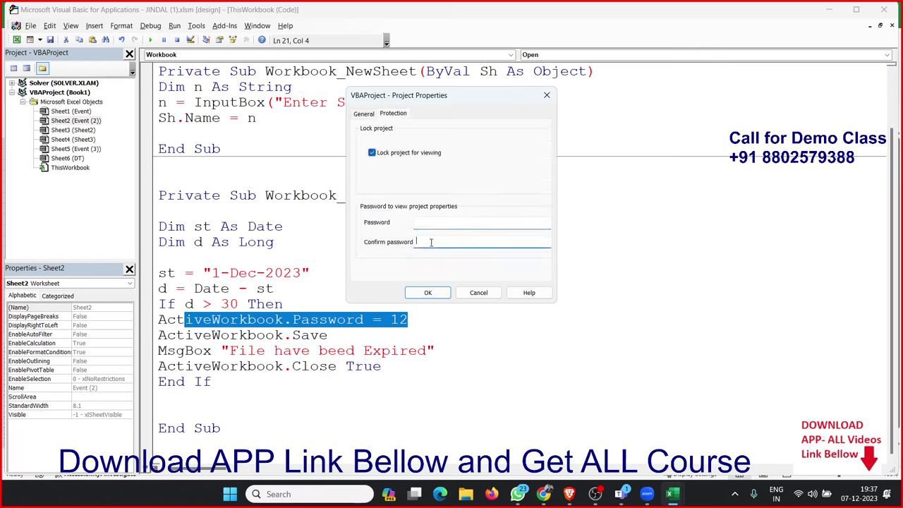
click(403, 154)
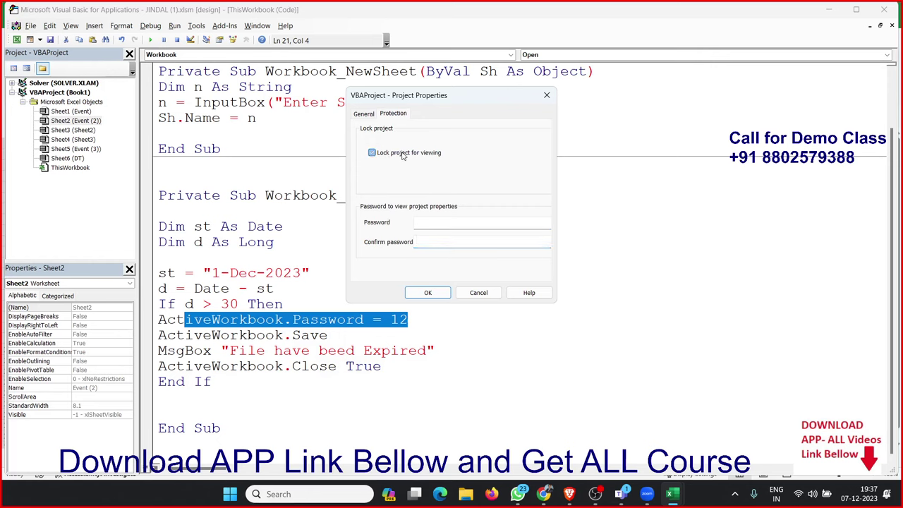
click(472, 293)
double_click(87, 86)
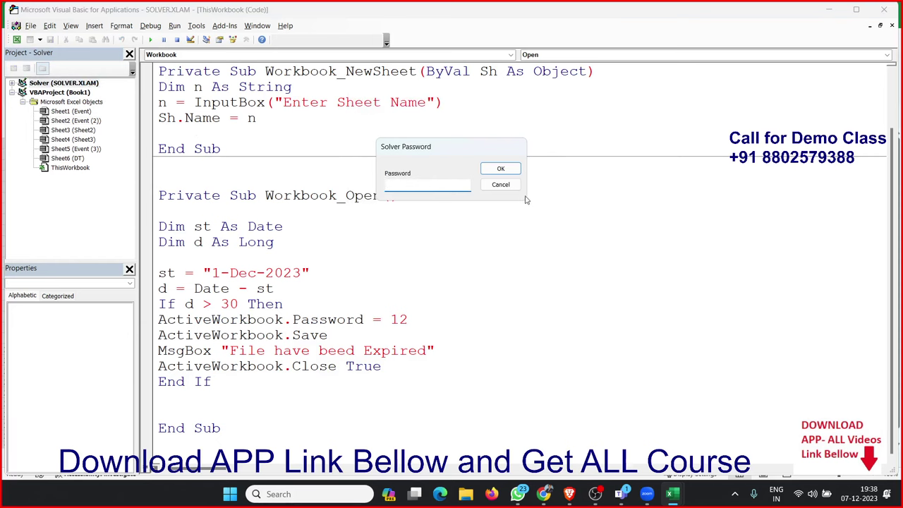
- Cancel the Solver password prompt and go back to Book1's ThisWorkbook code window
click(501, 184)
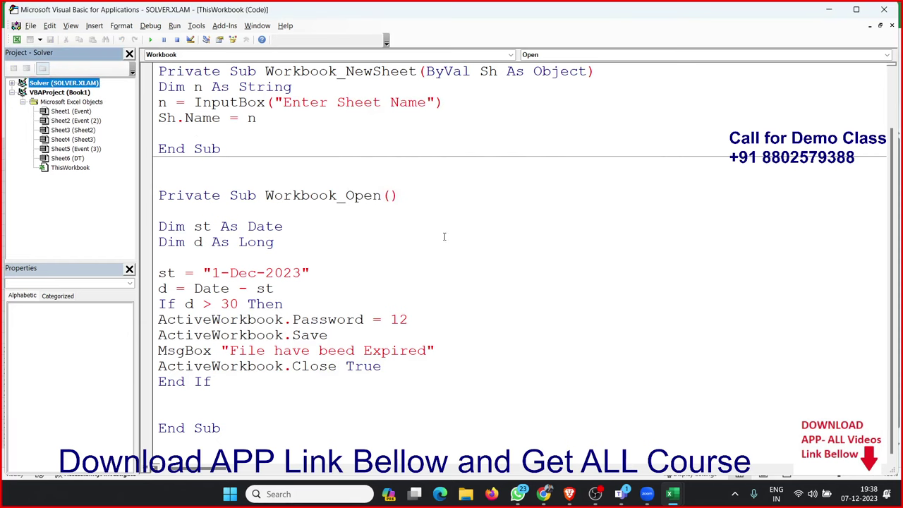
click(311, 225)
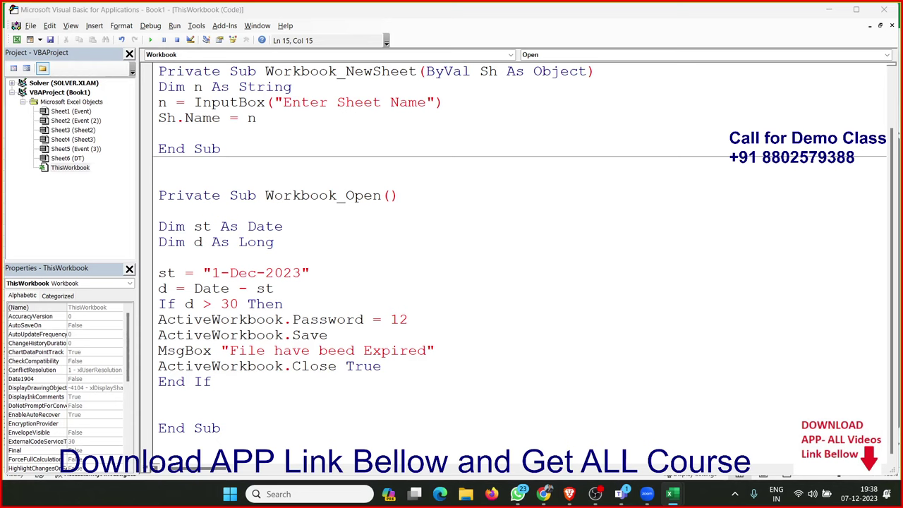
click(229, 367)
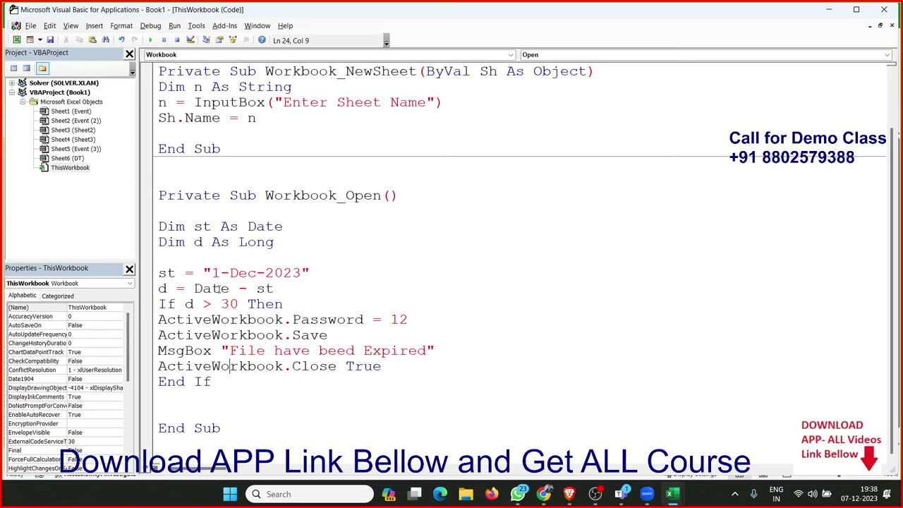
double_click(220, 291)
double_click(259, 288)
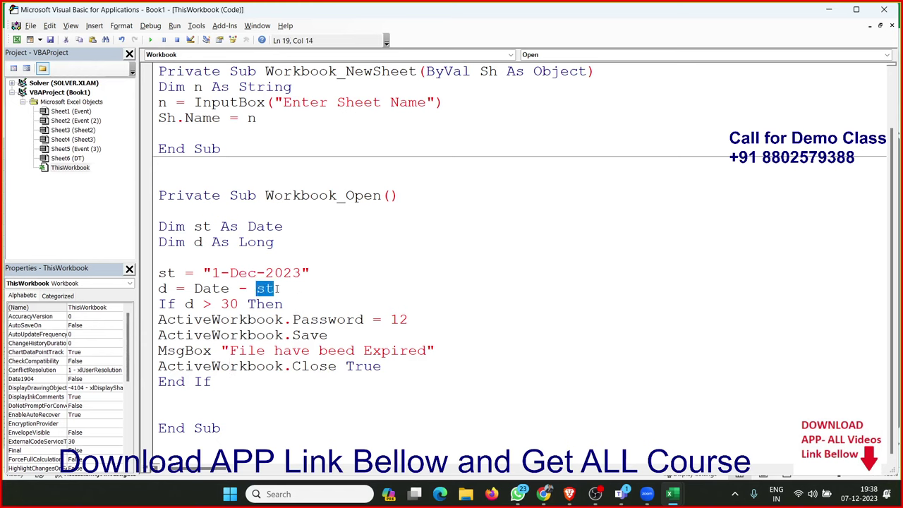
click(281, 289)
mouse_move(281, 288)
mouse_down()
mouse_move(211, 288)
mouse_move(195, 300)
mouse_up()
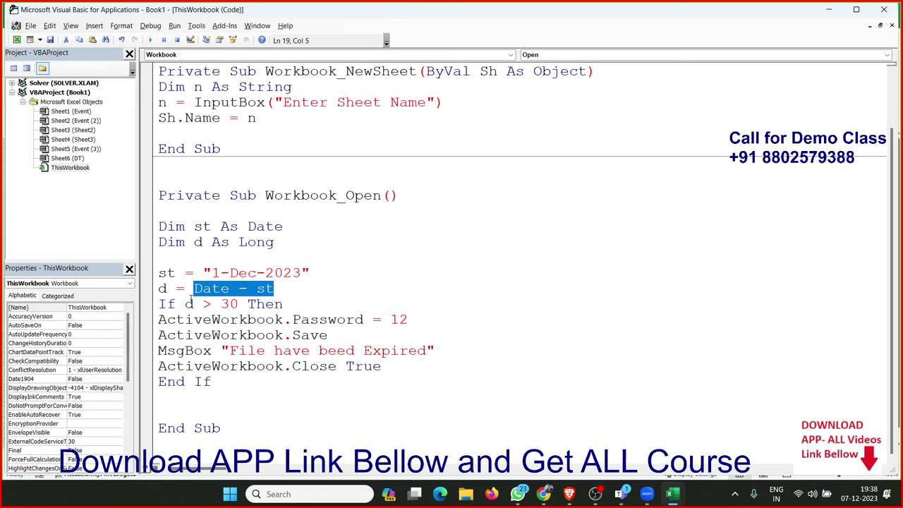
click(192, 304)
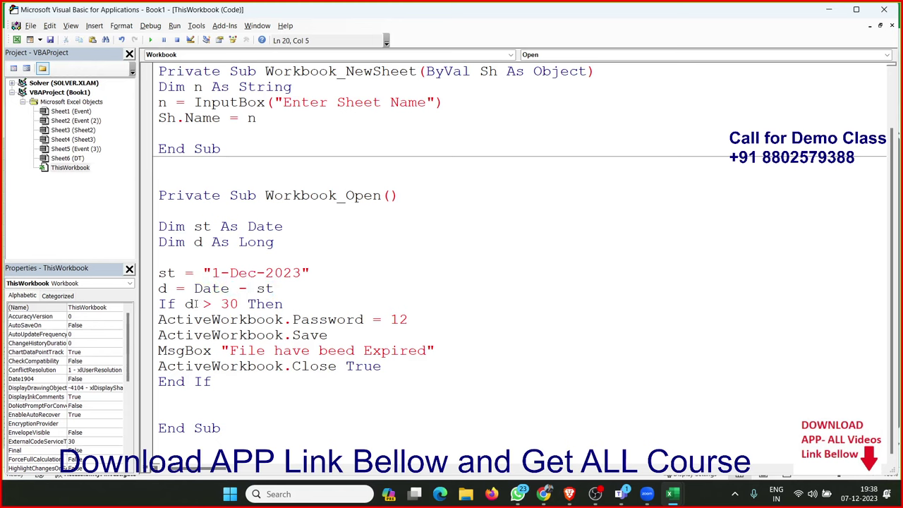
drag(436, 332, 329, 326)
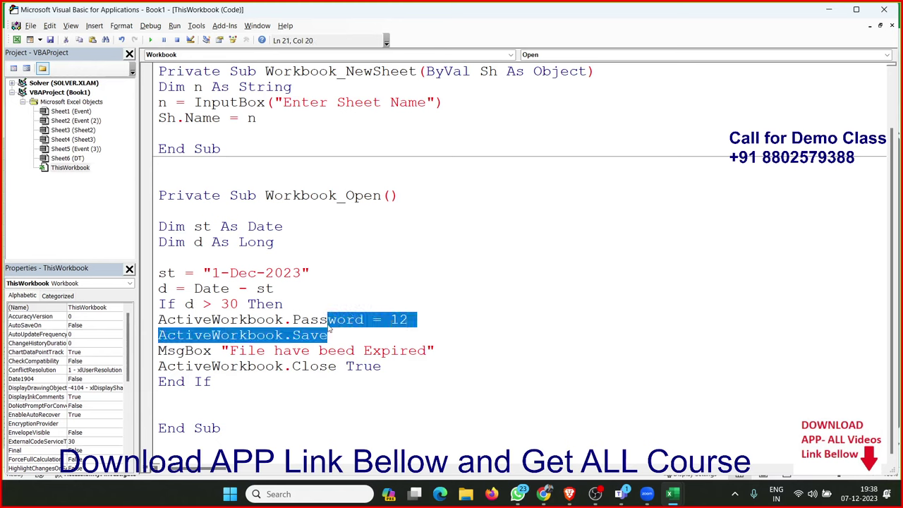
click(333, 329)
click(441, 351)
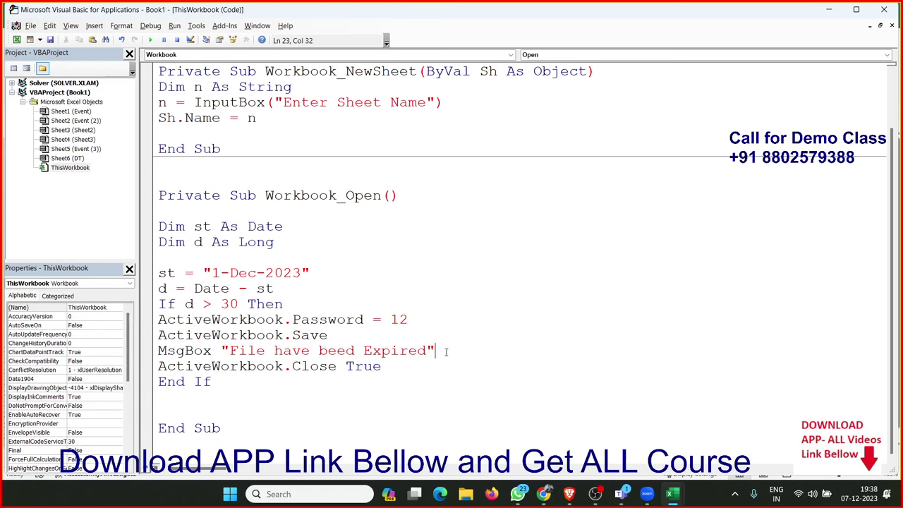
drag(399, 366, 162, 319)
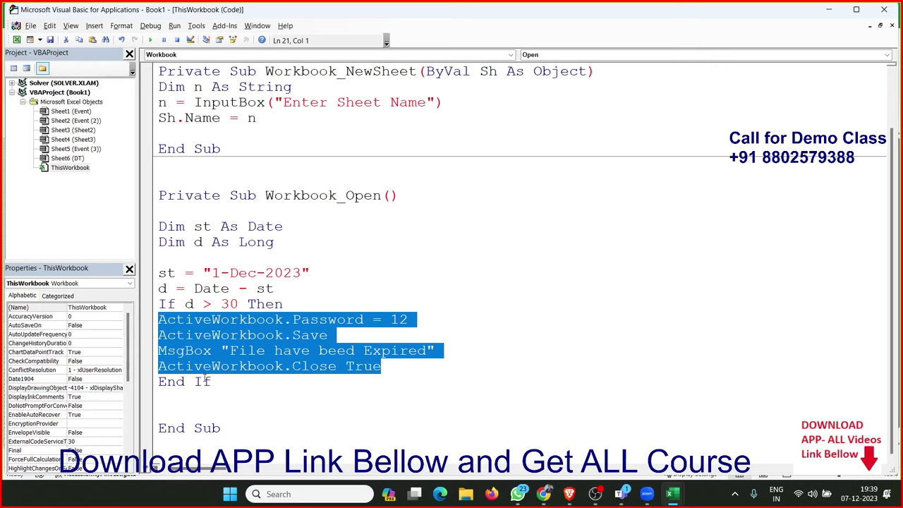
double_click(221, 319)
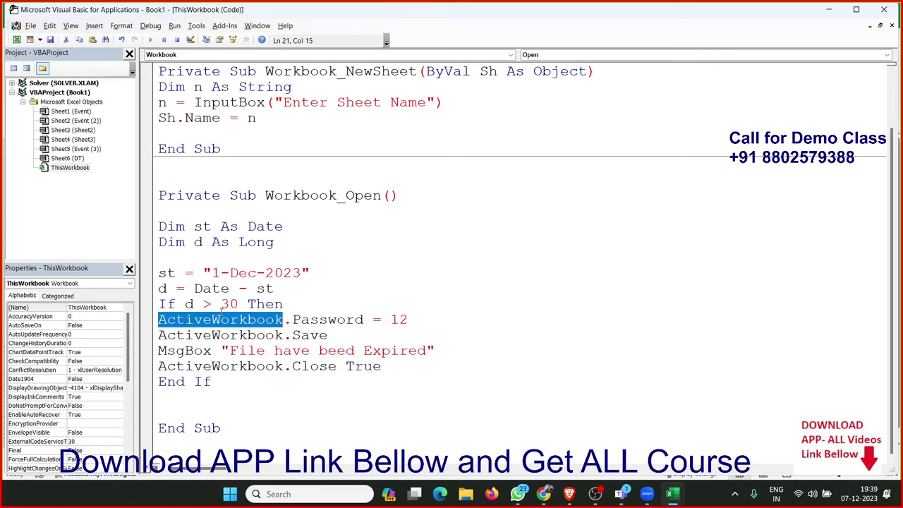
click(221, 304)
double_click(224, 305)
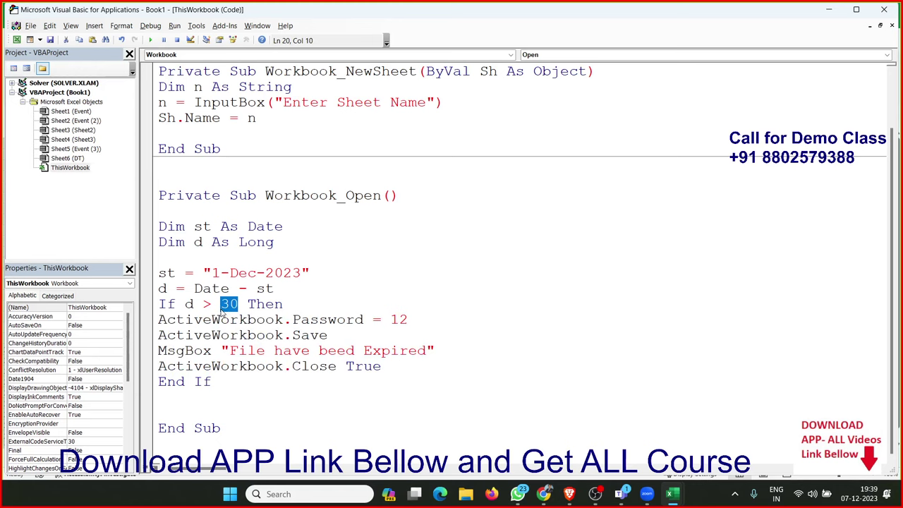
click(231, 335)
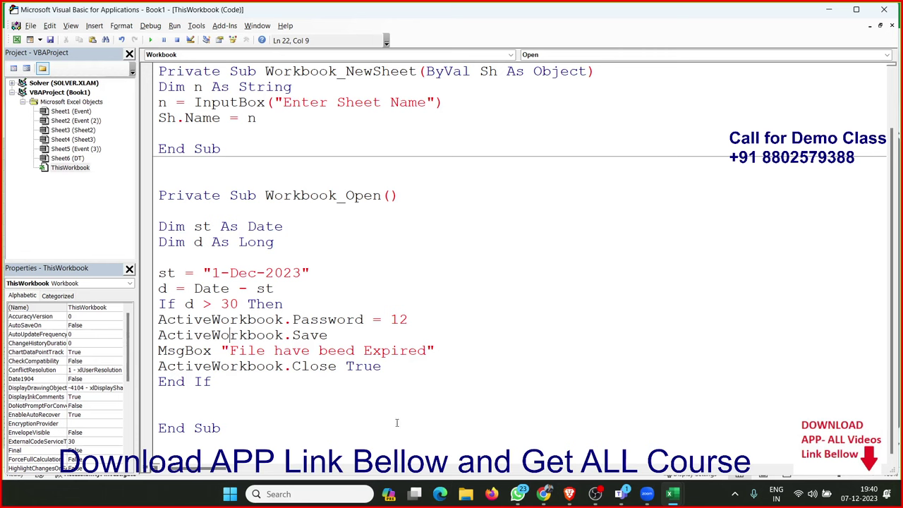
drag(397, 424, 189, 273)
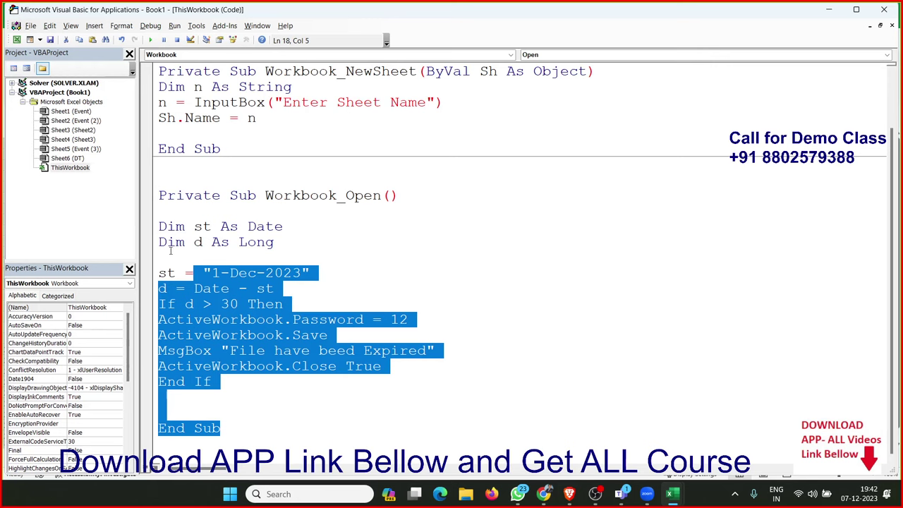
- Select the whole Private Sub Workbook_Open procedure and delete it
click(246, 212)
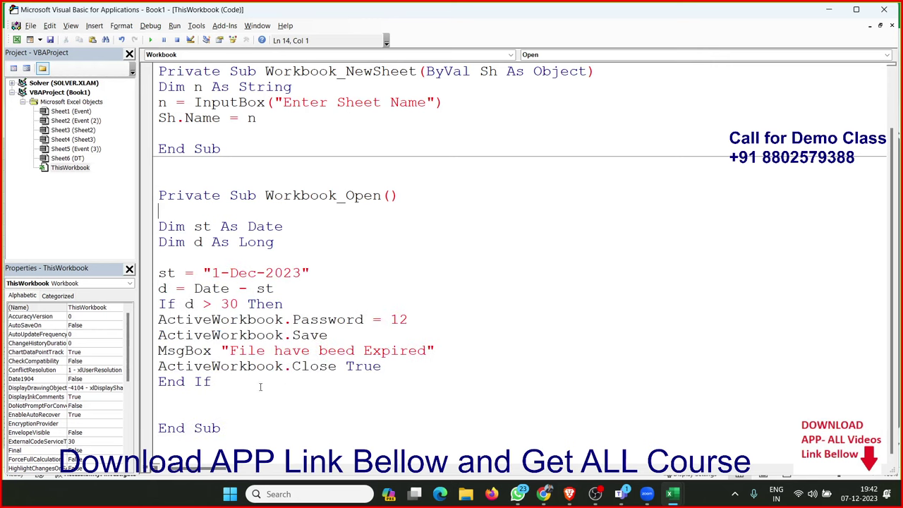
mouse_move(254, 432)
mouse_down()
mouse_move(160, 347)
mouse_move(153, 205)
mouse_up()
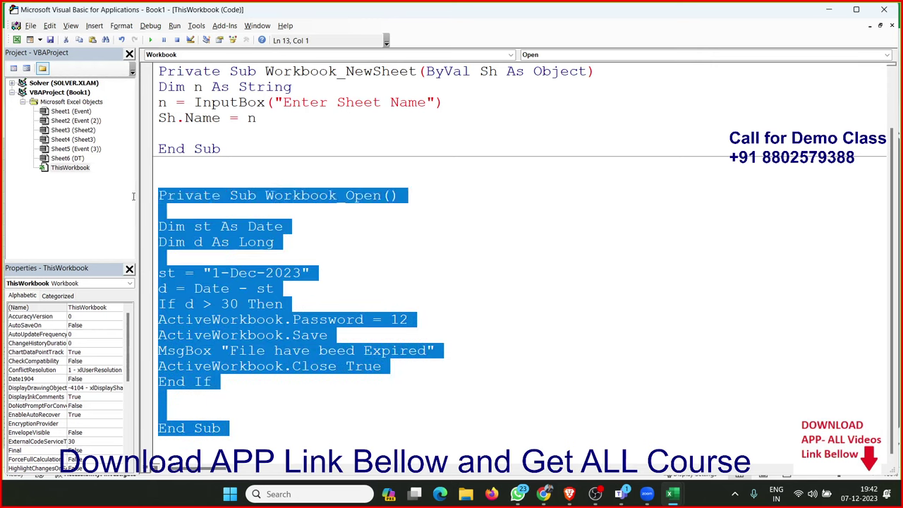
key(Delete)
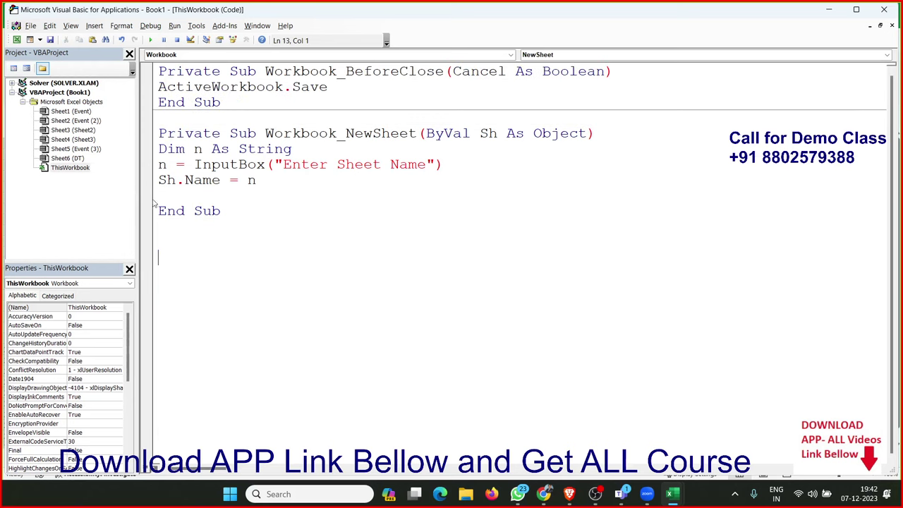
- In Book1, try editing the protected log sheet, then browse the empty, Event (3) and first Event sheets
mouse_move(671, 498)
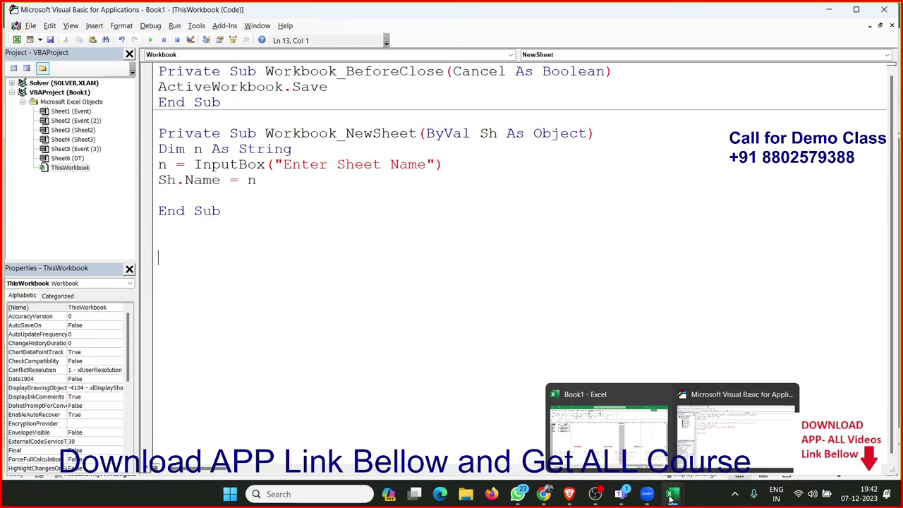
click(656, 457)
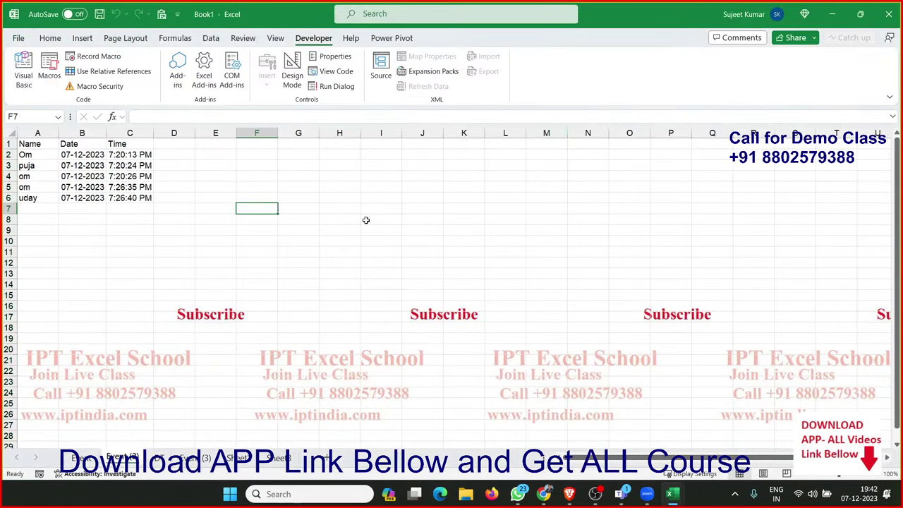
click(497, 158)
double_click(499, 161)
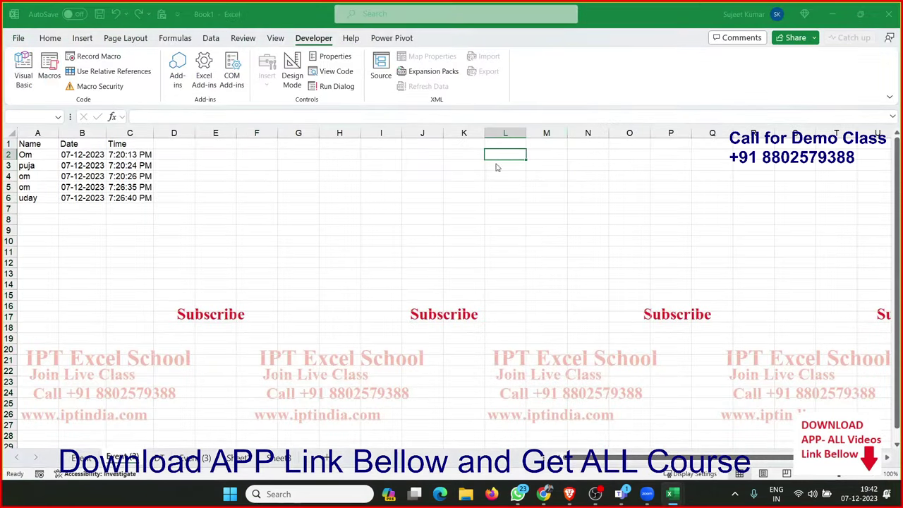
click(524, 281)
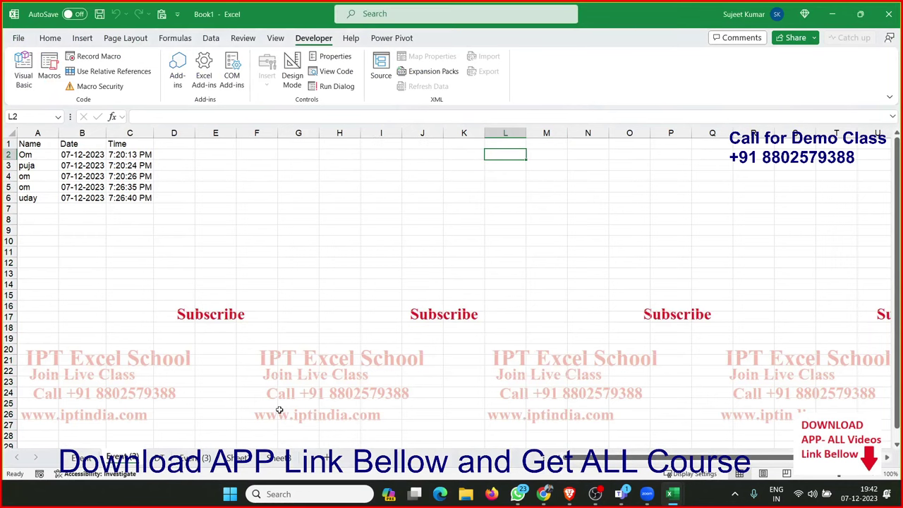
click(153, 464)
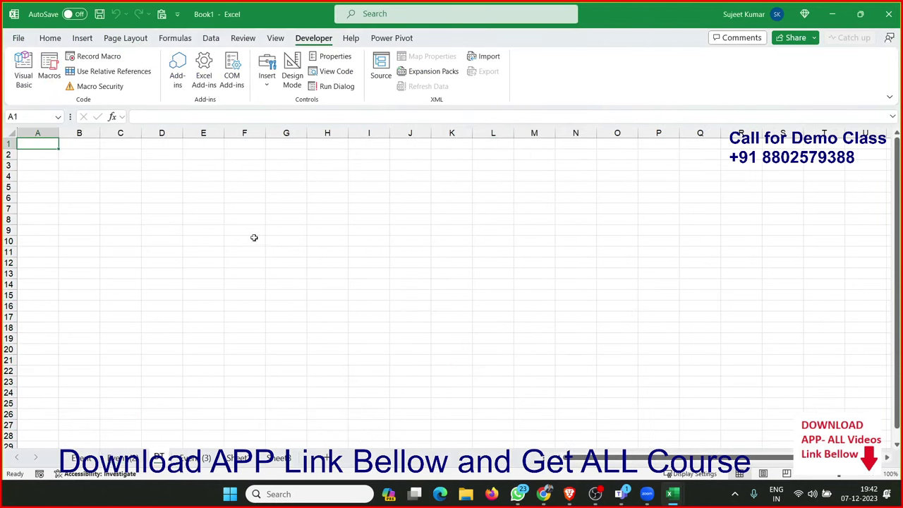
click(274, 177)
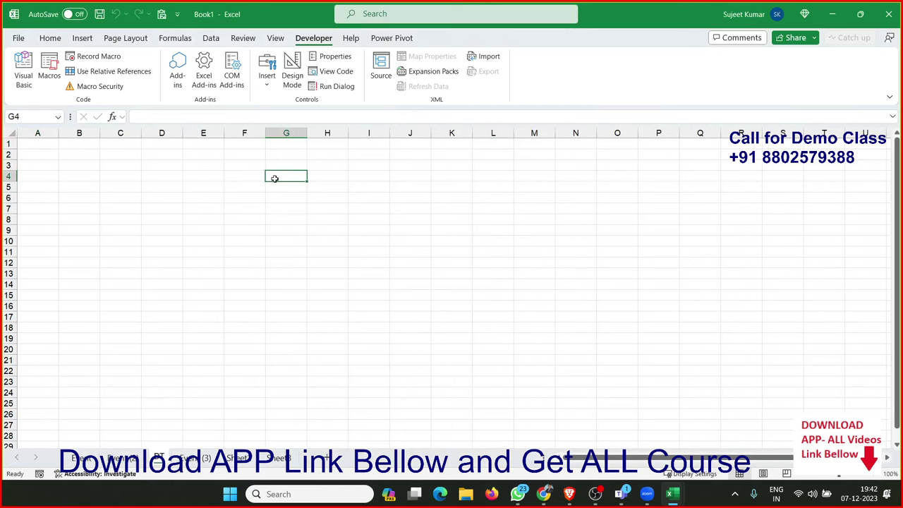
click(204, 460)
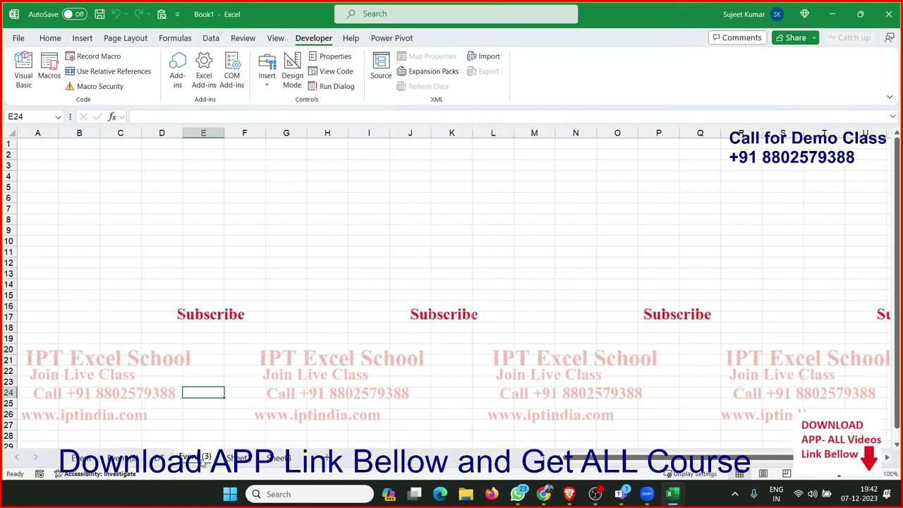
click(81, 458)
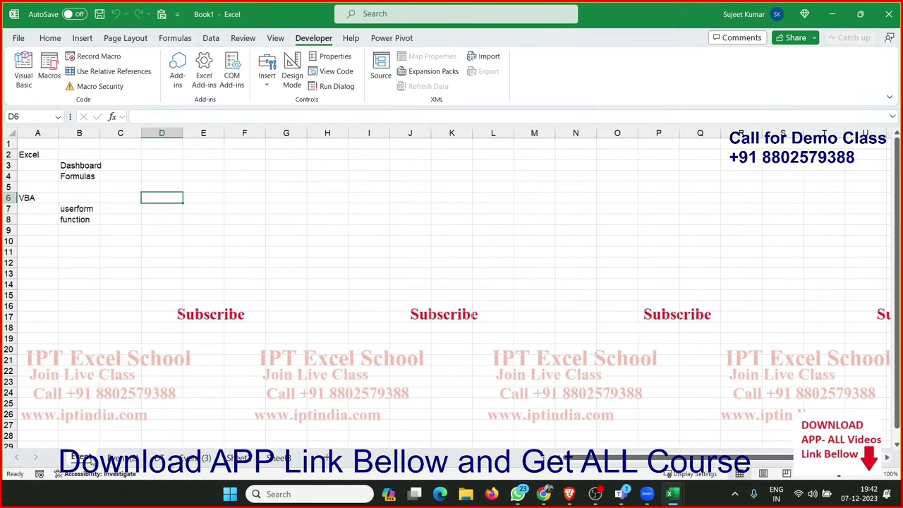
- Copy all of Sheet2's Worksheet_Change code and paste it into cell F3
key(alt+F11)
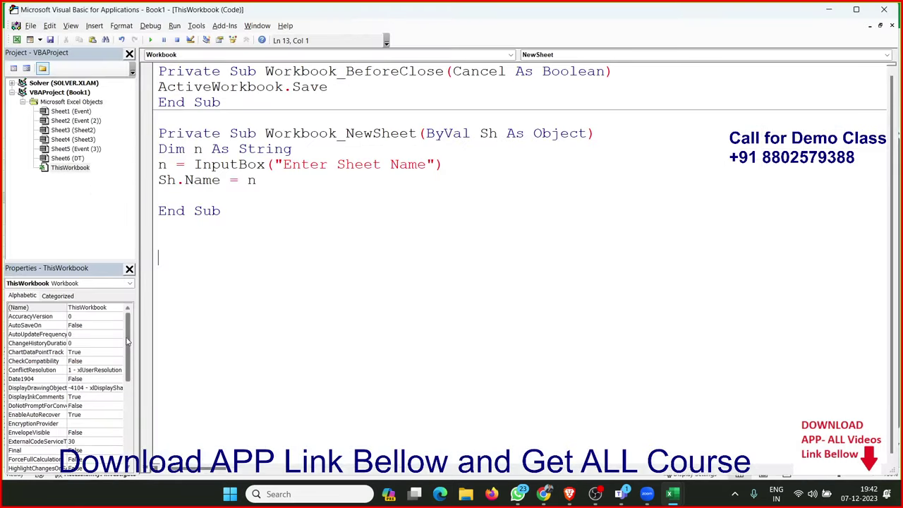
double_click(77, 121)
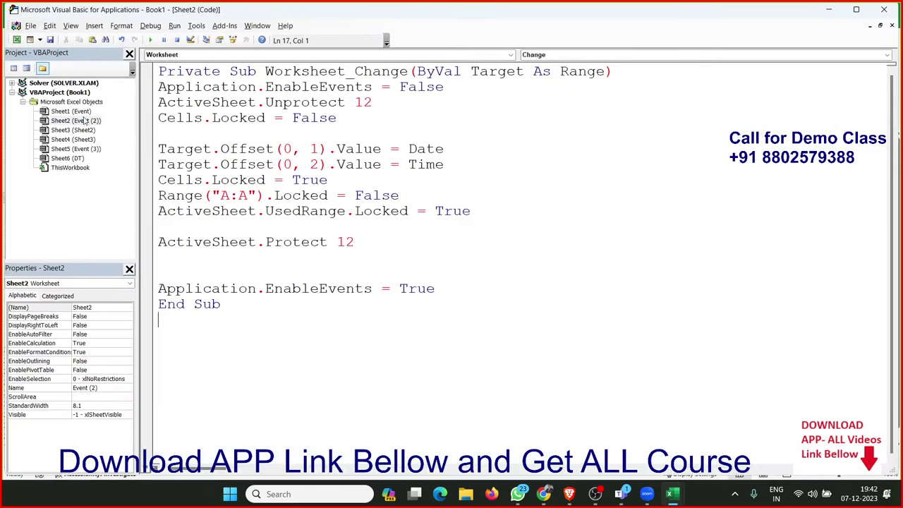
key(ctrl+a)
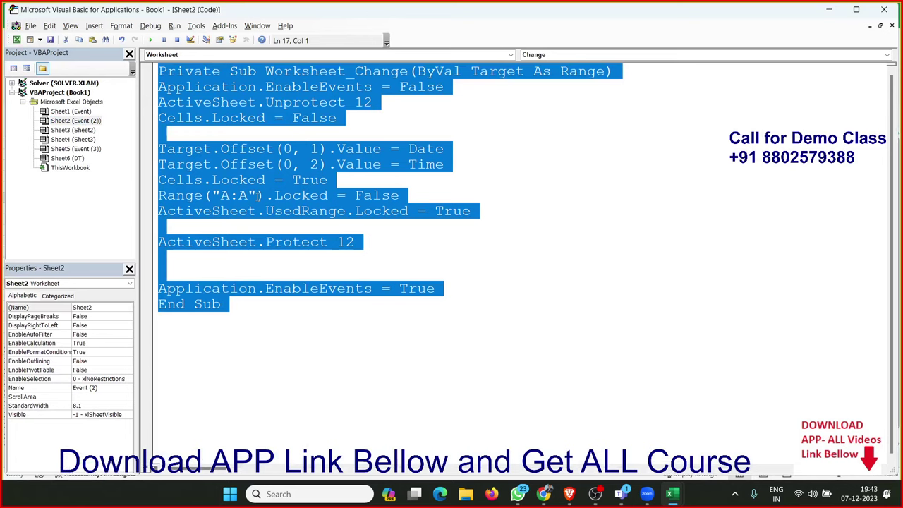
key(ctrl+c)
key(alt+F11)
click(243, 166)
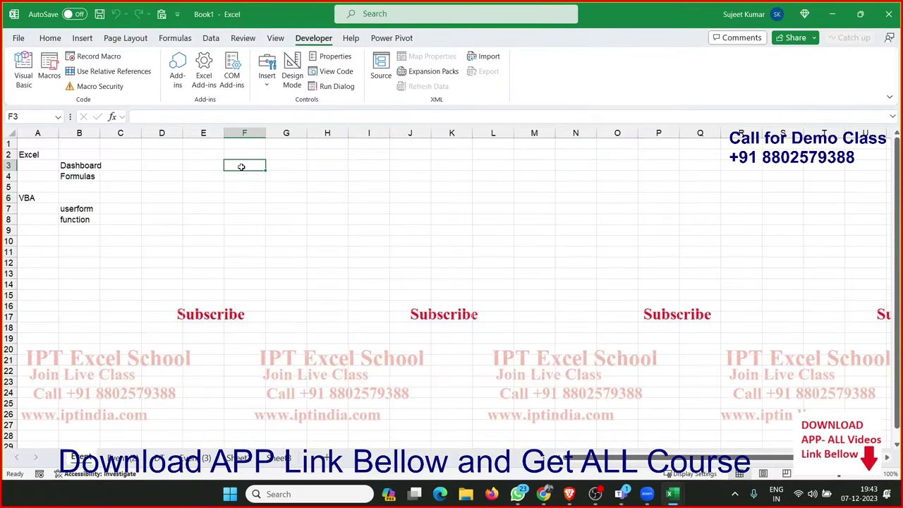
key(ctrl+v)
- Unprotect the Event (2) sheet by entering the sheet password, then return to the VBA code
click(127, 459)
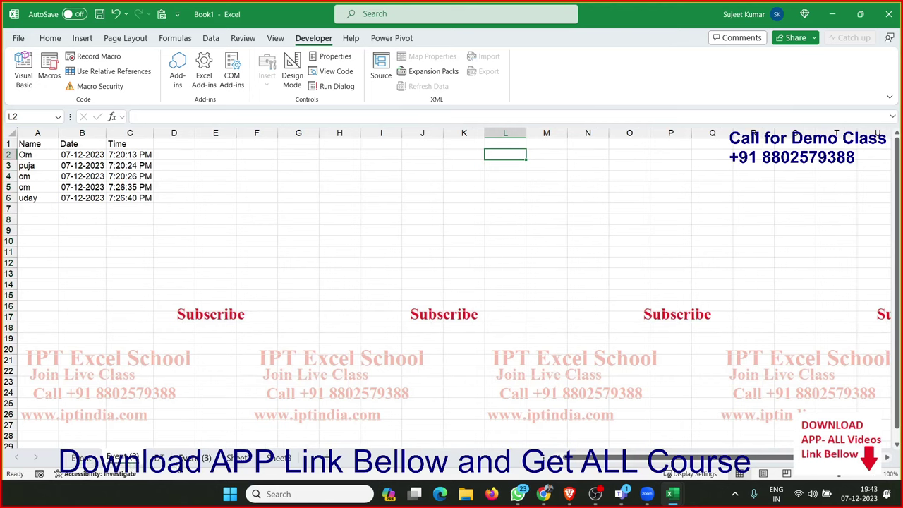
right_click(134, 462)
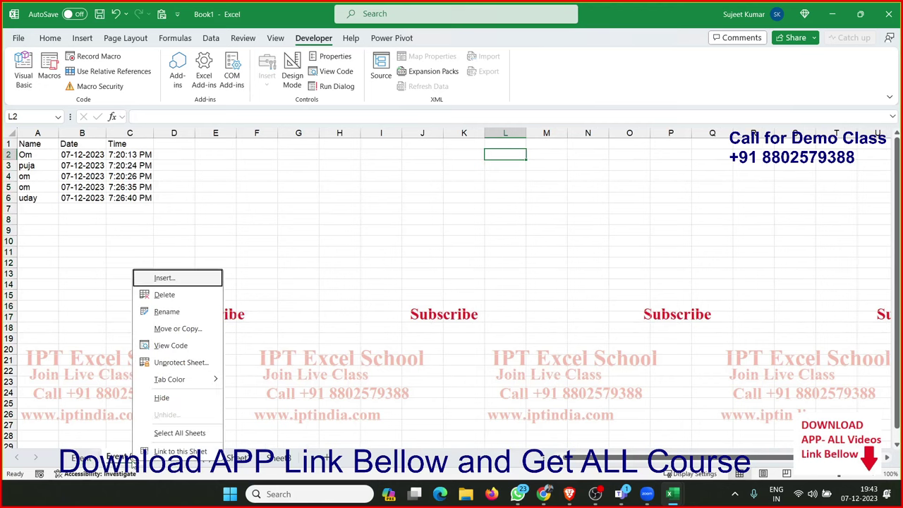
click(182, 362)
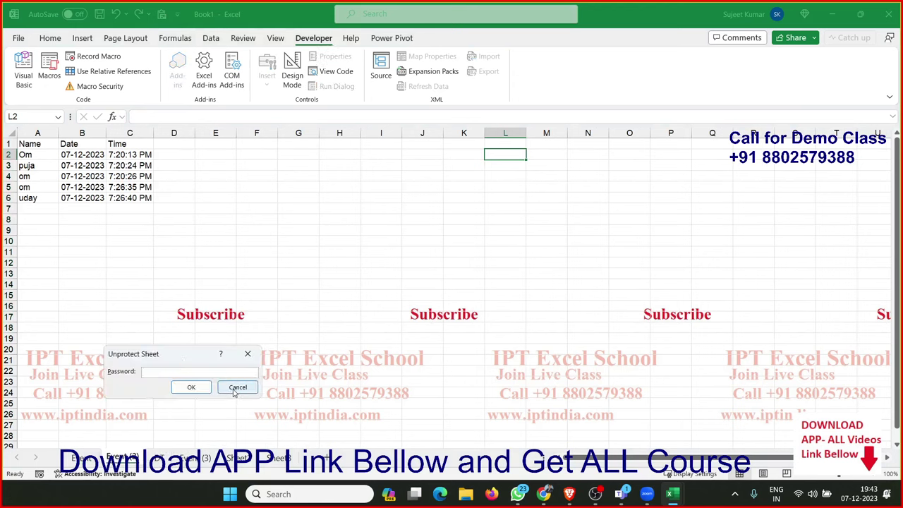
key(Return)
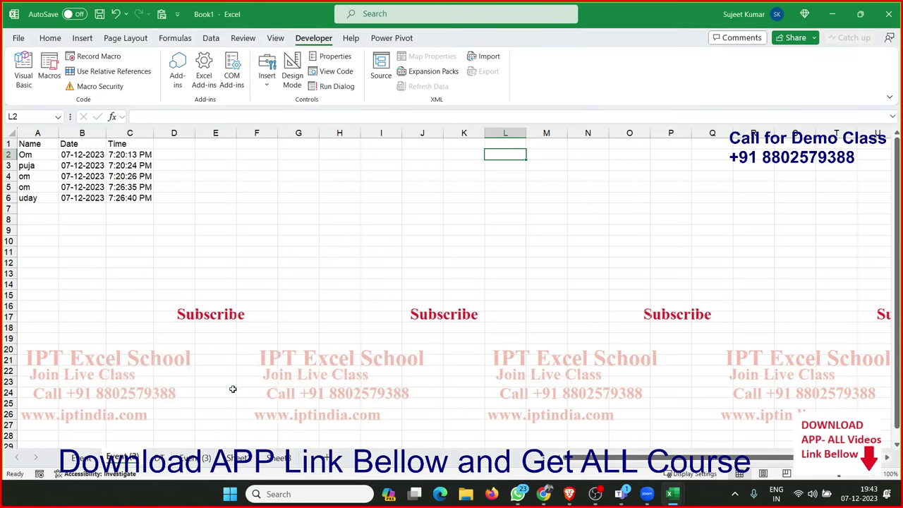
key(alt+F11)
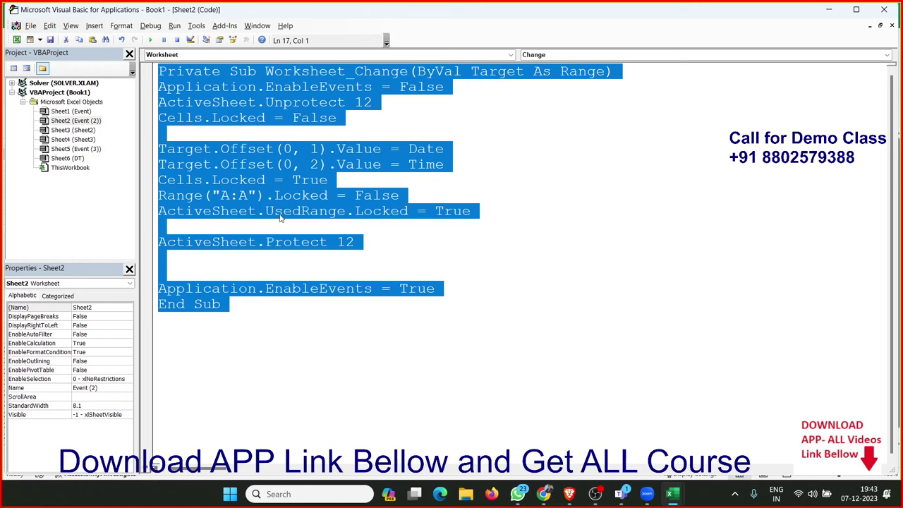
- Paste the Worksheet_Change code at H2 and inspect the pasted lines across columns H and I
key(alt+F11)
click(332, 155)
key(ctrl+v)
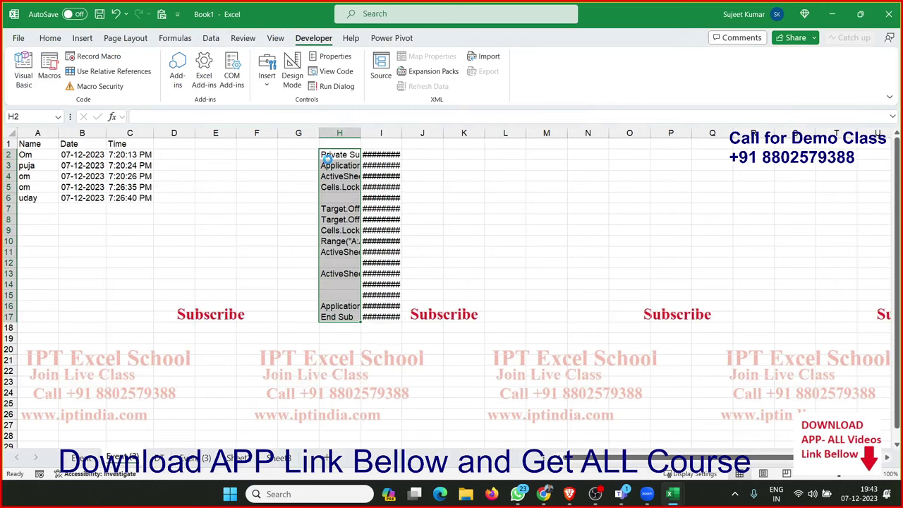
click(313, 183)
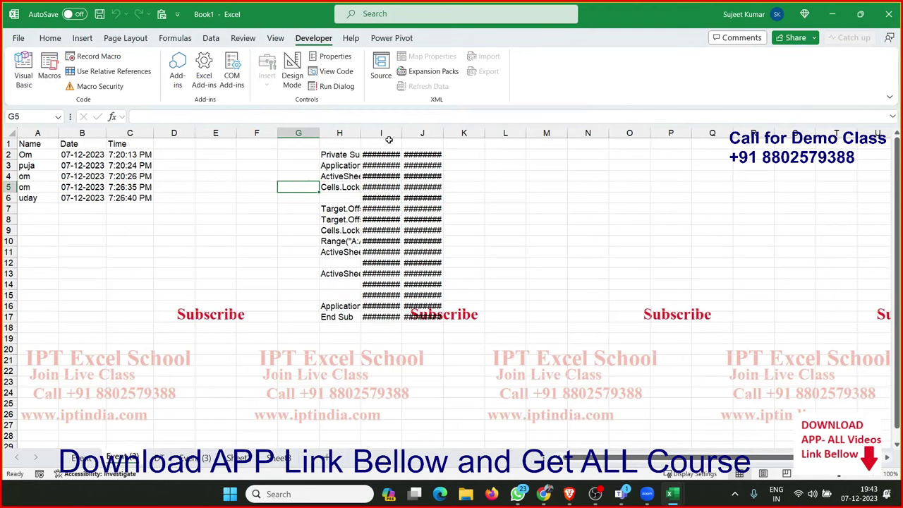
click(356, 136)
click(362, 133)
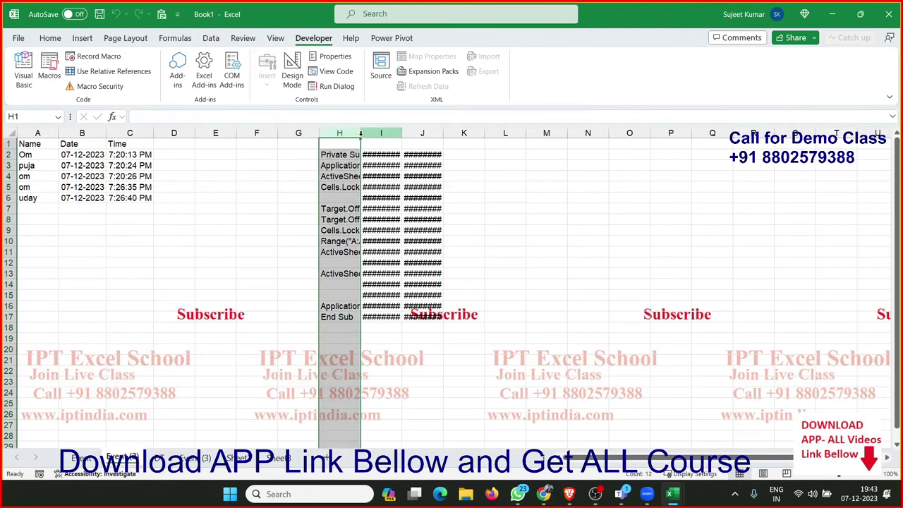
drag(361, 133, 358, 132)
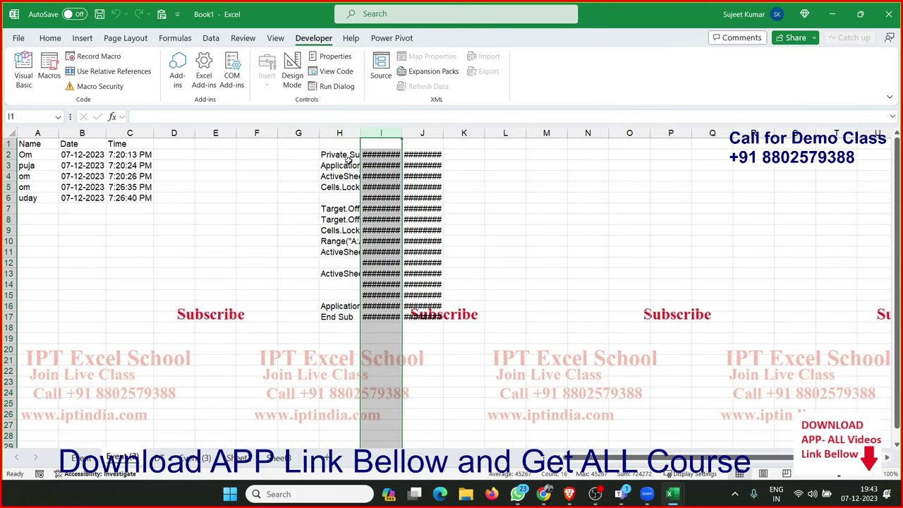
click(338, 165)
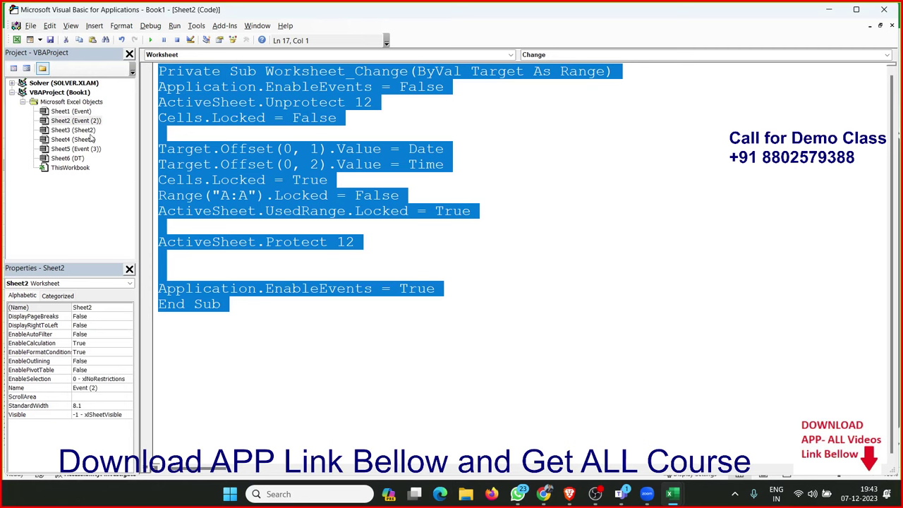
- Open Sheet5's module, then ThisWorkbook's code showing only the BeforeClose and NewSheet procedures
double_click(88, 150)
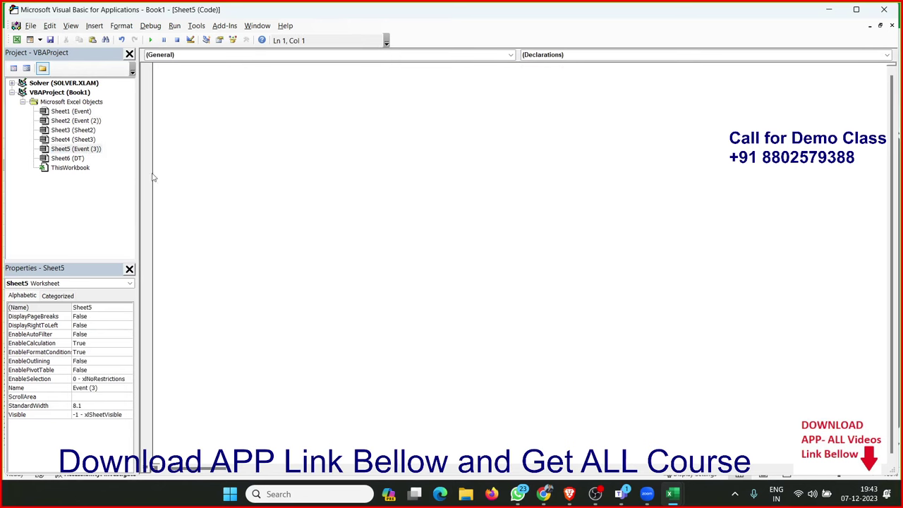
double_click(77, 169)
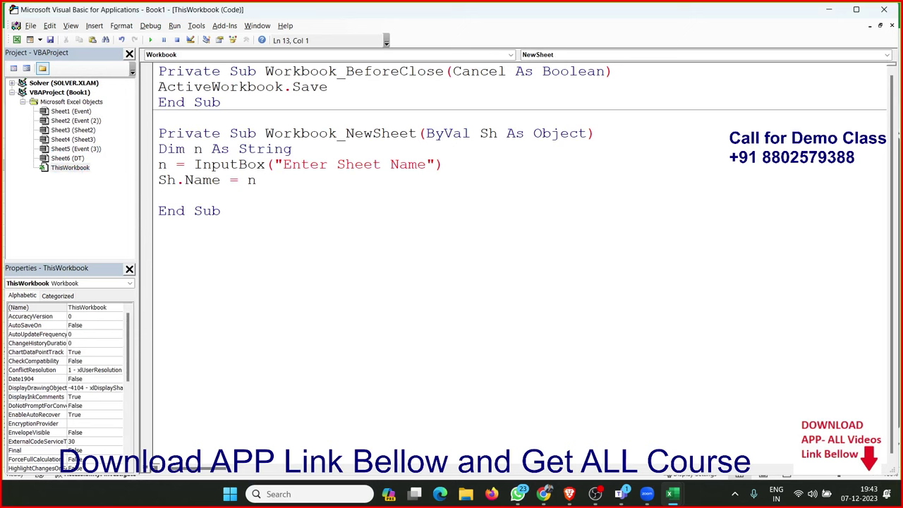
key(alt+F11)
key(alt+F11)
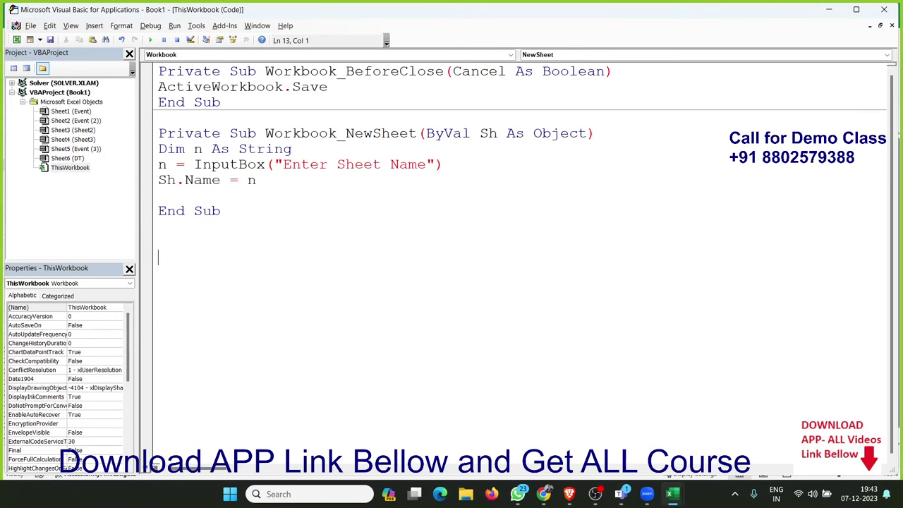